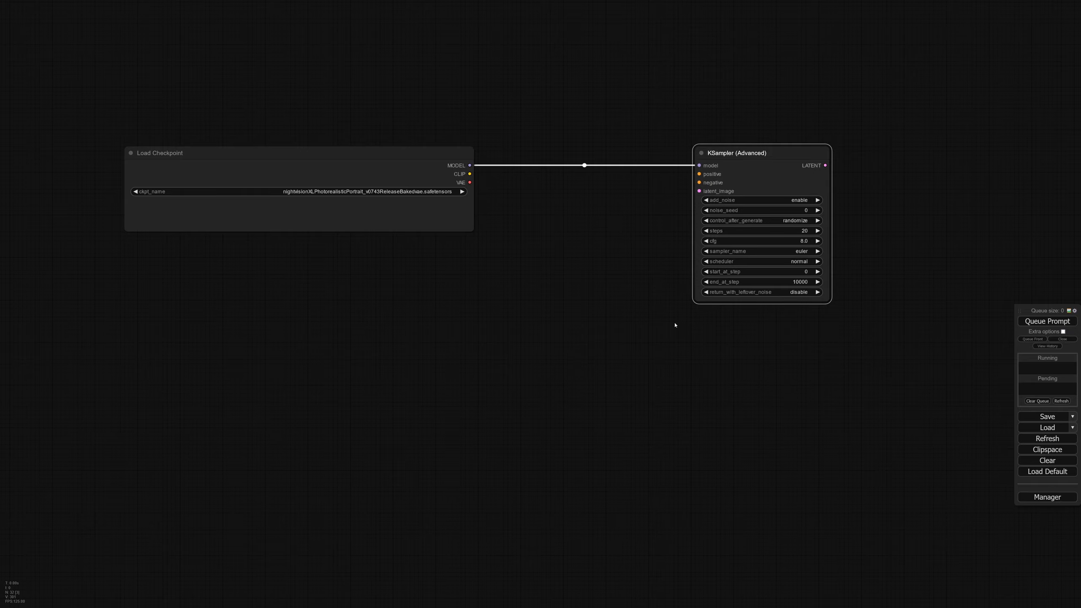
pyautogui.moveTo(556, 296); pyautogui.dragTo(646, 345)
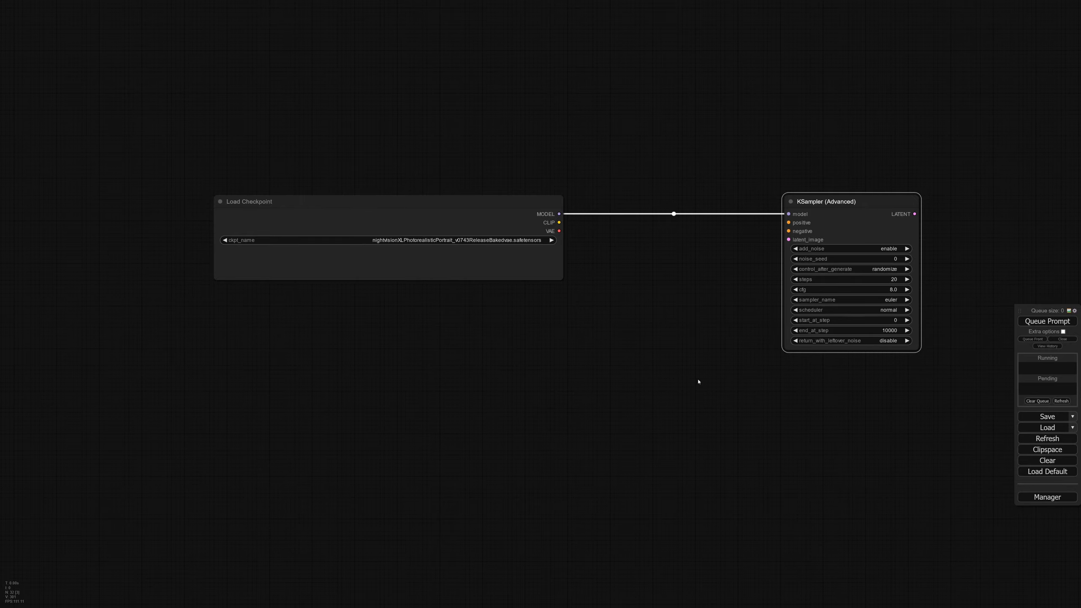
pyautogui.moveTo(610, 476); pyautogui.dragTo(610, 368)
pyautogui.doubleClick(622, 296)
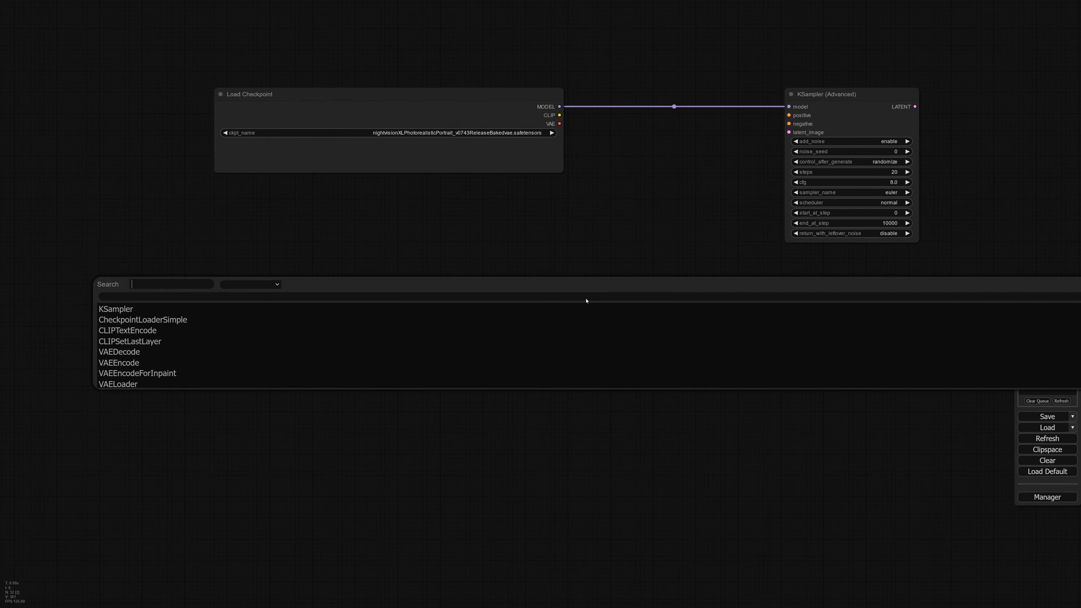
pyautogui.click(533, 299)
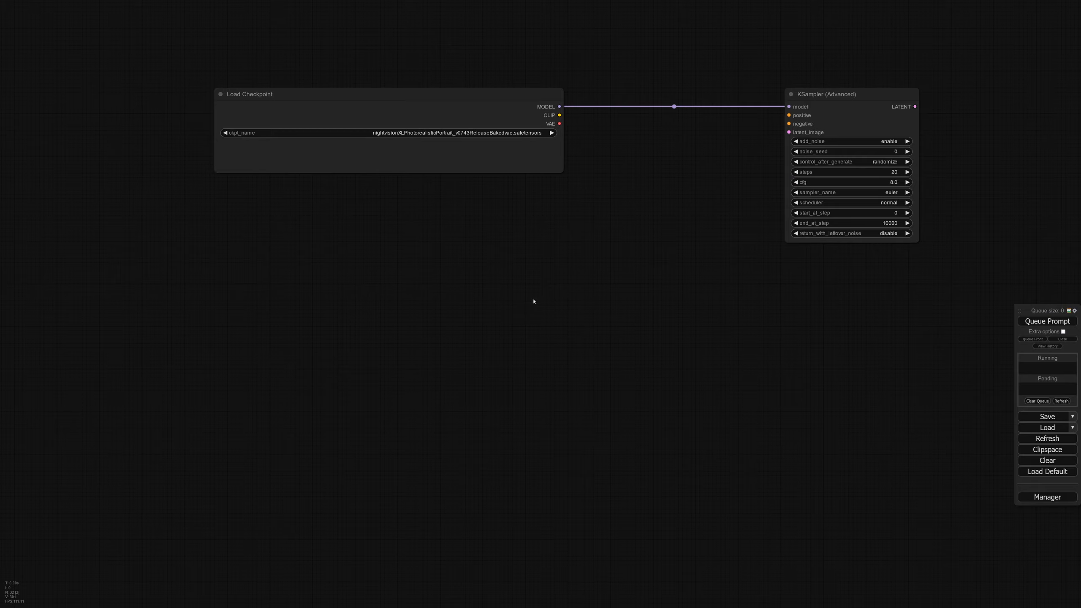
# Step: Duplicate the collapsed SDXL Prompt Styler node from the existing workflow, place it below Load Checkpoint, and unmute it
pyautogui.scroll(-4, 623, 208)
pyautogui.scroll(-9, 635, 454)
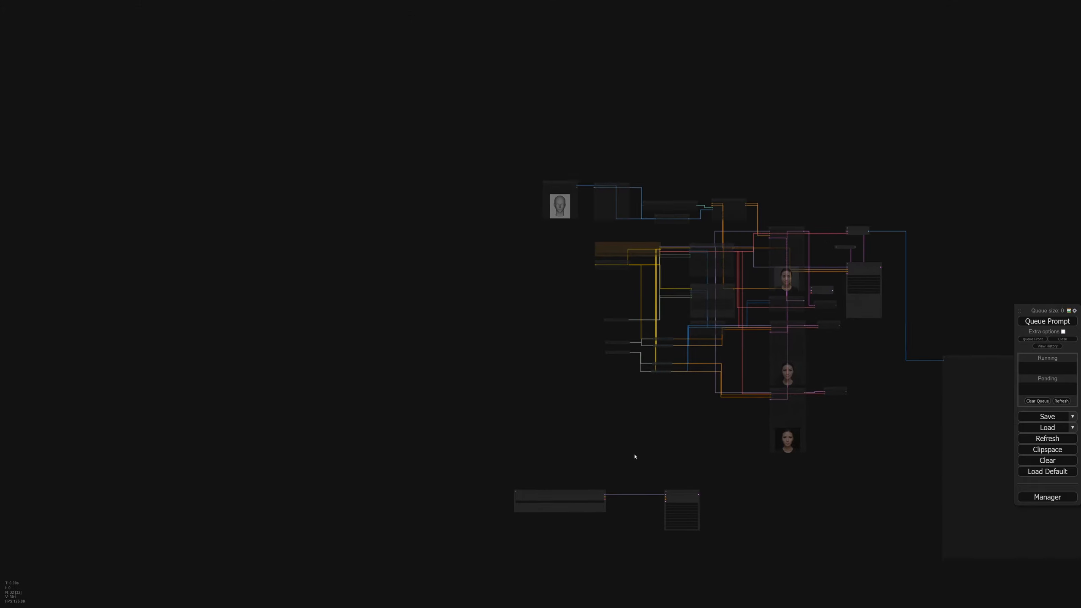
pyautogui.moveTo(634, 454); pyautogui.dragTo(616, 353)
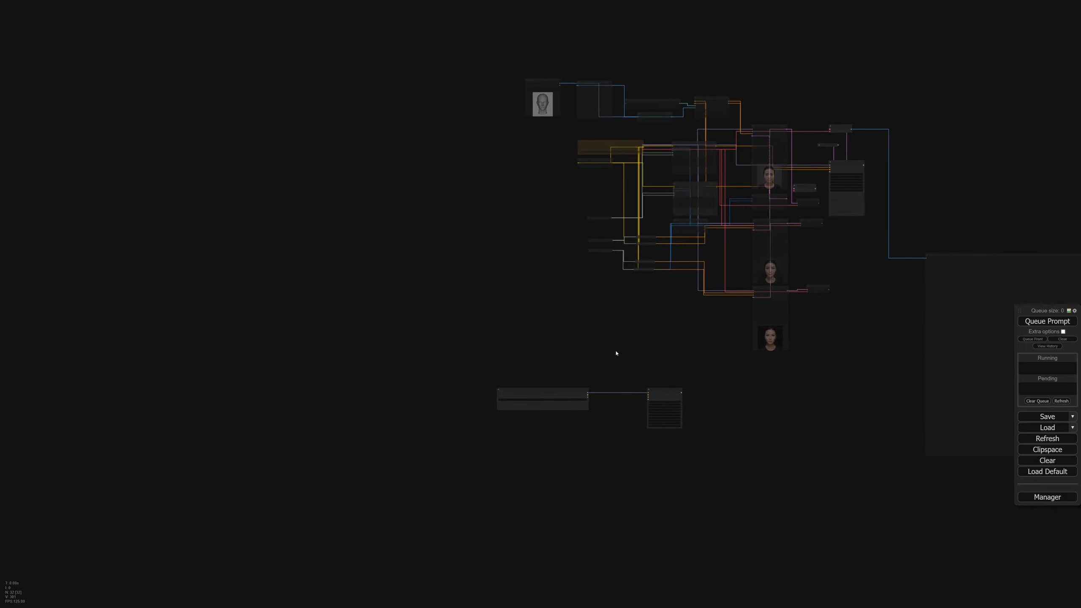
pyautogui.click(599, 218)
pyautogui.moveTo(599, 218); pyautogui.dragTo(599, 471)
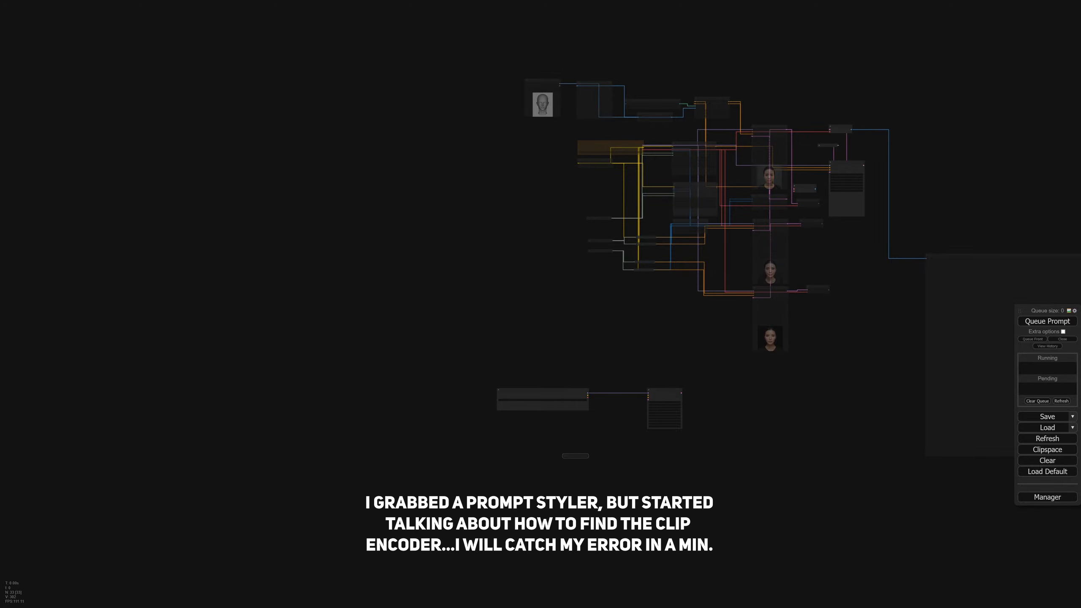
pyautogui.scroll(10, 598, 471)
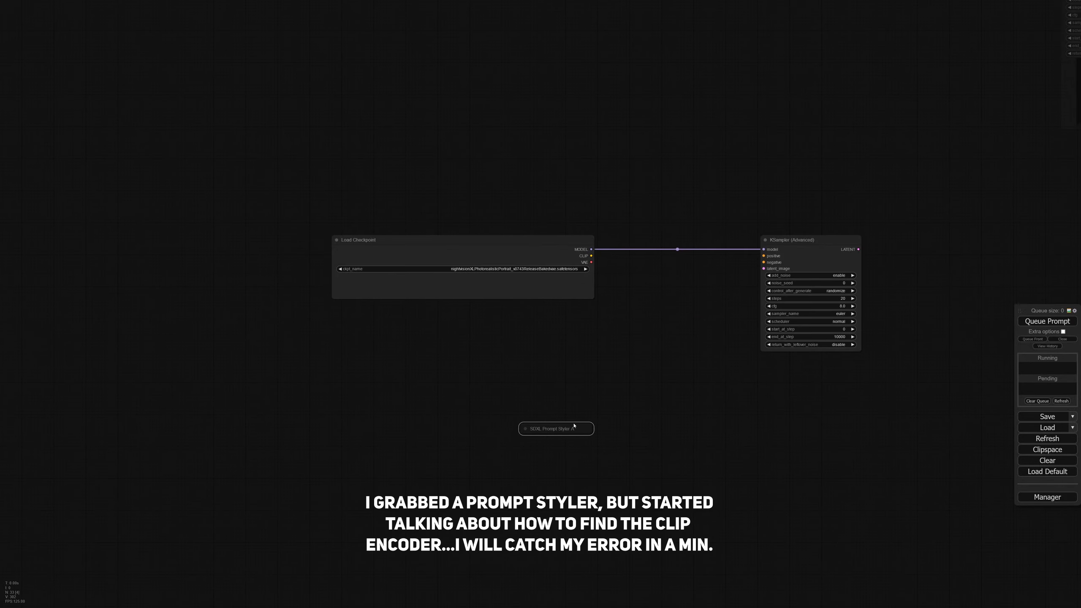
pyautogui.hotkey('ctrl', 'm')
pyautogui.moveTo(568, 395); pyautogui.dragTo(546, 315)
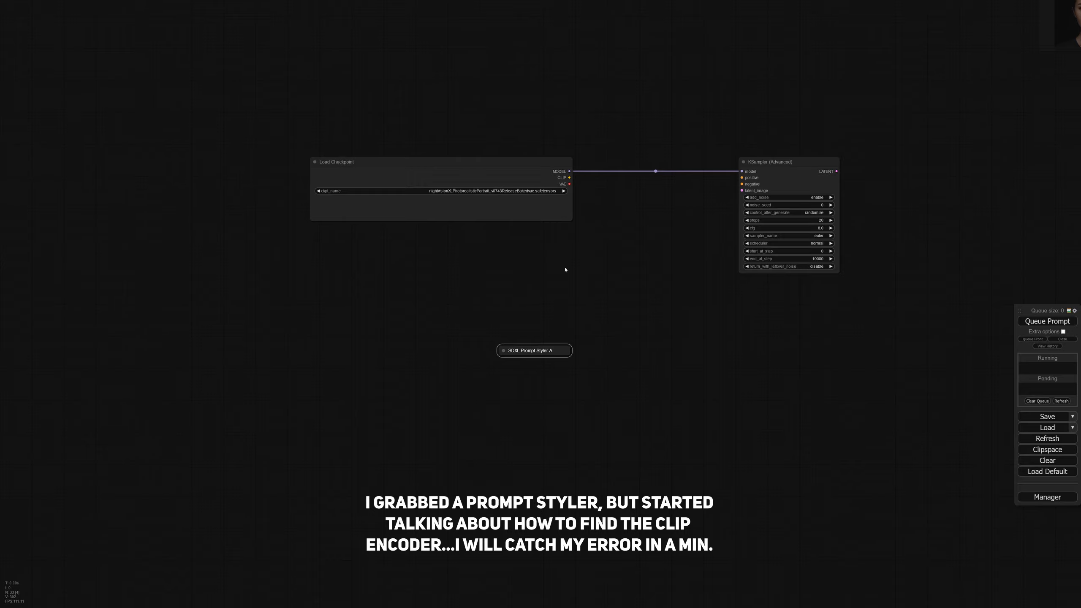
# Step: Search the node library for "SD" and expand the copied SDXL Prompt Styler Advanced node
pyautogui.click(606, 223)
pyautogui.doubleClick(510, 268)
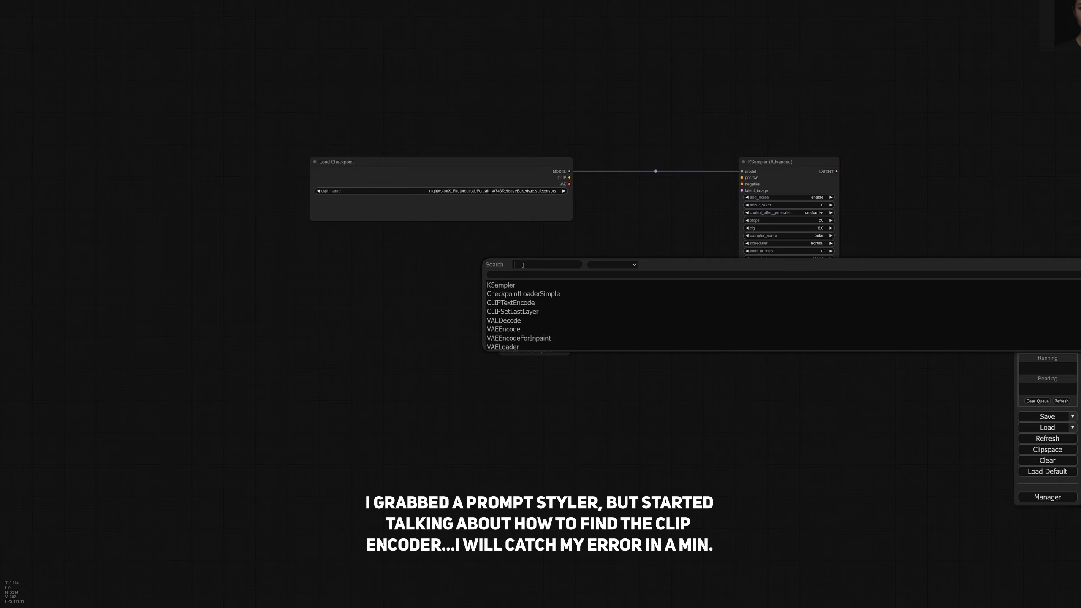
pyautogui.write('SD')
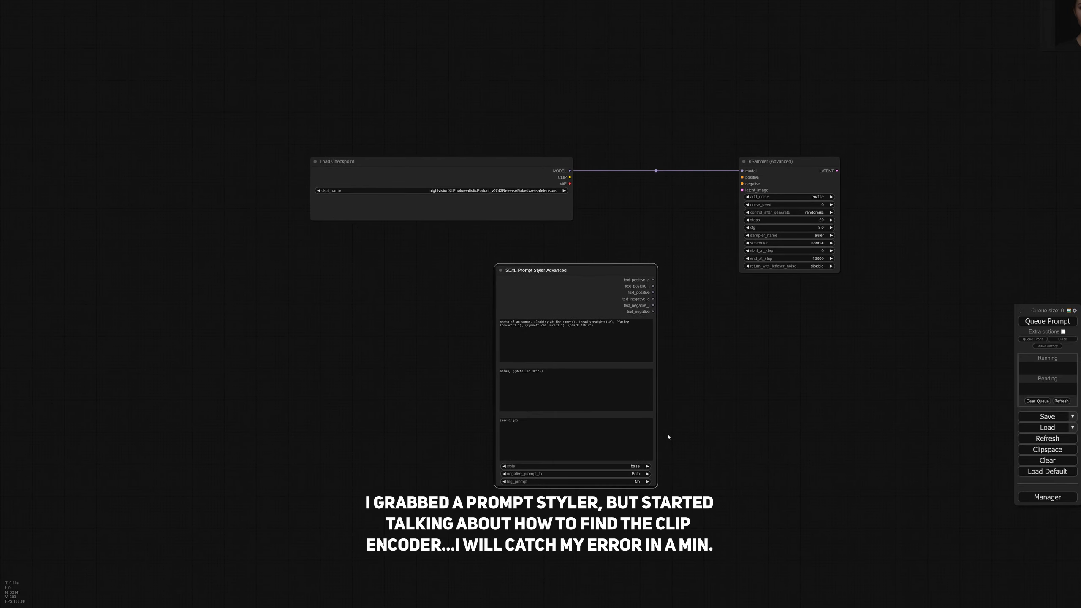
# Step: Clear all three prompt text fields in the SDXL Prompt Styler Advanced node
pyautogui.moveTo(727, 456); pyautogui.dragTo(650, 458)
pyautogui.scroll(3, 507, 353)
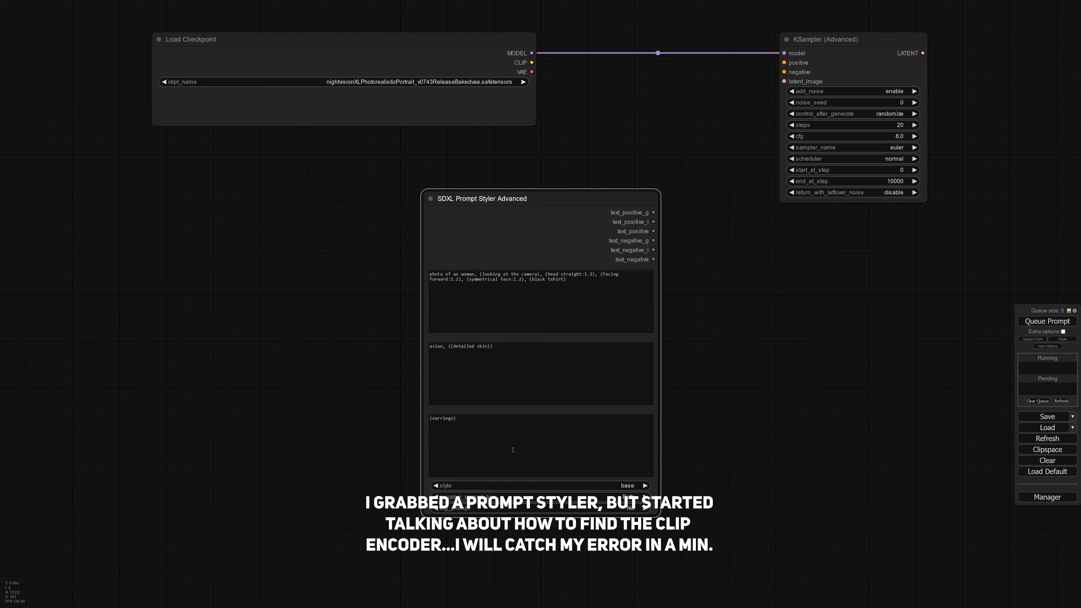
pyautogui.moveTo(578, 218); pyautogui.dragTo(531, 218)
pyautogui.click(395, 316)
pyautogui.hotkey('ctrl', 'a')
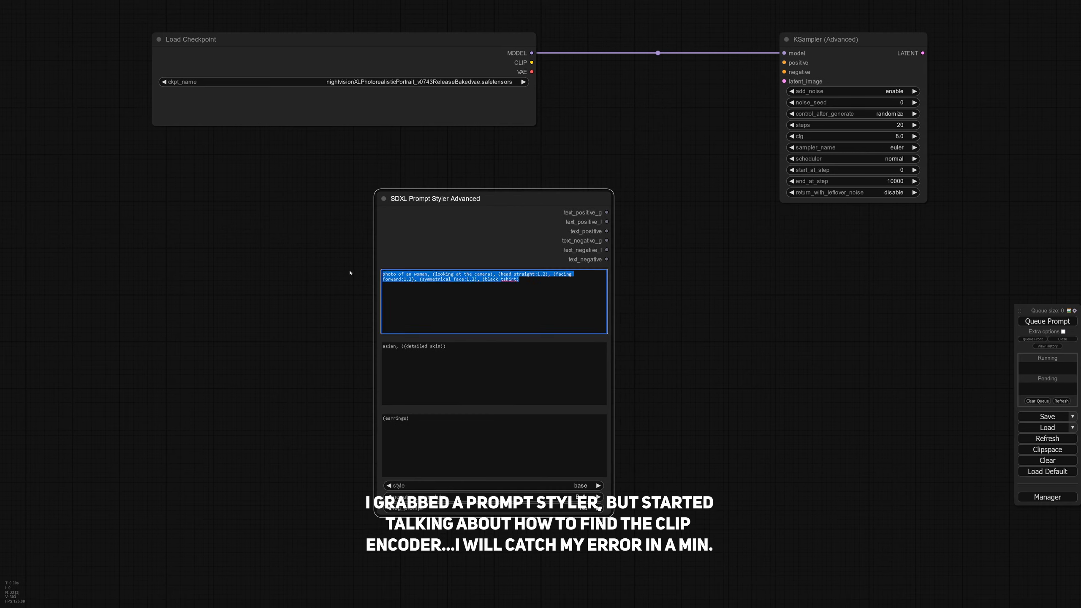
pyautogui.press('BackSpace')
pyautogui.press('Tab')
pyautogui.press('BackSpace')
pyautogui.press('Tab')
pyautogui.press('BackSpace')
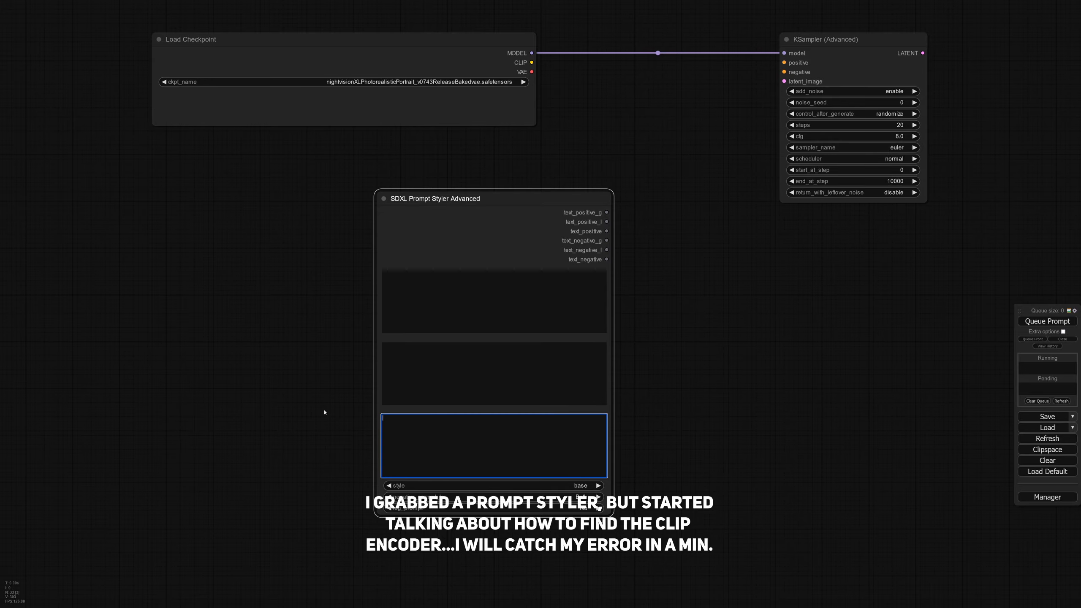
# Step: Move the SDXL Prompt Styler Advanced node to sit directly beneath the Load Checkpoint node
pyautogui.moveTo(544, 196); pyautogui.dragTo(469, 215)
pyautogui.moveTo(529, 174); pyautogui.dragTo(499, 252)
pyautogui.moveTo(452, 304); pyautogui.dragTo(399, 274)
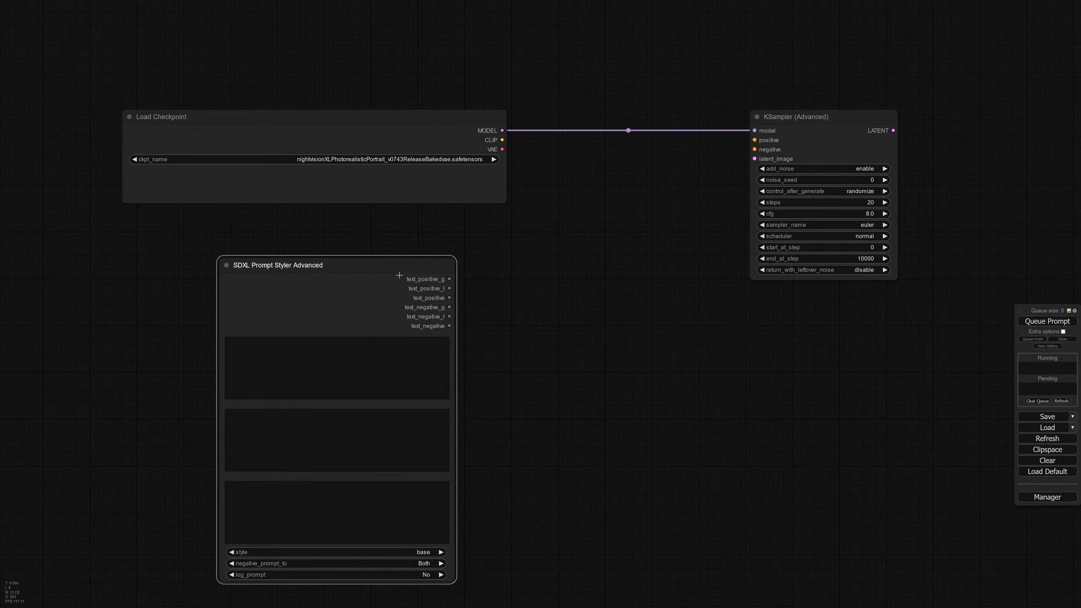
pyautogui.moveTo(579, 274); pyautogui.dragTo(573, 240)
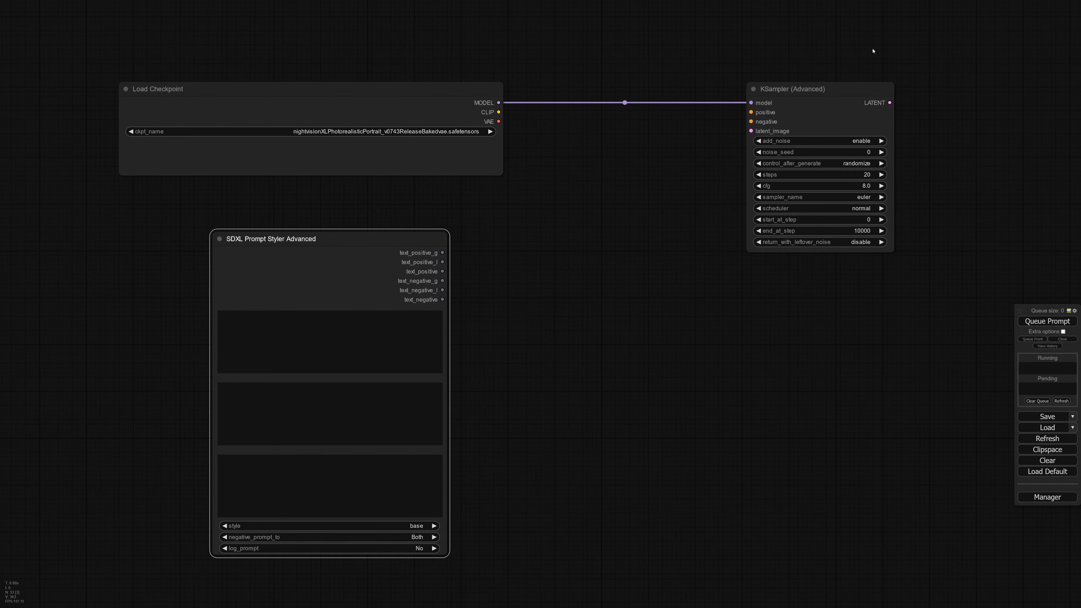
pyautogui.moveTo(566, 323)
pyautogui.mouseDown()
pyautogui.moveTo(559, 309)
pyautogui.moveTo(549, 315)
pyautogui.mouseUp()
pyautogui.moveTo(728, 106); pyautogui.dragTo(575, 224)
pyautogui.moveTo(568, 302); pyautogui.dragTo(575, 301)
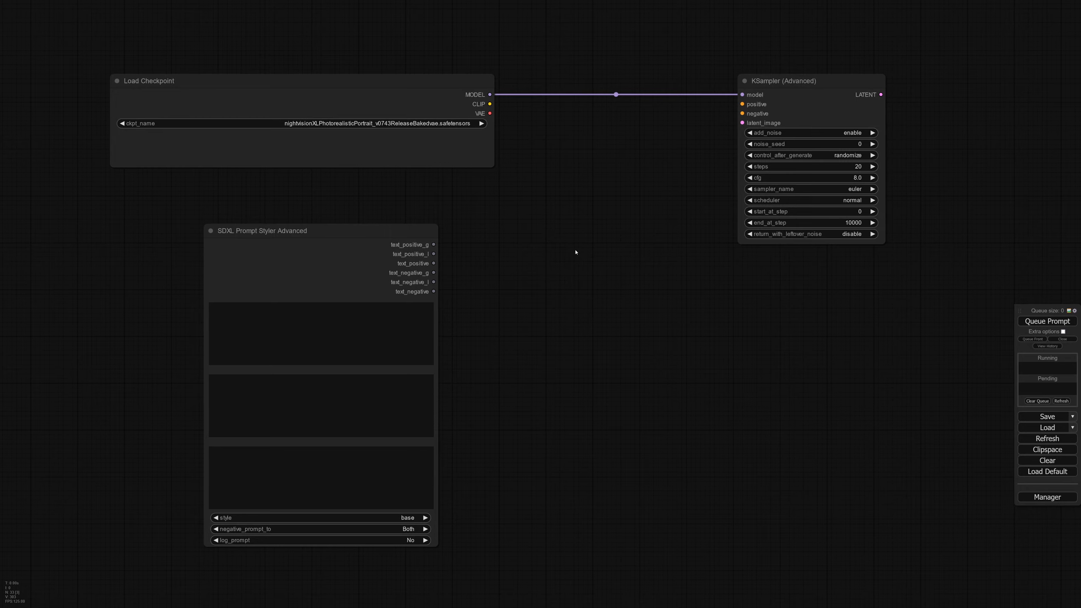
pyautogui.moveTo(596, 392); pyautogui.dragTo(594, 387)
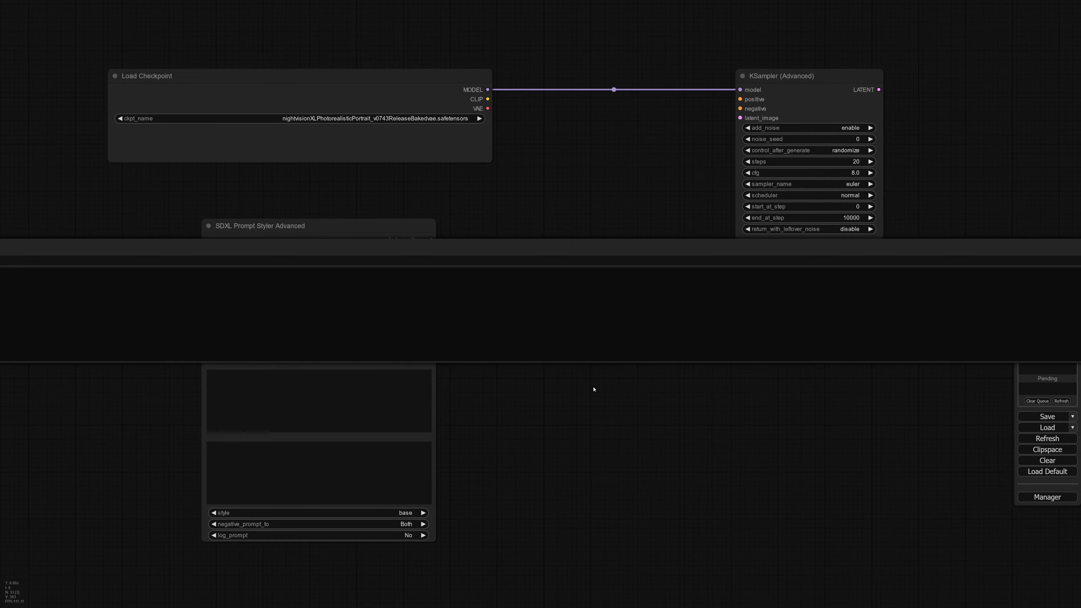
pyautogui.moveTo(564, 195); pyautogui.dragTo(564, 196)
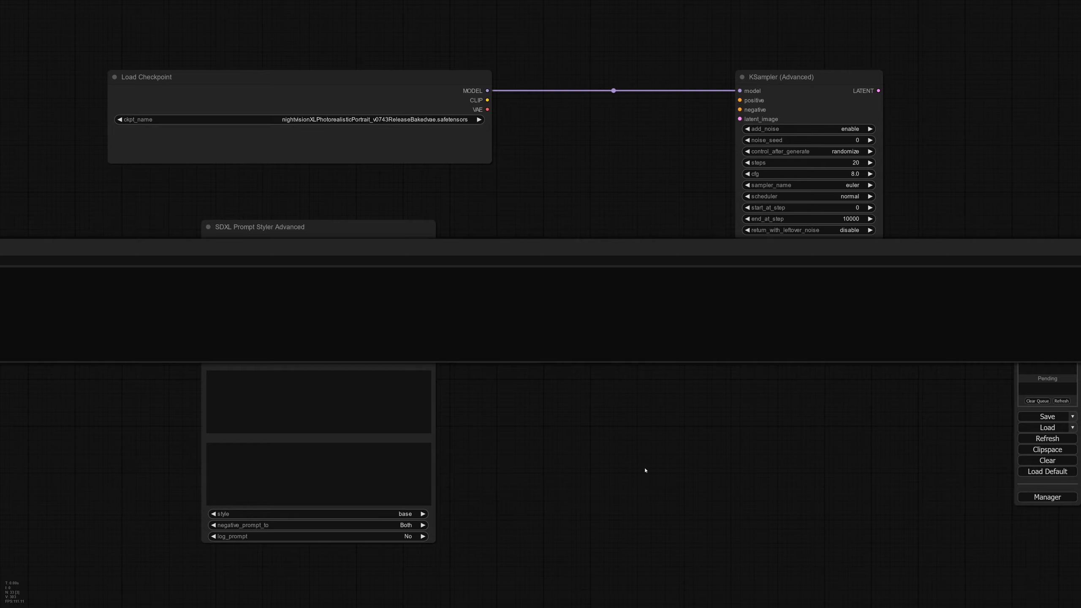
pyautogui.doubleClick(616, 431)
pyautogui.rightClick(606, 357)
pyautogui.click(581, 274)
pyautogui.scroll(-7, 582, 274)
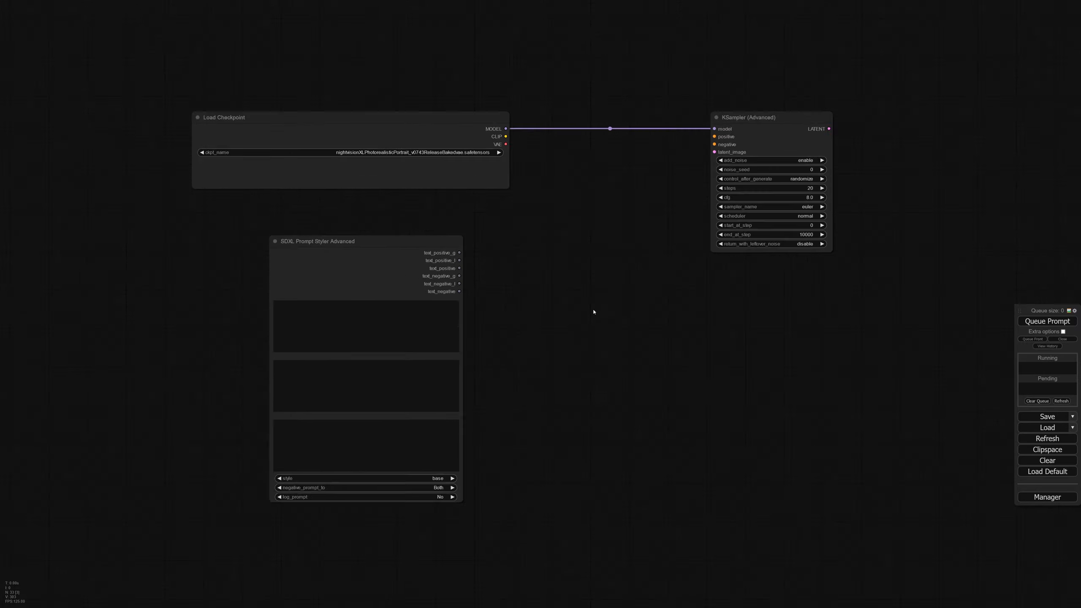
# Step: Find "SDXL" in the node library and add a CLIPTextEncodeSDXL node beside the prompt styler
pyautogui.doubleClick(580, 355)
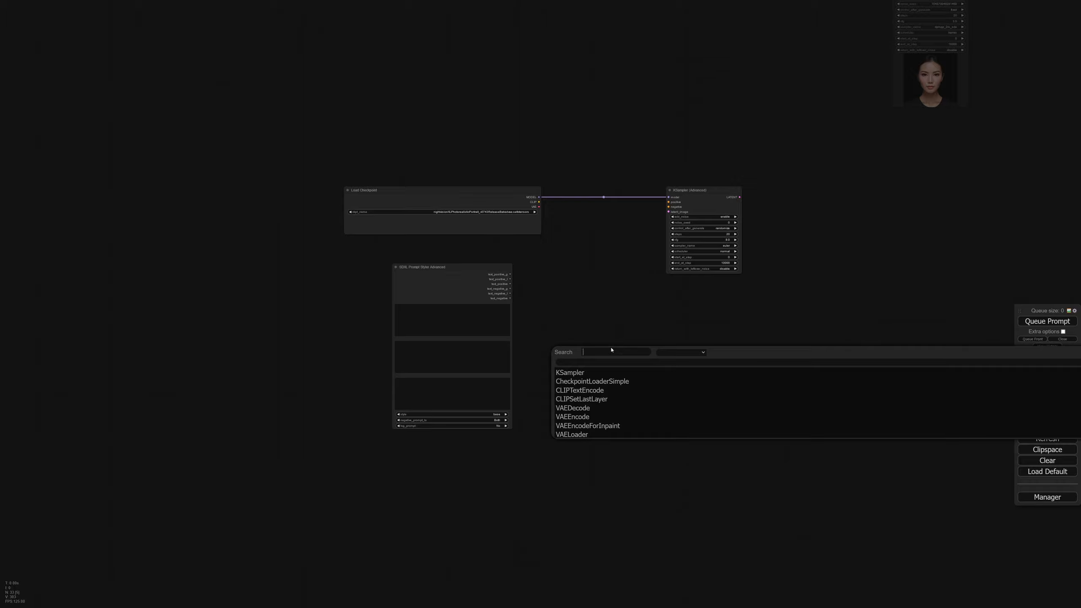
pyautogui.write('SDXL')
pyautogui.scroll(-3, 681, 383)
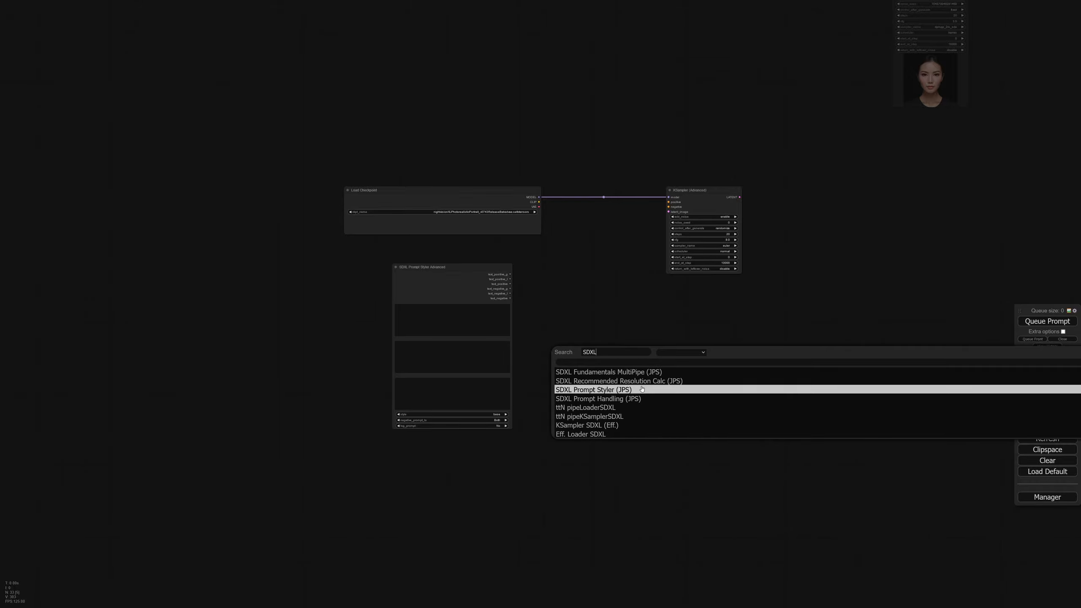
pyautogui.scroll(2, 631, 419)
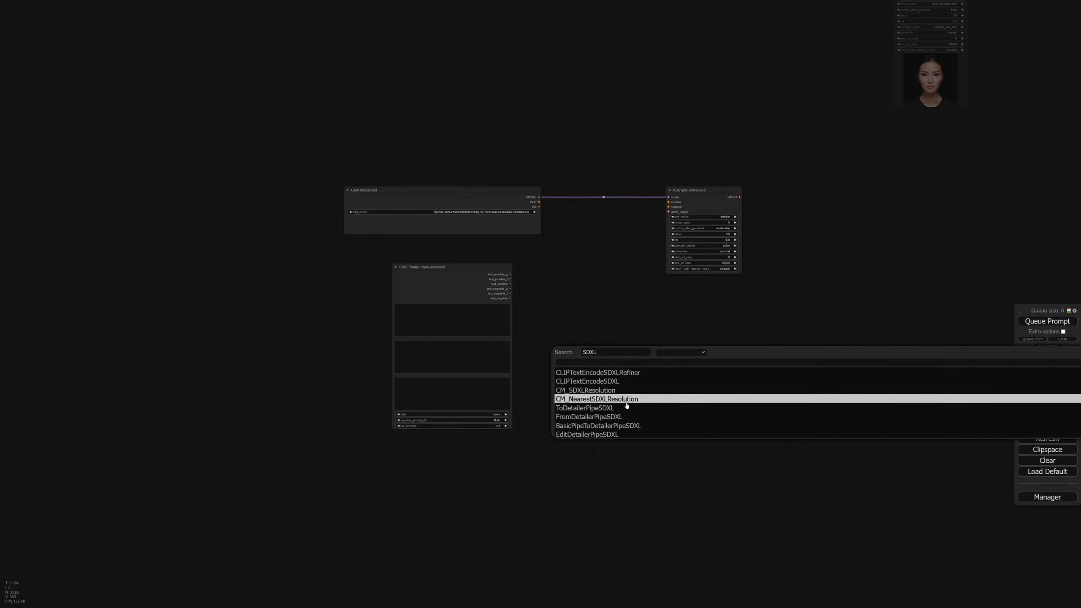
pyautogui.click(604, 381)
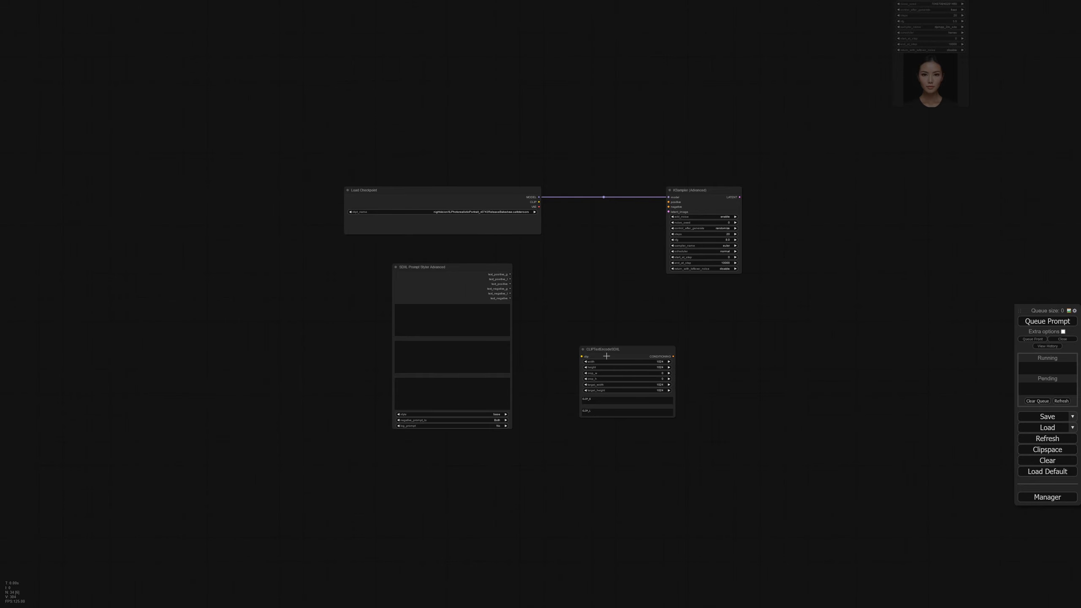
# Step: Position CLIPTextEncodeSDXL between the prompt styler and KSampler, and shift the prompt styler farther from it beneath Load Checkpoint
pyautogui.moveTo(615, 348); pyautogui.dragTo(589, 271)
pyautogui.scroll(8, 577, 369)
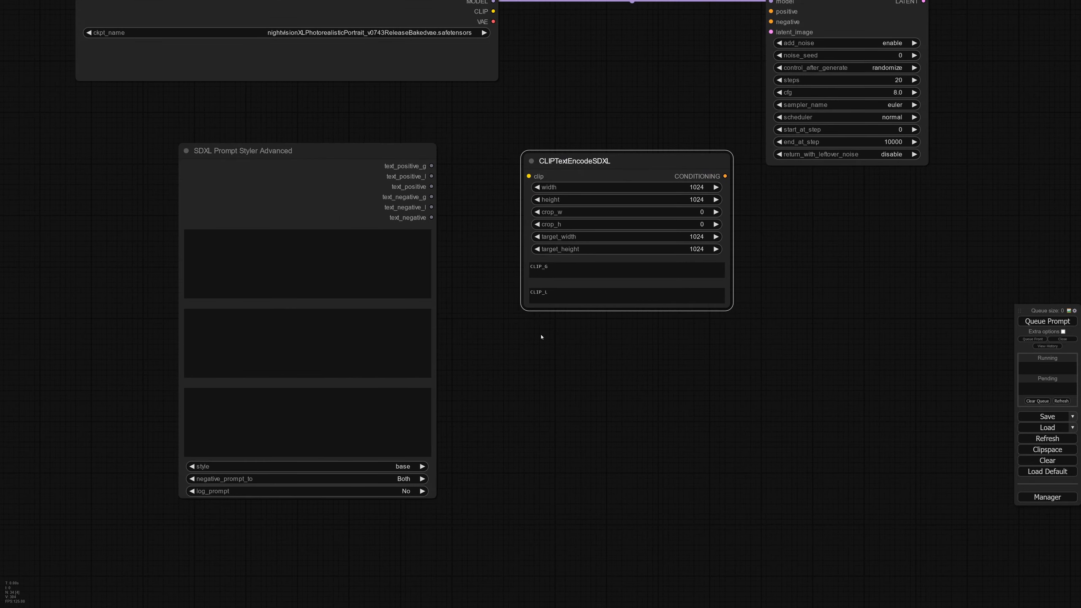
pyautogui.moveTo(599, 230); pyautogui.dragTo(614, 231)
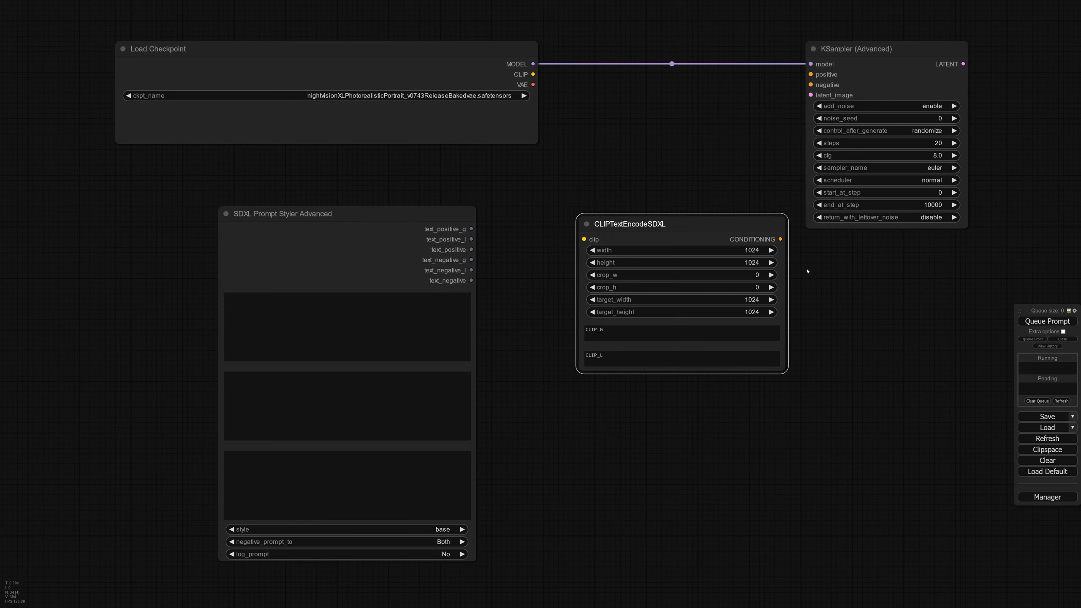
pyautogui.click(866, 49)
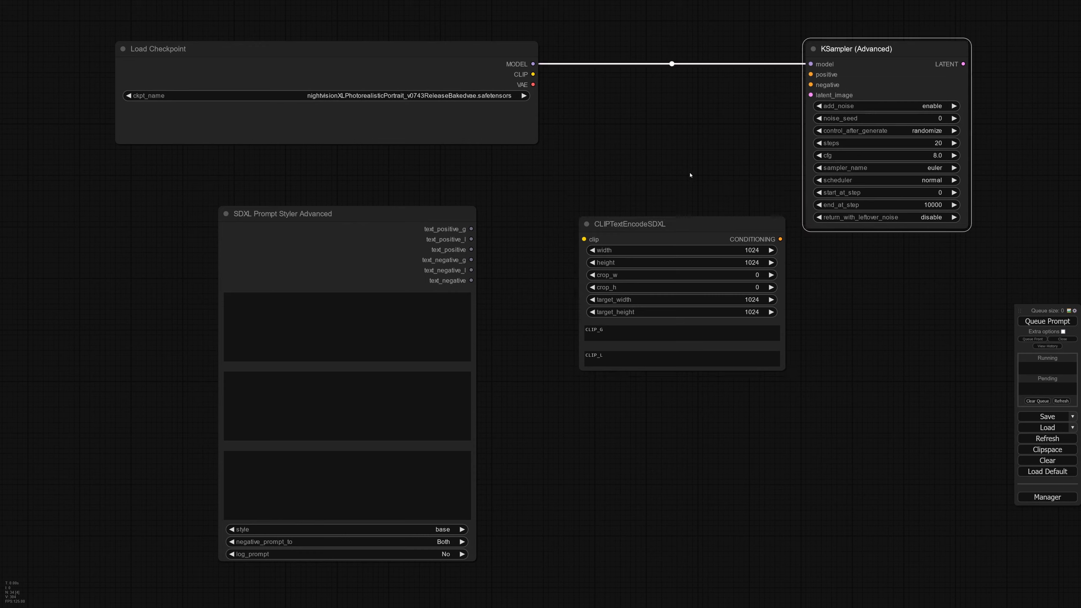
pyautogui.moveTo(262, 221); pyautogui.dragTo(174, 201)
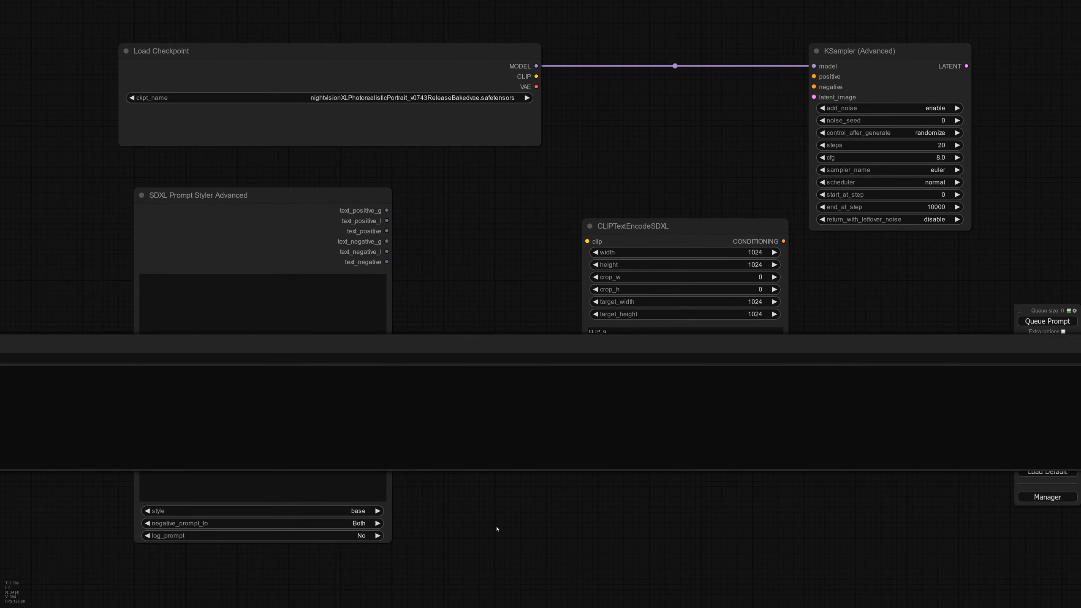
# Step: Search the node library for "SDXL" and look through the matching nodes for a prompt styler
pyautogui.rightClick(517, 516)
pyautogui.scroll(-9, 515, 407)
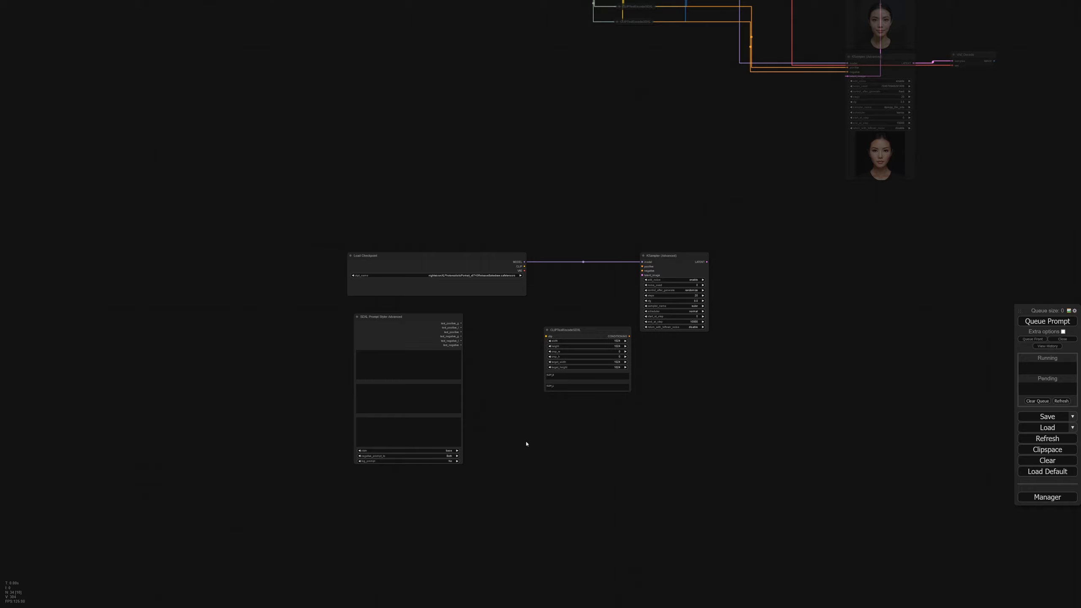
pyautogui.rightClick(528, 435)
pyautogui.click(540, 436)
pyautogui.doubleClick(499, 402)
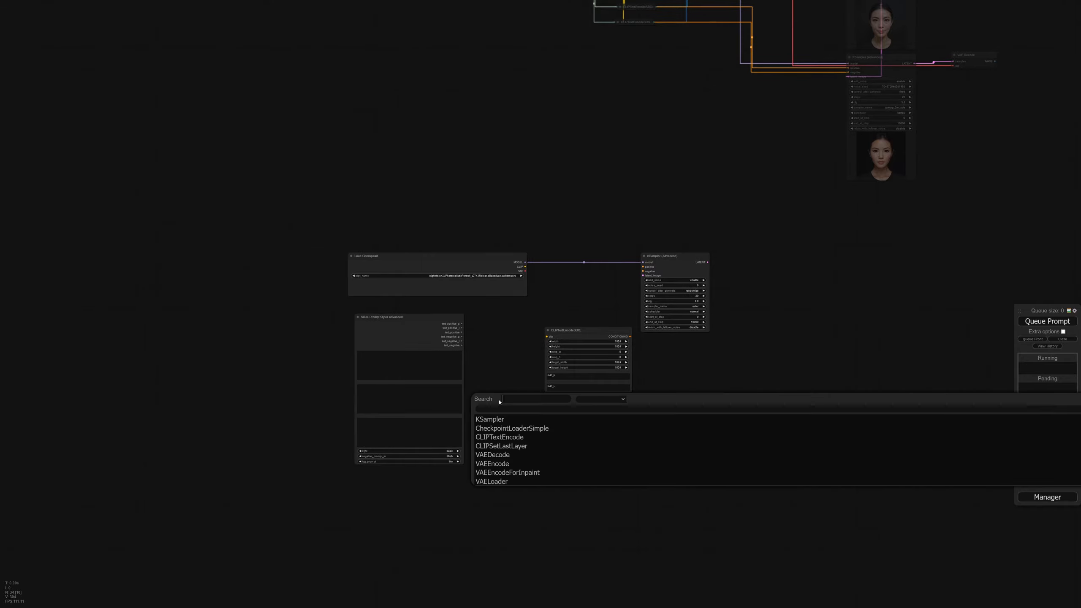
pyautogui.write('SDXLX')
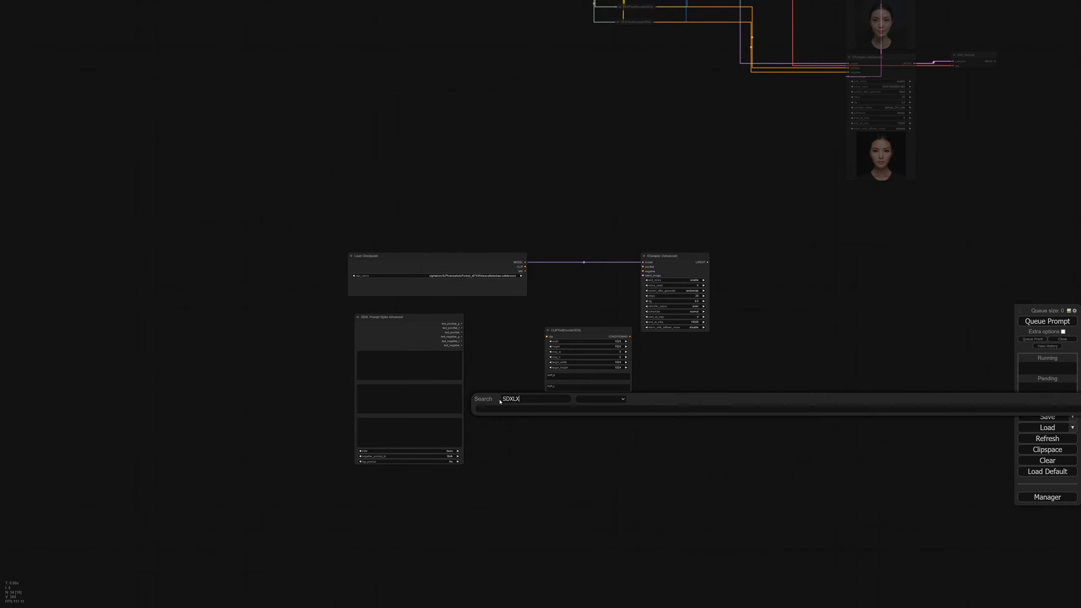
pyautogui.press('BackSpace')
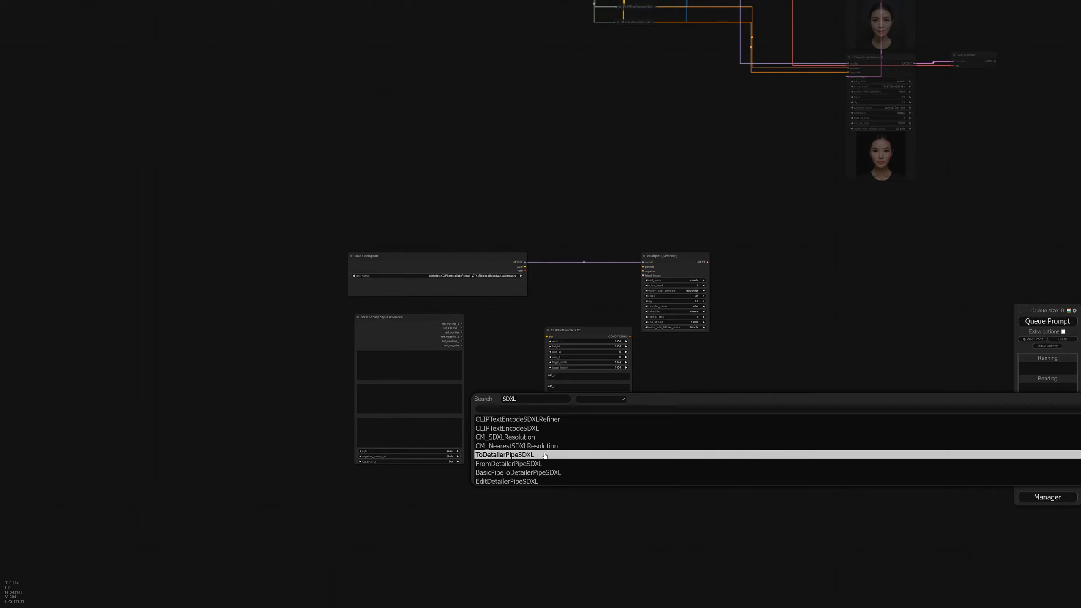
pyautogui.scroll(-3, 519, 455)
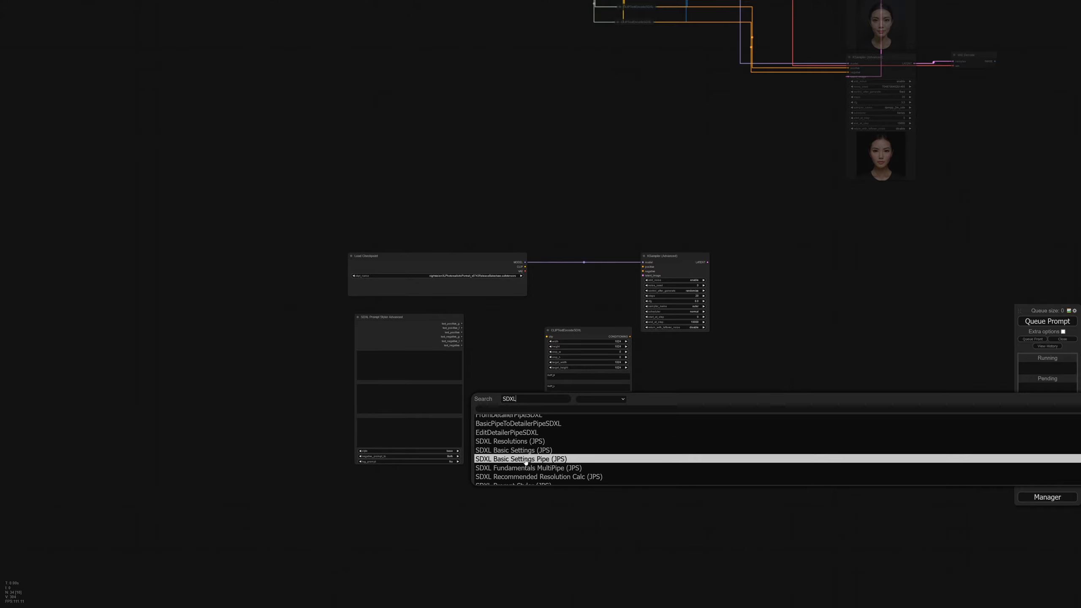
pyautogui.scroll(-5, 522, 458)
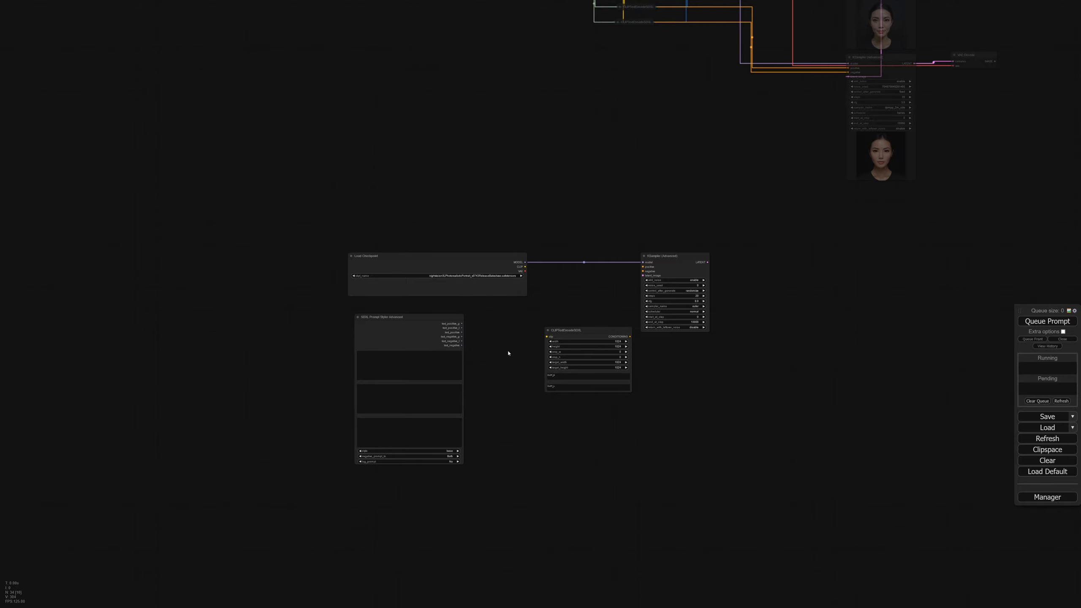
# Step: View the ComfyUI Manager's options for installing and updating nodes, and leave it unchanged
pyautogui.scroll(4, 511, 336)
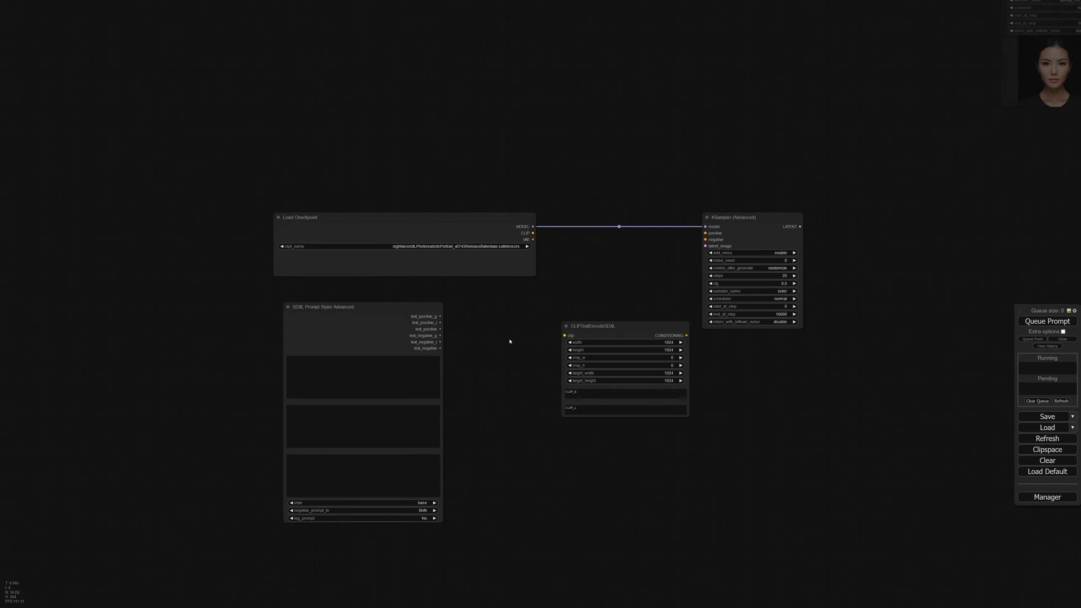
pyautogui.click(1047, 497)
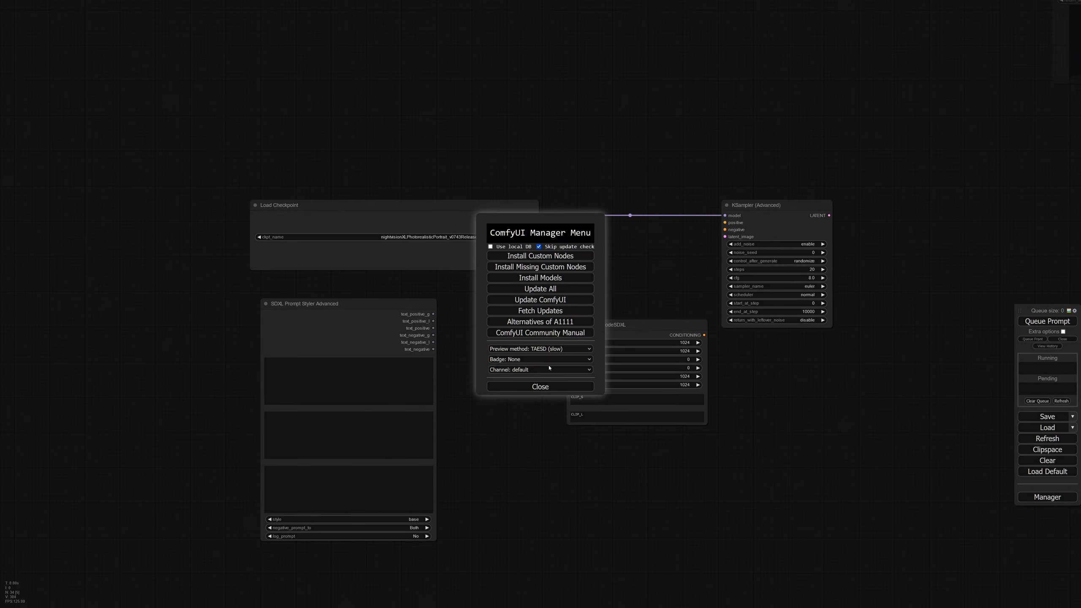
pyautogui.click(540, 387)
# Step: Remove the newly added CLIPTextEncodeSDXL node between the prompt styler and KSampler
pyautogui.moveTo(632, 292); pyautogui.dragTo(572, 289)
pyautogui.moveTo(575, 323); pyautogui.dragTo(573, 314)
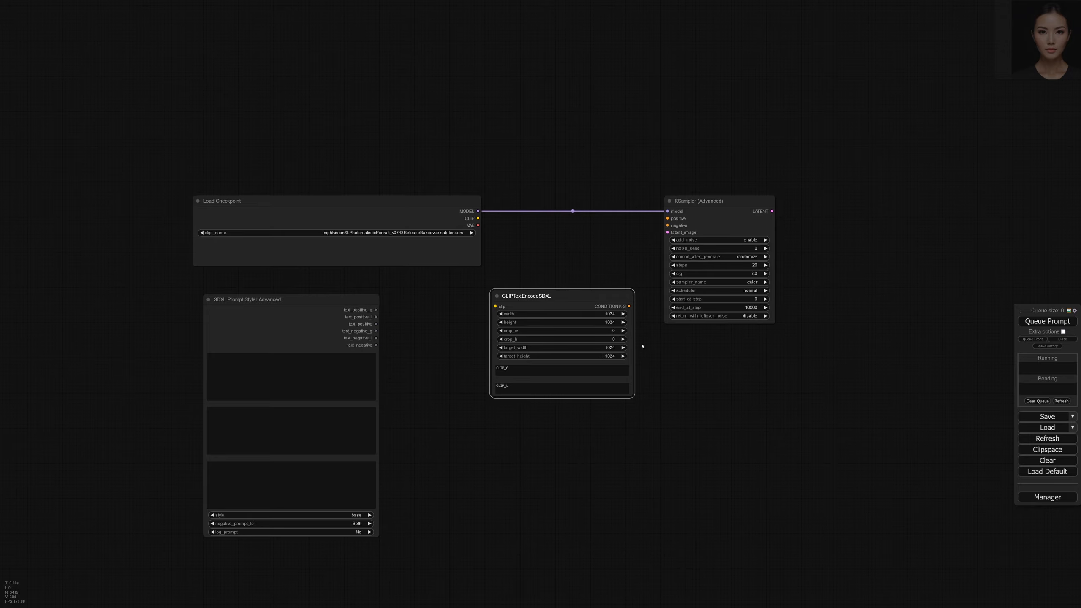
pyautogui.press('Delete')
# Step: Duplicate a collapsed CLIPTextEncodeSDXL node from the existing workflow above and bring the copy beside the SDXL Prompt Styler Advanced node
pyautogui.scroll(5, 583, 290)
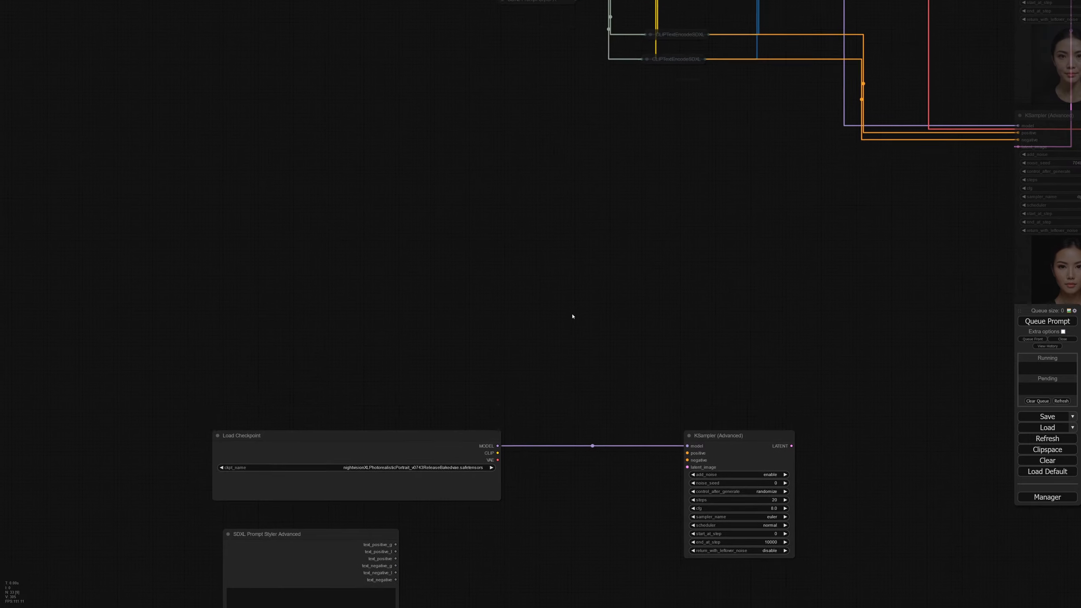
pyautogui.scroll(-3, 572, 314)
pyautogui.moveTo(577, 264); pyautogui.dragTo(532, 369)
pyautogui.scroll(8, 575, 272)
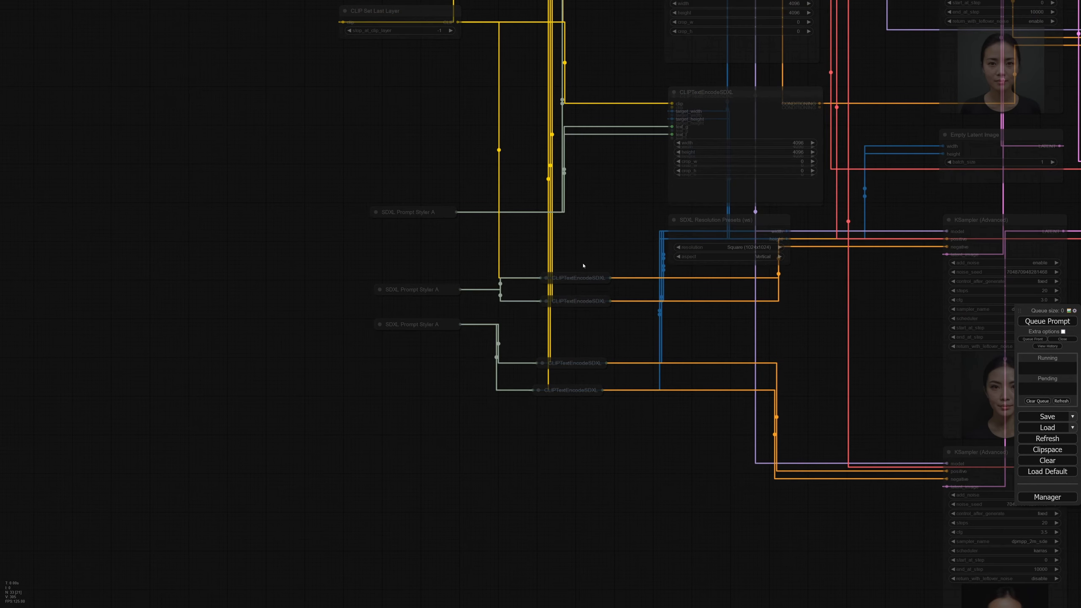
pyautogui.click(586, 280)
pyautogui.keyDown('alt'); pyautogui.moveTo(579, 279); pyautogui.dragTo(534, 452); pyautogui.keyUp('alt')
pyautogui.moveTo(574, 298)
pyautogui.mouseDown()
pyautogui.moveTo(547, 503)
pyautogui.moveTo(615, 468)
pyautogui.moveTo(666, 43)
pyautogui.moveTo(610, 65)
pyautogui.moveTo(572, 448)
pyautogui.mouseUp()
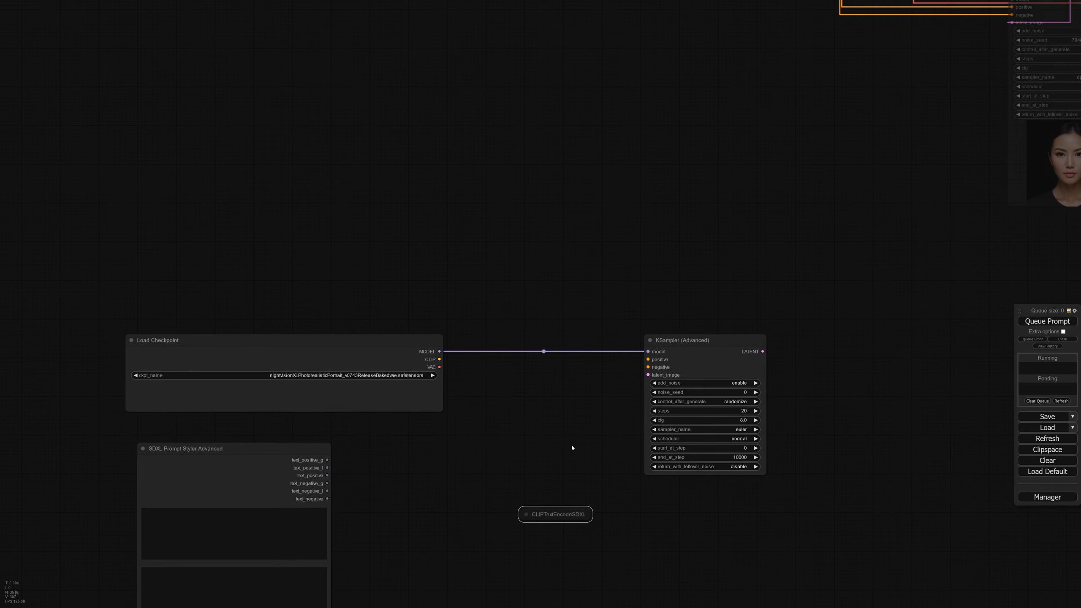
# Step: Bring a second collapsed CLIPTextEncodeSDXL copy from the existing workflow down between Load Checkpoint and KSampler
pyautogui.moveTo(600, 35); pyautogui.dragTo(614, 291)
pyautogui.moveTo(605, 249); pyautogui.dragTo(558, 571)
pyautogui.moveTo(592, 456); pyautogui.dragTo(651, 56)
pyautogui.moveTo(632, 373); pyautogui.dragTo(602, 485)
# Step: Expand both copied CLIPTextEncodeSDXL nodes and stack them between the prompt styler and KSampler
pyautogui.hotkey('alt', 'c')
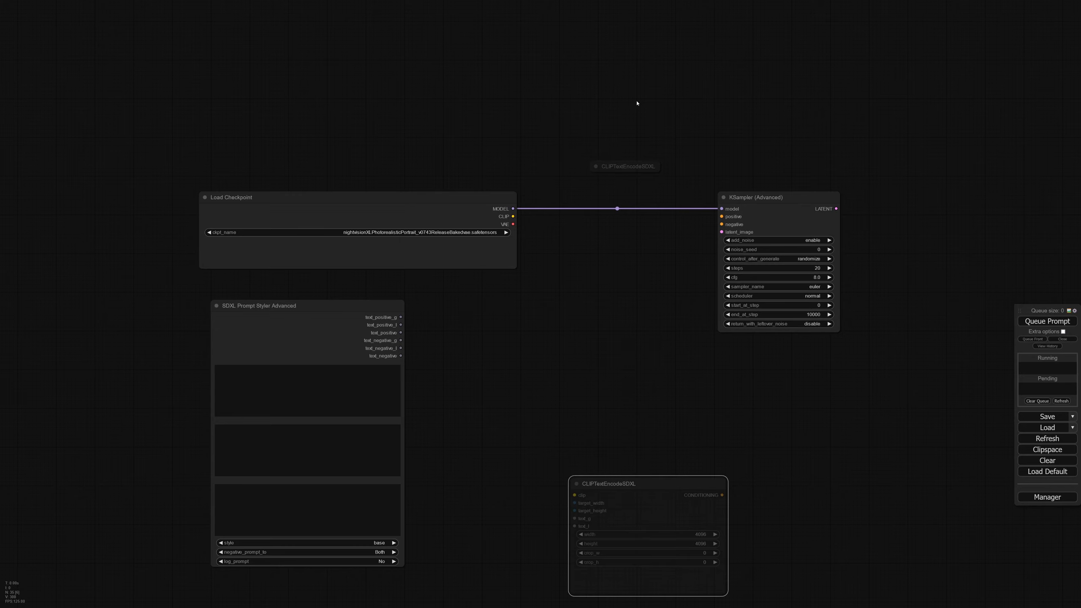
pyautogui.click(646, 167)
pyautogui.hotkey('alt', 'c')
pyautogui.moveTo(646, 166); pyautogui.dragTo(598, 336)
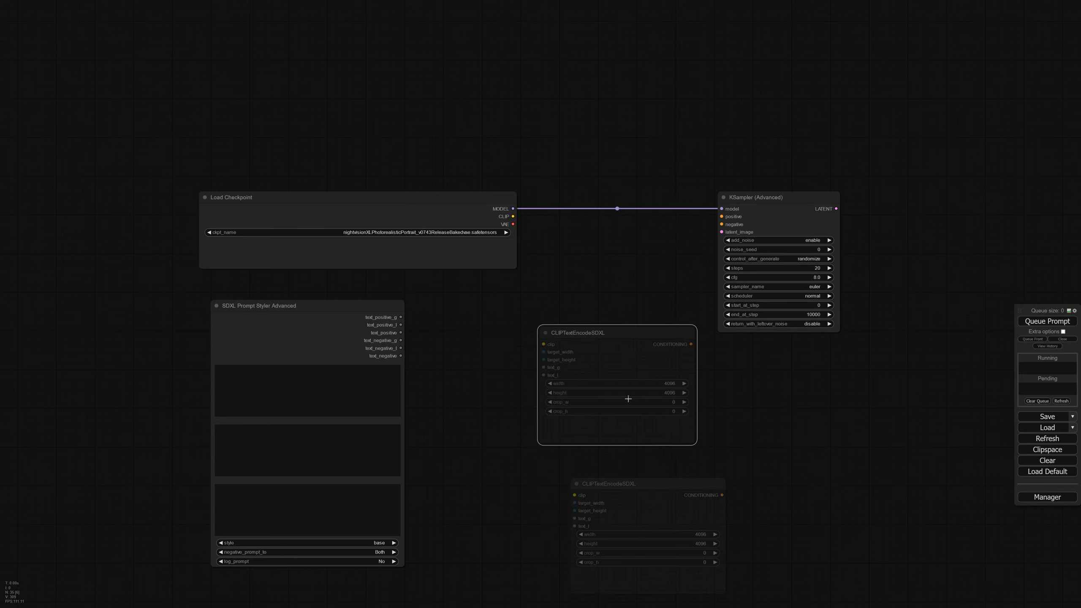
pyautogui.moveTo(718, 499); pyautogui.dragTo(681, 484)
pyautogui.moveTo(763, 475); pyautogui.dragTo(767, 299)
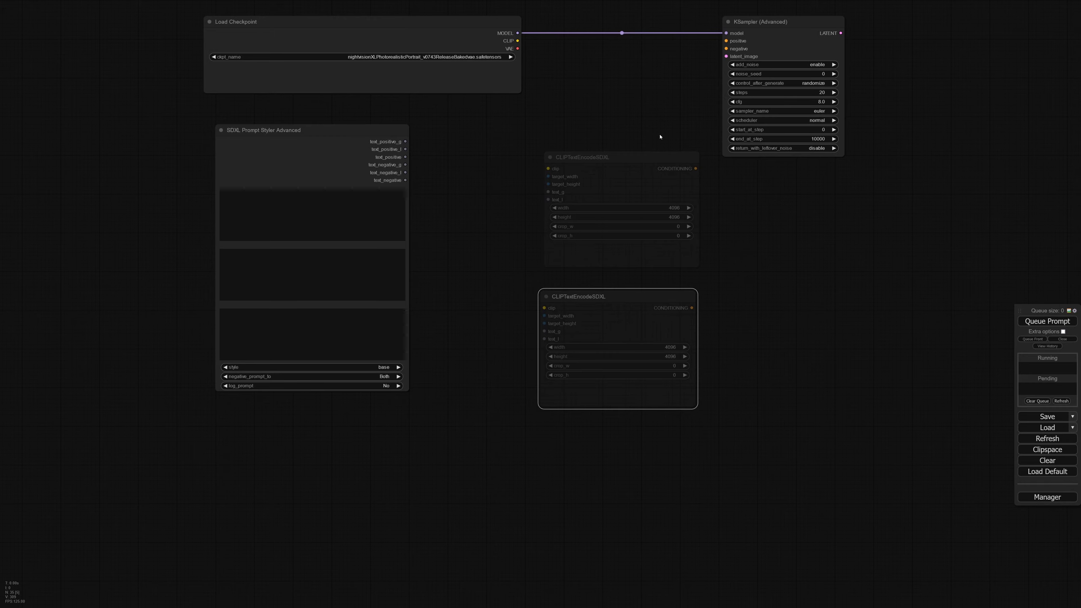
# Step: Unmute both copied CLIPTextEncodeSDXL nodes
pyautogui.click(615, 157)
pyautogui.hotkey('ctrl', 'm')
pyautogui.click(610, 295)
pyautogui.hotkey('ctrl', 'm')
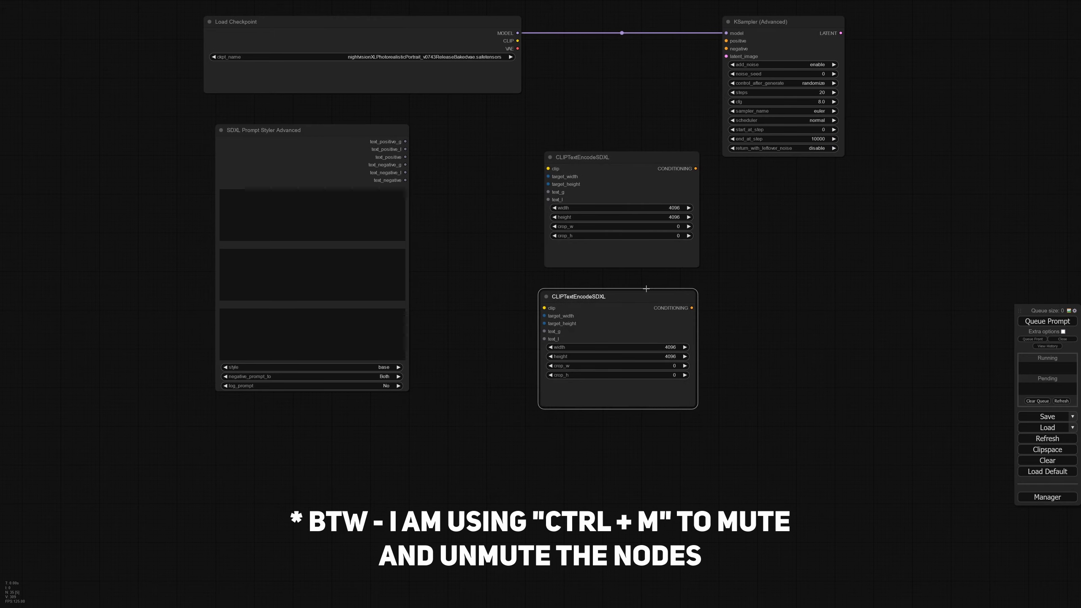
# Step: Connect the styler's positive and negative g and l outputs to the upper and lower encoders, and their conditioning to KSampler's positive and negative inputs
pyautogui.moveTo(417, 139); pyautogui.dragTo(420, 140)
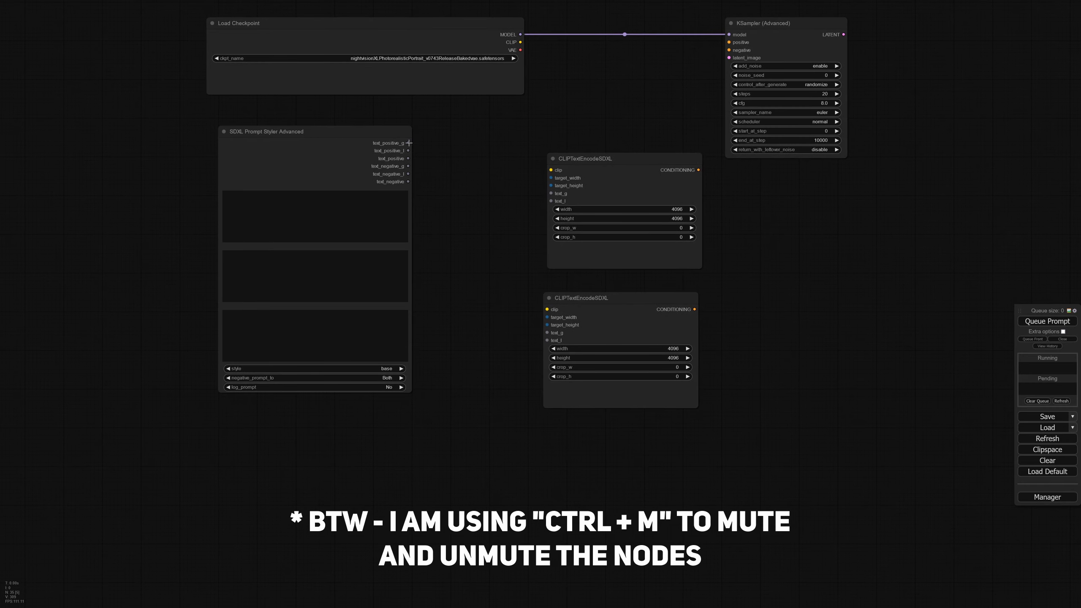
pyautogui.moveTo(409, 144); pyautogui.dragTo(551, 193)
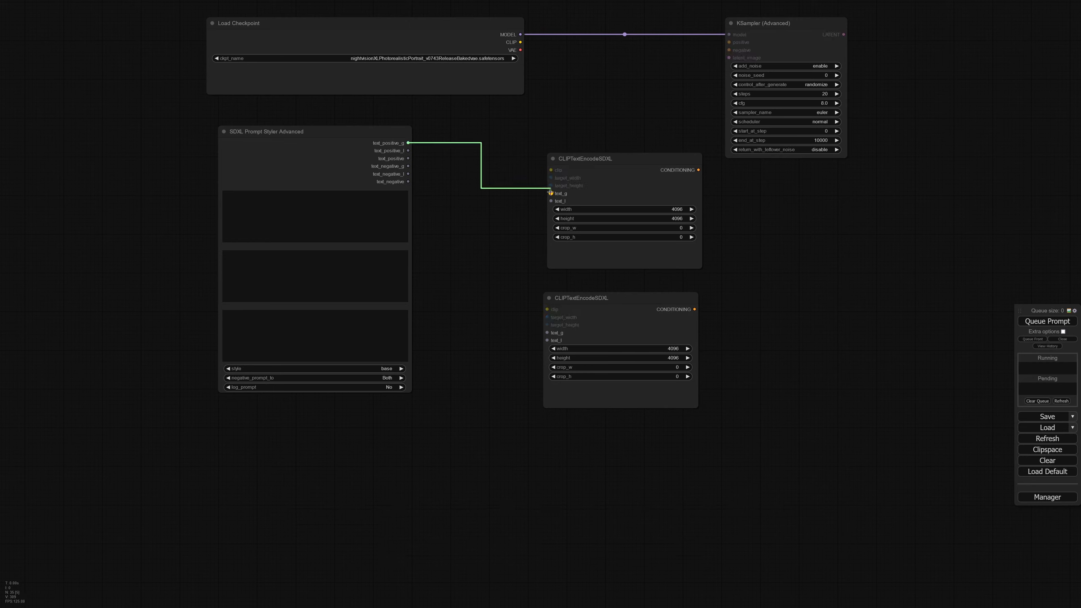
pyautogui.moveTo(408, 151); pyautogui.dragTo(551, 200)
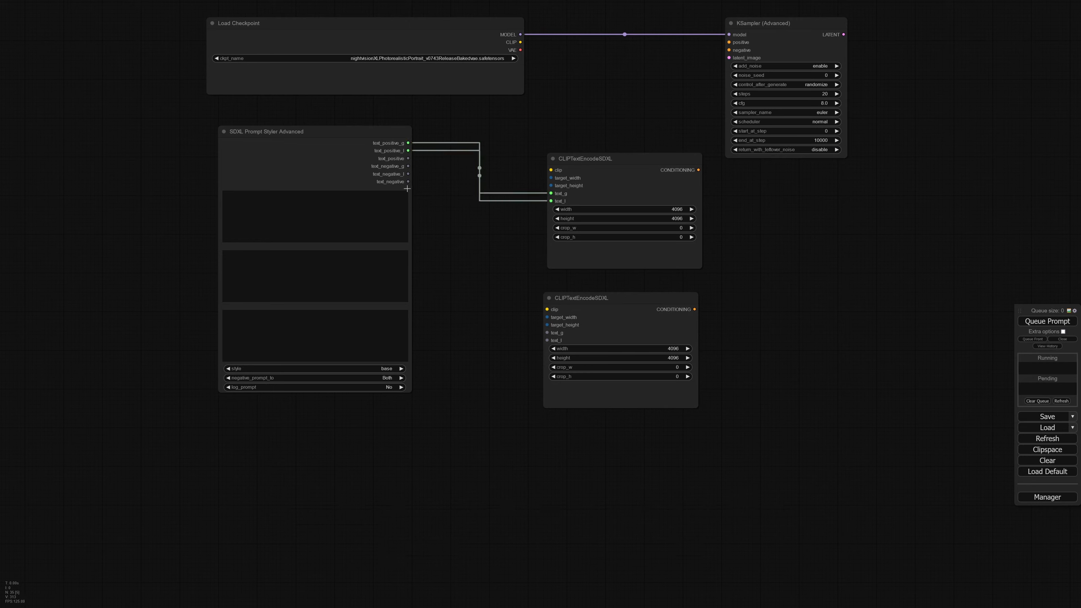
pyautogui.moveTo(408, 167); pyautogui.dragTo(547, 333)
pyautogui.moveTo(408, 173); pyautogui.dragTo(547, 340)
pyautogui.moveTo(697, 170); pyautogui.dragTo(728, 42)
pyautogui.moveTo(694, 309); pyautogui.dragTo(729, 50)
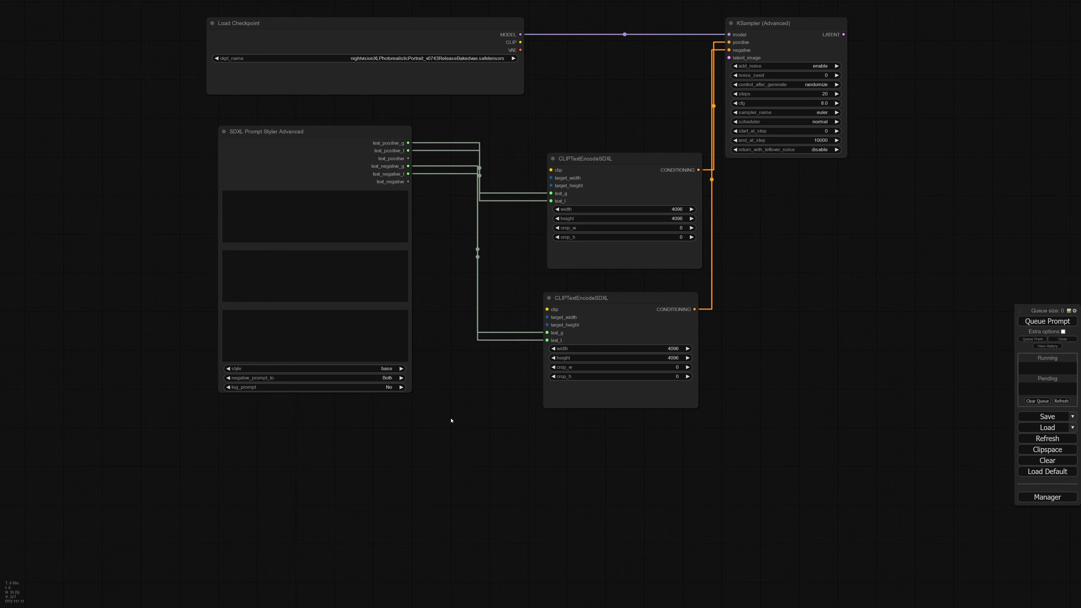
# Step: Search the node library for "SDXL" and add a fresh CLIPTextEncodeSDXL node below the two connected encoders
pyautogui.doubleClick(492, 391)
pyautogui.write('SDX')
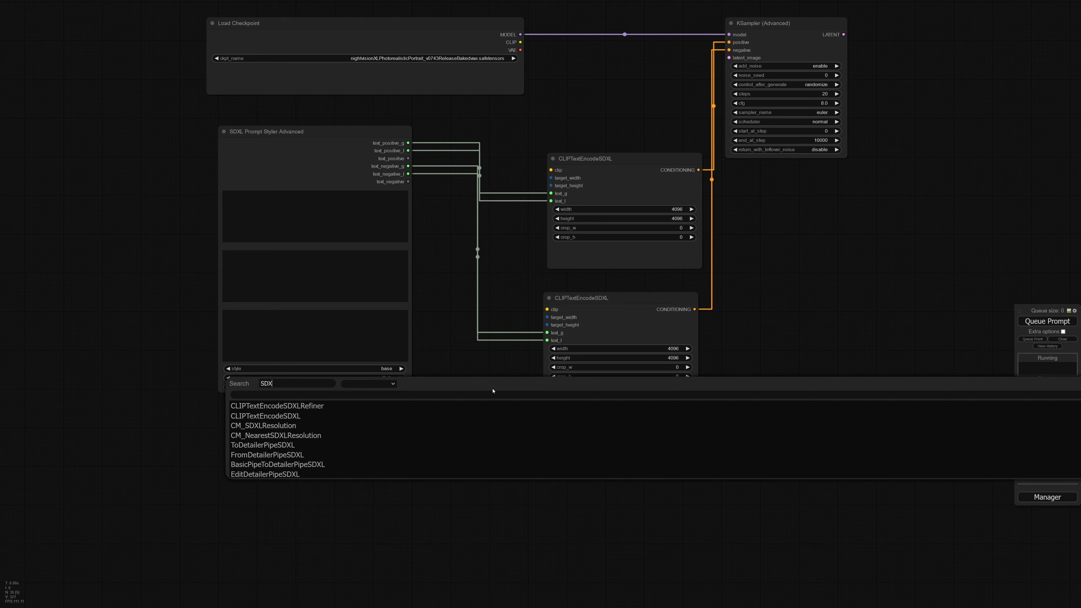
pyautogui.write('zz')
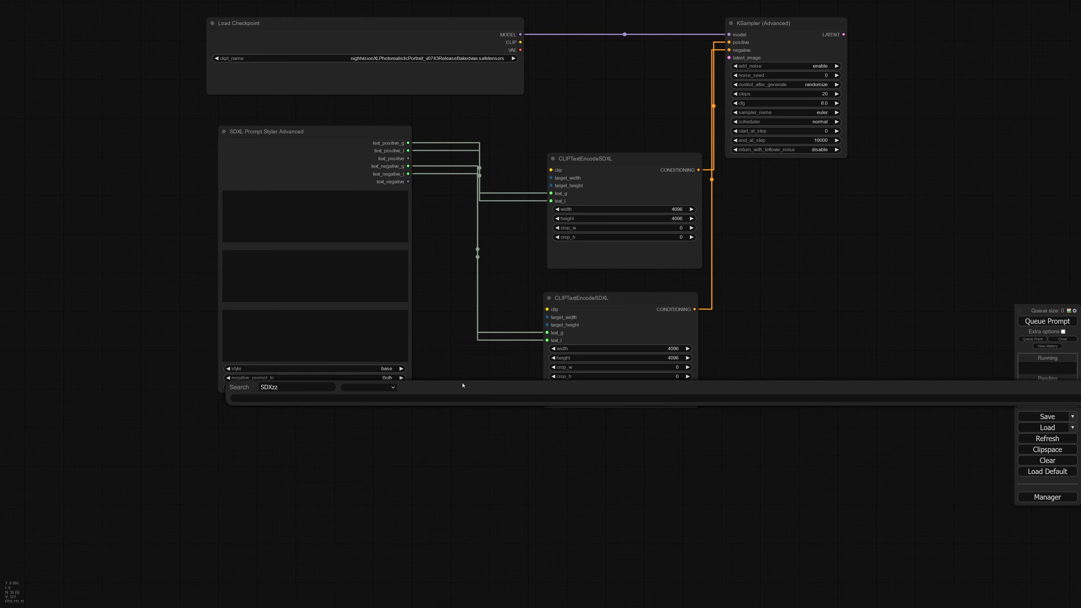
pyautogui.press('BackSpace')
pyautogui.press('BackSpace')
pyautogui.write('L')
pyautogui.press('Down')
pyautogui.press('Down')
pyautogui.press('Down')
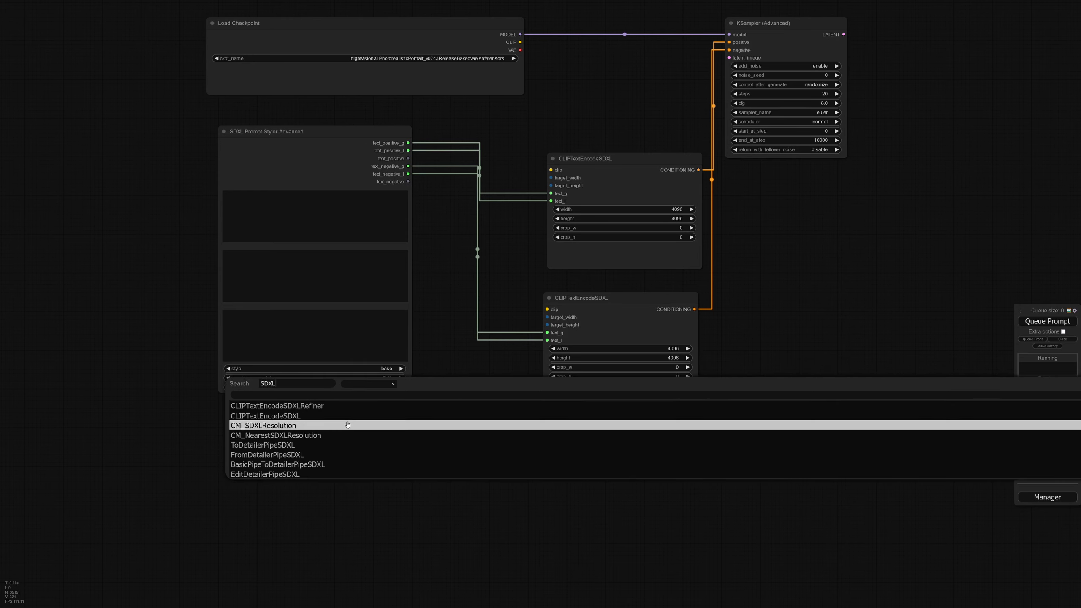
pyautogui.press('Up')
pyautogui.press('Return')
pyautogui.moveTo(539, 385); pyautogui.dragTo(525, 462)
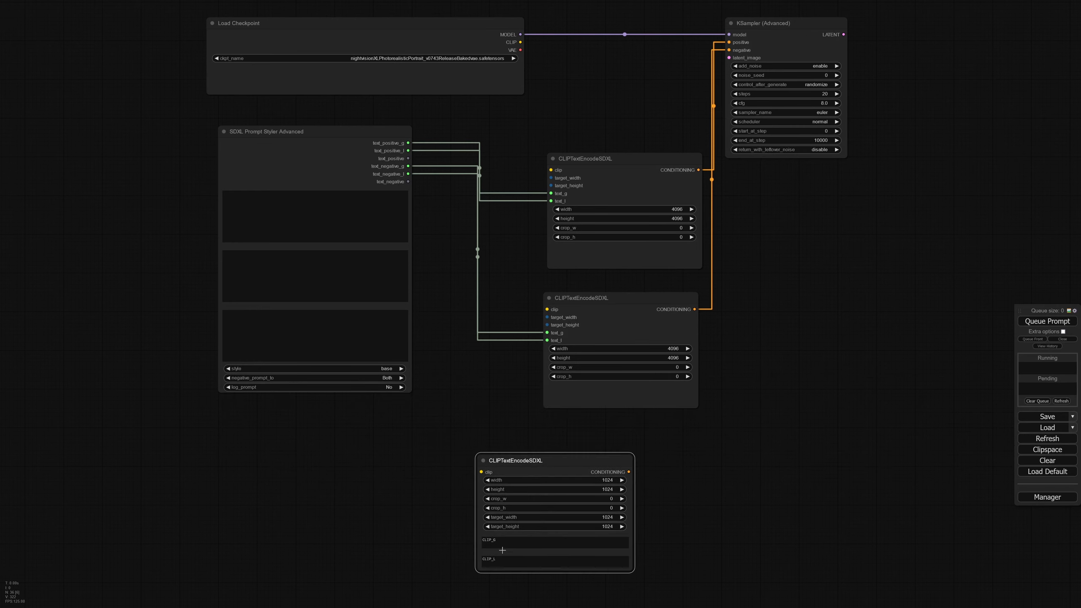
# Step: Enter the sample text "sdfsdfs" for CLIP_G and "sdf" for CLIP_L in the fresh encoder, and move it closer to the others
pyautogui.click(497, 538)
pyautogui.write('sdfsdfs')
pyautogui.click(526, 561)
pyautogui.write('sdf')
pyautogui.moveTo(533, 463); pyautogui.dragTo(544, 429)
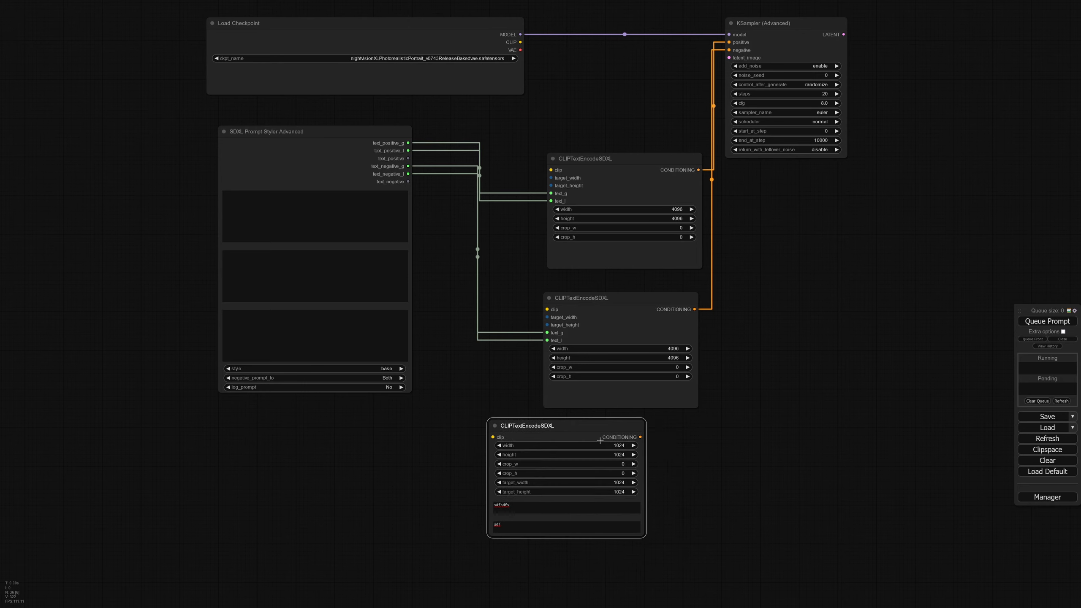
# Step: Compare the convert-to-input options of the fresh CLIPTextEncodeSDXL node with the convert-to-widget options of the connected lower encoder
pyautogui.rightClick(570, 428)
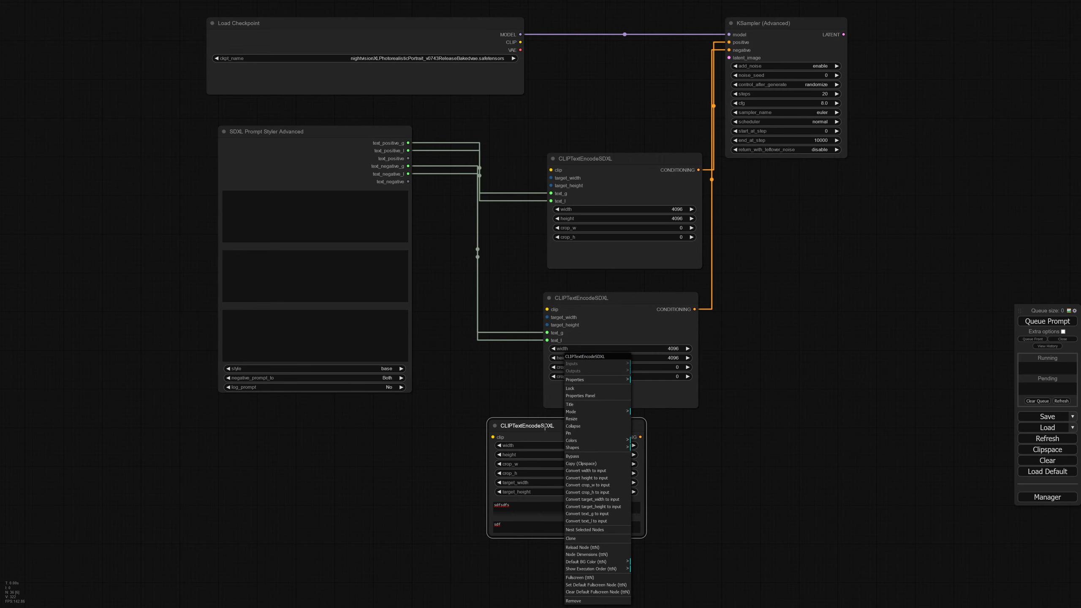
pyautogui.rightClick(566, 428)
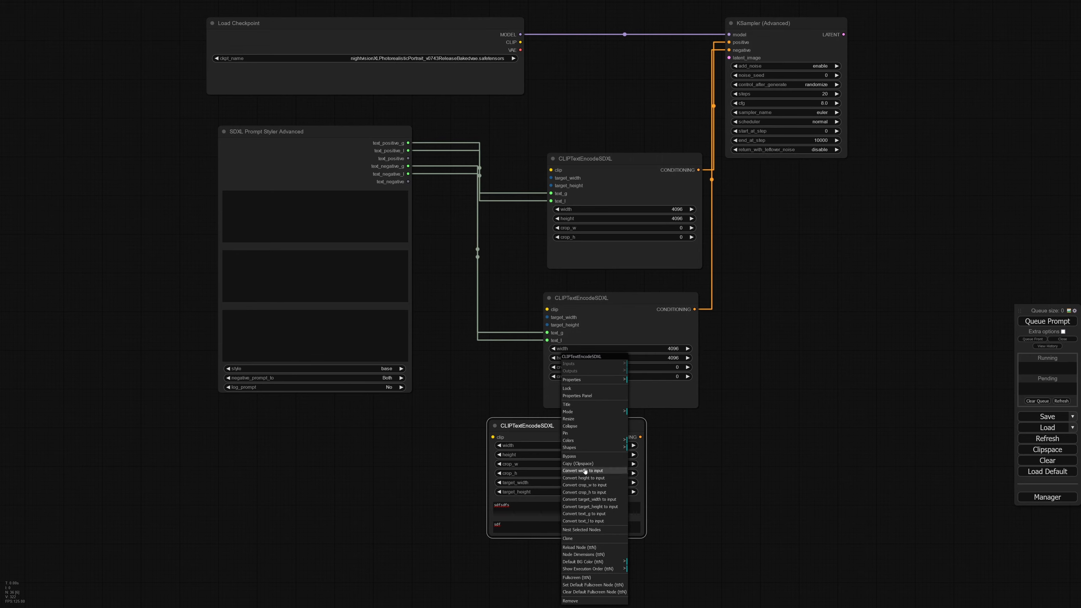
pyautogui.rightClick(547, 428)
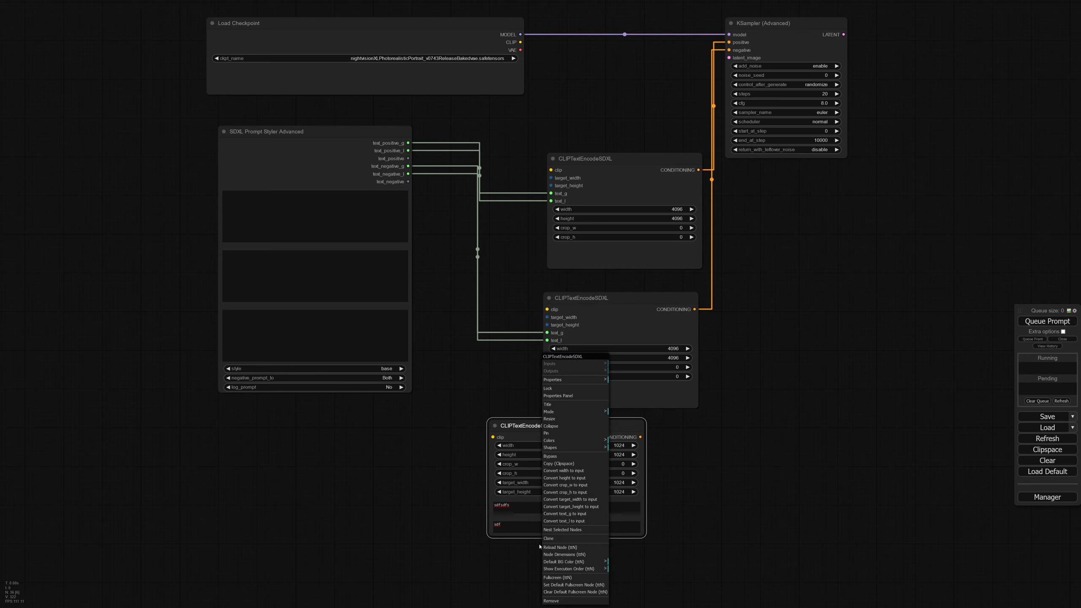
pyautogui.moveTo(526, 432); pyautogui.dragTo(509, 439)
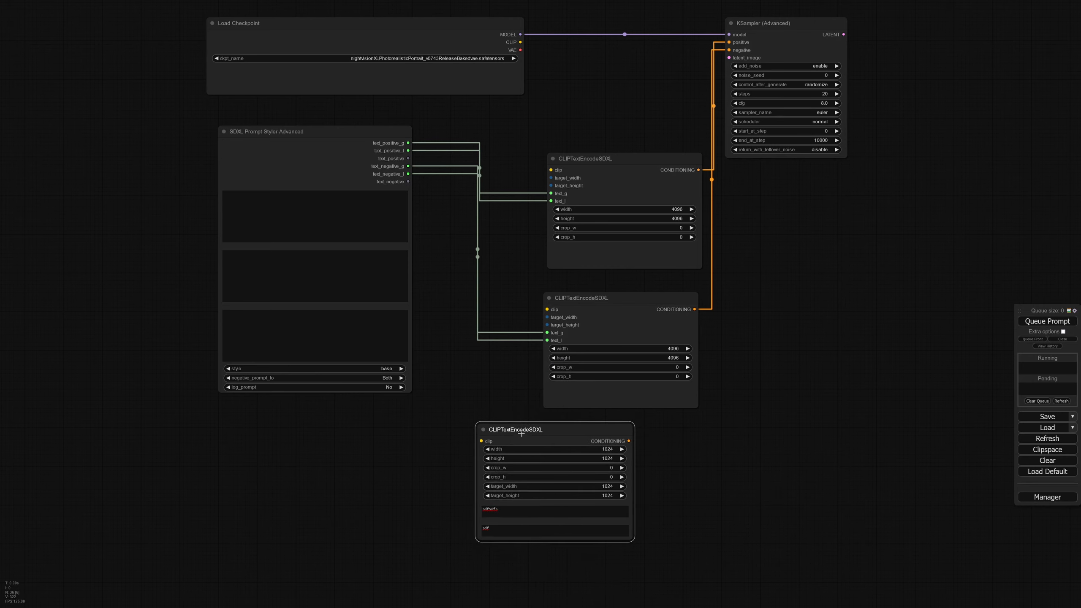
pyautogui.rightClick(521, 433)
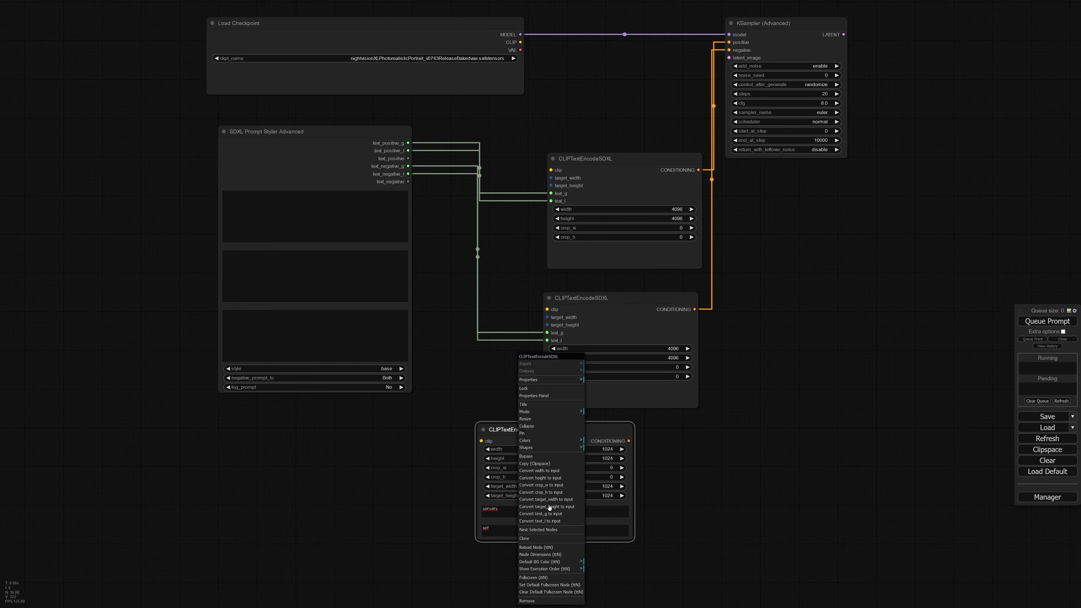
pyautogui.rightClick(596, 301)
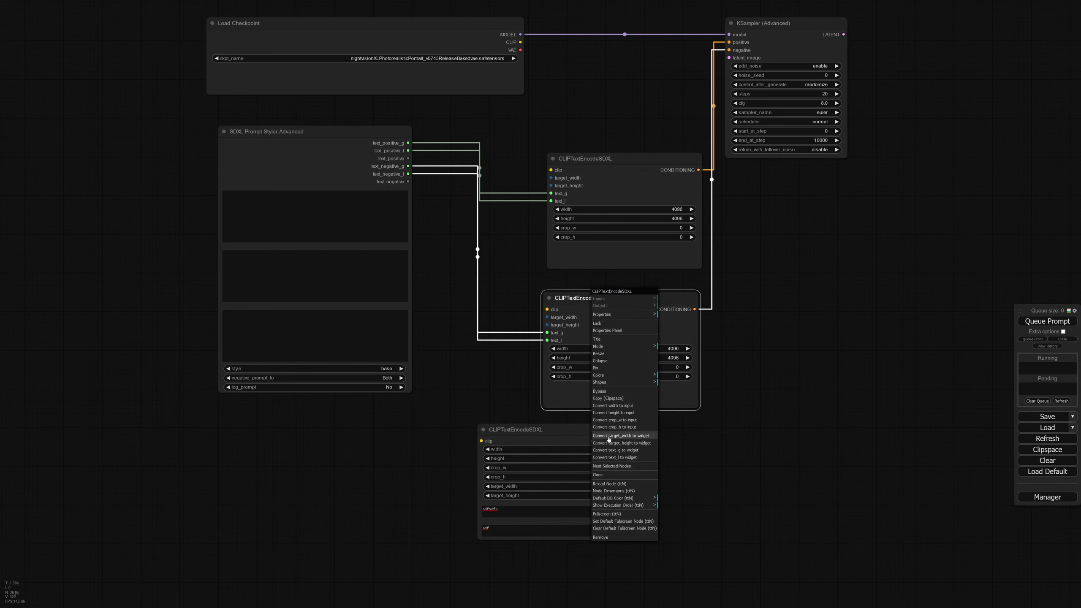
# Step: Delete the fresh, unconnected CLIPTextEncodeSDXL node below the two connected encoders
pyautogui.click(554, 428)
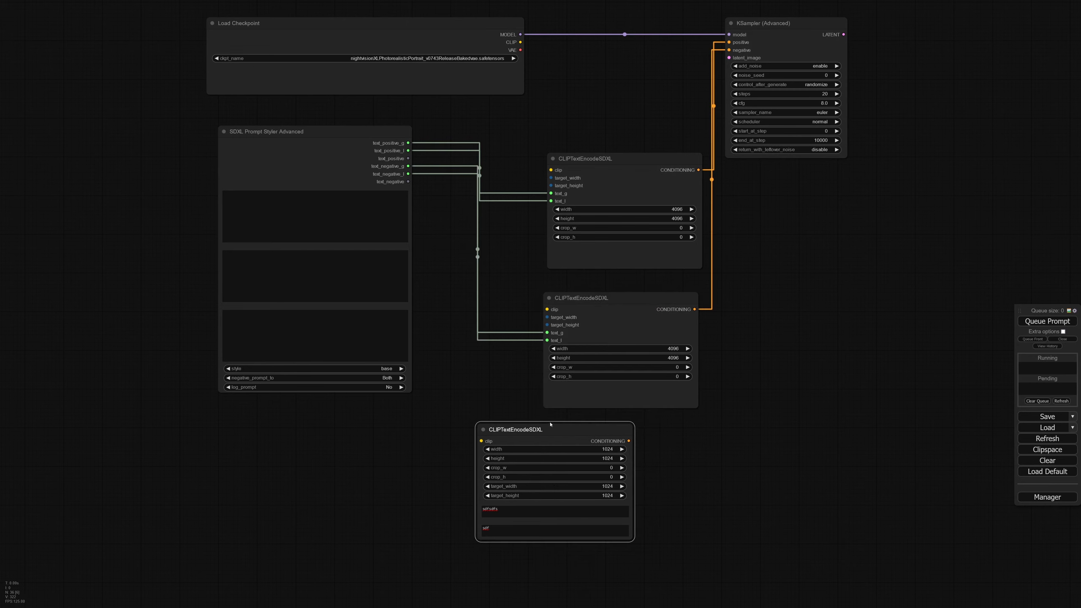
pyautogui.press('Delete')
# Step: Collapse both connected CLIPTextEncodeSDXL nodes and place them one above the other beside the prompt styler's outputs
pyautogui.moveTo(605, 298); pyautogui.dragTo(606, 283)
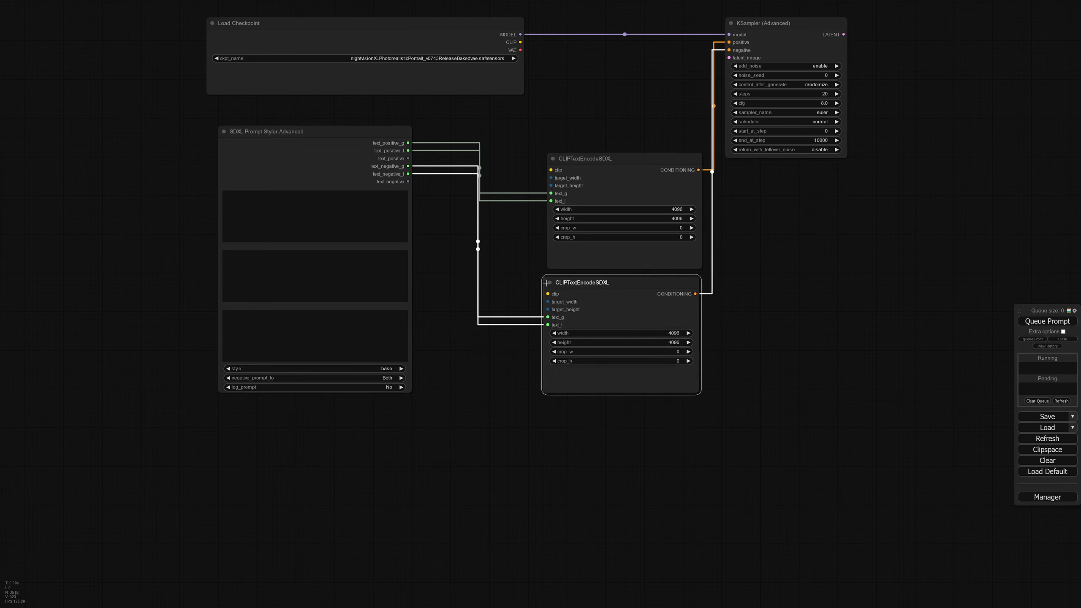
pyautogui.click(549, 282)
pyautogui.click(552, 158)
pyautogui.moveTo(595, 158); pyautogui.dragTo(563, 150)
pyautogui.moveTo(568, 283); pyautogui.dragTo(556, 174)
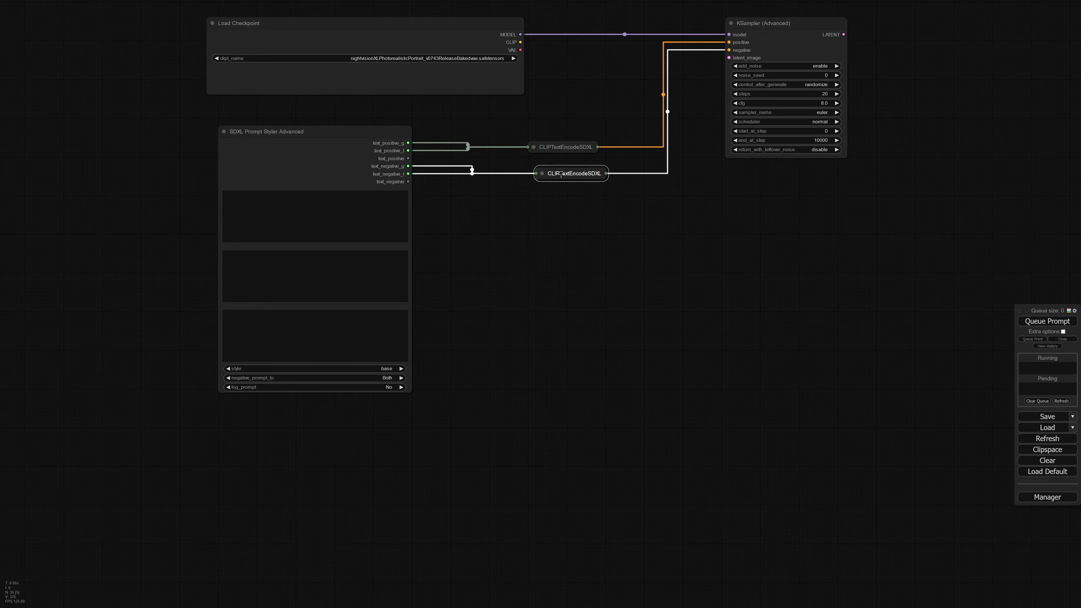
# Step: Add an Empty Latent Image node from KSampler's latent_image input, place it below the encoders, and remove it again
pyautogui.moveTo(618, 187); pyautogui.dragTo(610, 310)
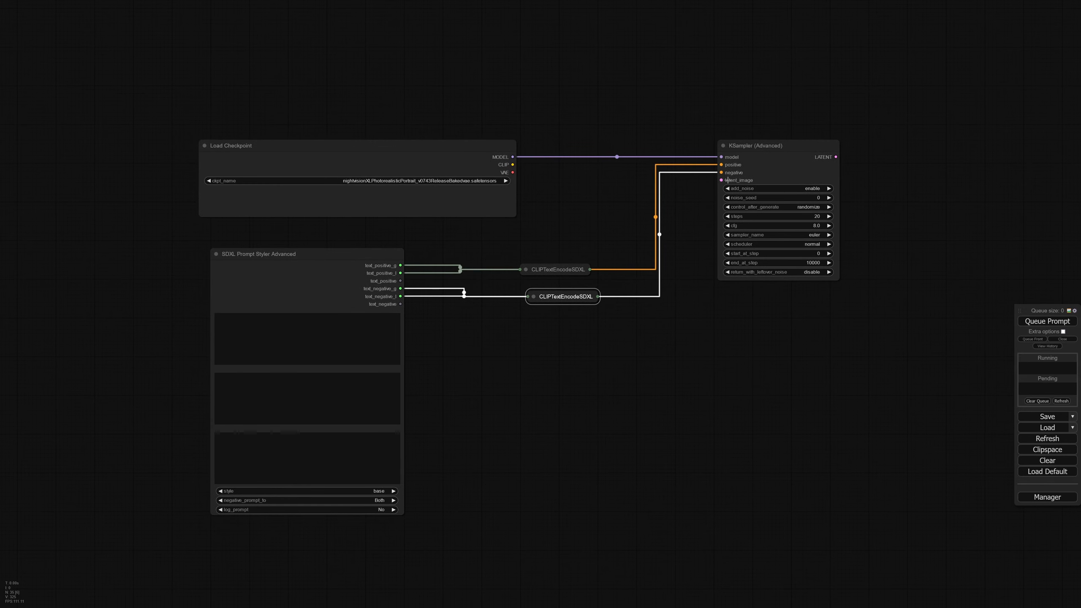
pyautogui.moveTo(720, 180); pyautogui.dragTo(583, 368)
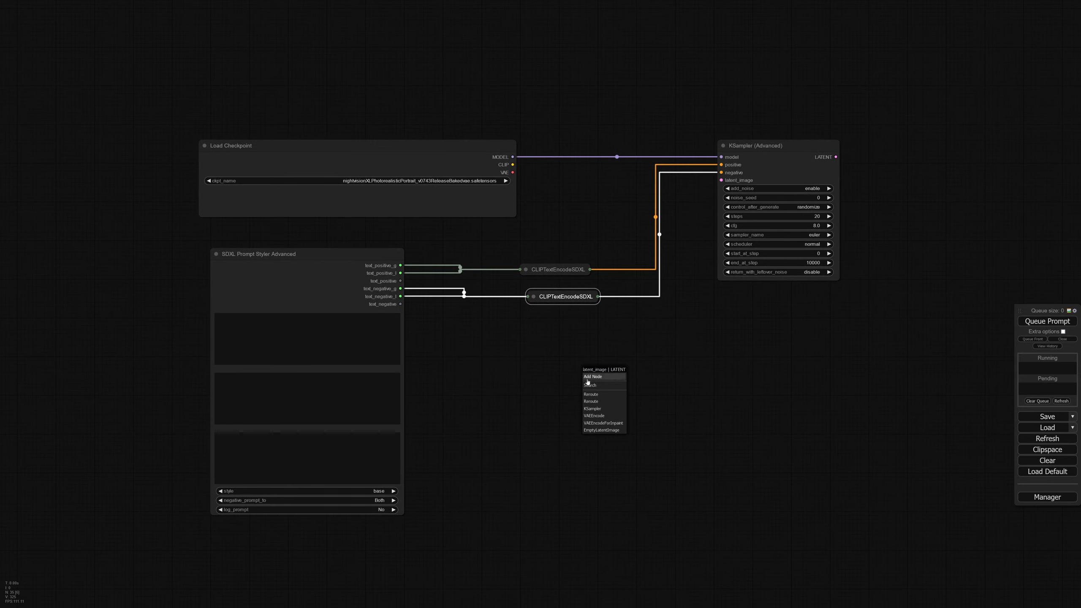
pyautogui.click(597, 430)
pyautogui.moveTo(629, 371); pyautogui.dragTo(568, 359)
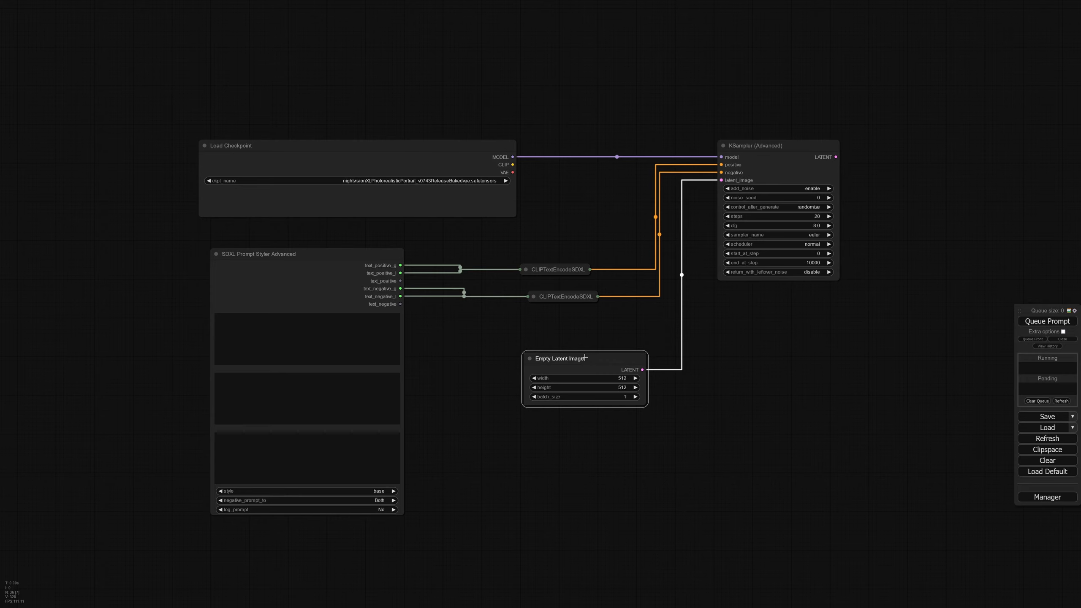
pyautogui.press('Delete')
# Step: Copy the Empty Latent Image and SDXL Resolution Presets nodes from the existing workflow and paste them into the new one
pyautogui.moveTo(619, 125); pyautogui.dragTo(615, 471)
pyautogui.moveTo(625, 325); pyautogui.dragTo(595, 519)
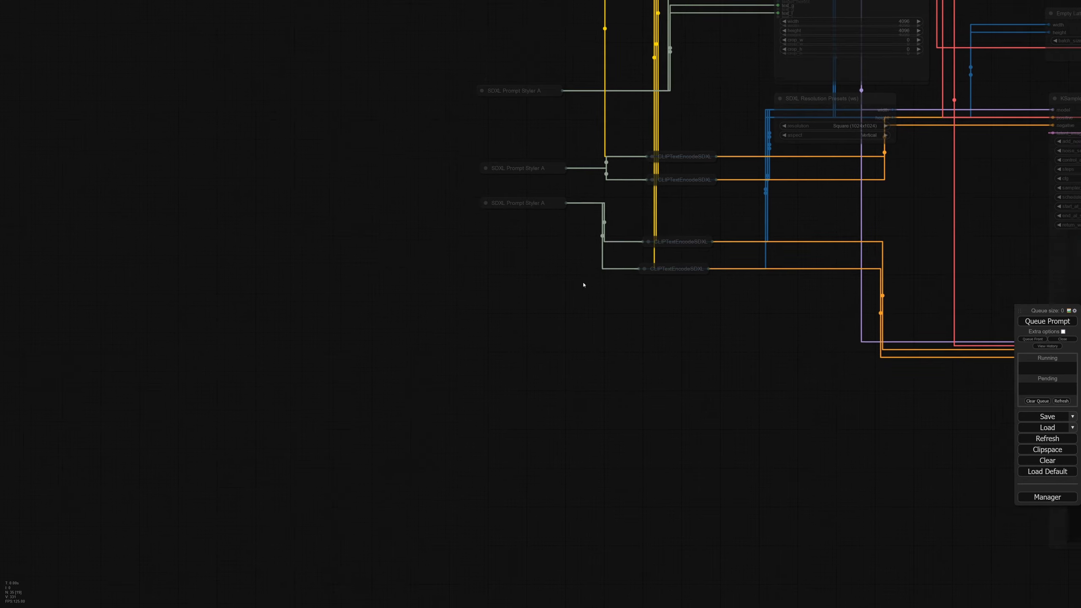
pyautogui.moveTo(584, 285); pyautogui.dragTo(439, 376)
pyautogui.moveTo(581, 222); pyautogui.dragTo(536, 231)
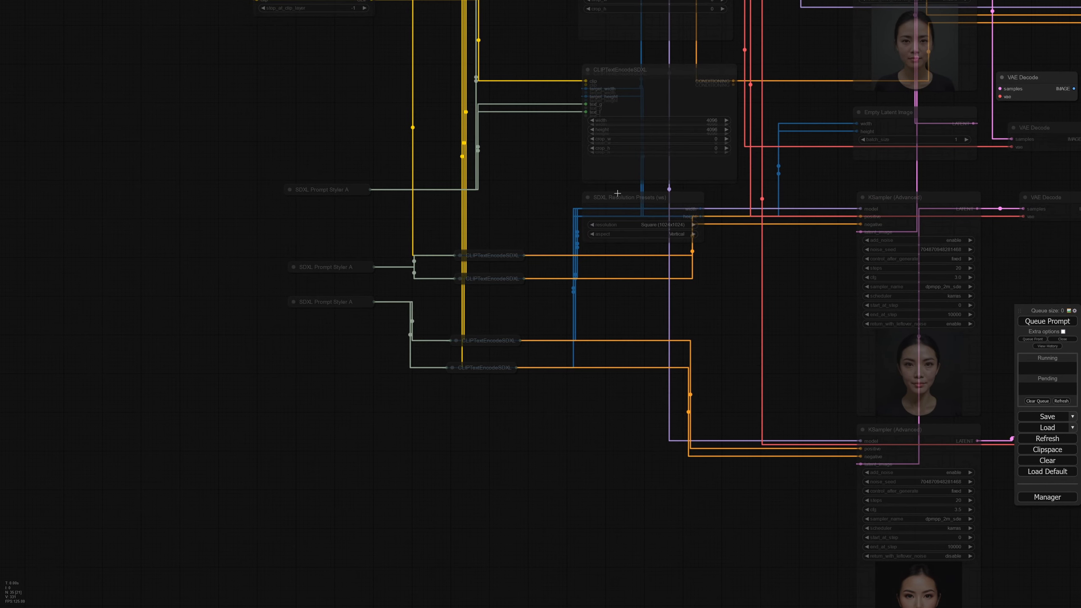
pyautogui.click(893, 113)
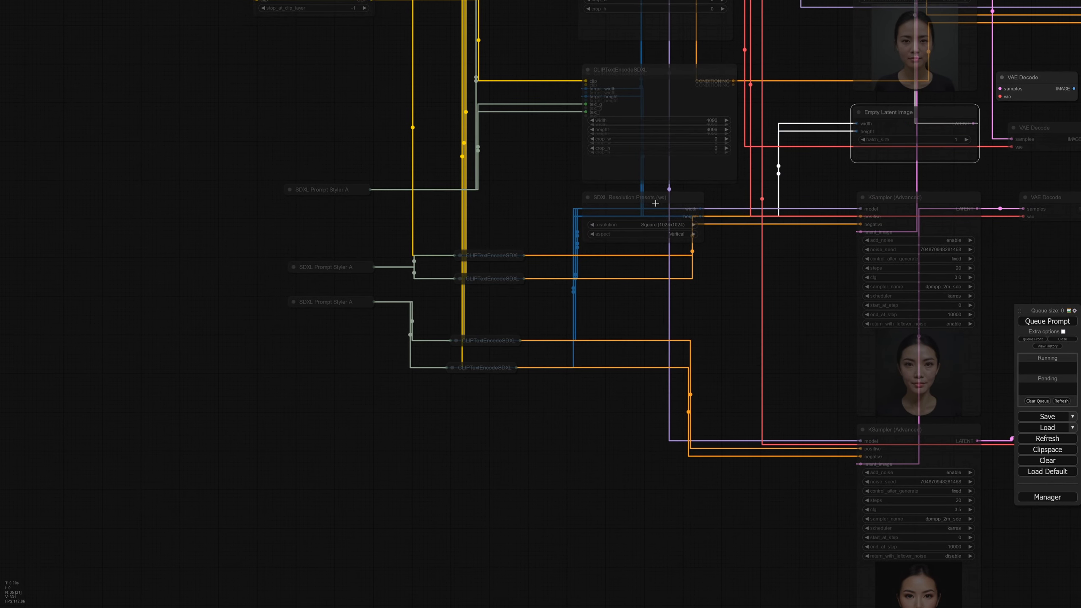
pyautogui.keyDown('shift'); pyautogui.click(655, 200); pyautogui.keyUp('shift')
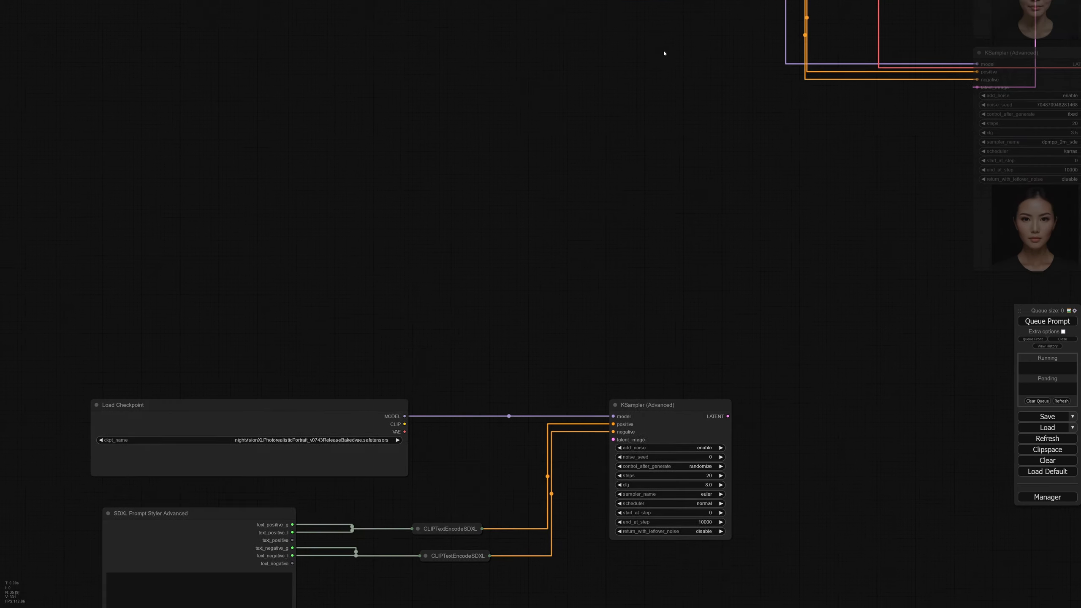
pyautogui.scroll(-5, 663, 53)
pyautogui.moveTo(626, 428); pyautogui.dragTo(624, 351)
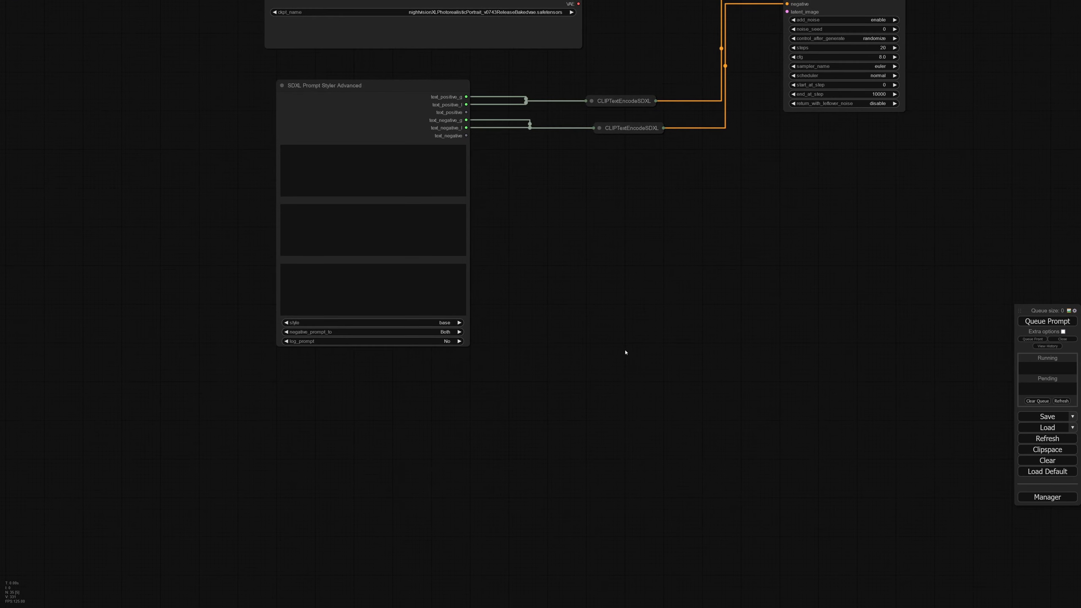
pyautogui.hotkey('ctrl', 'v')
# Step: Place the pasted Empty Latent Image node below the encoders, enabled, and connect its LATENT output to KSampler's latent_image input
pyautogui.moveTo(688, 431); pyautogui.dragTo(417, 412)
pyautogui.moveTo(934, 361); pyautogui.dragTo(639, 168)
pyautogui.moveTo(721, 172); pyautogui.dragTo(705, 133)
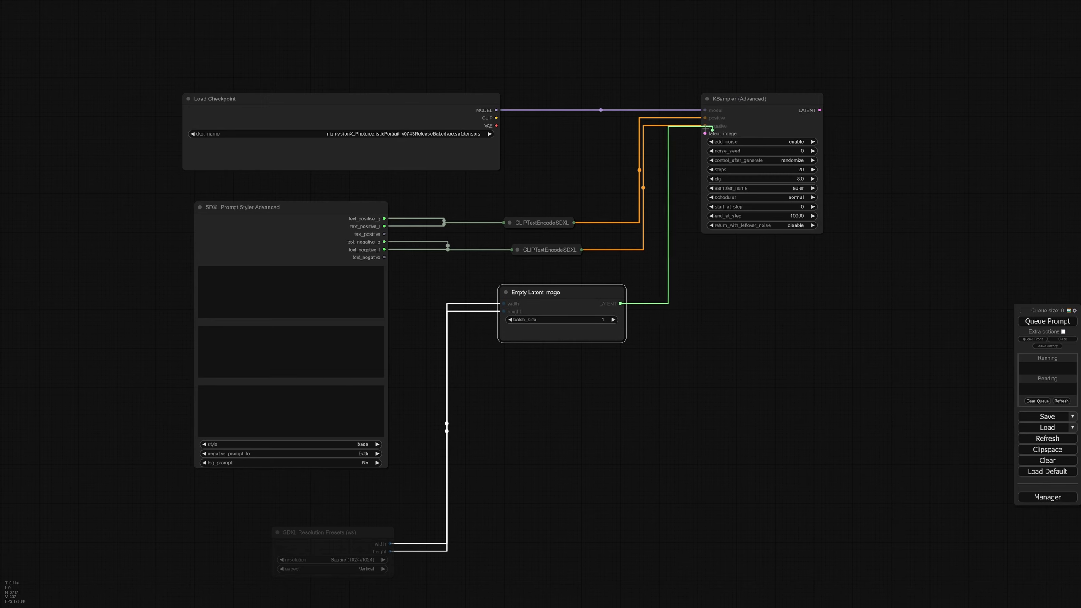
# Step: Enable the pasted SDXL Resolution Presets node, place it directly beneath the prompt styler, and set its aspect to Horizontal
pyautogui.moveTo(543, 407); pyautogui.dragTo(684, 269)
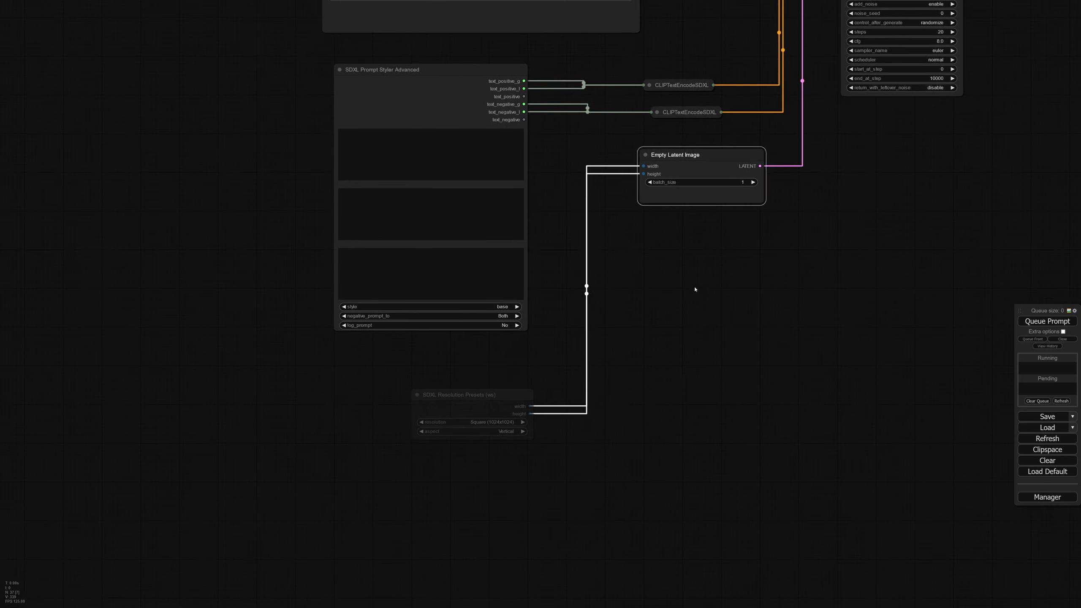
pyautogui.click(478, 416)
pyautogui.rightClick(484, 396)
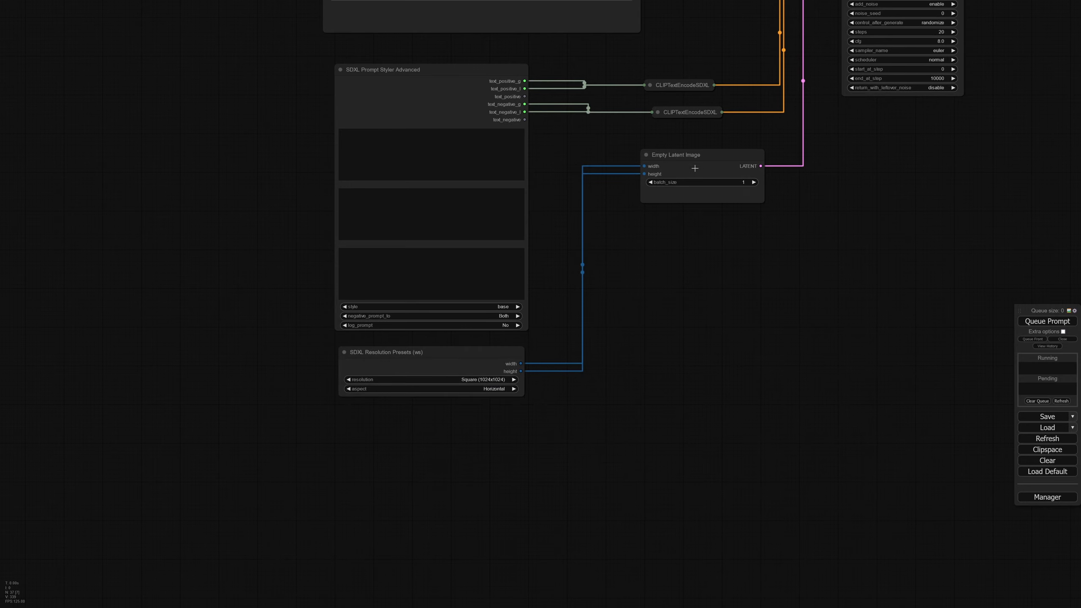
# Step: Add a VAE Decode node from KSampler's LATENT output and connect the checkpoint's VAE output to it
pyautogui.moveTo(798, 291); pyautogui.dragTo(606, 528)
pyautogui.moveTo(706, 405); pyautogui.dragTo(671, 405)
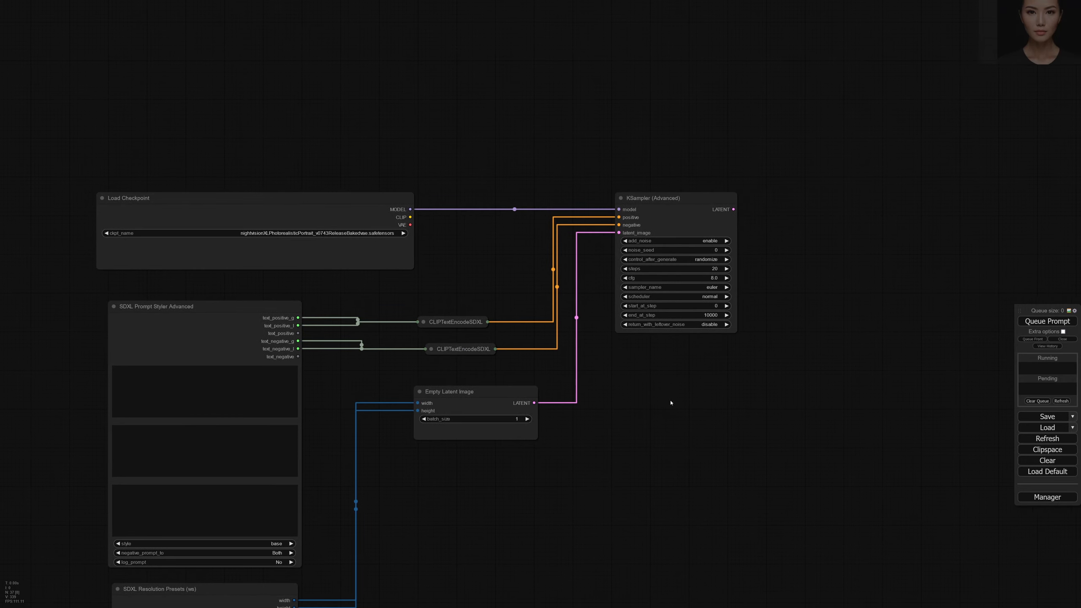
pyautogui.moveTo(730, 383); pyautogui.dragTo(665, 336)
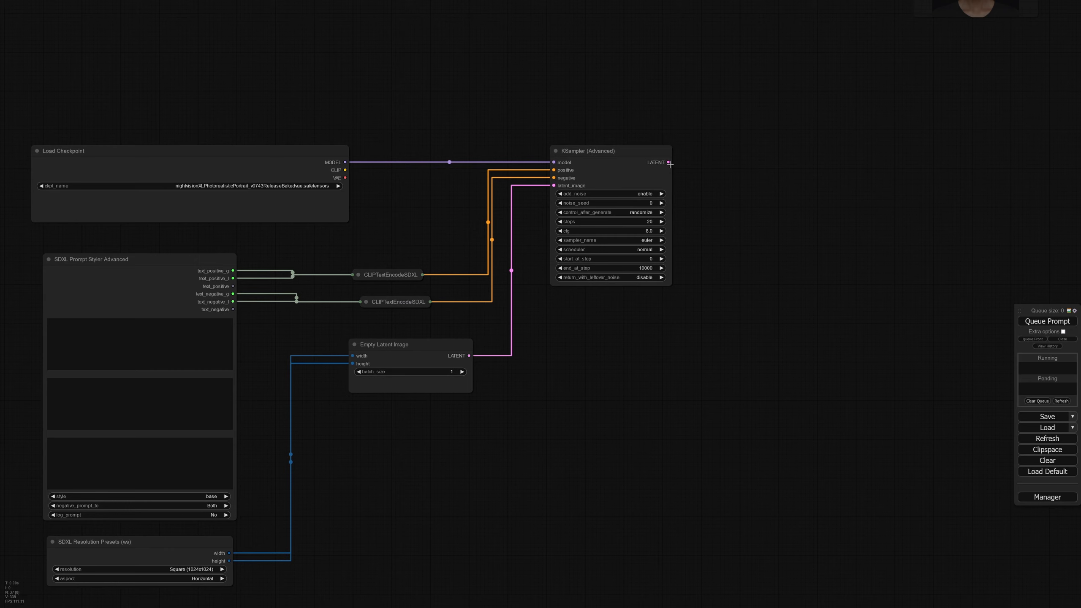
pyautogui.moveTo(668, 162); pyautogui.dragTo(745, 169)
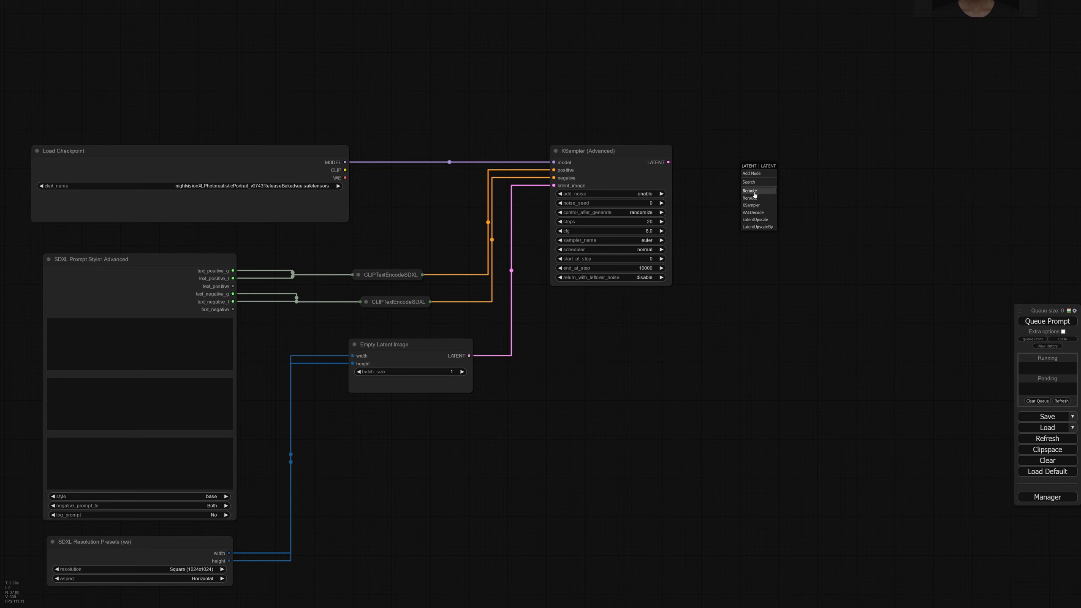
pyautogui.click(756, 213)
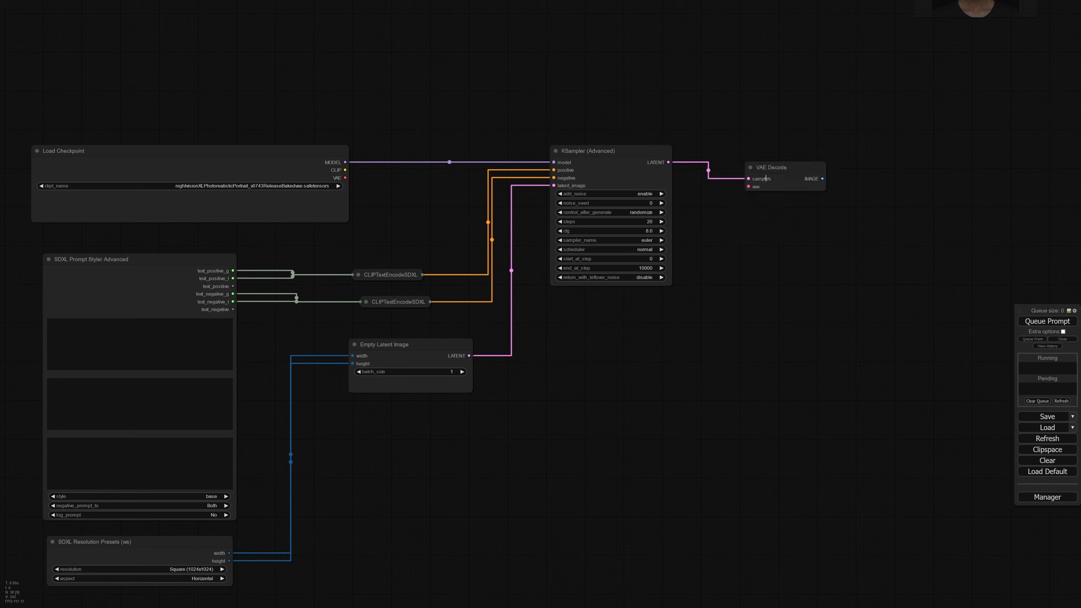
pyautogui.moveTo(766, 168); pyautogui.dragTo(728, 160)
pyautogui.moveTo(344, 178); pyautogui.dragTo(716, 178)
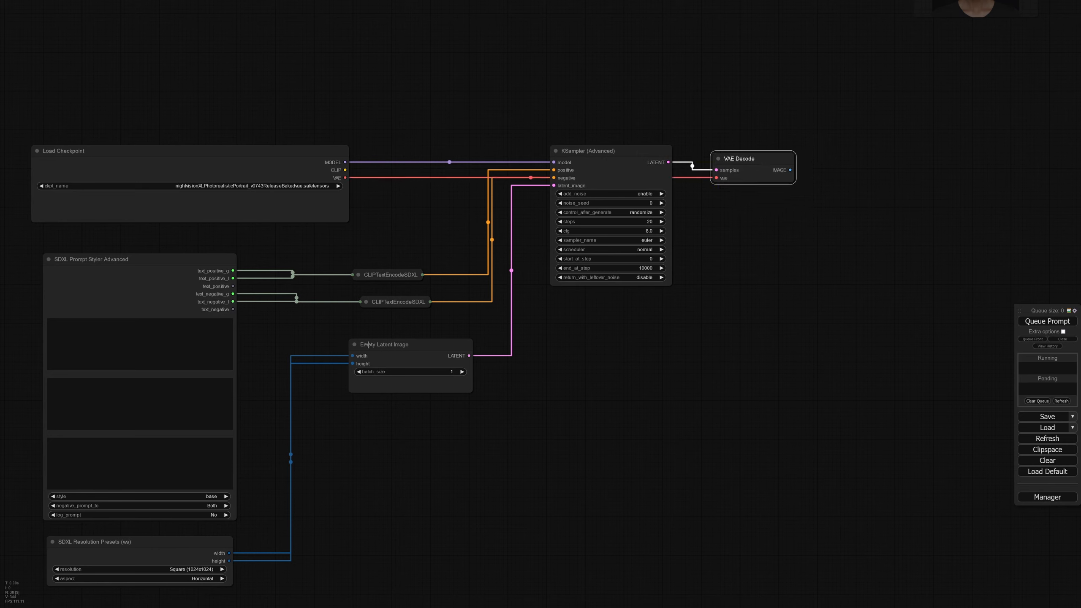
# Step: Connect Load Checkpoint's CLIP output to the clip input of both CLIPTextEncodeSDXL nodes, keeping both nodes collapsed
pyautogui.click(358, 274)
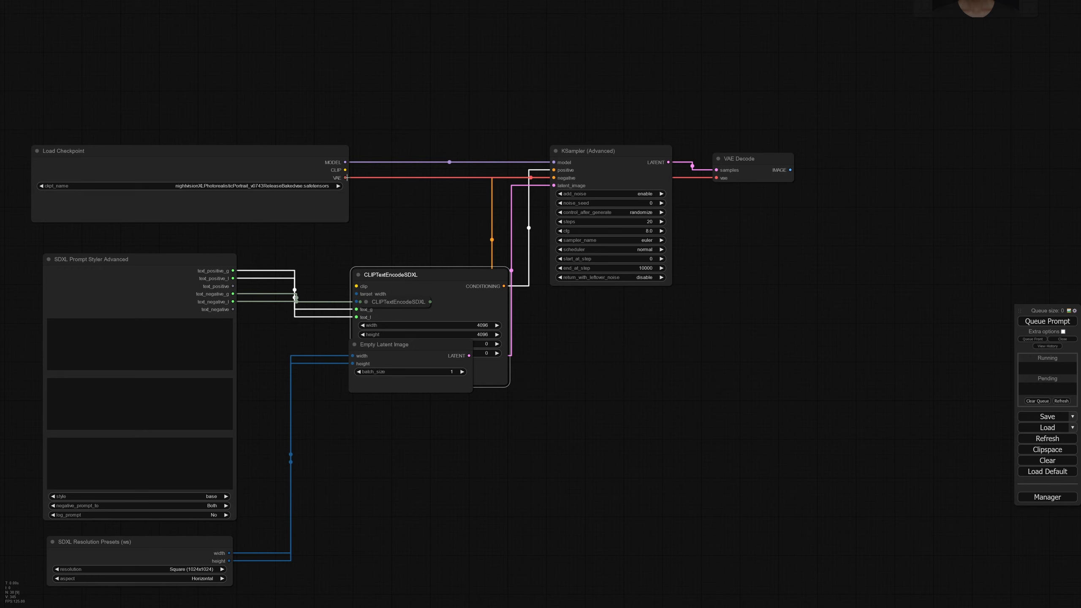
pyautogui.moveTo(345, 169); pyautogui.dragTo(359, 286)
pyautogui.click(358, 275)
pyautogui.click(366, 302)
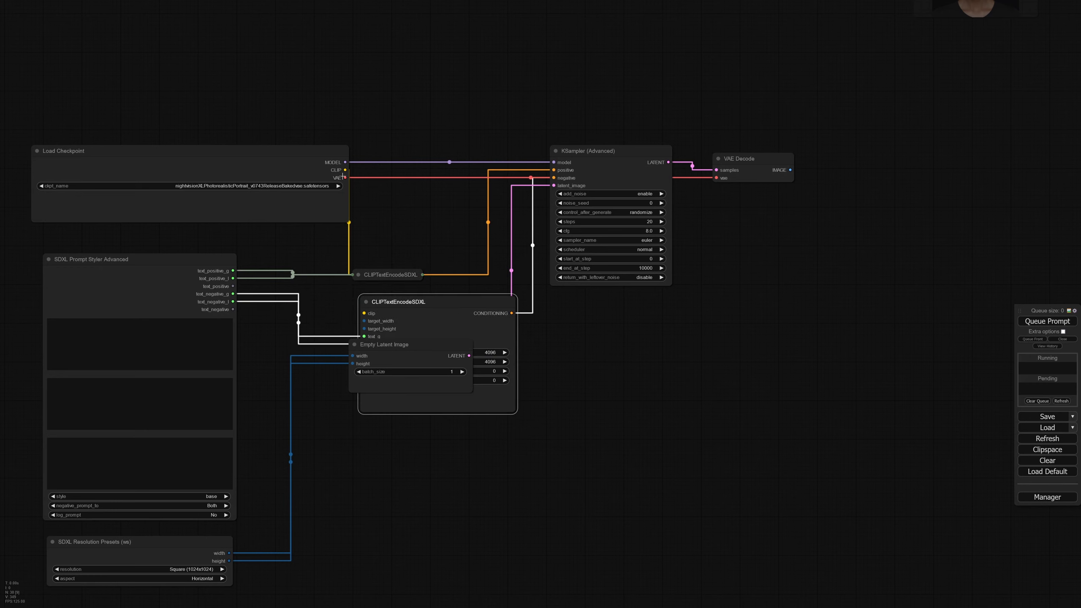
pyautogui.moveTo(345, 169); pyautogui.dragTo(373, 305)
pyautogui.click(367, 302)
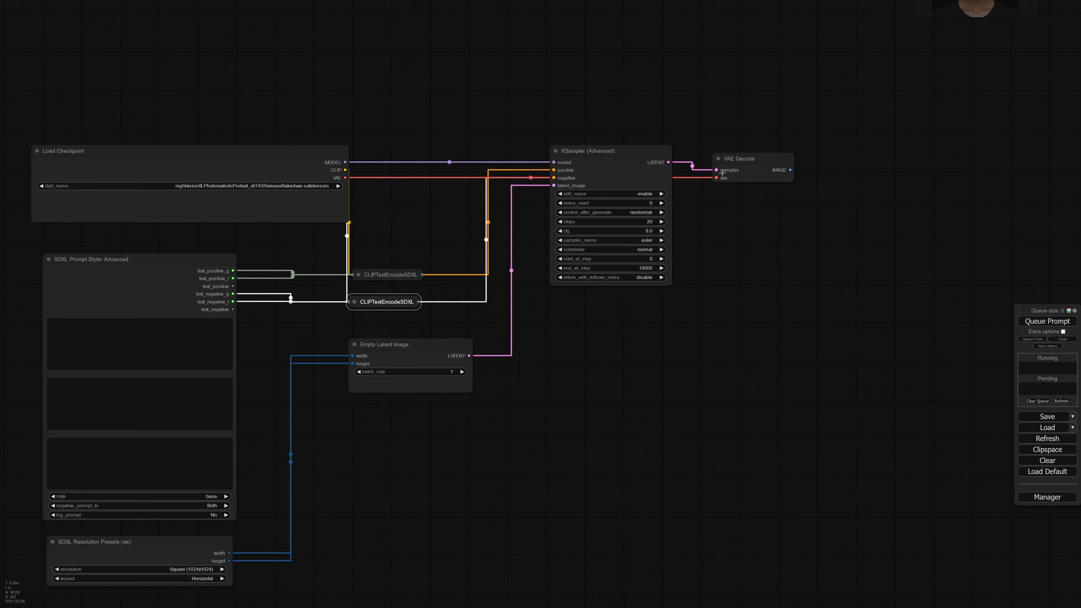
# Step: Add a Preview Image node from VAE Decode's IMAGE output and enlarge it below the decoder
pyautogui.moveTo(722, 173); pyautogui.dragTo(737, 176)
pyautogui.moveTo(805, 173); pyautogui.dragTo(720, 211)
pyautogui.click(722, 322)
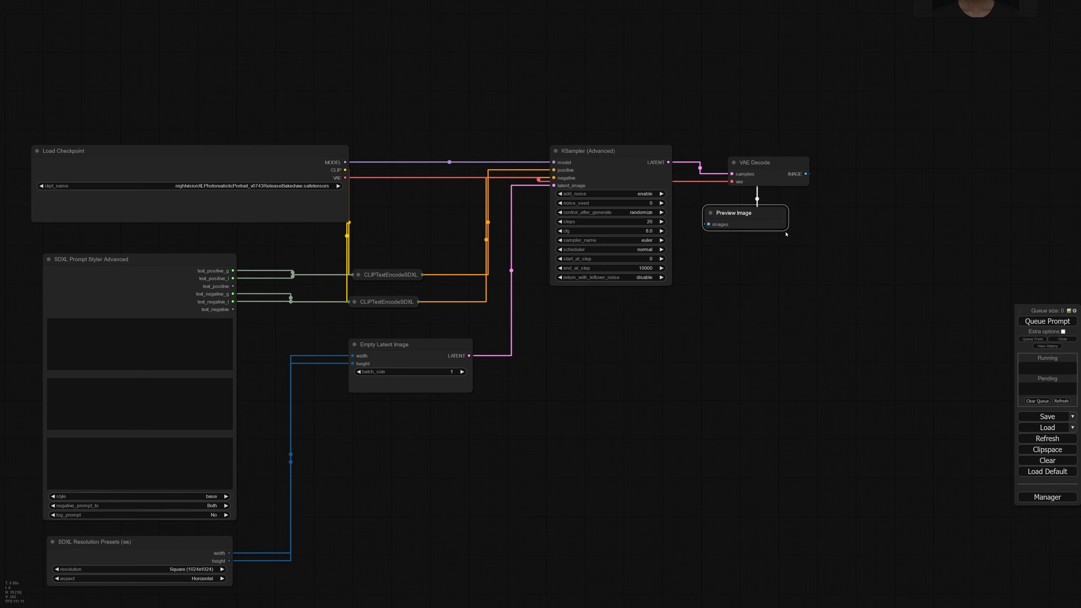
pyautogui.moveTo(786, 234); pyautogui.dragTo(970, 537)
pyautogui.moveTo(602, 414); pyautogui.dragTo(763, 355)
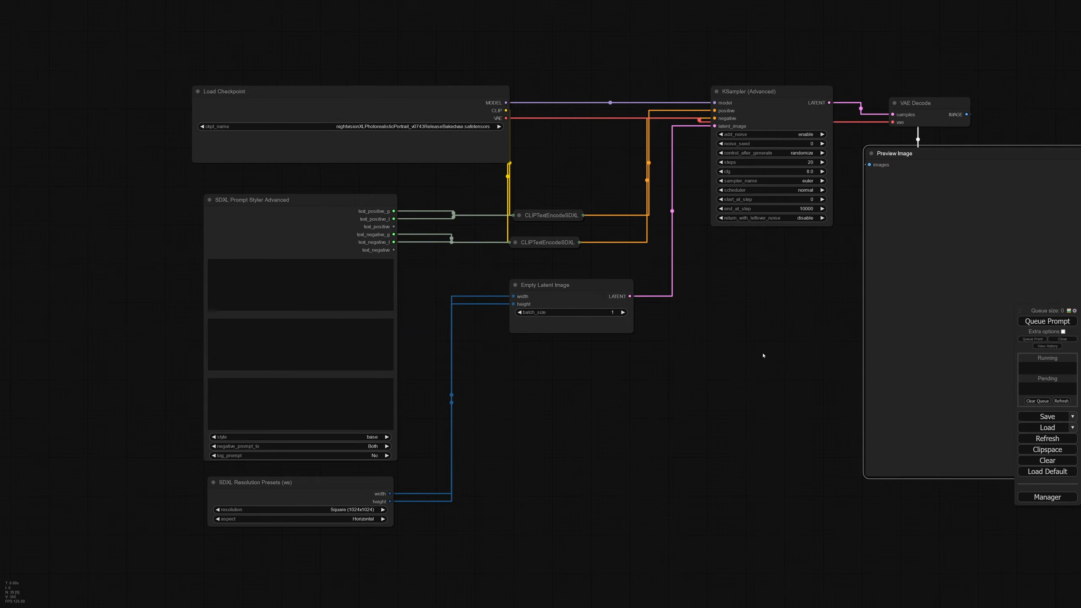
# Step: Enter "dog" in the prompt styler's first prompt box and try to queue the workflow
pyautogui.scroll(1, 586, 393)
pyautogui.click(313, 282)
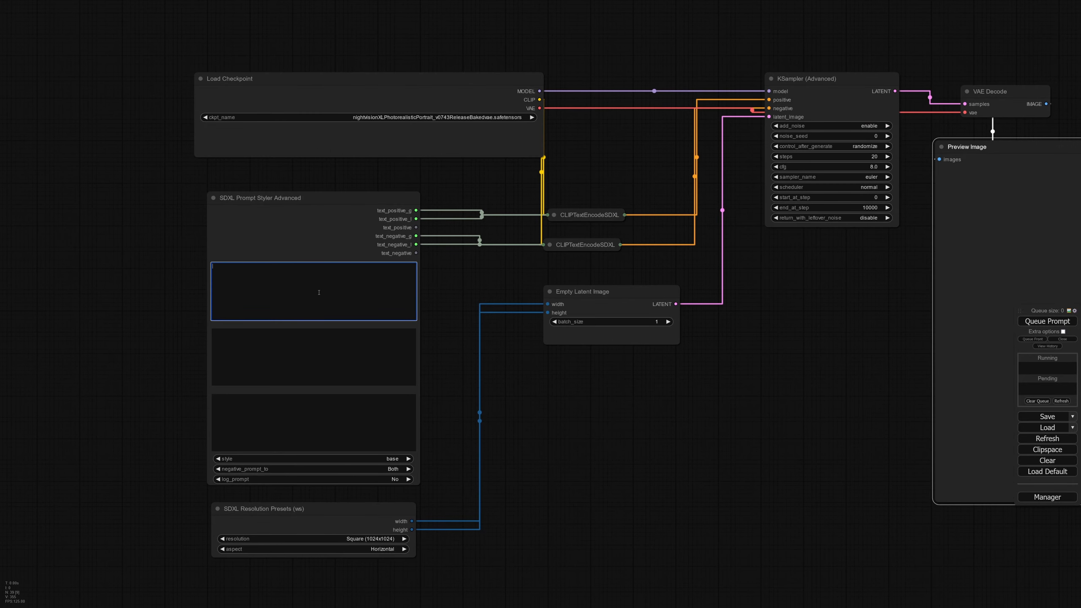
pyautogui.write('dgo')
pyautogui.press('BackSpace')
pyautogui.press('BackSpace')
pyautogui.write('og')
pyautogui.moveTo(604, 382); pyautogui.dragTo(464, 326)
pyautogui.click(1046, 322)
pyautogui.moveTo(747, 306); pyautogui.dragTo(721, 326)
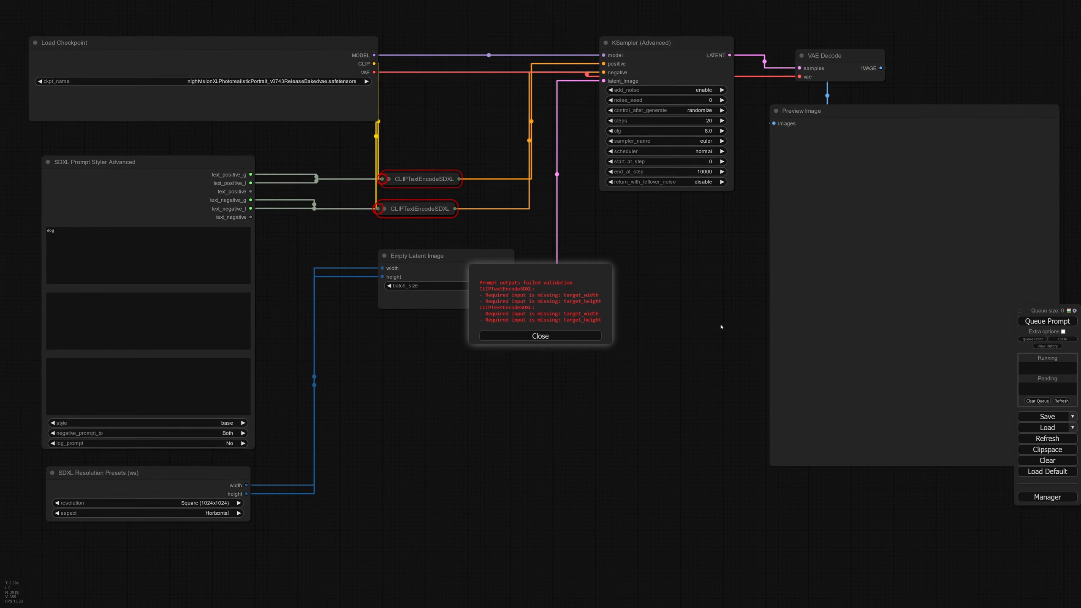
pyautogui.moveTo(425, 219); pyautogui.dragTo(542, 295)
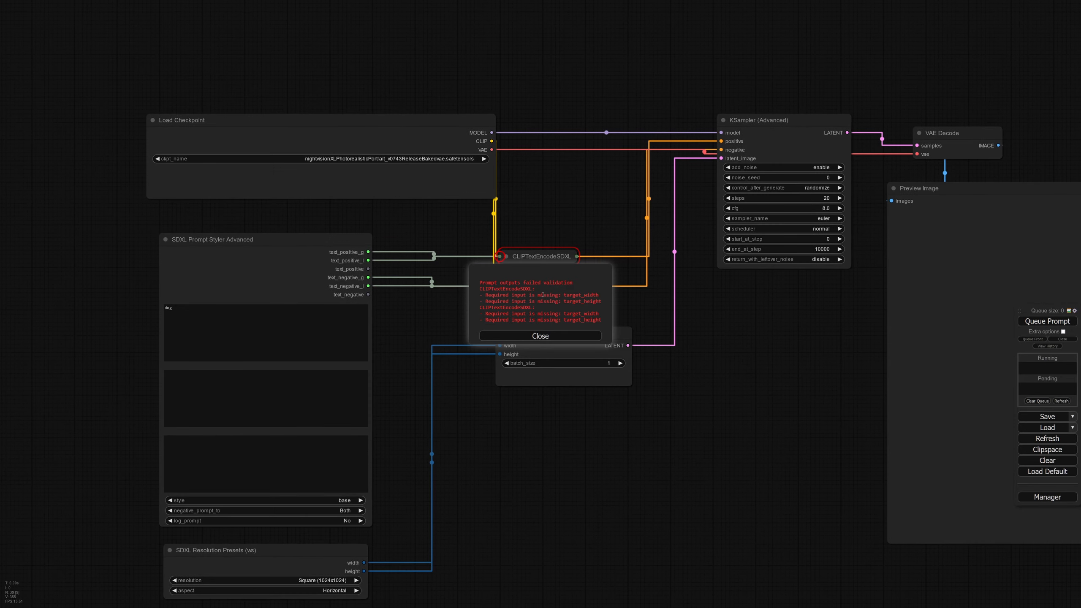
pyautogui.click(561, 336)
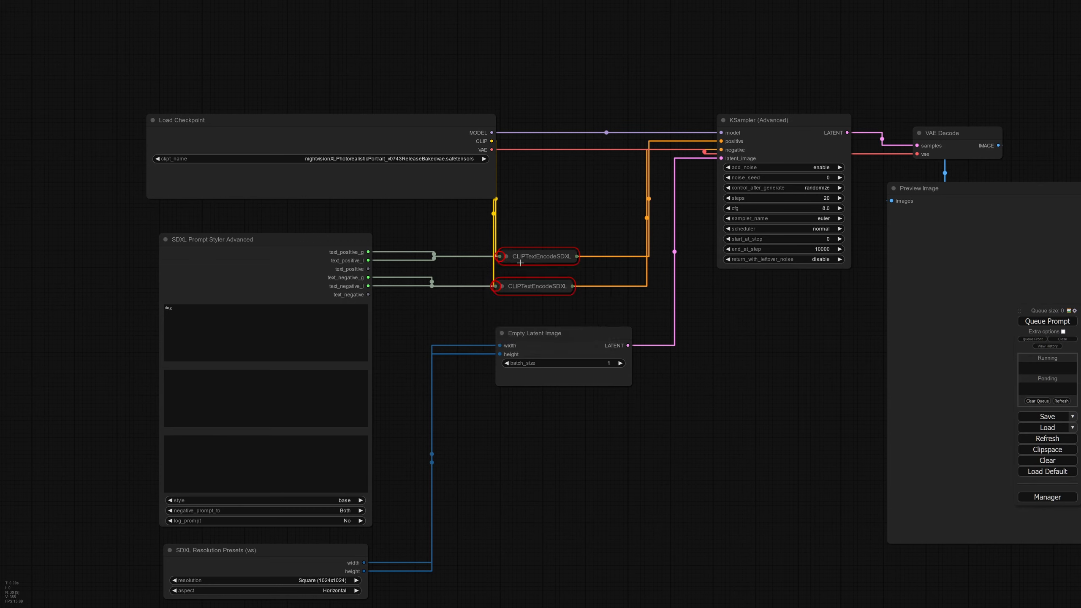
# Step: Connect the resolution presets' width and height outputs to target_width and target_height on both CLIPTextEncodeSDXL nodes, leaving both nodes collapsed
pyautogui.click(505, 256)
pyautogui.click(502, 287)
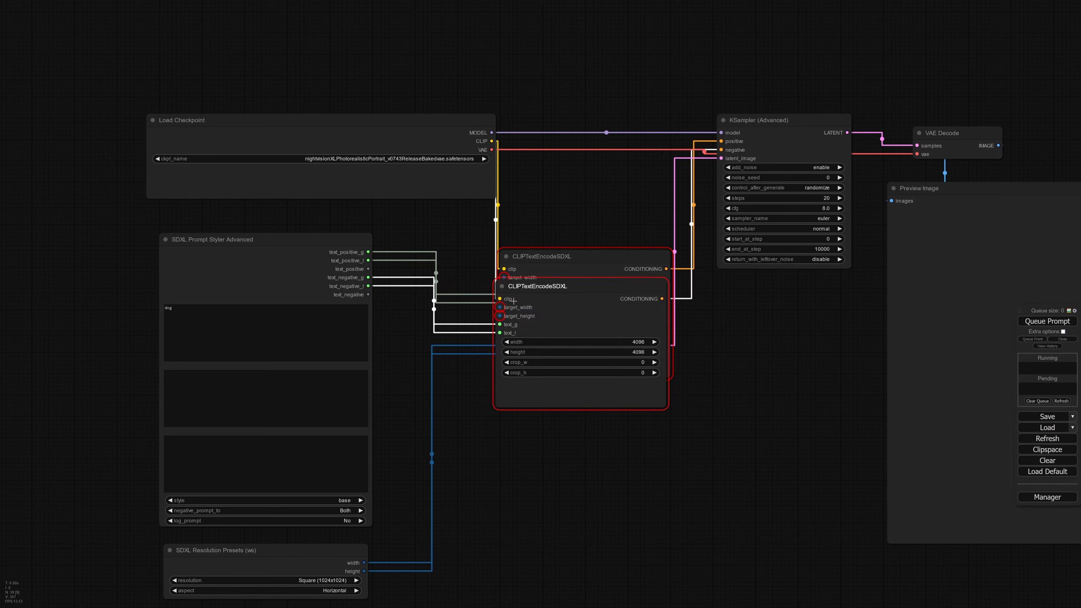
pyautogui.moveTo(529, 303); pyautogui.dragTo(593, 436)
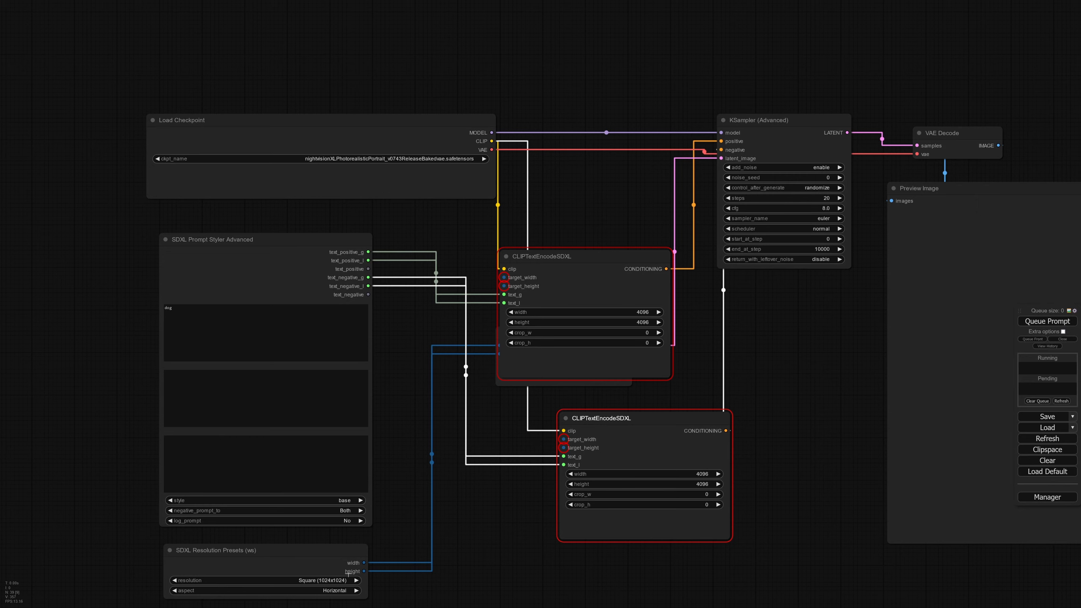
pyautogui.moveTo(364, 562); pyautogui.dragTo(503, 277)
pyautogui.moveTo(365, 572); pyautogui.dragTo(504, 286)
pyautogui.moveTo(366, 562); pyautogui.dragTo(563, 439)
pyautogui.moveTo(365, 572); pyautogui.dragTo(527, 286)
pyautogui.click(565, 418)
pyautogui.click(506, 256)
# Step: Queue the workflow to generate the dog image and shift the Load Checkpoint node slightly
pyautogui.click(1047, 321)
pyautogui.moveTo(813, 367); pyautogui.dragTo(506, 323)
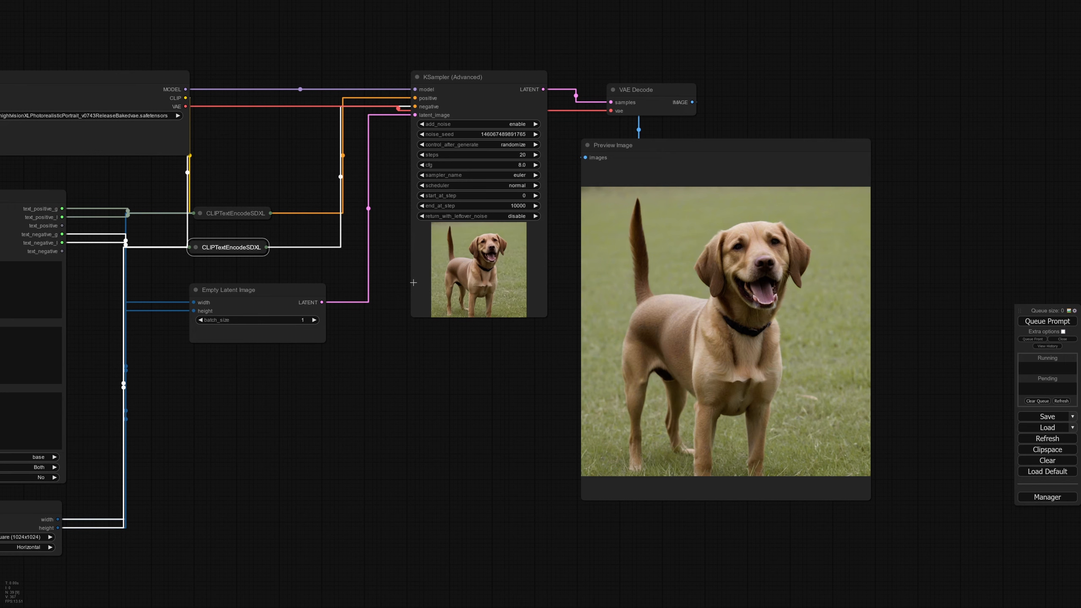
pyautogui.moveTo(467, 431); pyautogui.dragTo(618, 456)
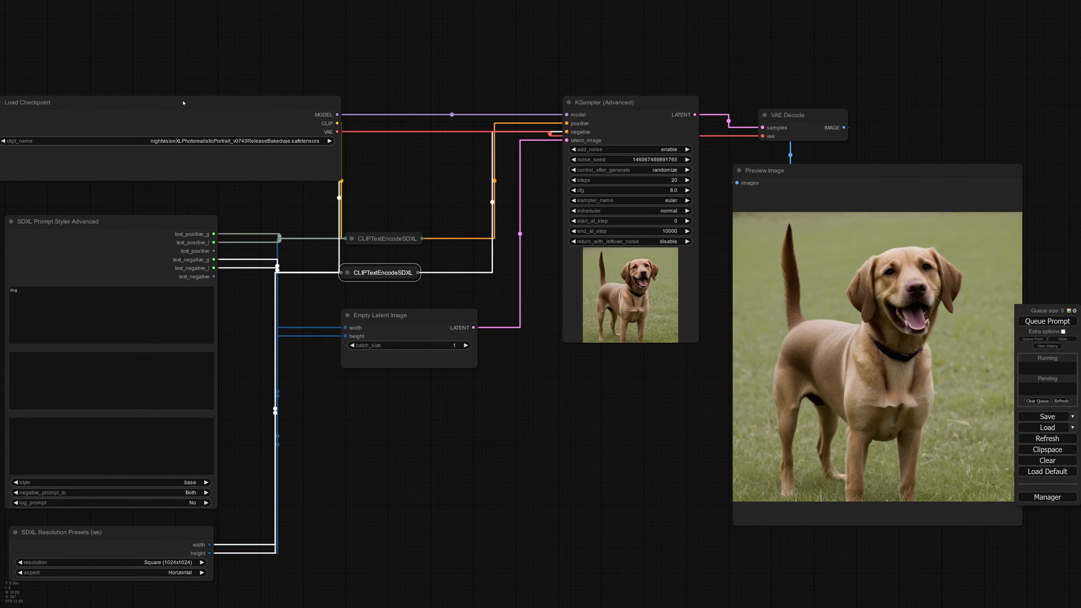
pyautogui.moveTo(212, 78); pyautogui.dragTo(384, 83)
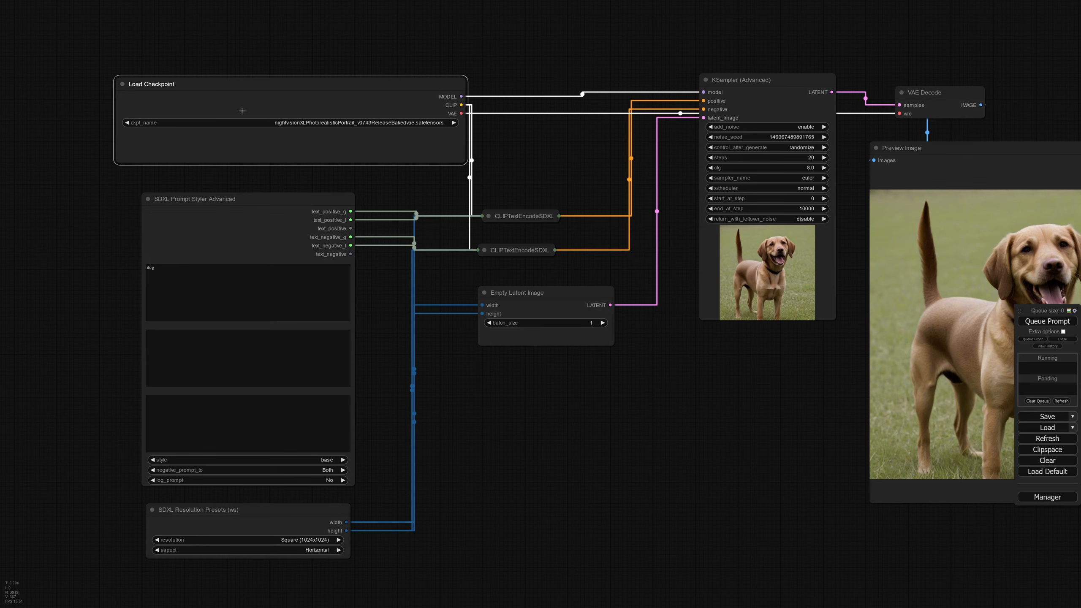
# Step: Switch to the NightVision XL page on Civitai and examine the sample images' generation data for prompts, sampler, CFG scale and steps
pyautogui.moveTo(480, 144); pyautogui.dragTo(331, 151)
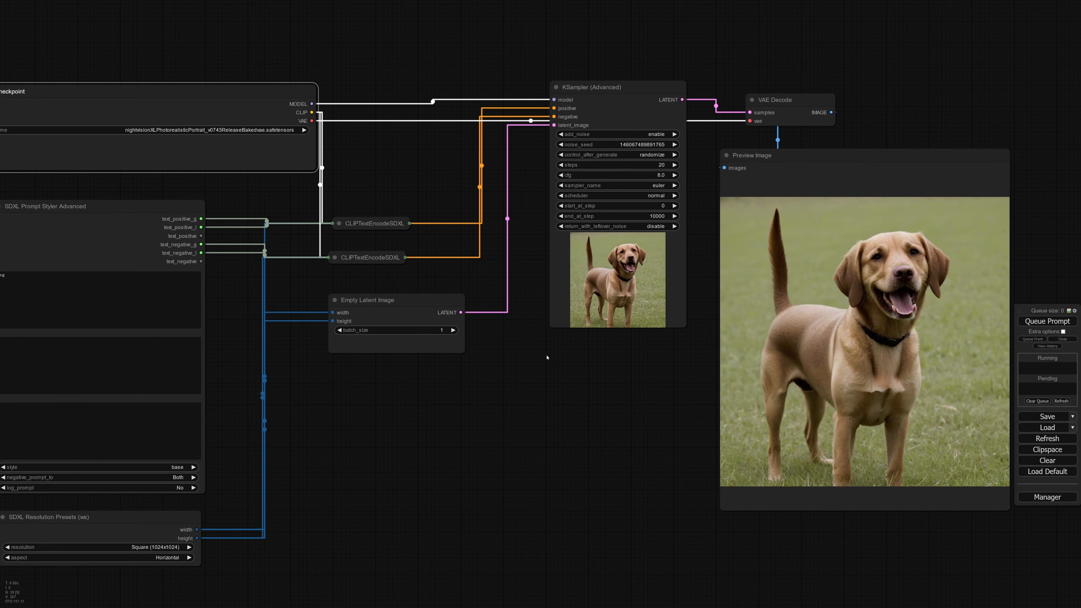
pyautogui.scroll(-1, 551, 359)
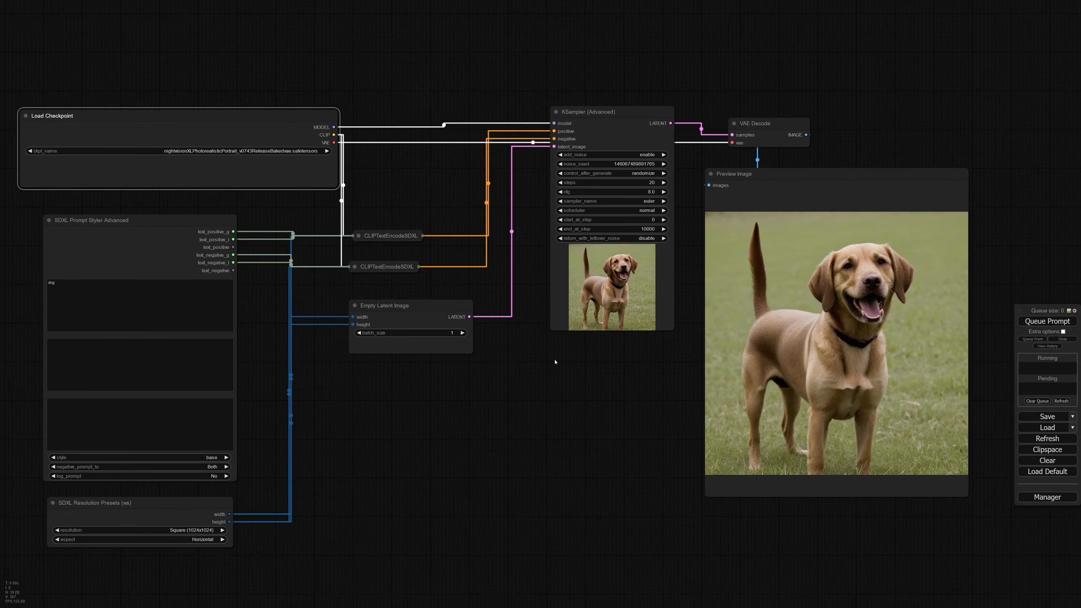
pyautogui.moveTo(530, 367); pyautogui.dragTo(579, 395)
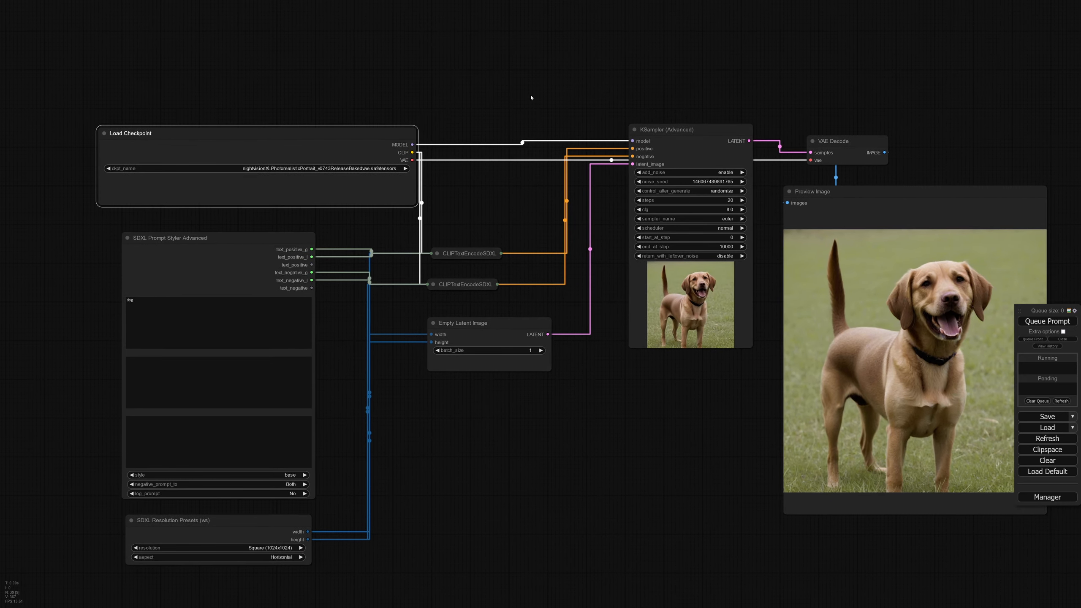
pyautogui.scroll(-1, 576, 115)
pyautogui.moveTo(212, 2)
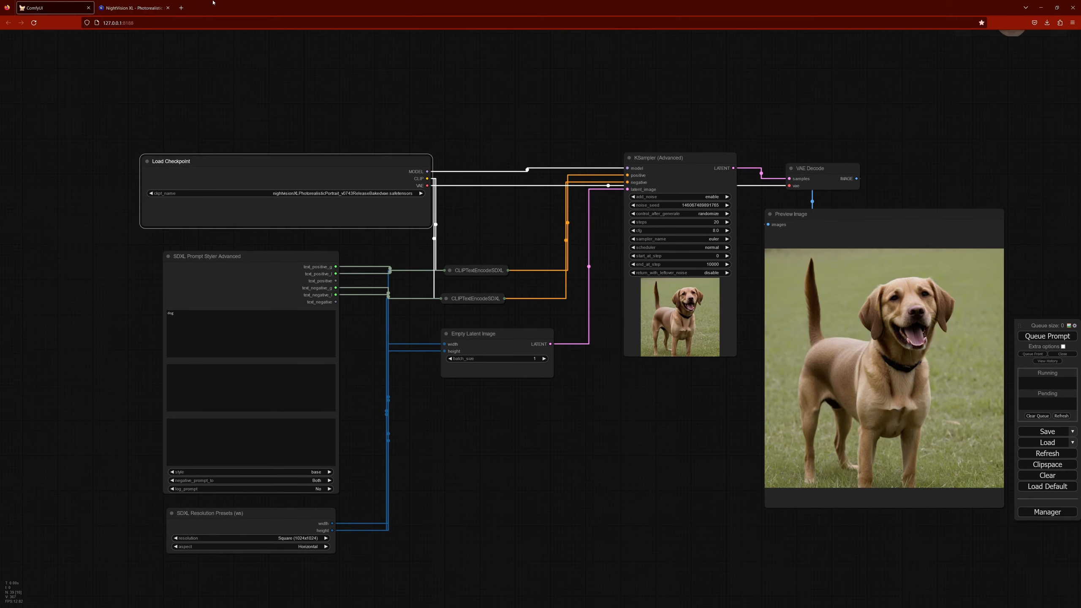
pyautogui.click(128, 6)
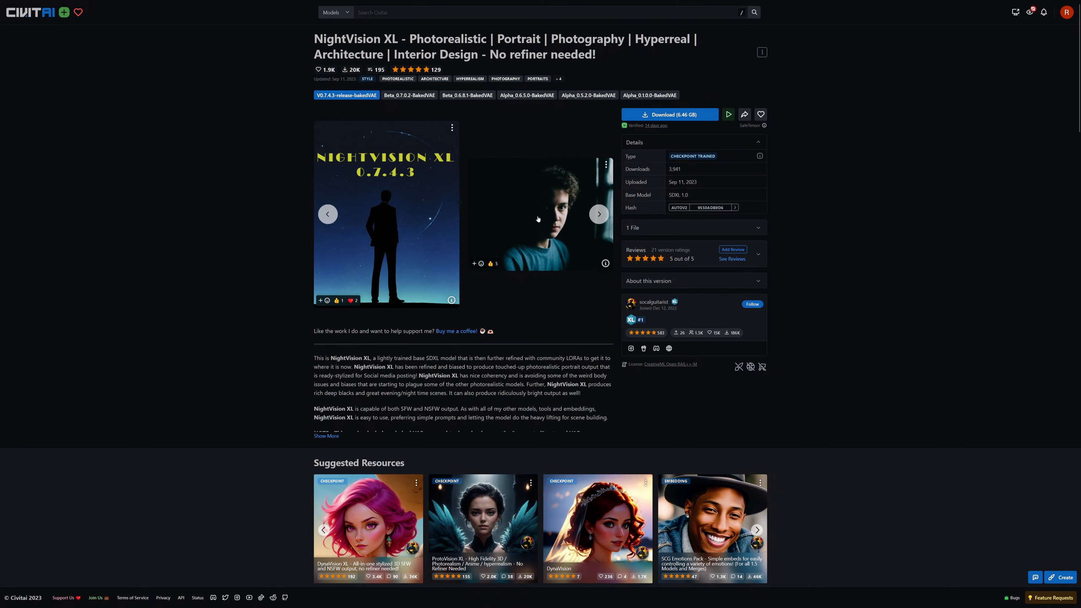
pyautogui.click(558, 230)
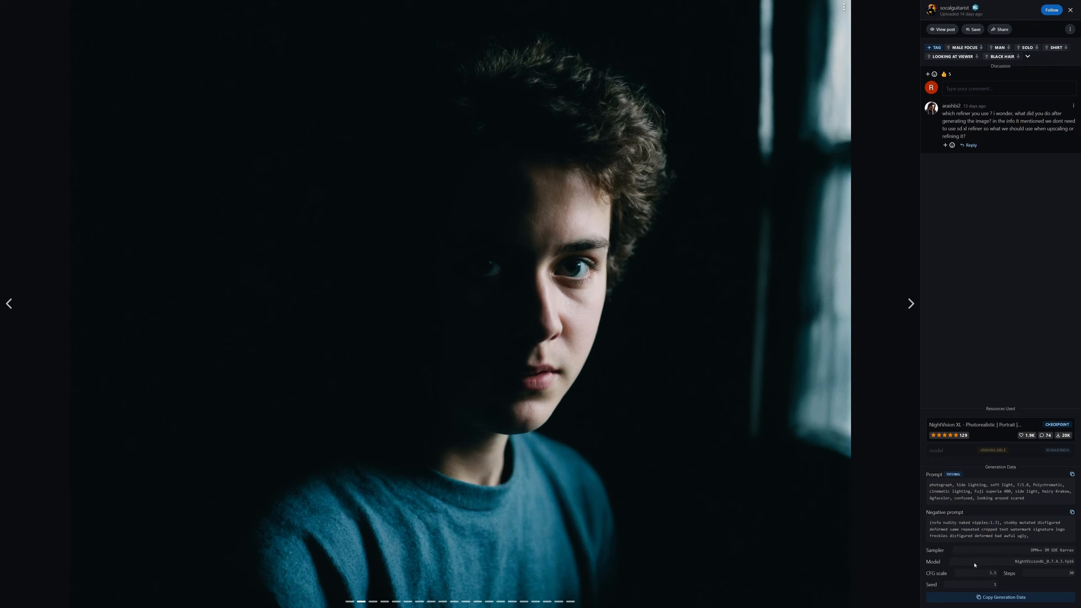
pyautogui.click(910, 304)
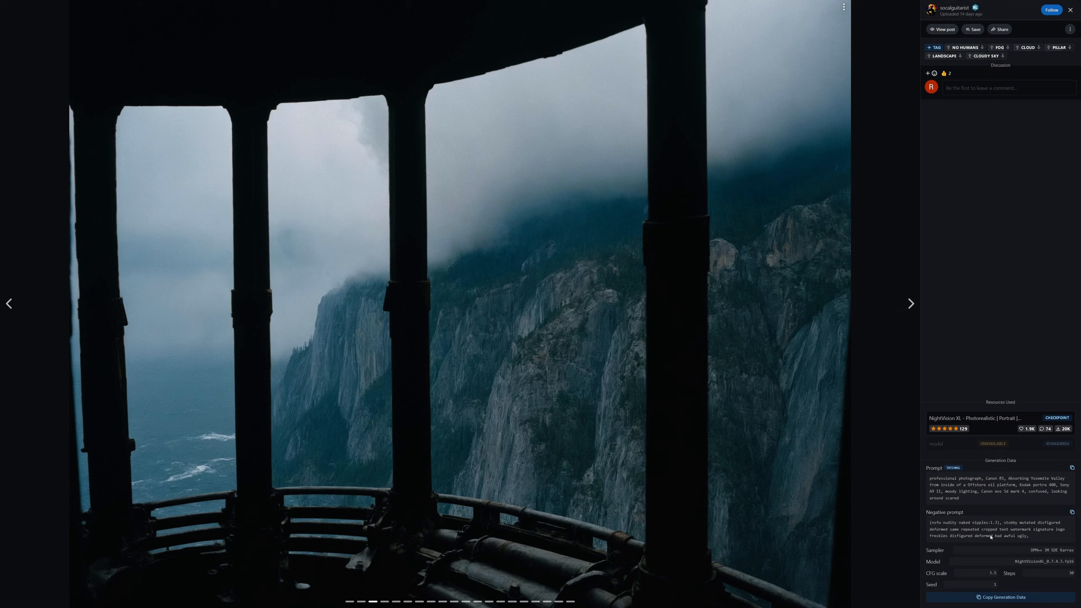
pyautogui.press('Right')
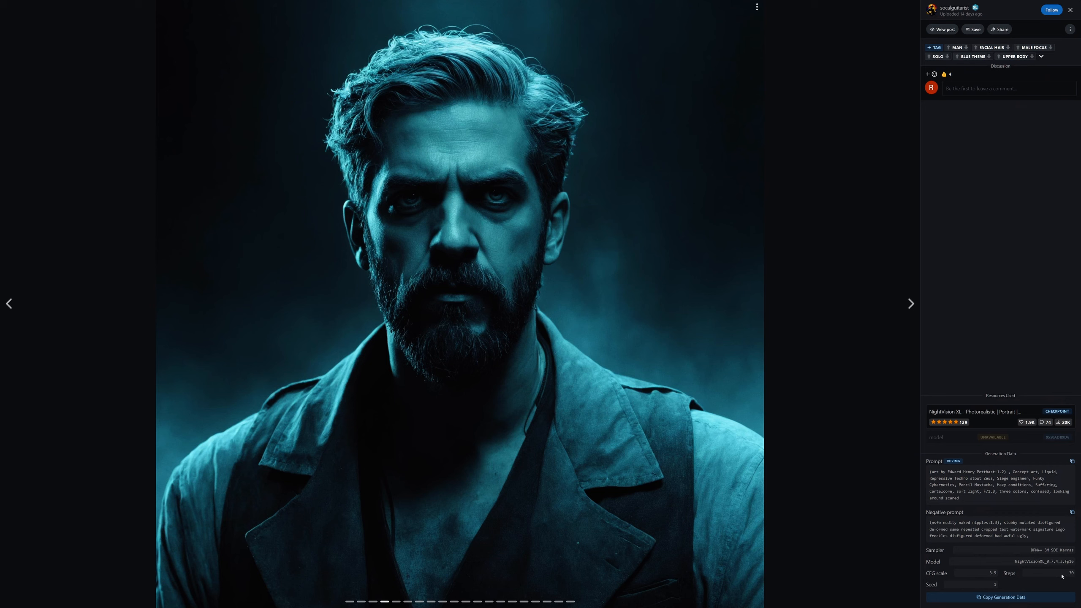
# Step: Return to ComfyUI and set the KSampler's cfg to 3.5 and its sampler_name to dpmpp_2m_sde
pyautogui.press('Escape')
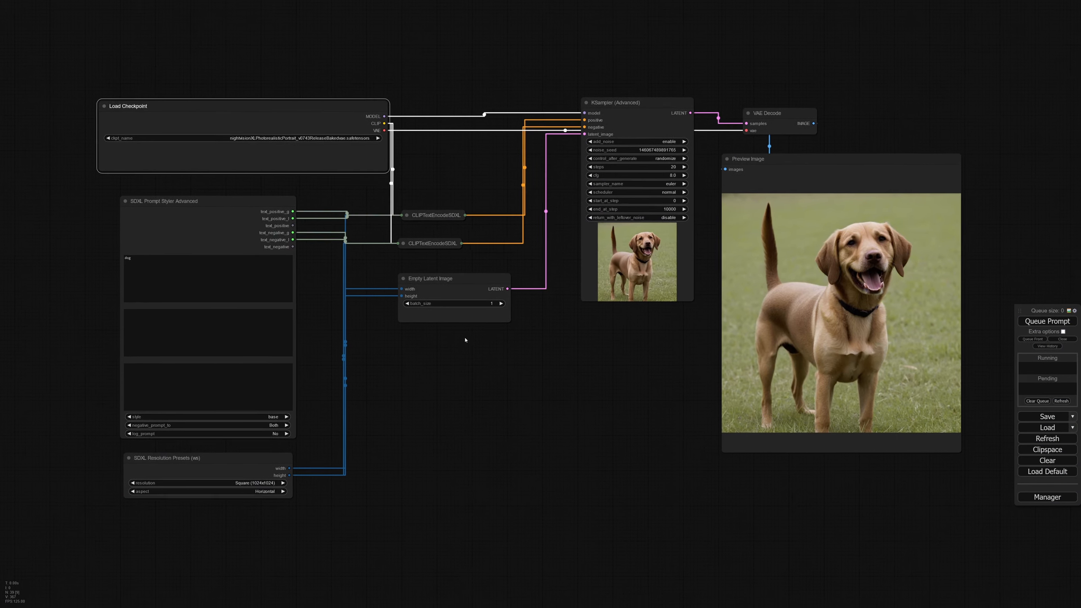
pyautogui.moveTo(464, 338); pyautogui.dragTo(458, 327)
pyautogui.moveTo(786, 149); pyautogui.dragTo(807, 159)
pyautogui.moveTo(722, 202); pyautogui.dragTo(725, 263)
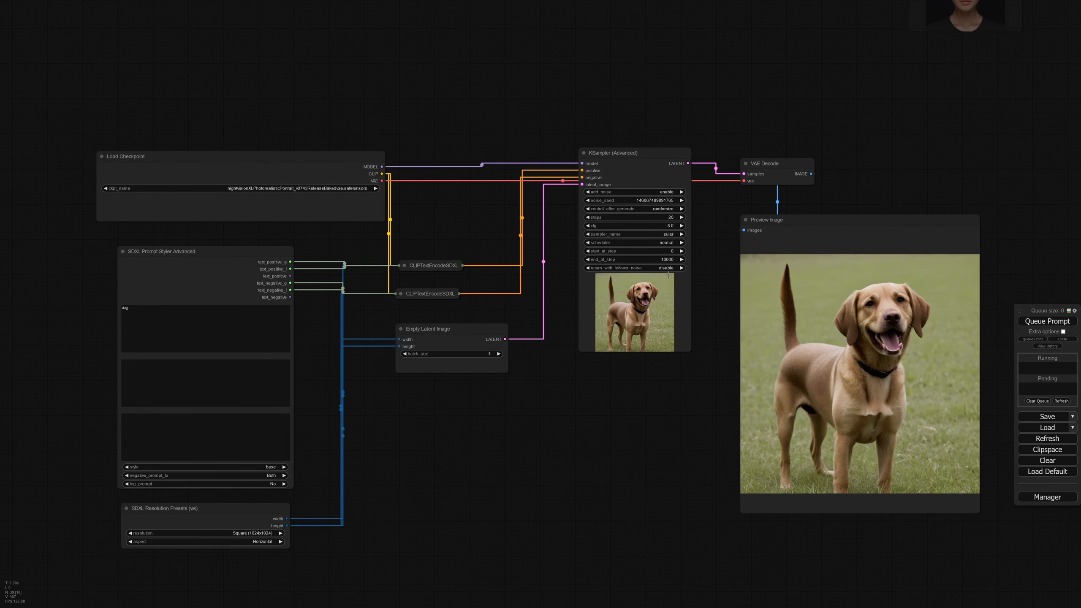
pyautogui.moveTo(652, 226); pyautogui.dragTo(631, 226)
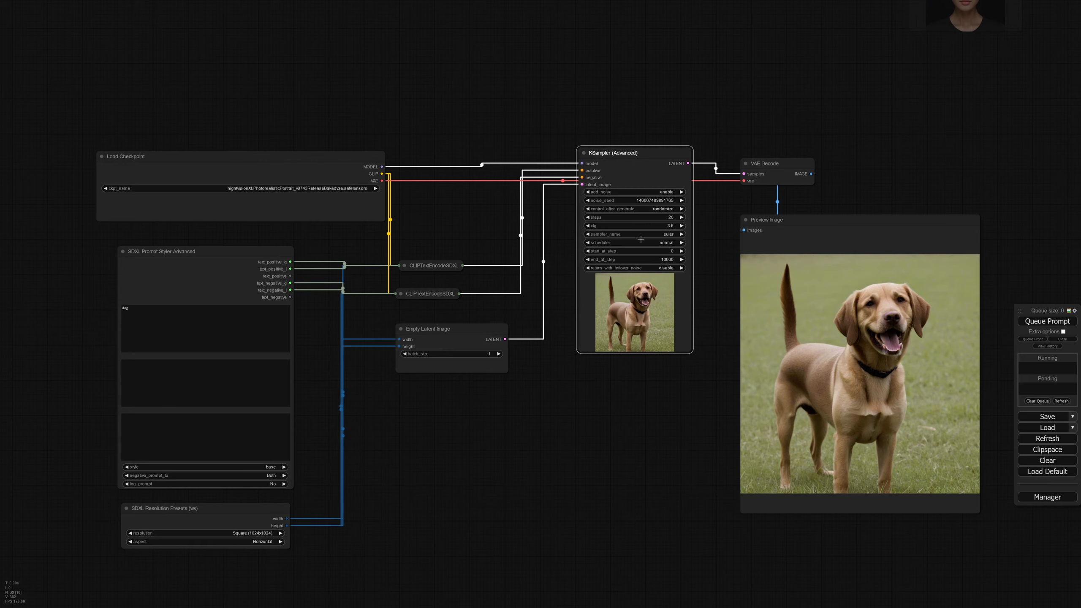
pyautogui.click(664, 235)
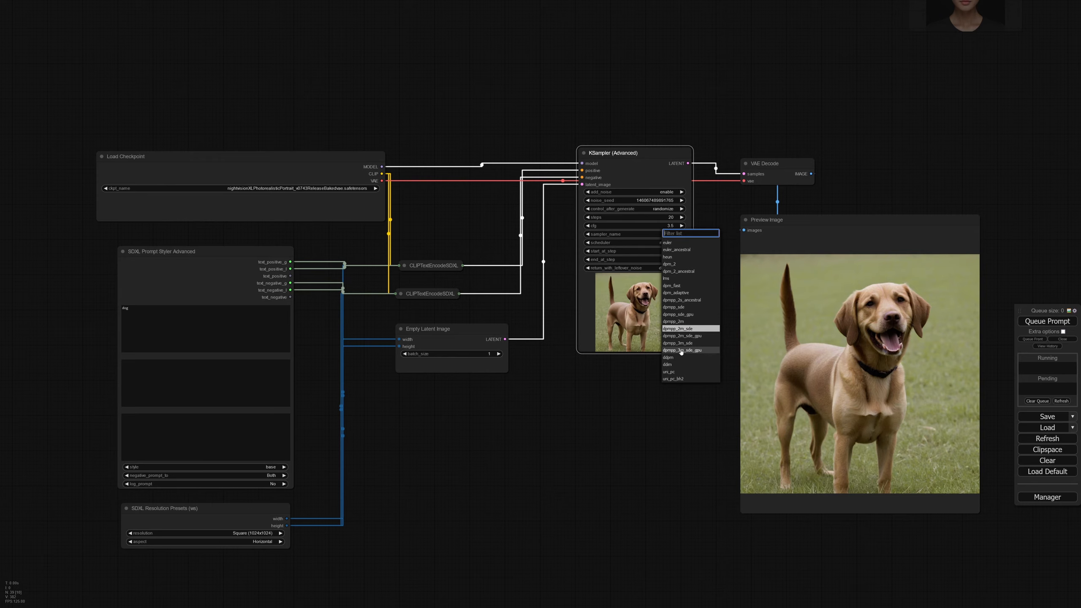
pyautogui.click(677, 328)
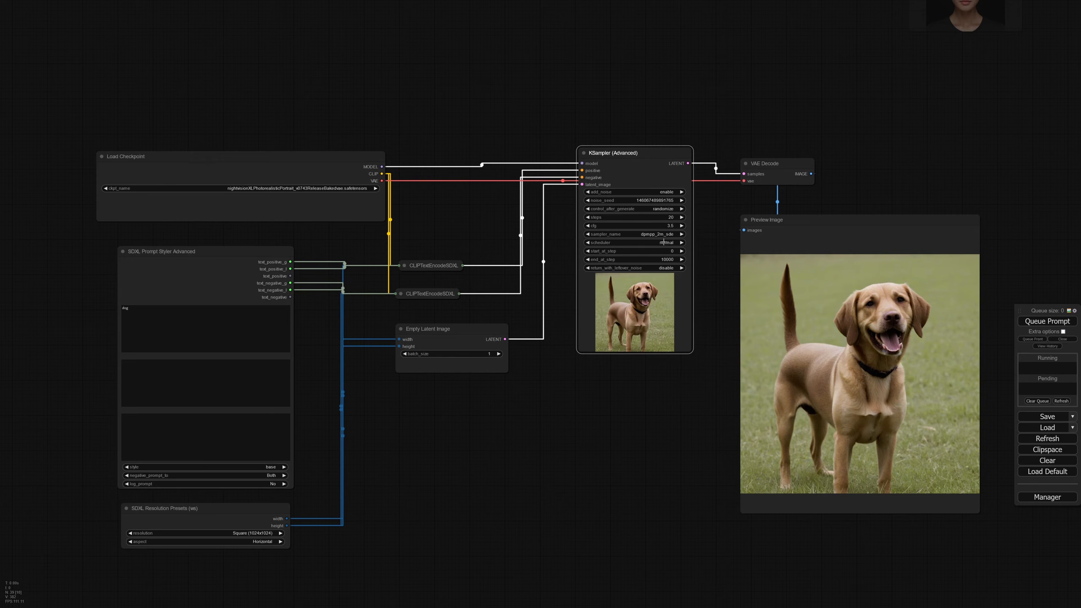
# Step: Set the KSampler's scheduler to karras and queue the workflow for a new dog image
pyautogui.click(663, 242)
pyautogui.click(671, 251)
pyautogui.moveTo(618, 361); pyautogui.dragTo(632, 274)
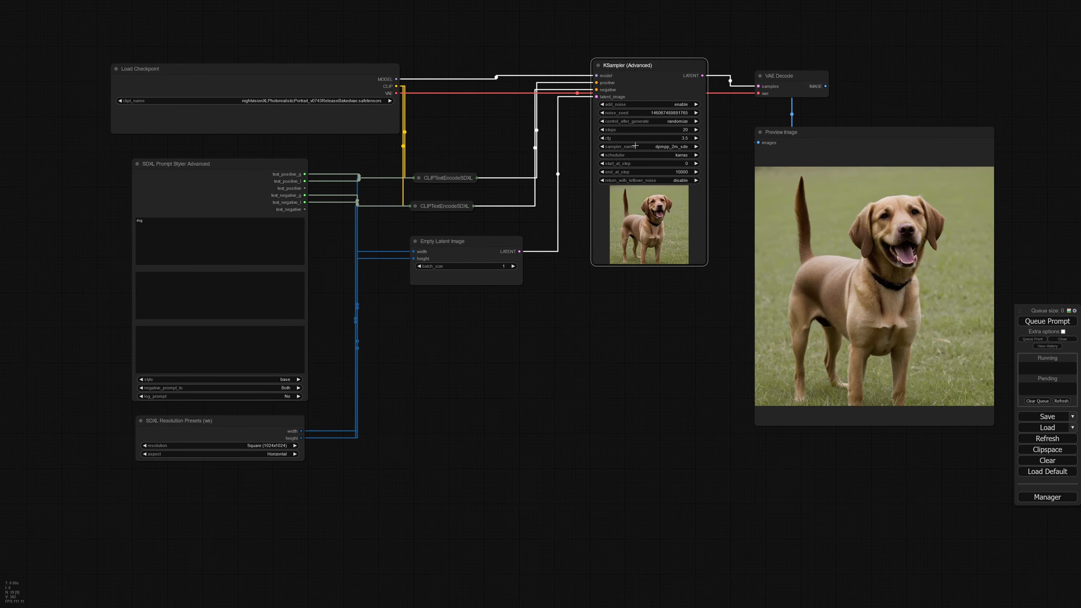
pyautogui.click(1047, 321)
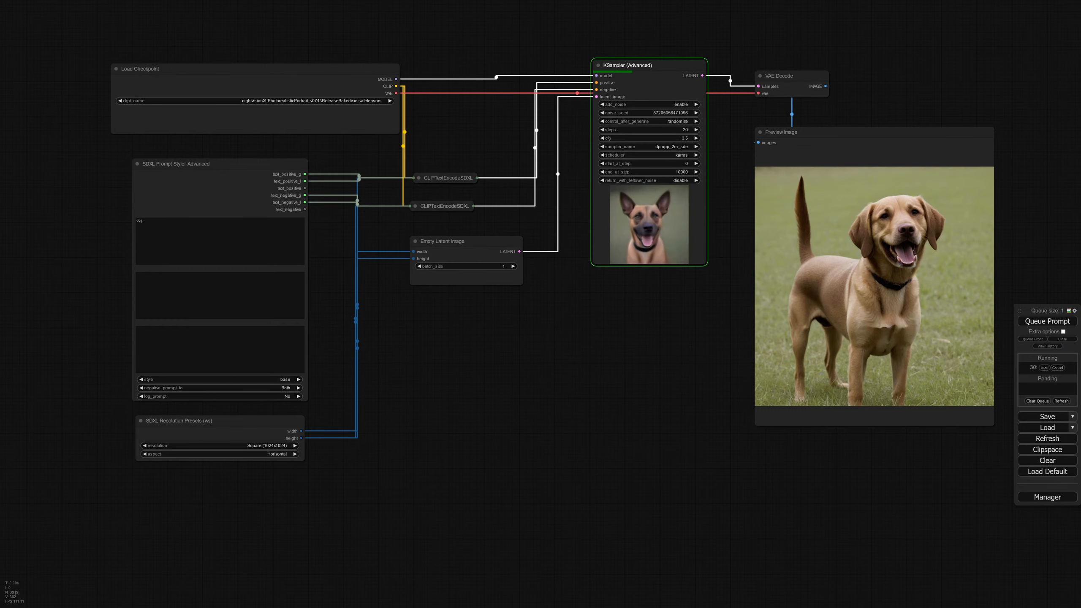
# Step: Check the sampler in a NightVision XL sample image's generation data on Civitai, ending back in ComfyUI
pyautogui.click(147, 9)
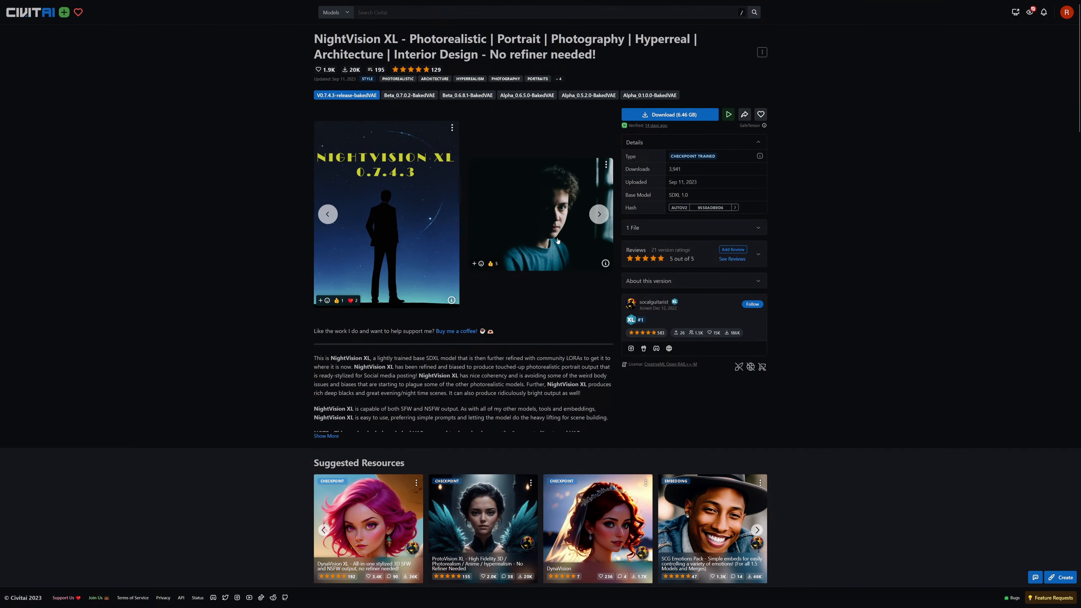
pyautogui.click(558, 241)
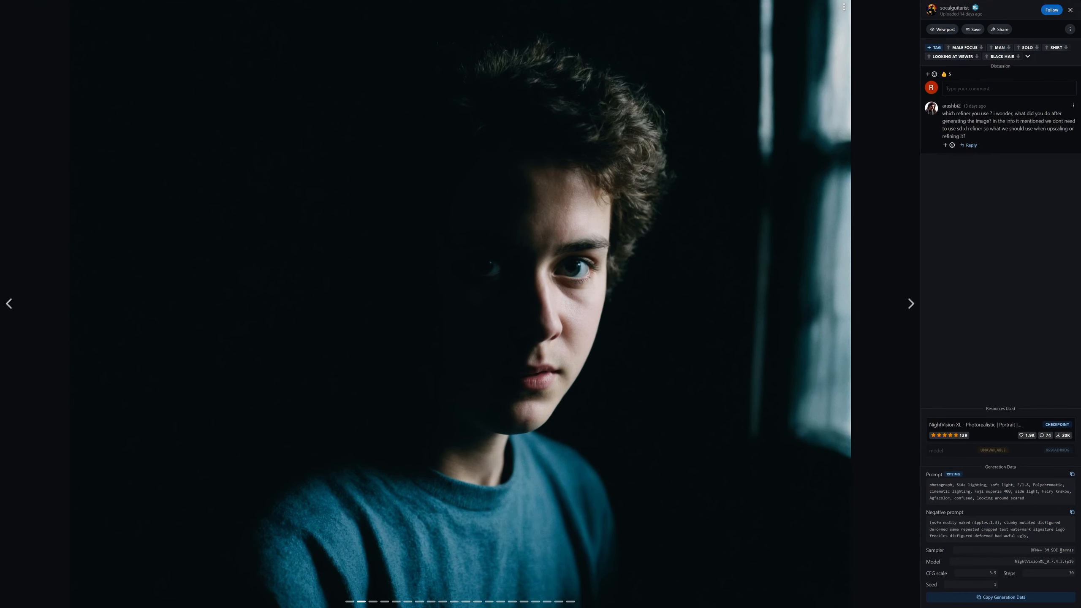
pyautogui.moveTo(1060, 550); pyautogui.dragTo(938, 5)
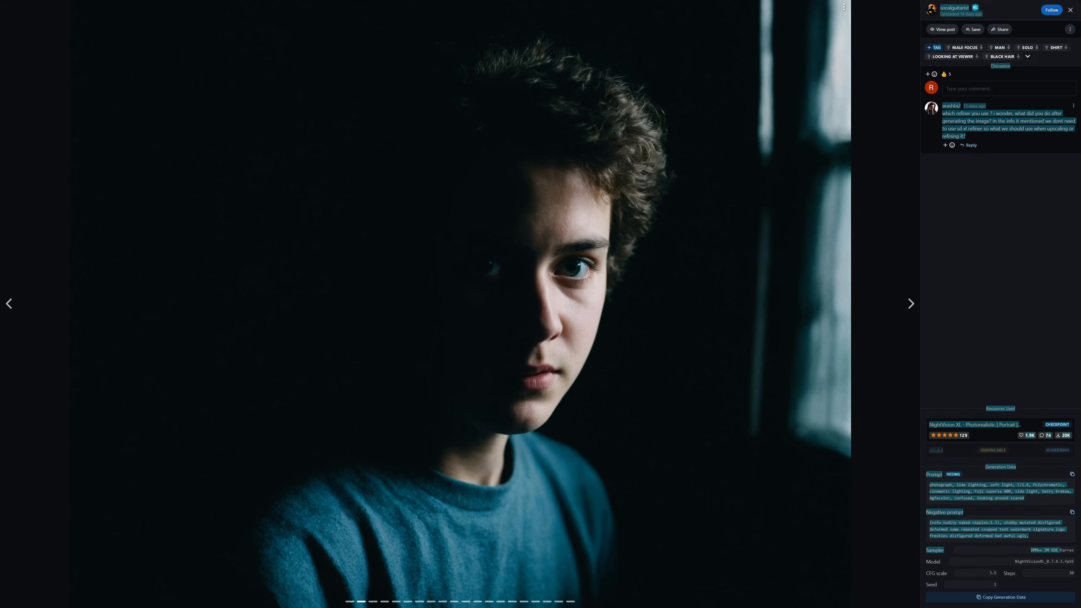
pyautogui.click(63, 9)
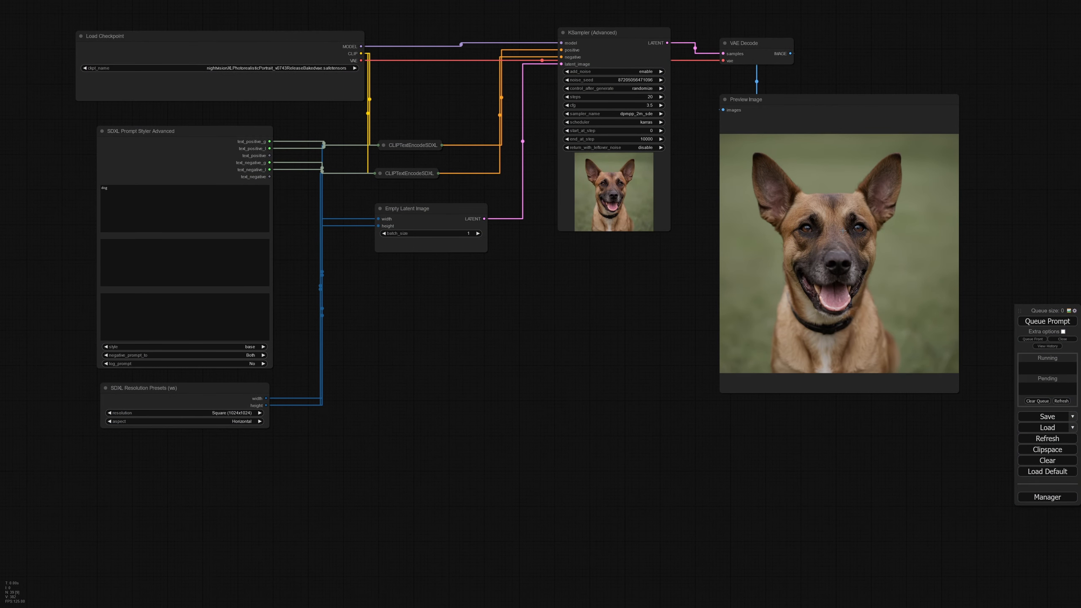
# Step: Tighten the layout by moving Empty Latent Image slightly up and the upper CLIPTextEncodeSDXL node slightly down
pyautogui.moveTo(482, 372); pyautogui.dragTo(518, 409)
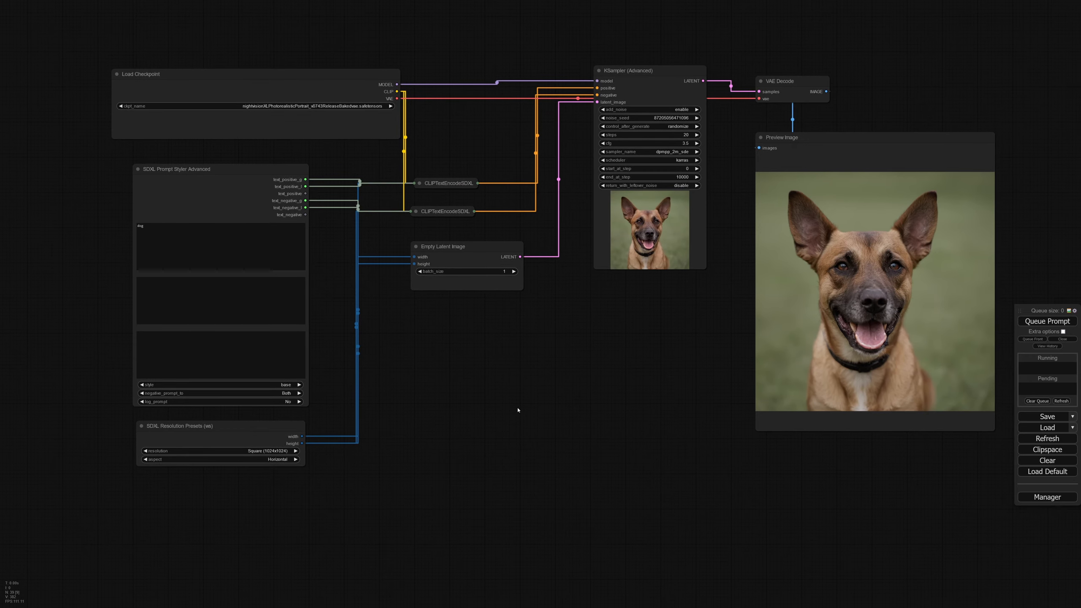
pyautogui.moveTo(434, 244); pyautogui.dragTo(434, 230)
pyautogui.moveTo(441, 183); pyautogui.dragTo(437, 190)
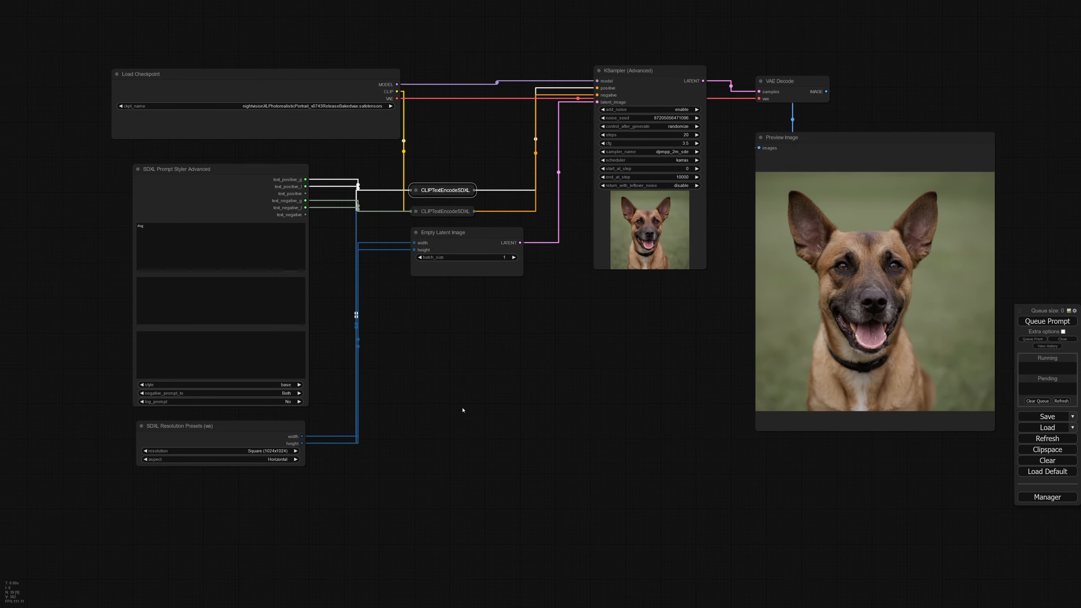
# Step: Replace "dog" with "a photo of a asian woman tied back hair, detailed skin, (looking at the camera), (head straight:1.2), (facing forward:1.2), (symmetrical face:1.2), (tshirt), (soft lighting:1.2), (white background), center frame"
pyautogui.moveTo(463, 409); pyautogui.dragTo(605, 459)
pyautogui.moveTo(443, 91); pyautogui.dragTo(422, 205)
pyautogui.moveTo(517, 215); pyautogui.dragTo(560, 79)
pyautogui.moveTo(338, 267); pyautogui.dragTo(254, 241)
pyautogui.press('BackSpace')
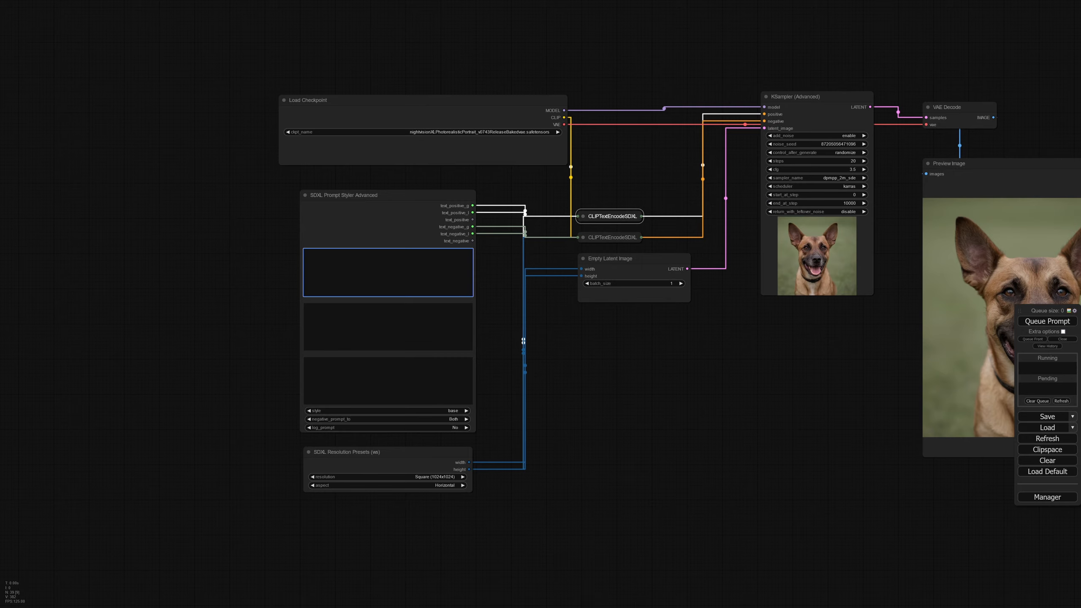
pyautogui.write('a photo of a asian woman tied back hair, detailed skin, (looking at the camera), (head straight:1.2), (facing forward:1.2), (symmetrical face:1.2), (tshirt), (soft lighting:1.2), (white background), center frame')
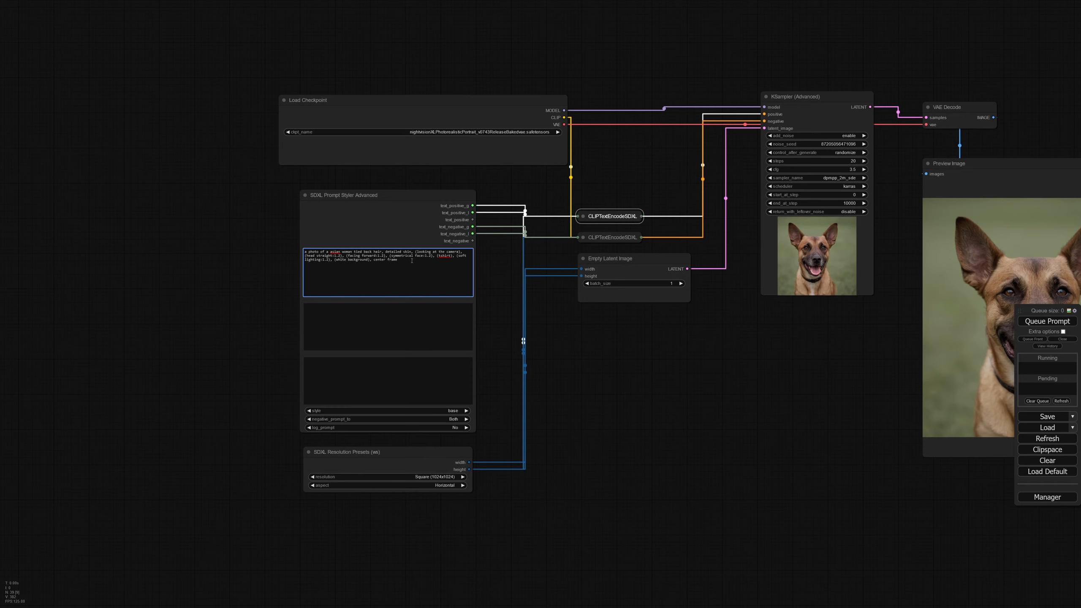
# Step: Enter "nsfw" in the prompt styler's negative prompt box and queue the workflow to generate the portrait
pyautogui.click(320, 370)
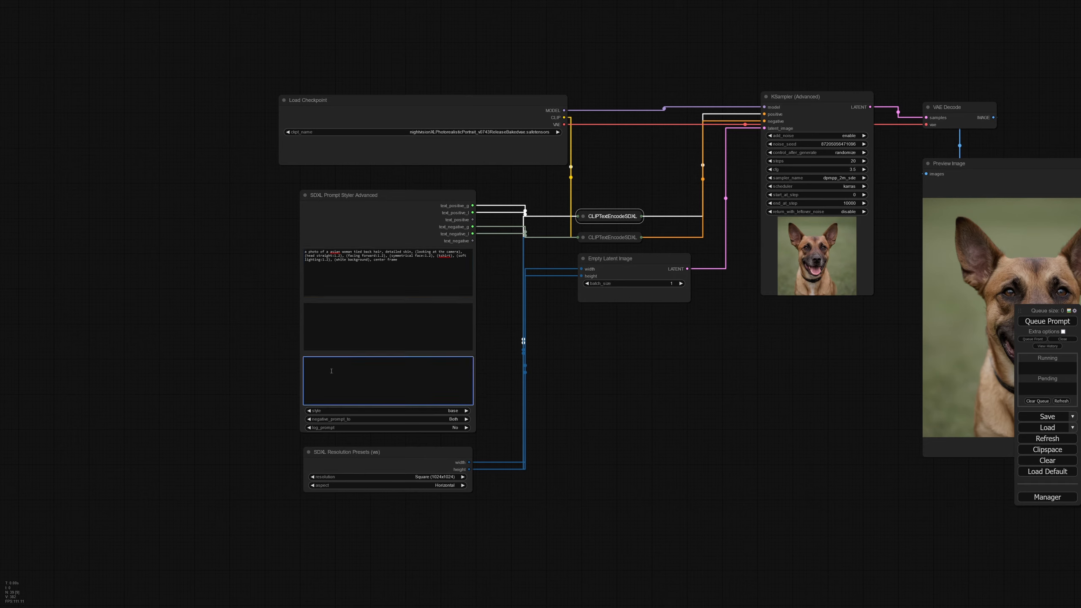
pyautogui.write('nsfw')
pyautogui.moveTo(704, 418); pyautogui.dragTo(592, 420)
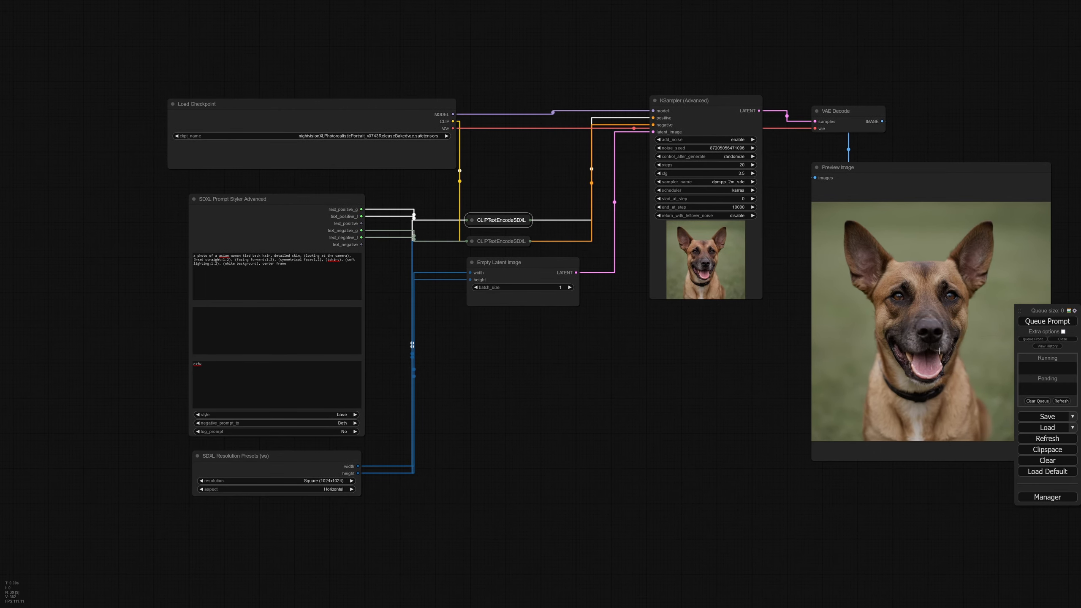
pyautogui.click(1047, 321)
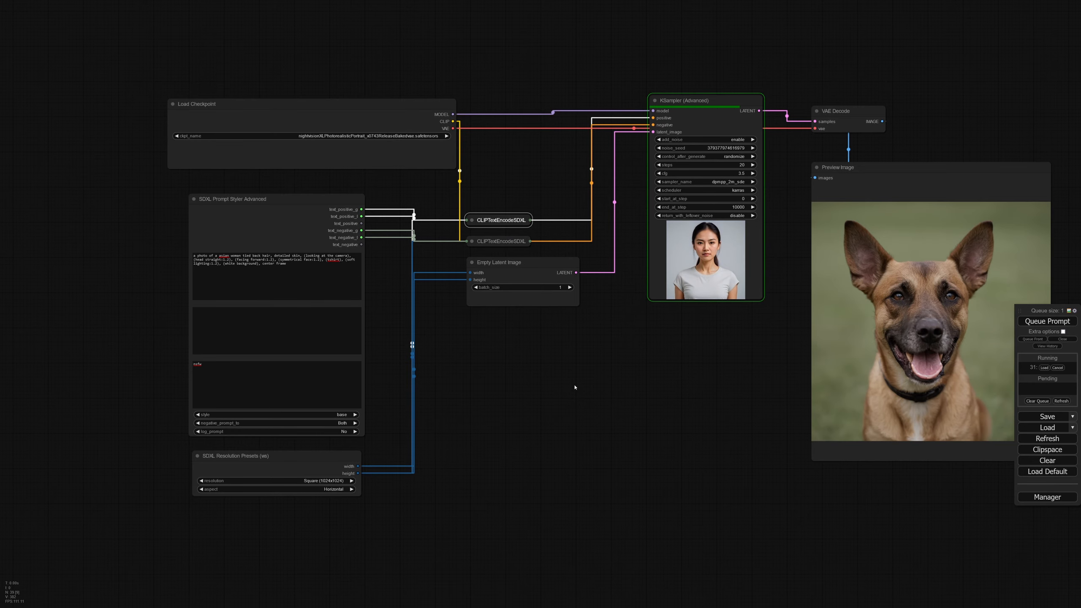
pyautogui.moveTo(699, 422); pyautogui.dragTo(546, 393)
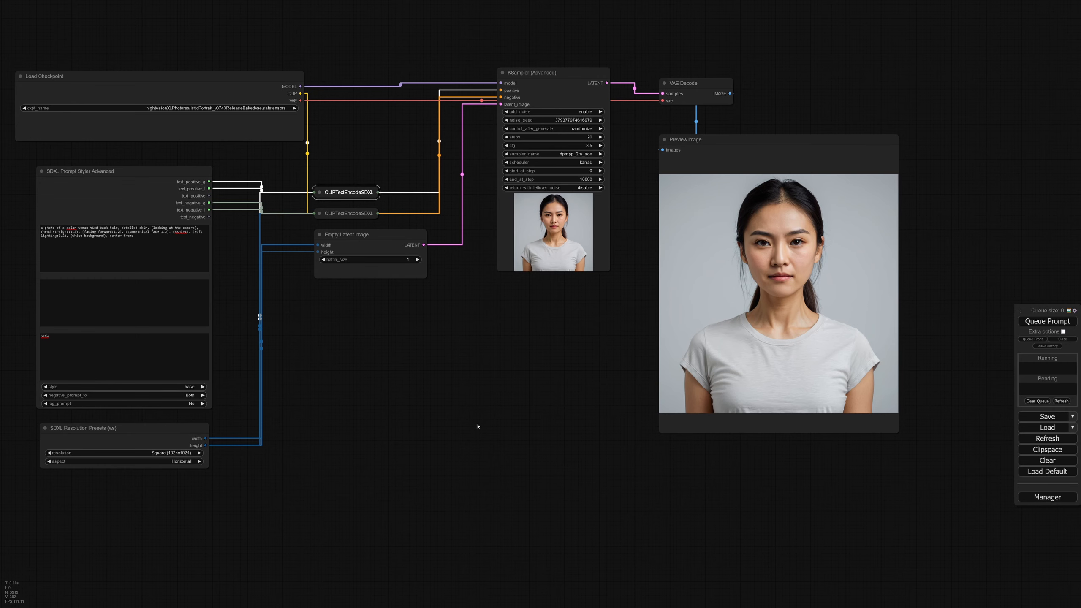
pyautogui.moveTo(470, 410); pyautogui.dragTo(631, 445)
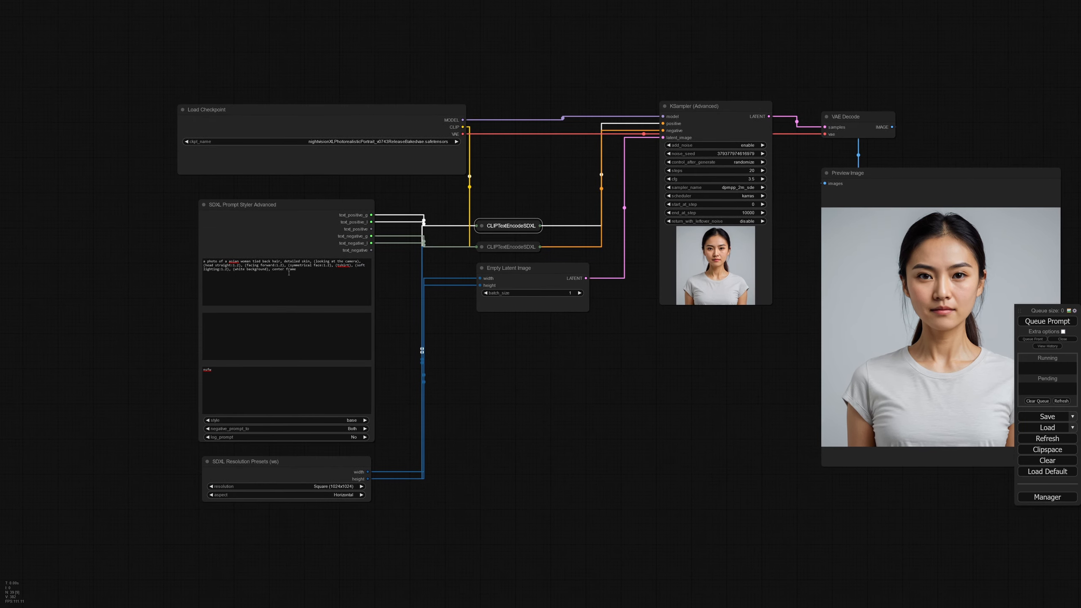
pyautogui.moveTo(312, 271); pyautogui.dragTo(181, 264)
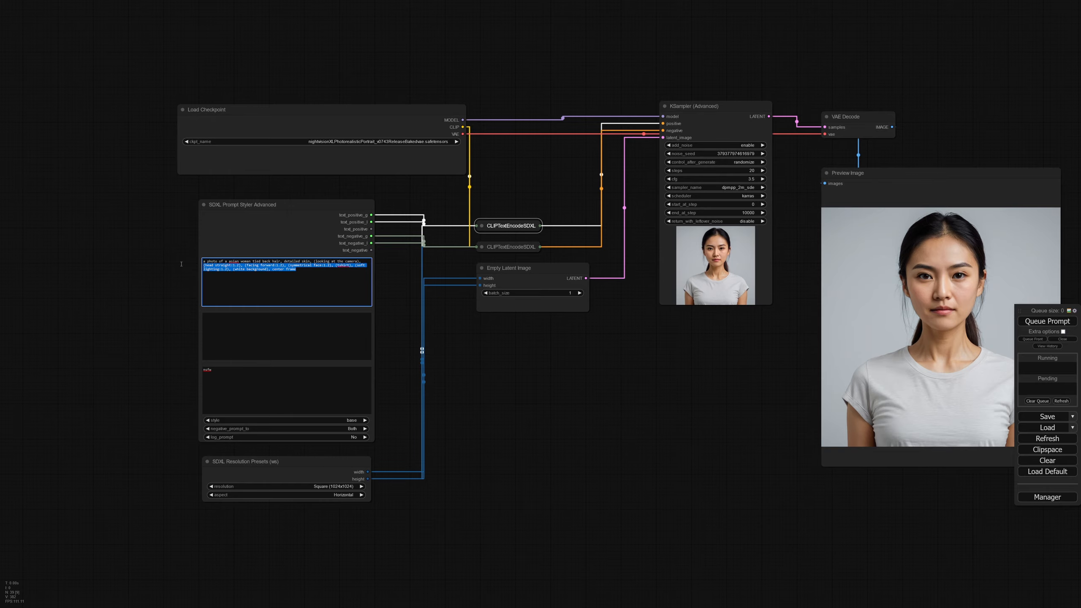
pyautogui.moveTo(518, 410); pyautogui.dragTo(451, 285)
pyautogui.scroll(-2, 585, 304)
pyautogui.moveTo(530, 317); pyautogui.dragTo(580, 414)
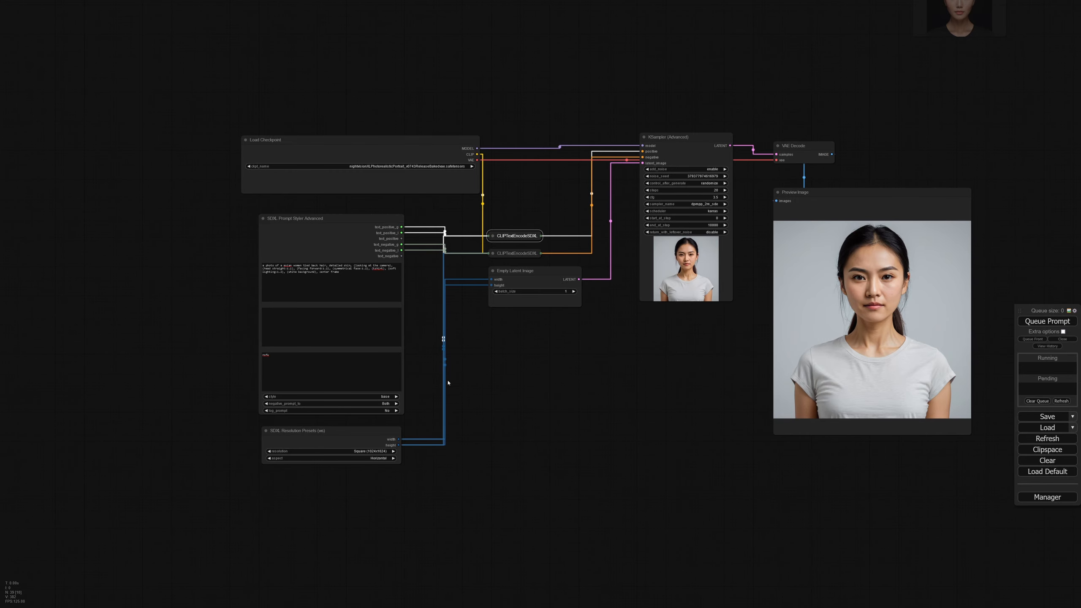
# Step: Set the SDXL Prompt Styler Advanced node's style to photo-glamour
pyautogui.click(343, 331)
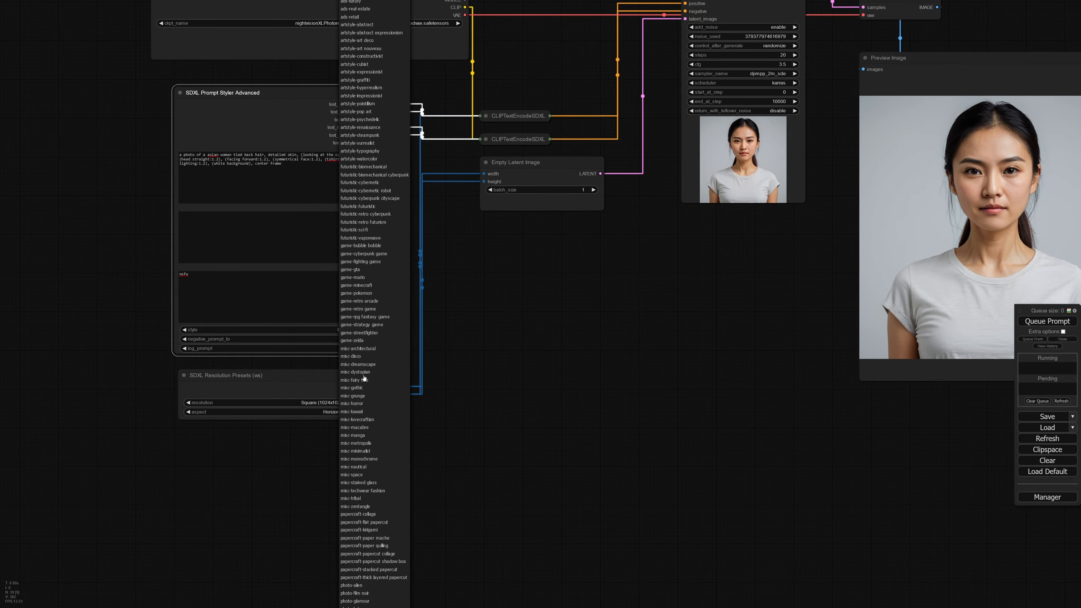
pyautogui.scroll(6, 374, 473)
pyautogui.scroll(-7, 374, 472)
pyautogui.scroll(-7, 373, 471)
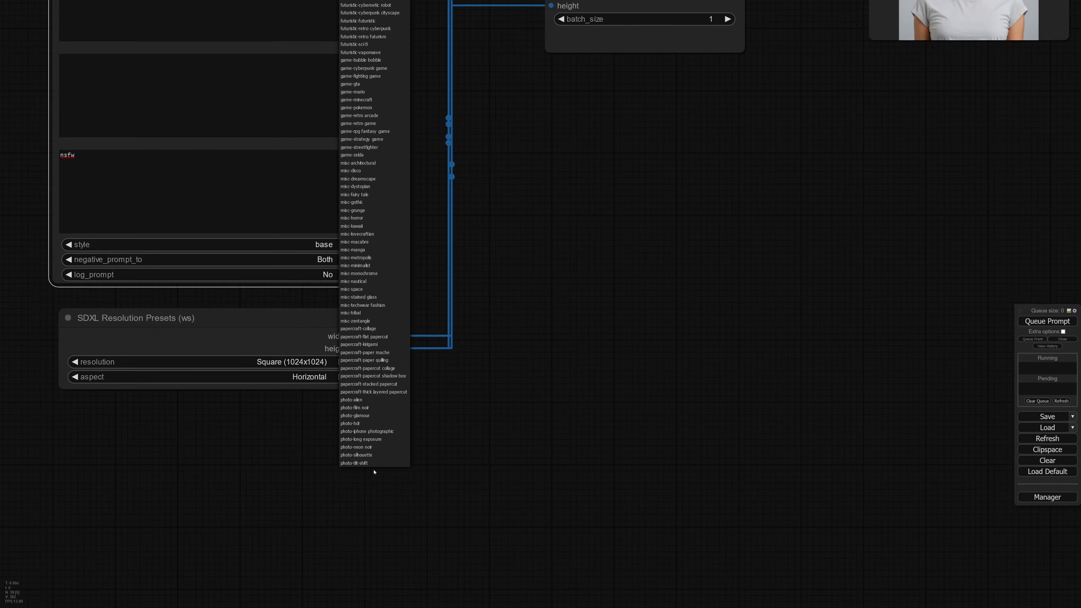
pyautogui.scroll(1, 388, 404)
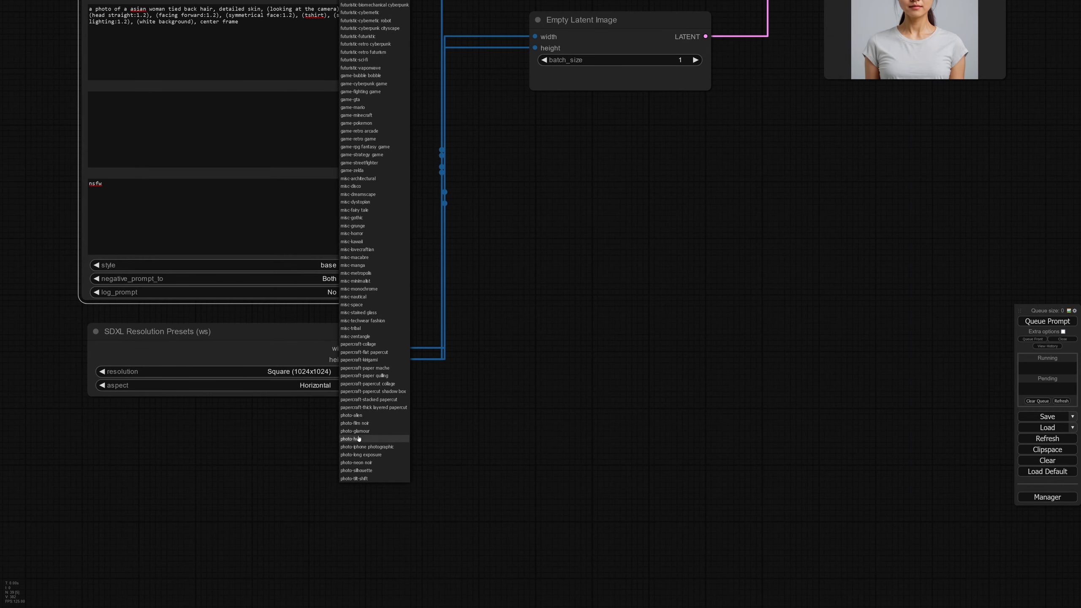
pyautogui.click(383, 431)
# Step: Set log_prompt to Yes on the SDXL Prompt Styler Advanced node
pyautogui.moveTo(539, 322); pyautogui.dragTo(499, 479)
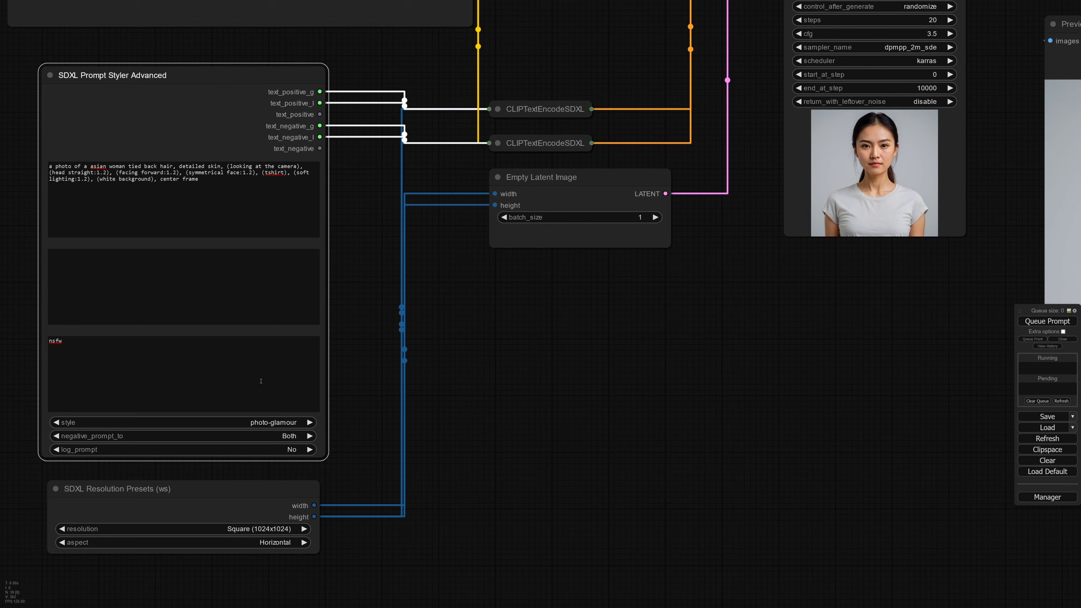
pyautogui.click(268, 447)
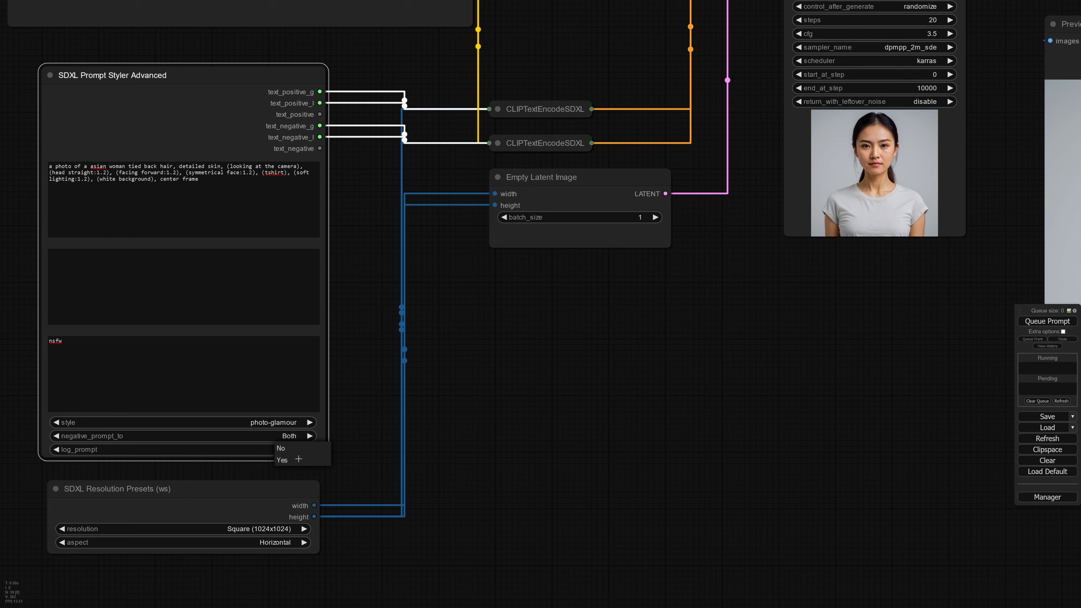
pyautogui.click(315, 460)
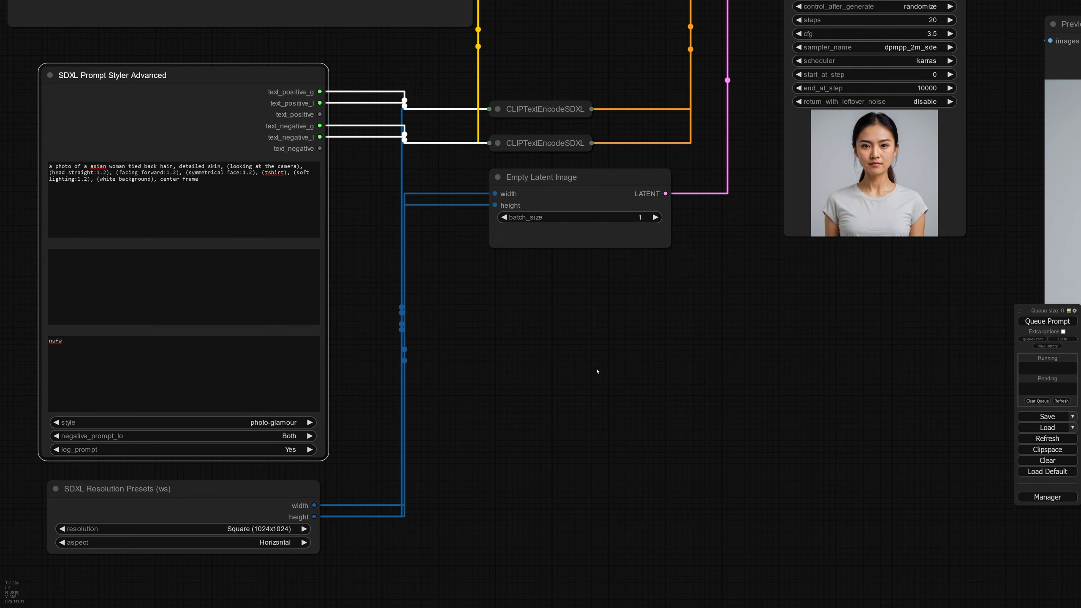
# Step: Set the KSampler's control_after_generate to fixed and queue the workflow with the changed style
pyautogui.moveTo(522, 407); pyautogui.dragTo(71, 445)
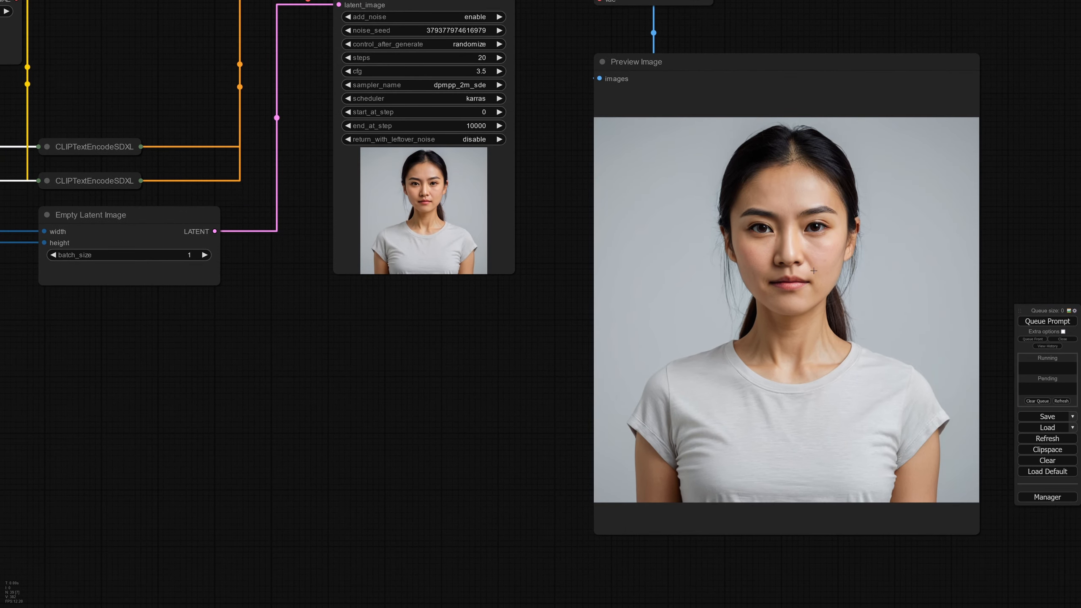
pyautogui.click(479, 43)
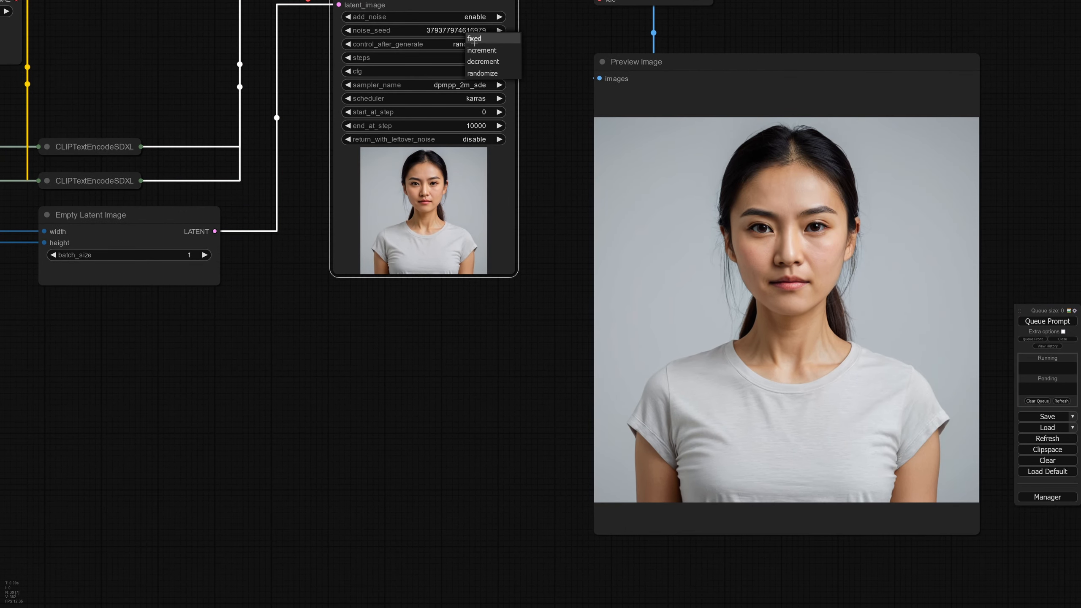
pyautogui.click(476, 38)
pyautogui.moveTo(472, 382); pyautogui.dragTo(452, 351)
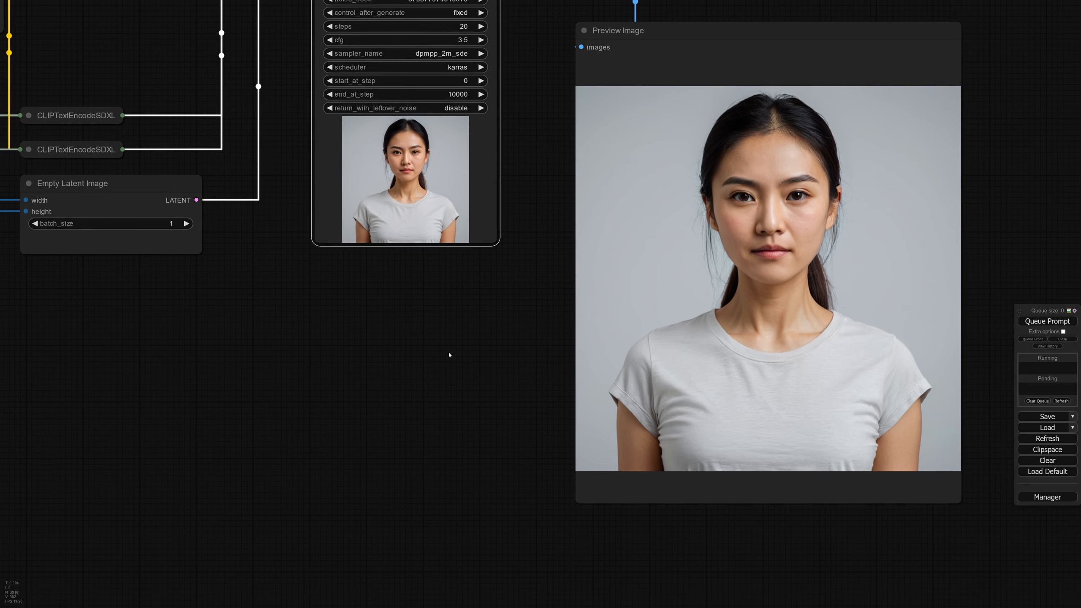
pyautogui.click(1038, 322)
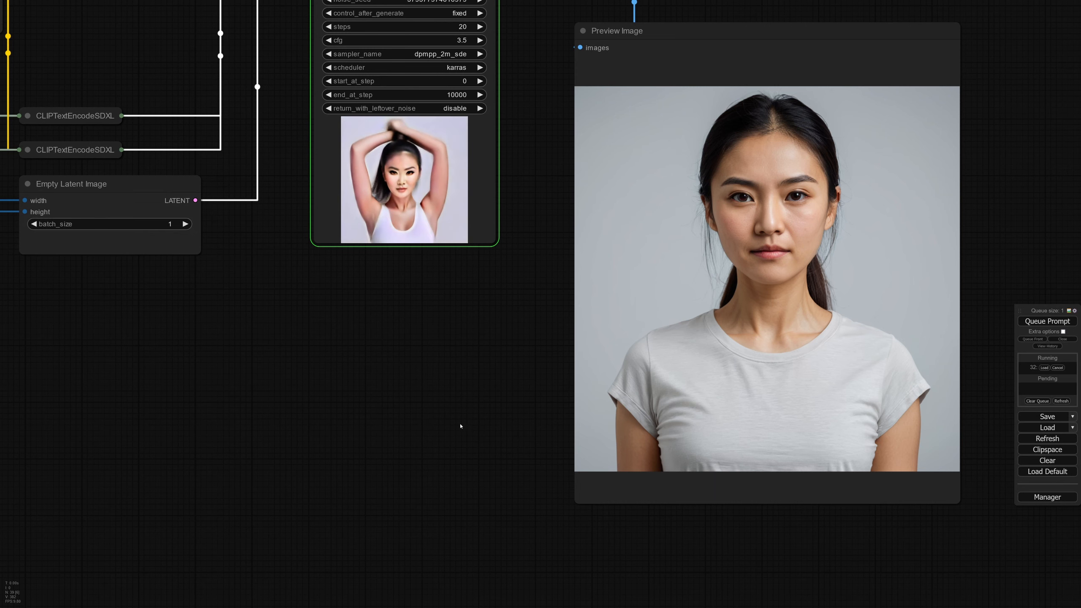
# Step: Switch to the ComfyUI command window and examine the logged photo-glamour styled prompts, especially the text_positive_l_styled line, and return to the workflow
pyautogui.moveTo(453, 428); pyautogui.dragTo(717, 408)
pyautogui.moveTo(318, 434)
pyautogui.mouseDown()
pyautogui.moveTo(493, 425)
pyautogui.moveTo(325, 439)
pyautogui.mouseUp()
pyautogui.moveTo(415, 431); pyautogui.dragTo(644, 410)
pyautogui.moveTo(173, 437); pyautogui.dragTo(429, 402)
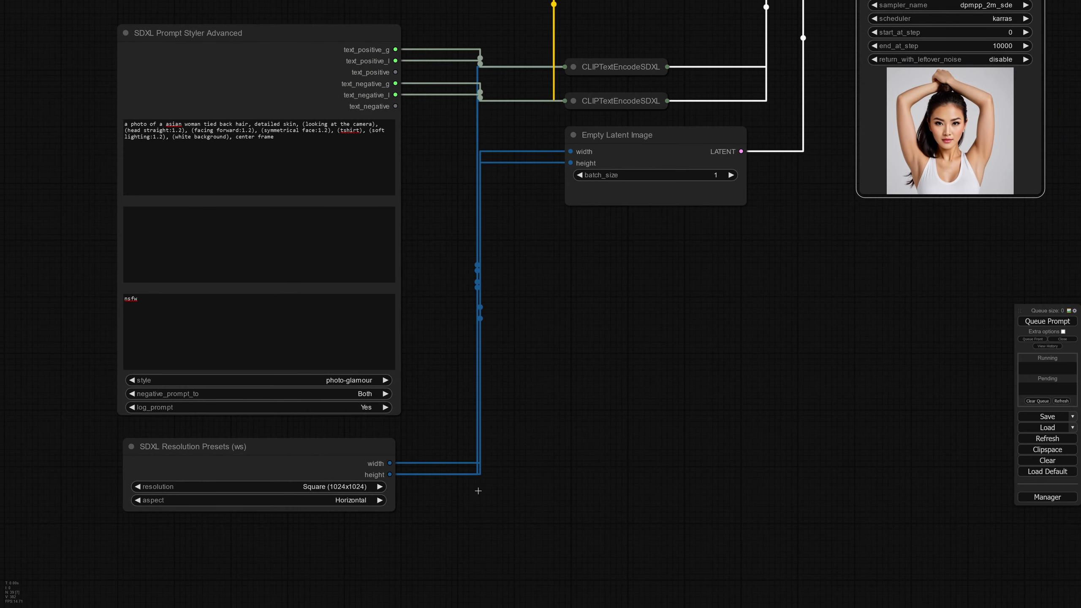
pyautogui.press('super')
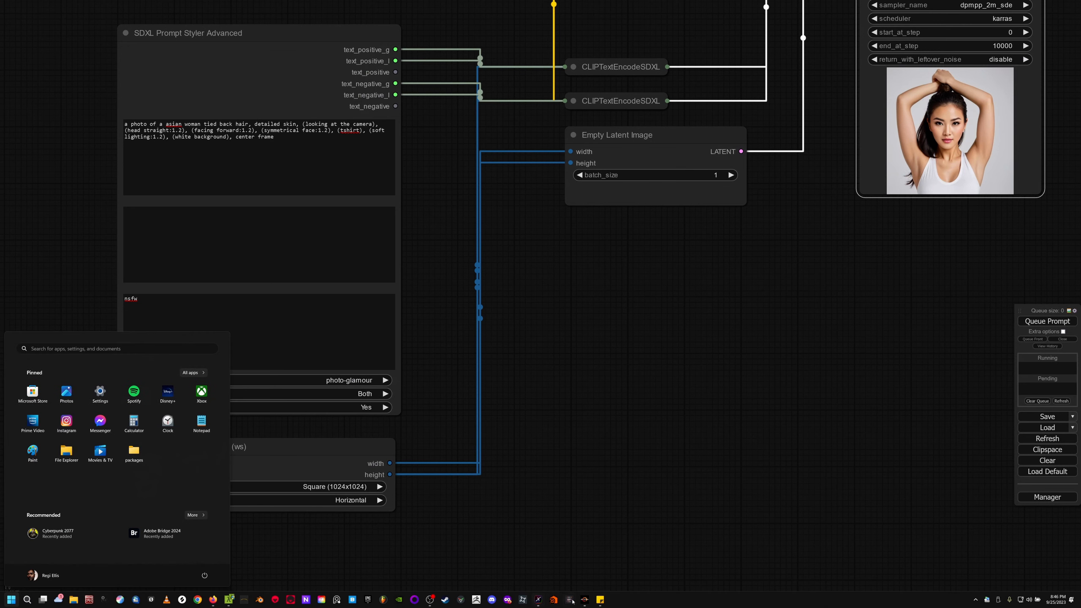
pyautogui.moveTo(228, 599)
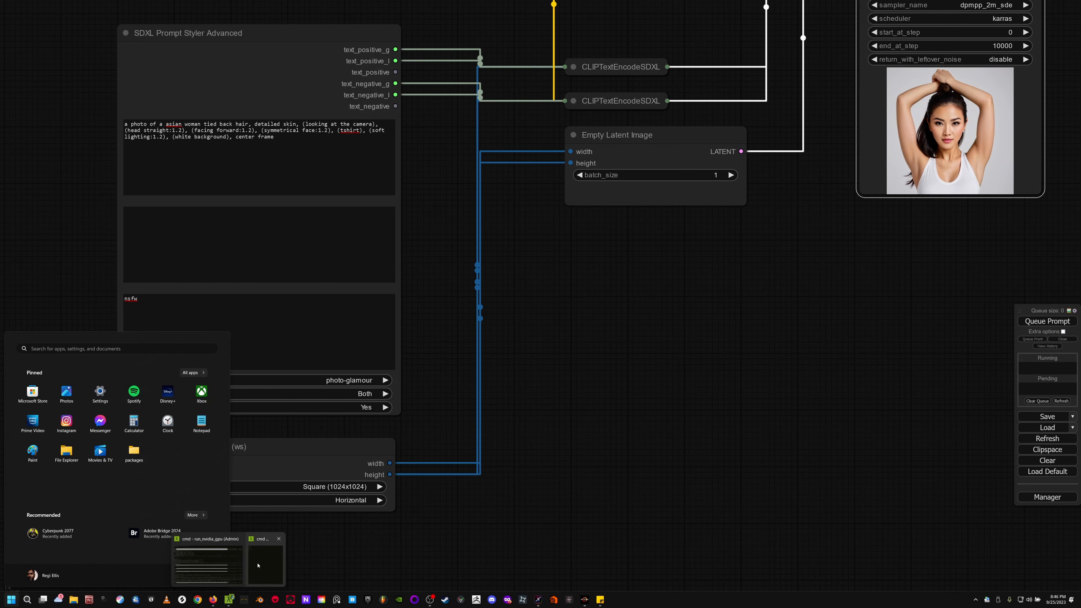
pyautogui.click(214, 564)
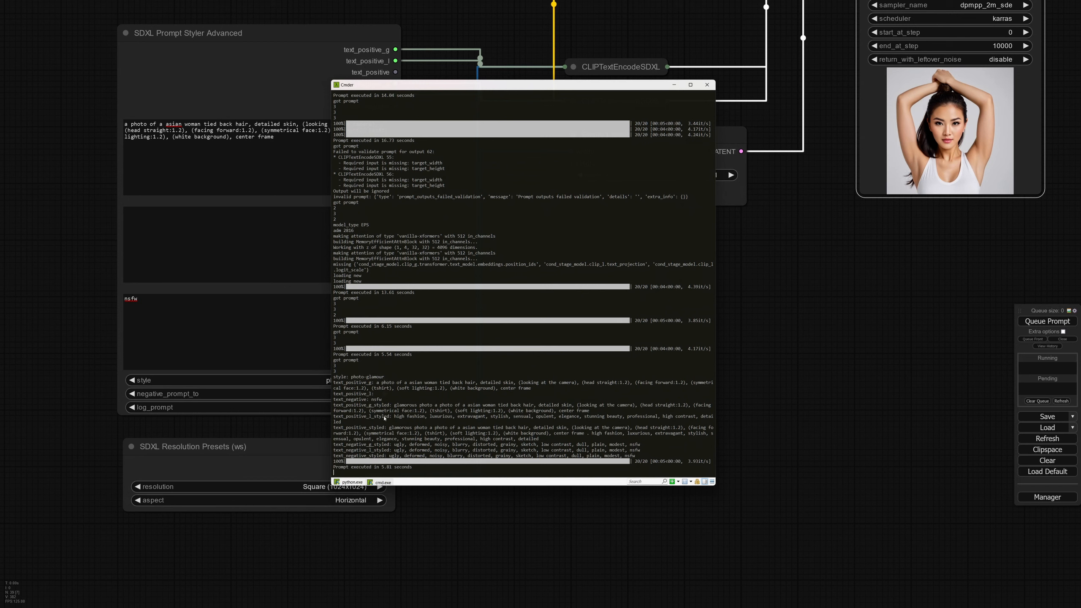
pyautogui.moveTo(395, 417); pyautogui.dragTo(612, 417)
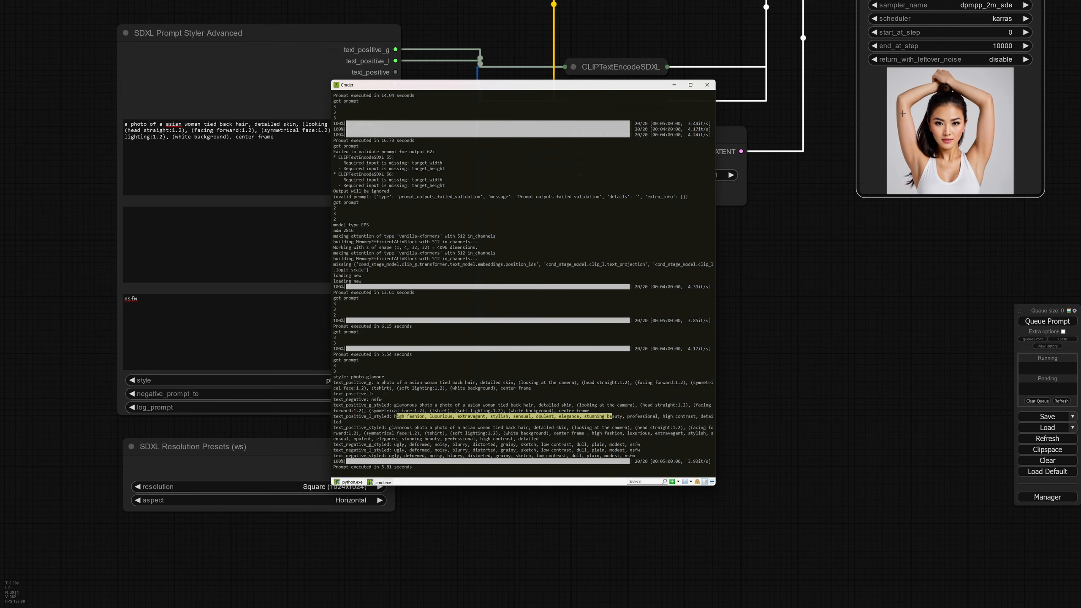
pyautogui.click(748, 355)
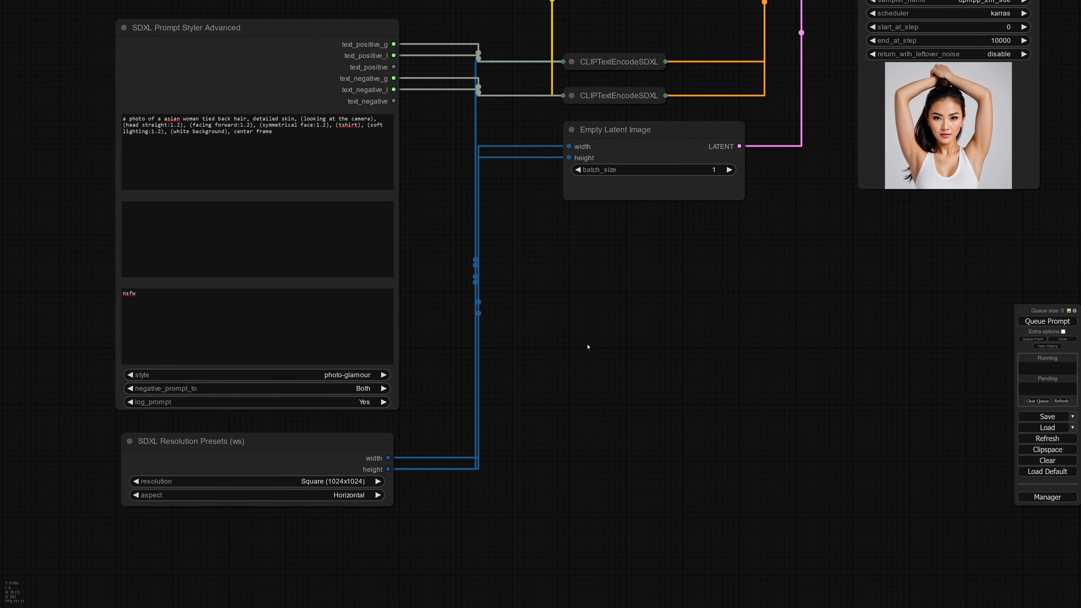
# Step: Set the SDXL Prompt Styler Advanced node's style to base
pyautogui.moveTo(729, 319); pyautogui.dragTo(639, 409)
pyautogui.scroll(-4, 639, 410)
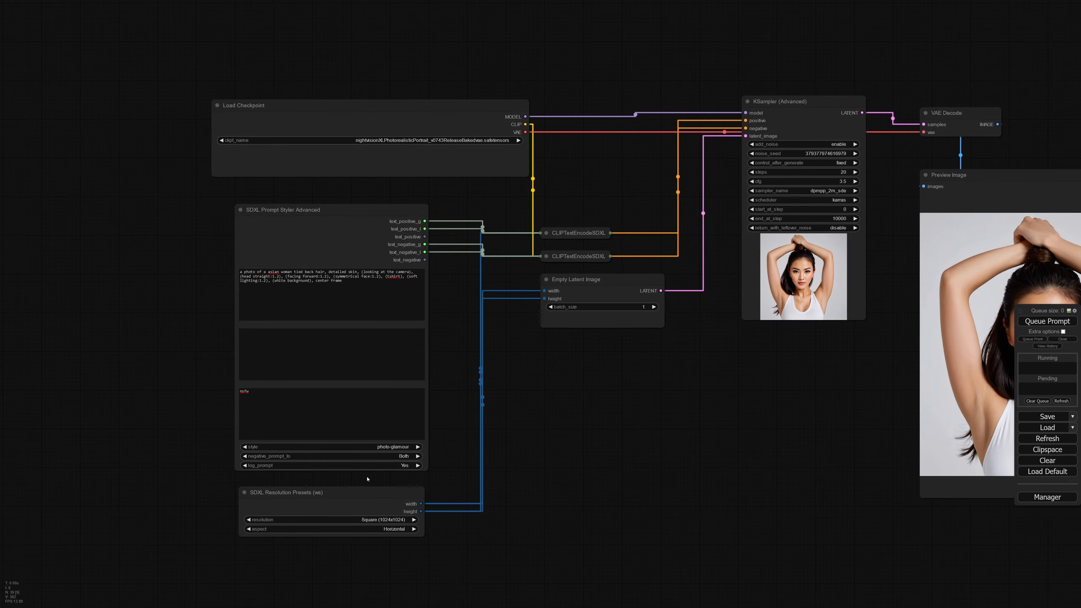
pyautogui.click(387, 446)
pyautogui.scroll(-3, 400, 77)
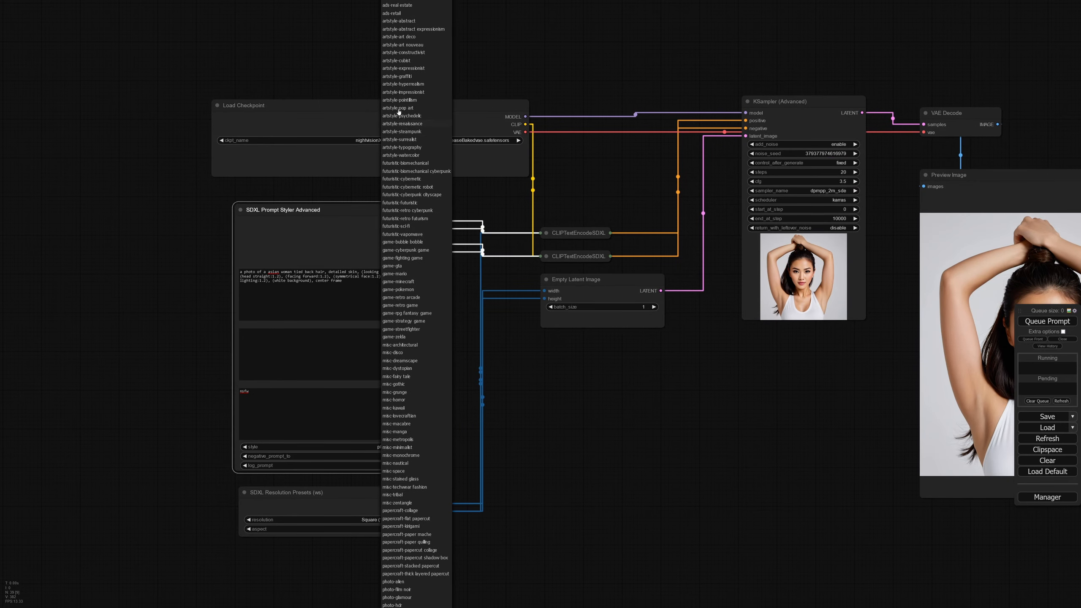
pyautogui.scroll(2, 399, 112)
pyautogui.click(387, 51)
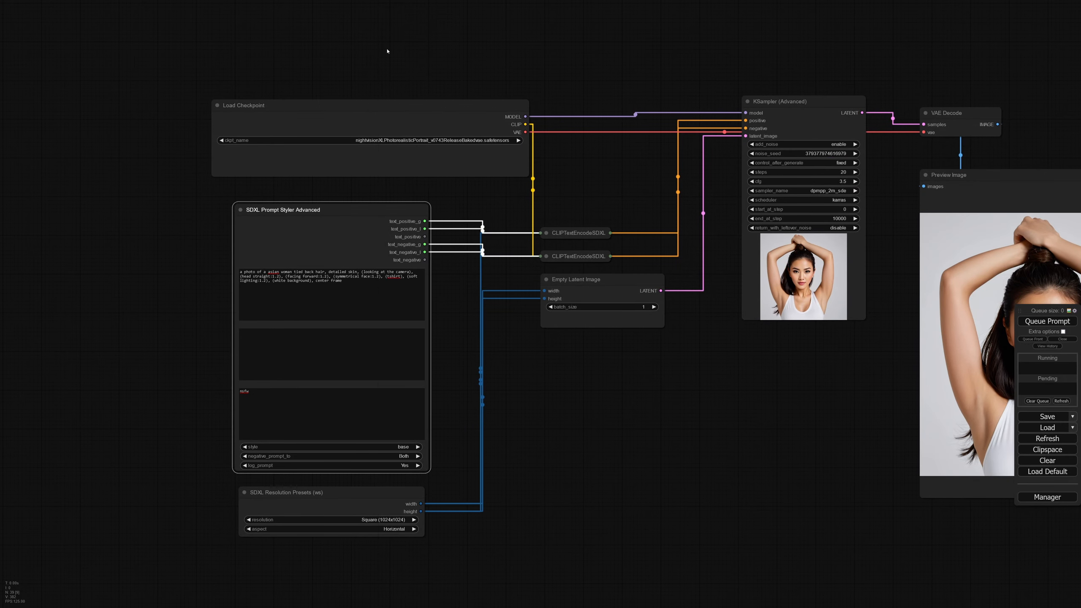
# Step: Shift the Load Checkpoint node farther away from the KSampler to open up space between them
pyautogui.scroll(-4, 565, 398)
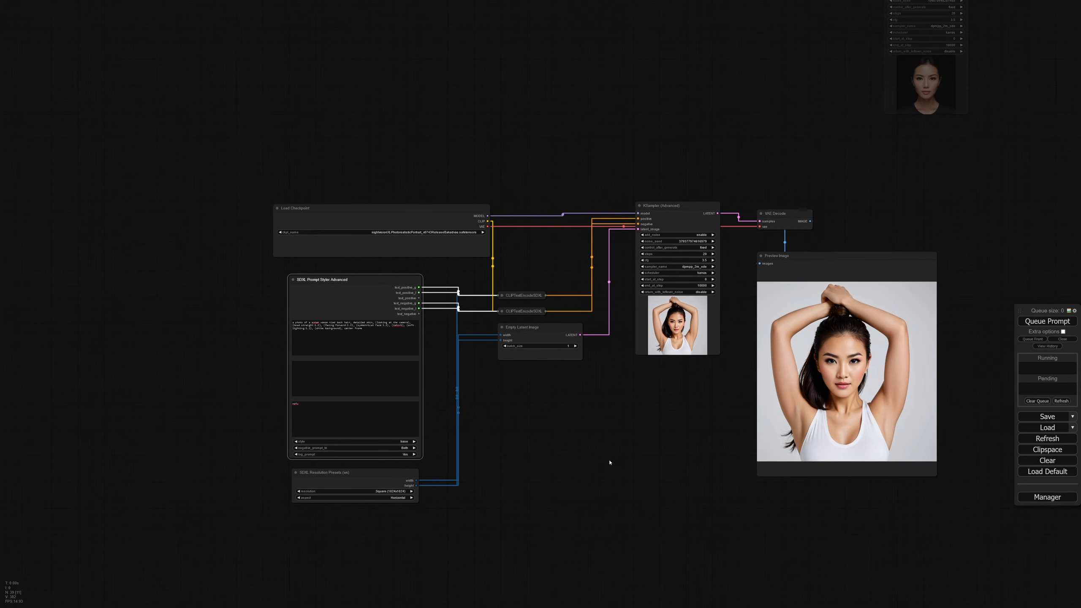
pyautogui.moveTo(609, 463); pyautogui.dragTo(590, 490)
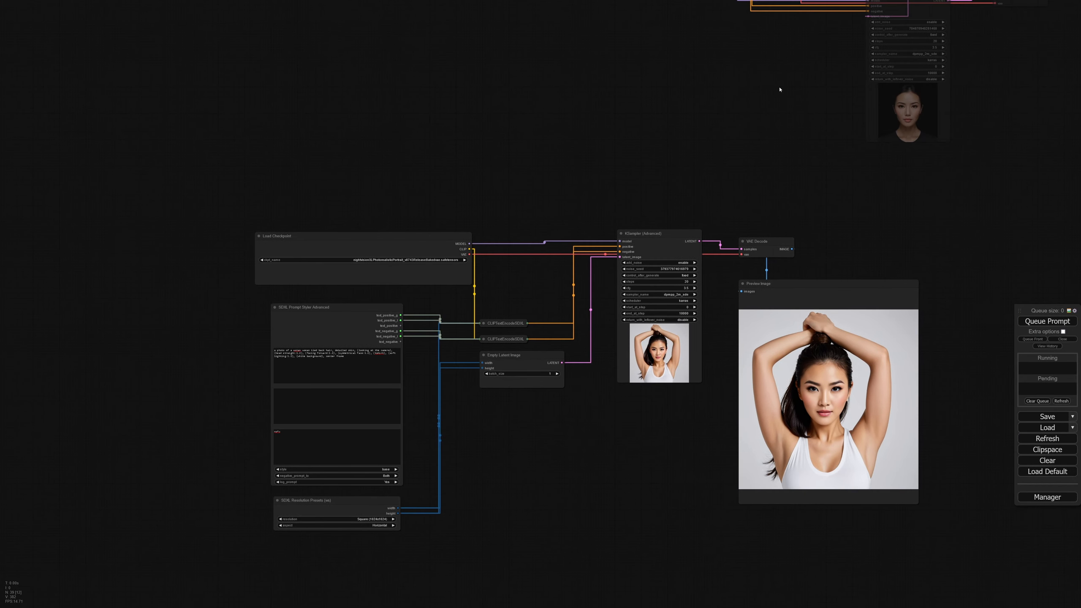
pyautogui.moveTo(523, 459); pyautogui.dragTo(532, 450)
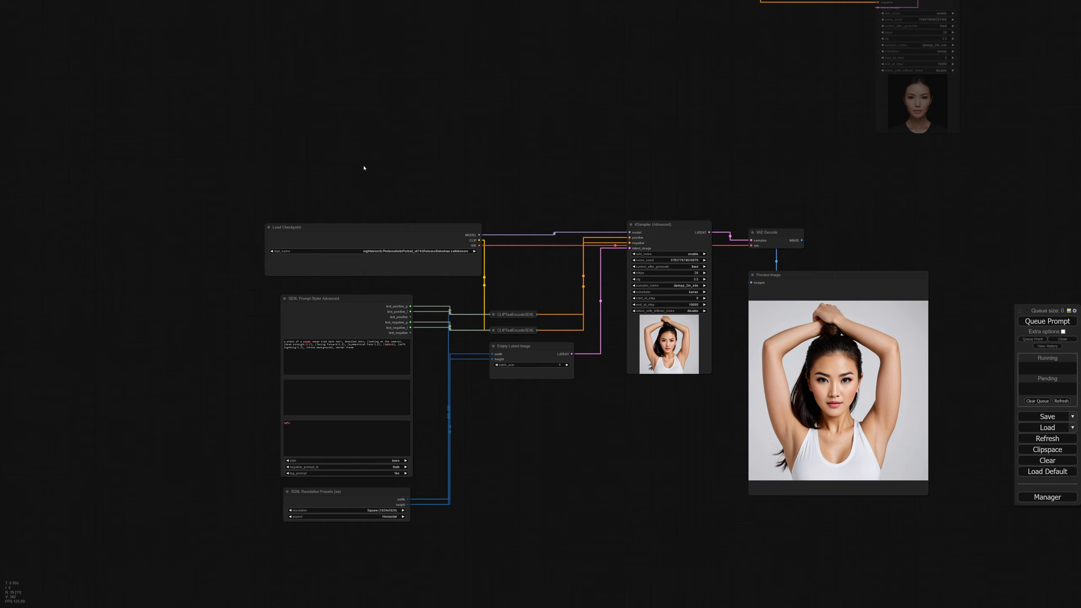
pyautogui.moveTo(402, 230)
pyautogui.mouseDown()
pyautogui.moveTo(371, 165)
pyautogui.moveTo(373, 214)
pyautogui.moveTo(358, 218)
pyautogui.moveTo(386, 225)
pyautogui.mouseUp()
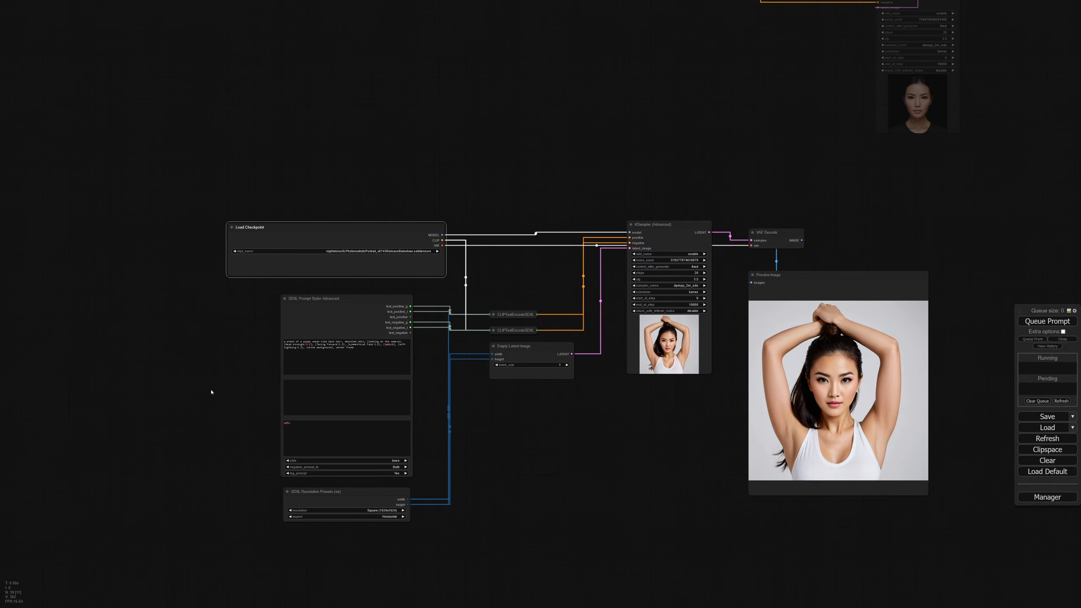
# Step: Clear the first positive prompt in the SDXL Prompt Styler Advanced node
pyautogui.click(298, 361)
pyautogui.hotkey('ctrl', 'a')
pyautogui.press('BackSpace')
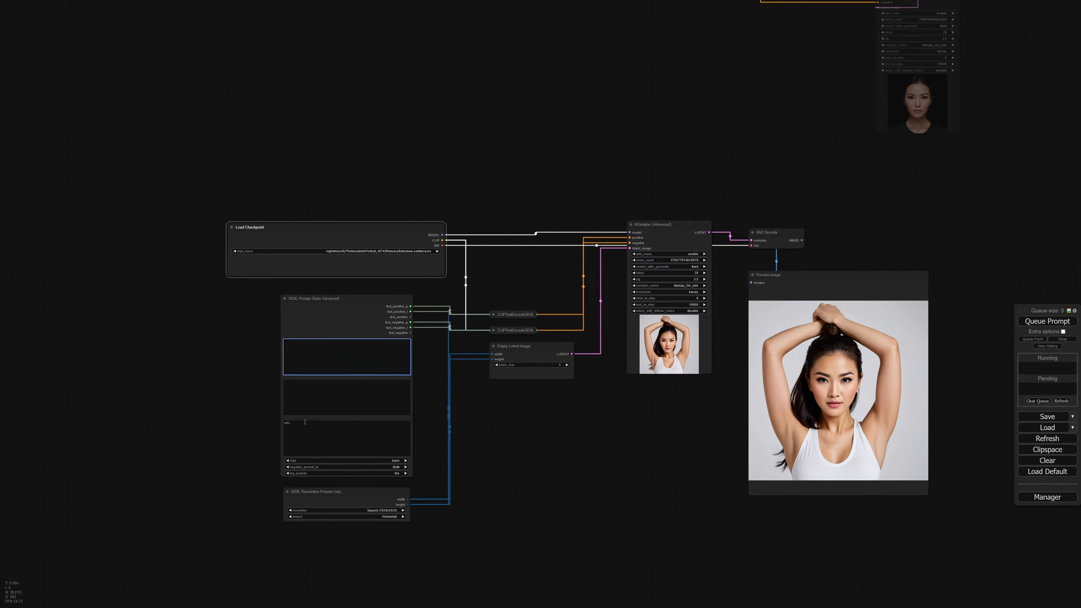
pyautogui.click(304, 421)
# Step: Copy the Load Image, Preview Image, Load ControlNet Model, Zoe Depth Map and Apply ControlNet nodes from the older muted workflow
pyautogui.moveTo(525, 71); pyautogui.dragTo(599, 132)
pyautogui.moveTo(567, 522); pyautogui.dragTo(582, 342)
pyautogui.scroll(5, 280, 268)
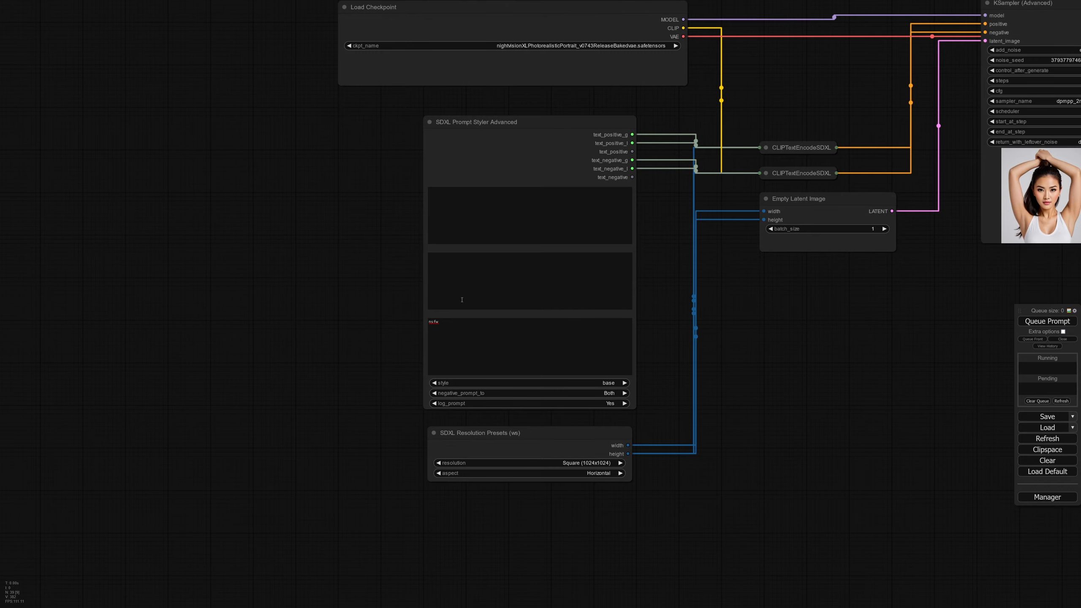
pyautogui.moveTo(746, 264); pyautogui.dragTo(690, 322)
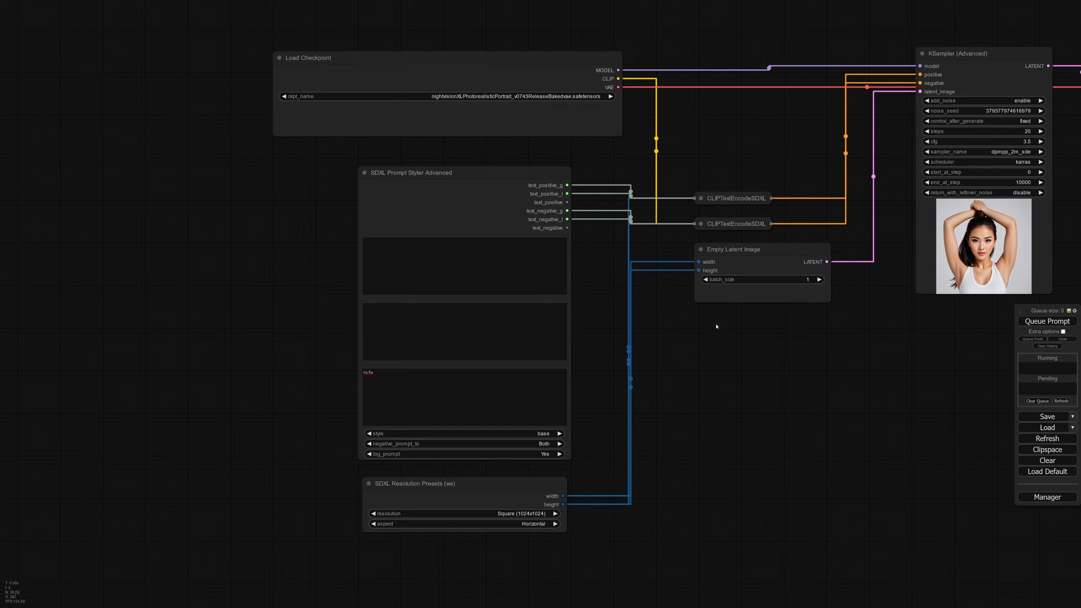
pyautogui.moveTo(716, 327); pyautogui.dragTo(609, 458)
pyautogui.scroll(-3, 610, 459)
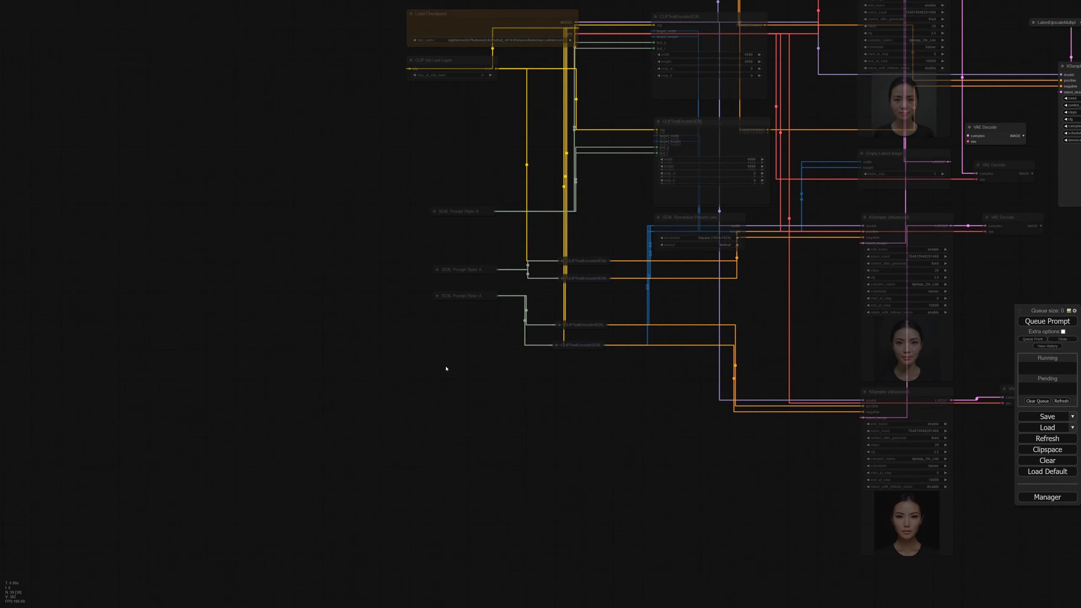
pyautogui.moveTo(407, 210); pyautogui.dragTo(320, 440)
pyautogui.moveTo(473, 104); pyautogui.dragTo(484, 75)
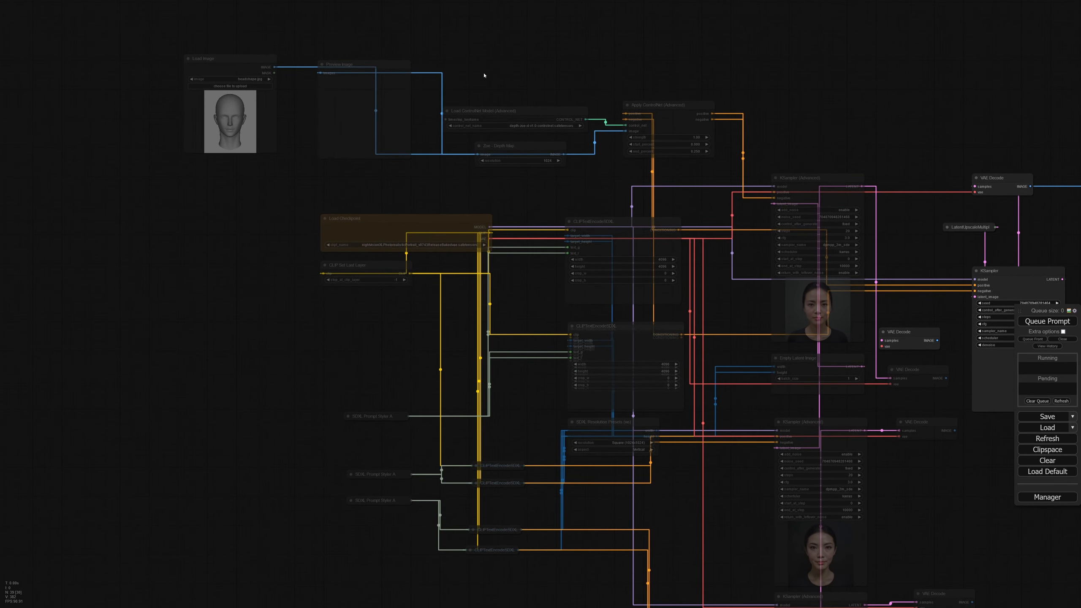
pyautogui.moveTo(178, 37); pyautogui.dragTo(725, 165)
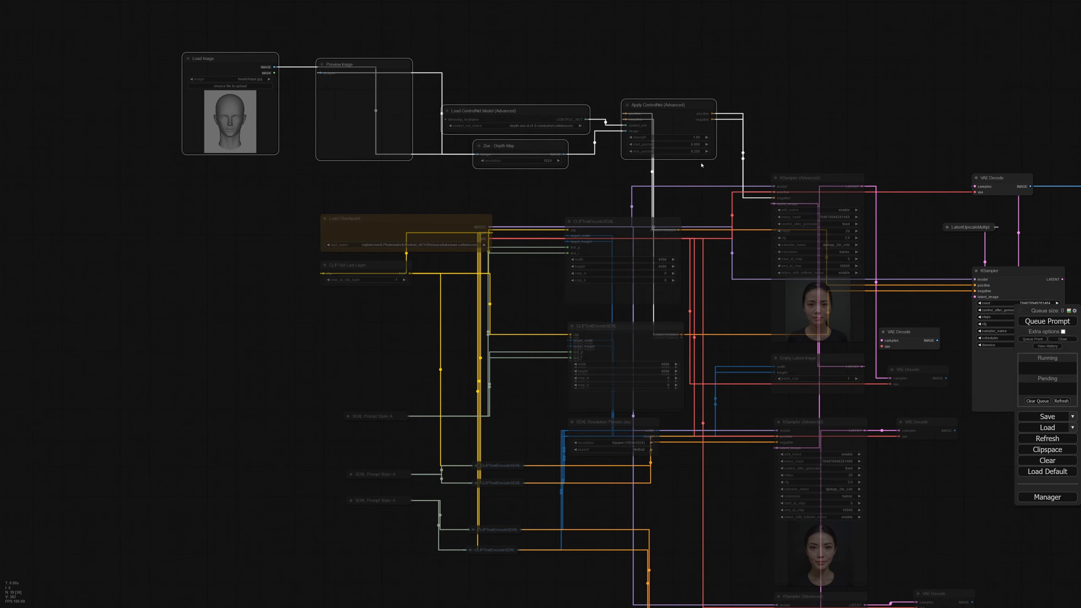
pyautogui.moveTo(528, 423); pyautogui.dragTo(589, 1)
pyautogui.moveTo(494, 391); pyautogui.dragTo(555, 167)
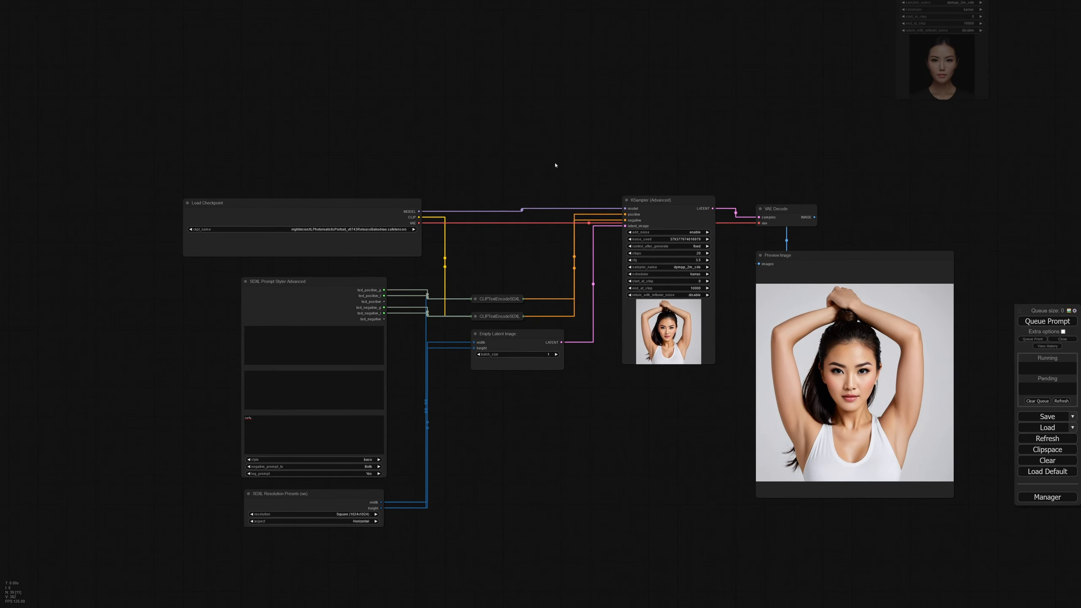
# Step: Paste the copied ControlNet node group and place it above the Load Checkpoint and KSampler nodes
pyautogui.moveTo(463, 137); pyautogui.dragTo(505, 225)
pyautogui.hotkey('ctrl', 'v')
pyautogui.moveTo(588, 149); pyautogui.dragTo(518, 134)
pyautogui.moveTo(462, 151); pyautogui.dragTo(685, 224)
pyautogui.moveTo(601, 196); pyautogui.dragTo(469, 143)
pyautogui.moveTo(550, 198); pyautogui.dragTo(275, 157)
pyautogui.click(262, 139)
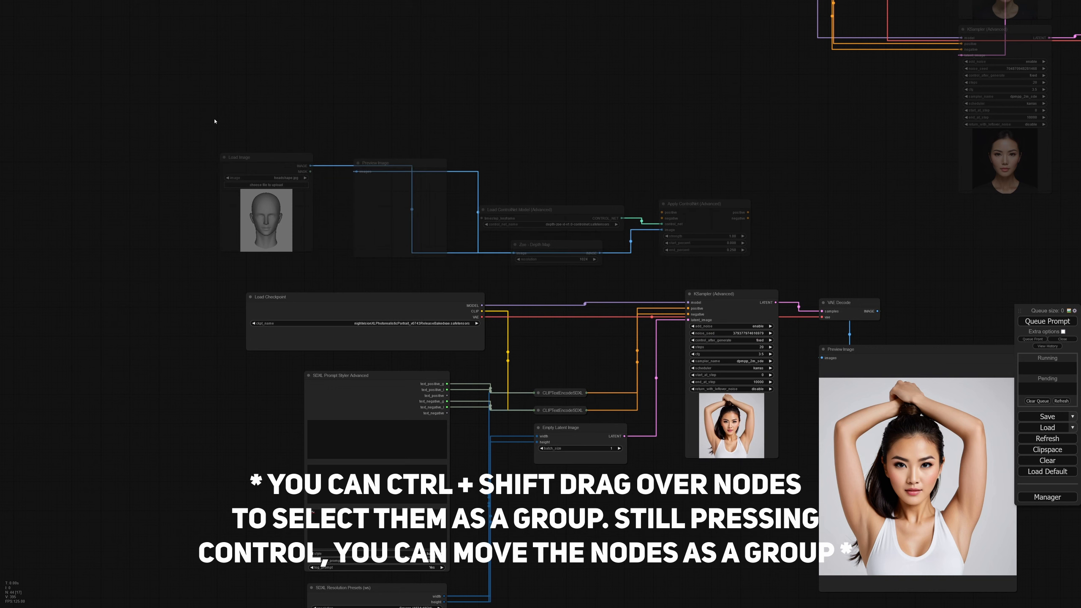
# Step: Select the whole pasted ControlNet node group, unmute it and deselect it
pyautogui.moveTo(214, 117); pyautogui.dragTo(763, 266)
pyautogui.hotkey('ctrl', 'm')
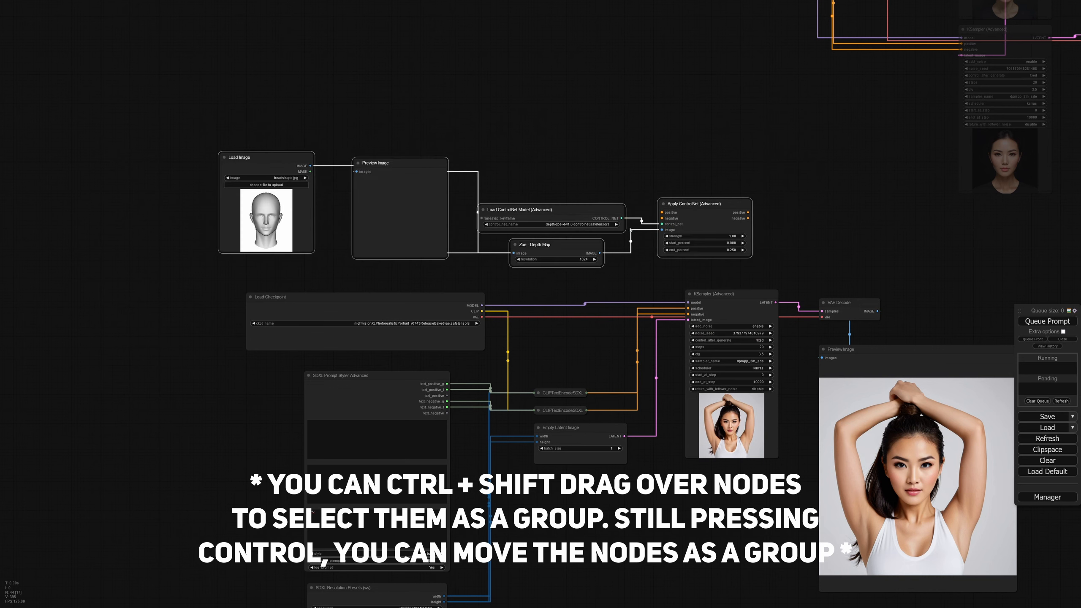
pyautogui.click(424, 110)
# Step: Adjust the Load Image node's position and move the ControlNet group's Preview Image node above the VAE Decode node
pyautogui.moveTo(383, 161); pyautogui.dragTo(371, 155)
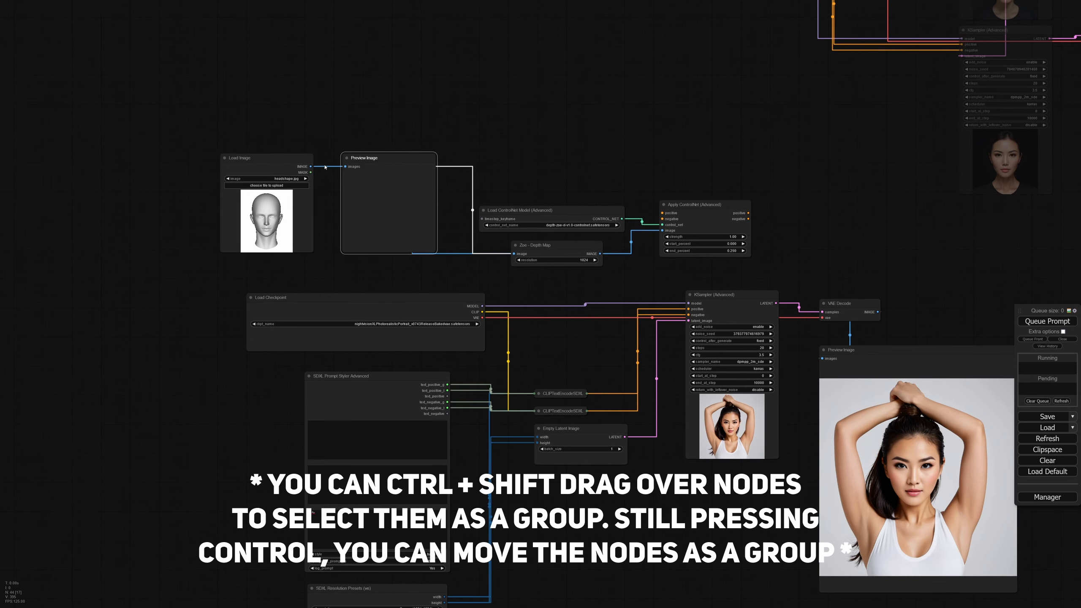
pyautogui.moveTo(289, 157)
pyautogui.mouseDown()
pyautogui.moveTo(279, 155)
pyautogui.moveTo(284, 163)
pyautogui.mouseUp()
pyautogui.moveTo(372, 160); pyautogui.dragTo(367, 168)
pyautogui.moveTo(512, 191); pyautogui.dragTo(527, 160)
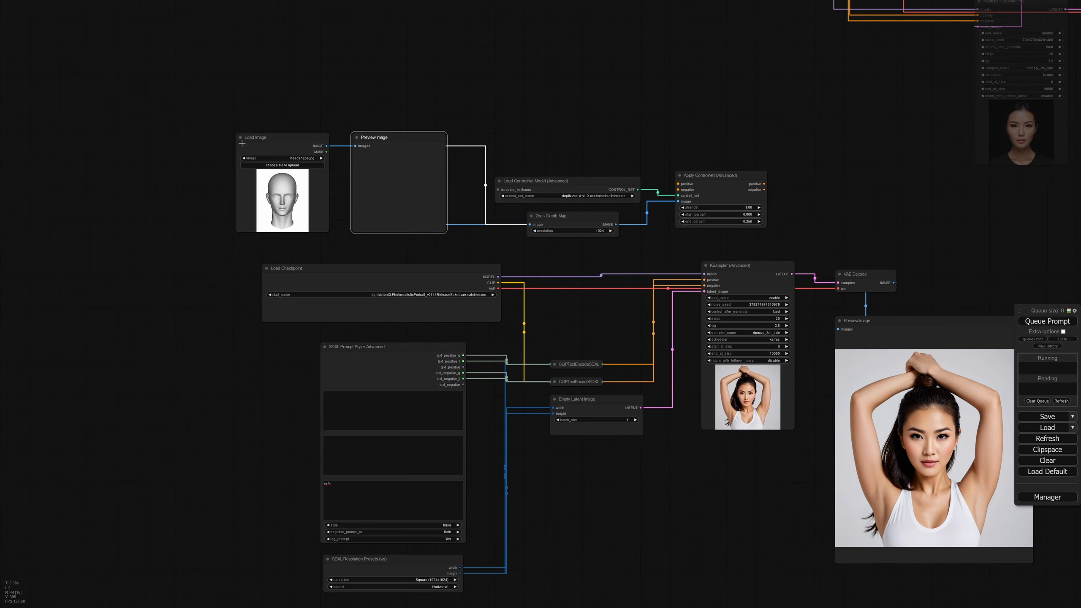
pyautogui.moveTo(242, 143)
pyautogui.mouseDown()
pyautogui.moveTo(228, 144)
pyautogui.moveTo(245, 146)
pyautogui.mouseUp()
pyautogui.moveTo(392, 140); pyautogui.dragTo(874, 139)
# Step: Move the Load ControlNet Model (Advanced), Zoe Depth Map and Apply ControlNet (Advanced) nodes closer to the Load Image node
pyautogui.moveTo(518, 185); pyautogui.dragTo(501, 177)
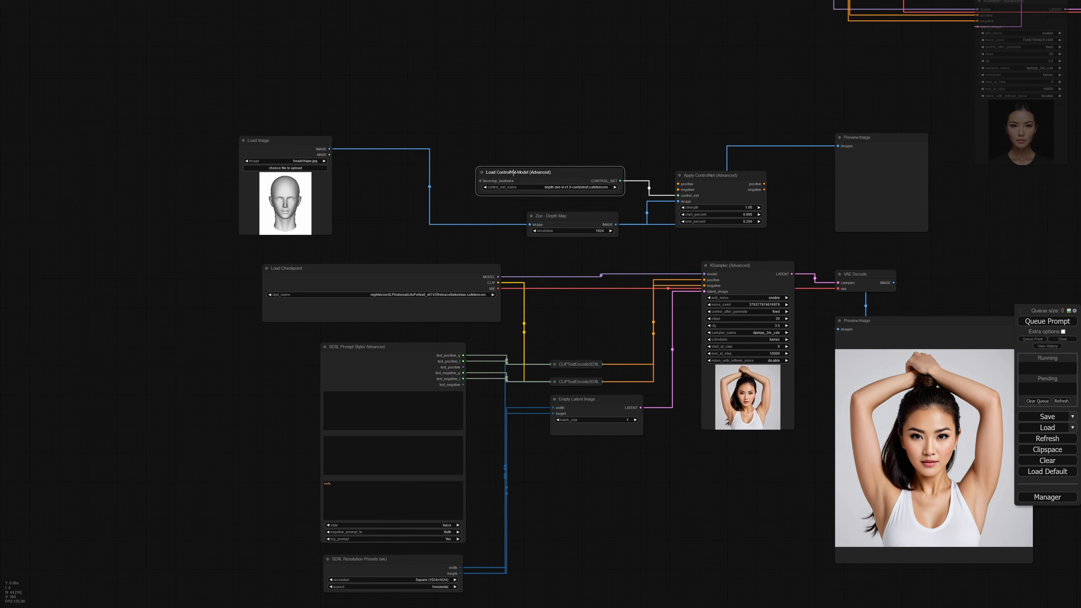
pyautogui.moveTo(566, 220); pyautogui.dragTo(539, 217)
pyautogui.moveTo(536, 179); pyautogui.dragTo(508, 179)
pyautogui.moveTo(699, 178); pyautogui.dragTo(664, 178)
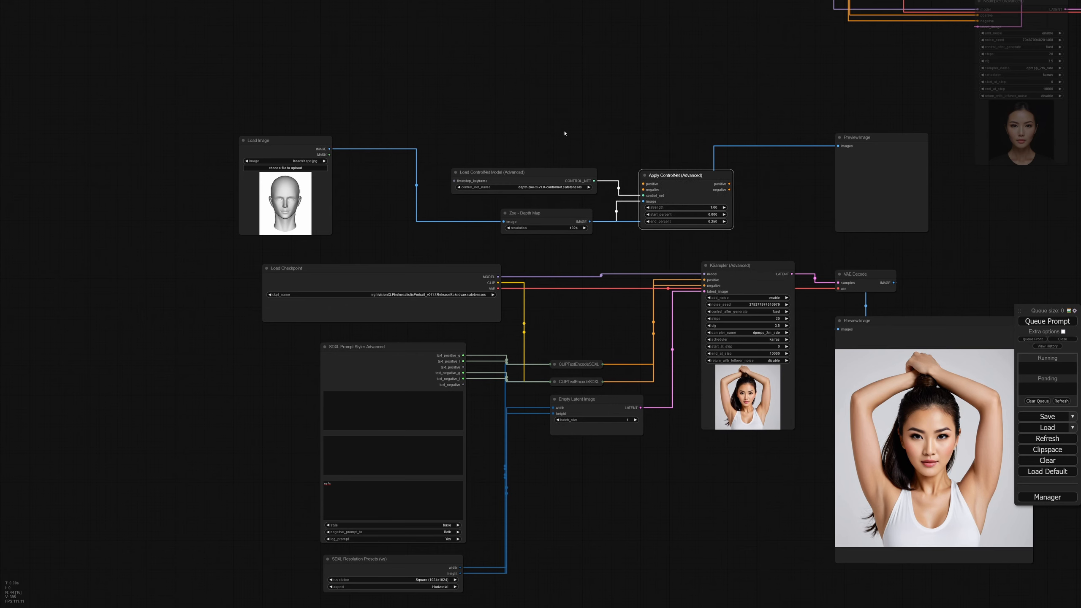
# Step: Add a ControlNetApplyAdvanced node through the node search and place it above the existing ControlNet nodes
pyautogui.doubleClick(523, 102)
pyautogui.write('Contr')
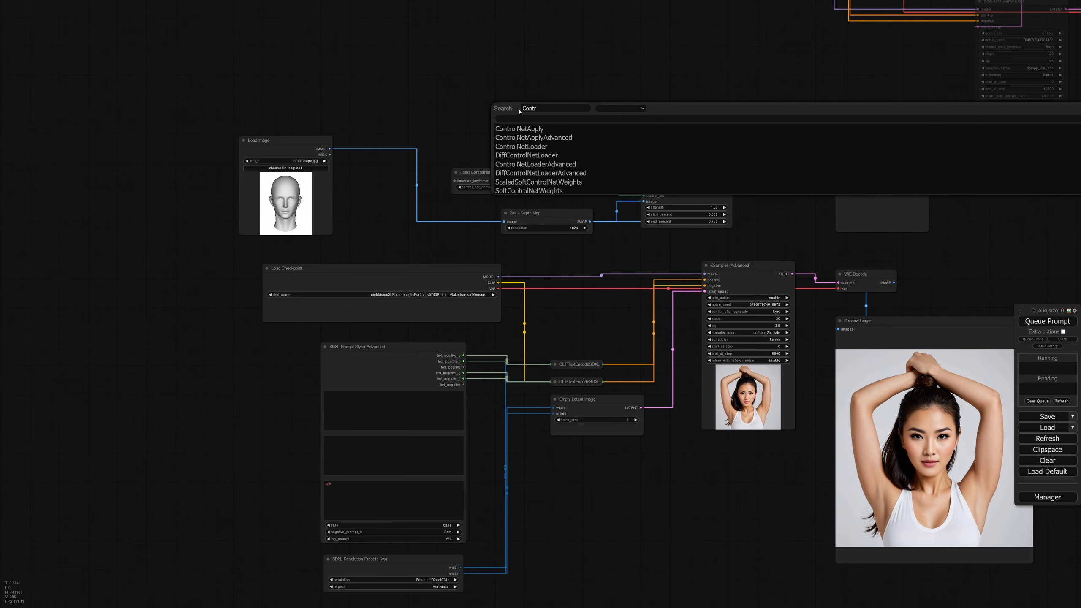
pyautogui.click(554, 138)
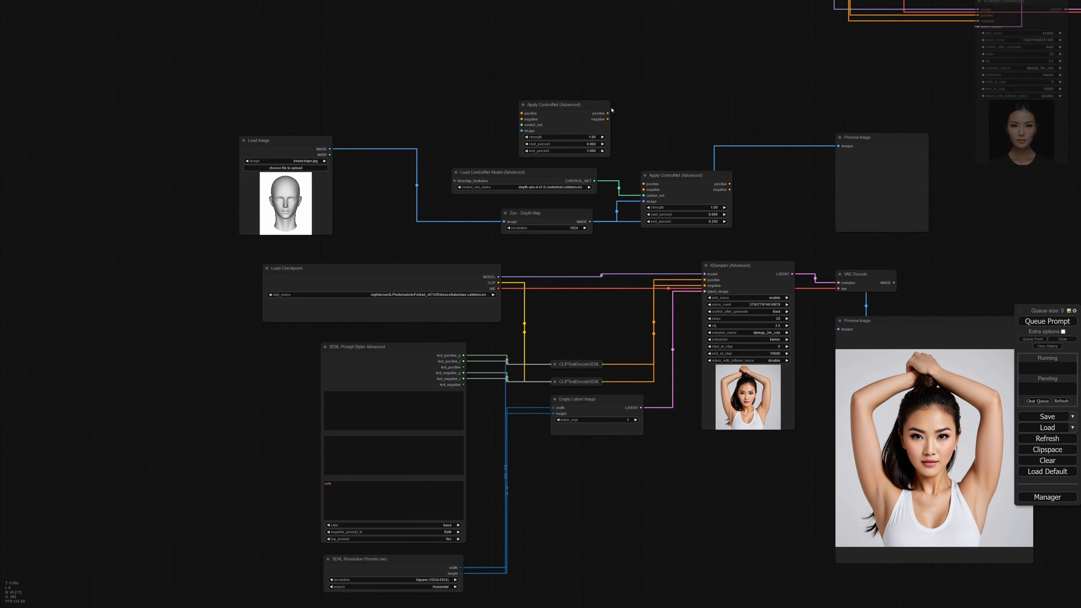
pyautogui.moveTo(590, 108)
pyautogui.mouseDown()
pyautogui.moveTo(579, 89)
pyautogui.moveTo(599, 90)
pyautogui.mouseUp()
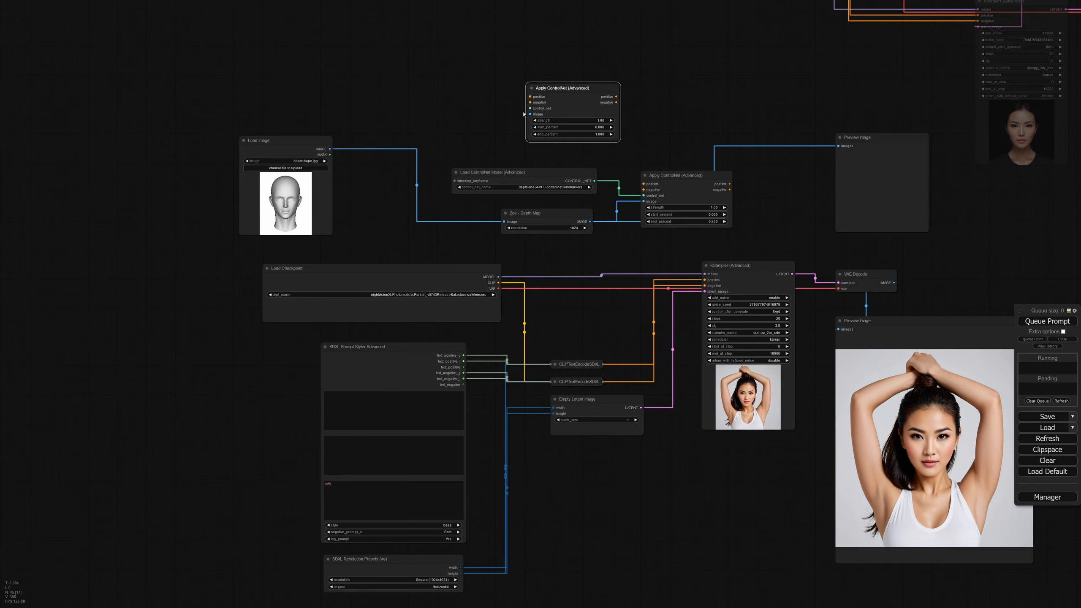
# Step: Add a ControlNetLoader node from the new Apply ControlNet node's control_net input and place it beside that node
pyautogui.moveTo(523, 114); pyautogui.dragTo(471, 115)
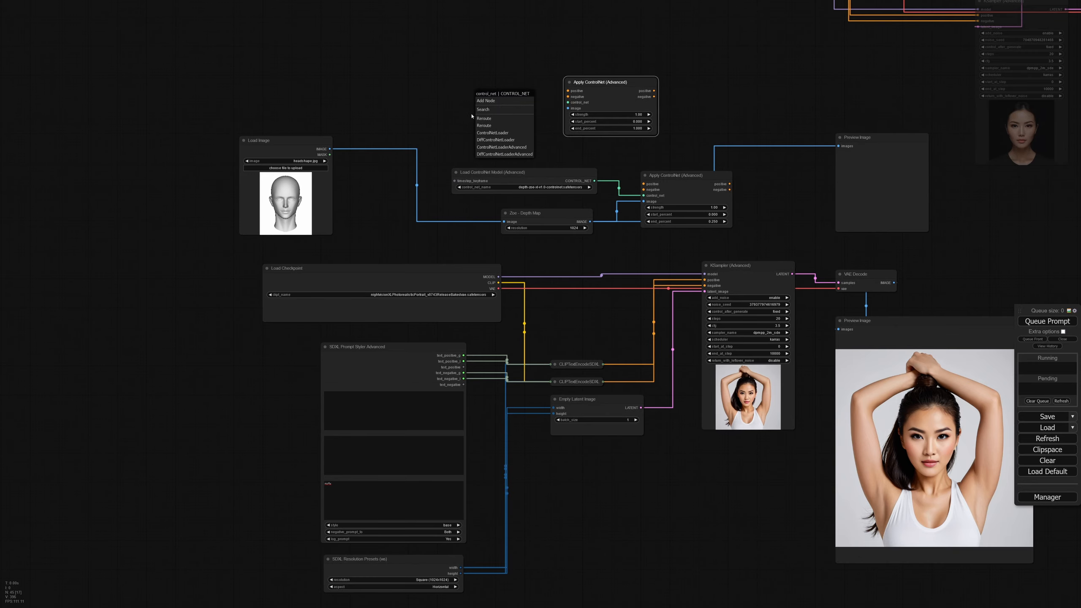
pyautogui.click(492, 133)
pyautogui.click(536, 95)
pyautogui.moveTo(536, 96); pyautogui.dragTo(528, 123)
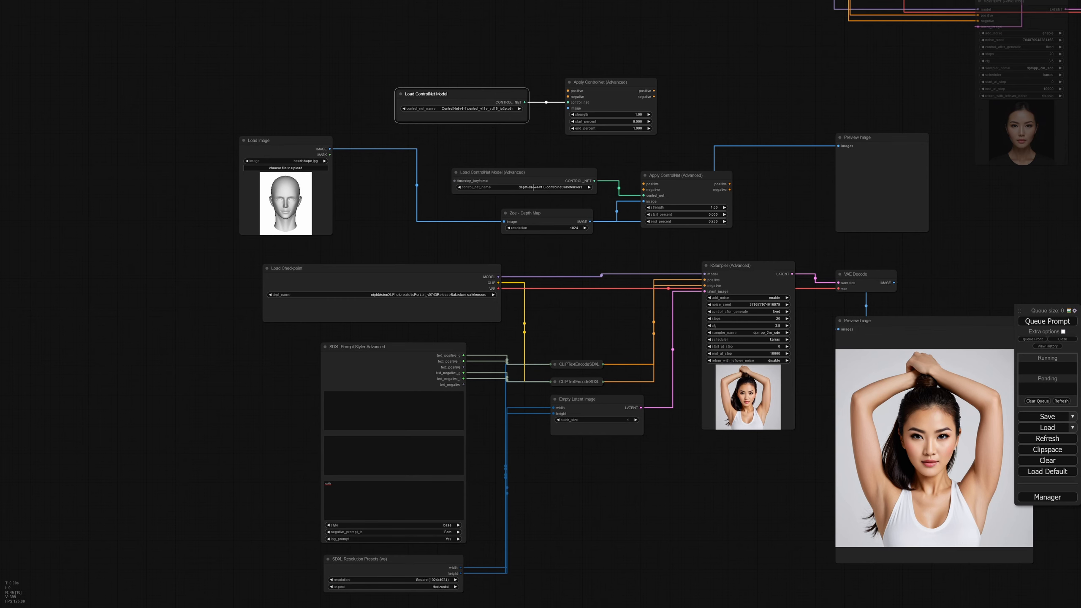
# Step: View the ControlNet models available in the new Load ControlNet Model node, close the list and delete the node
pyautogui.click(489, 109)
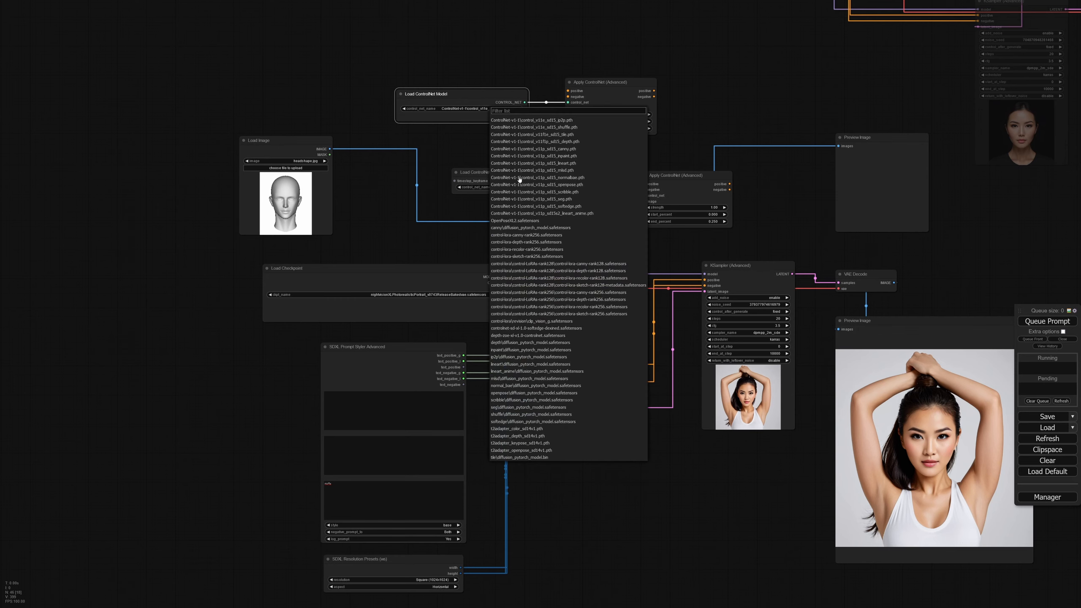
pyautogui.click(463, 80)
pyautogui.click(486, 91)
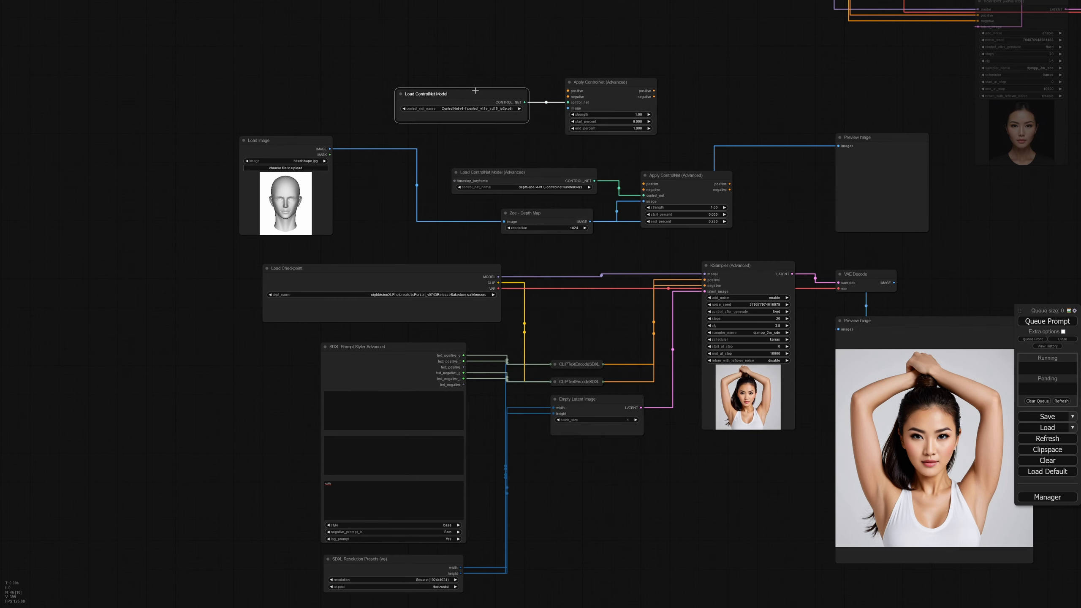
pyautogui.press('Delete')
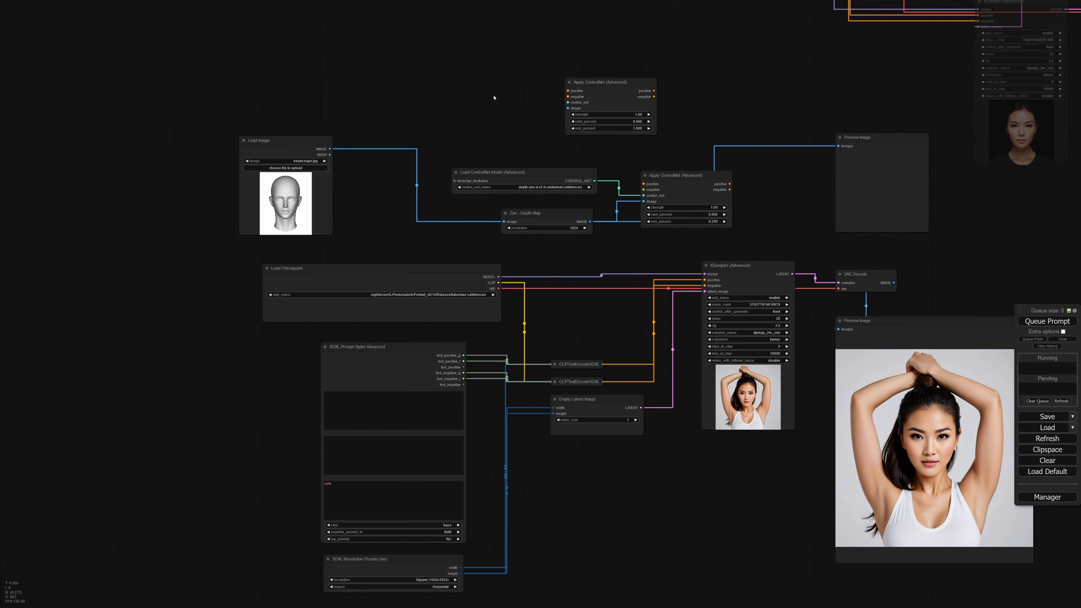
# Step: Nudge the Load ControlNet Model (Advanced) node closer to the Zoe Depth Map node below it
pyautogui.moveTo(529, 172); pyautogui.dragTo(527, 176)
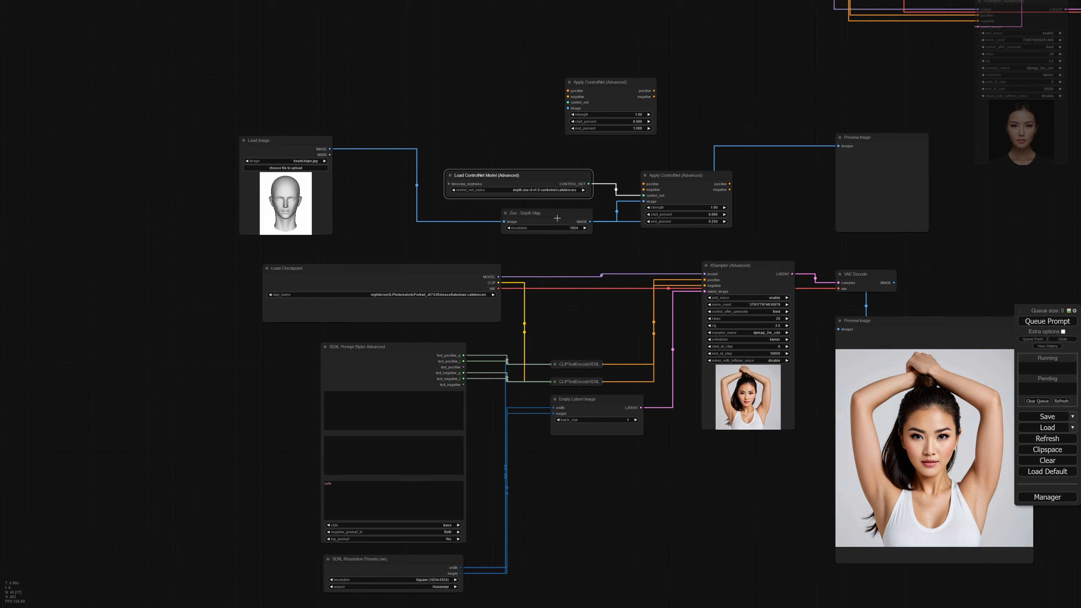
# Step: Nudge the Zoe Depth Map and Load ControlNet Model (Advanced) nodes slightly away from the Apply ControlNet (Advanced) node
pyautogui.moveTo(512, 214); pyautogui.dragTo(509, 214)
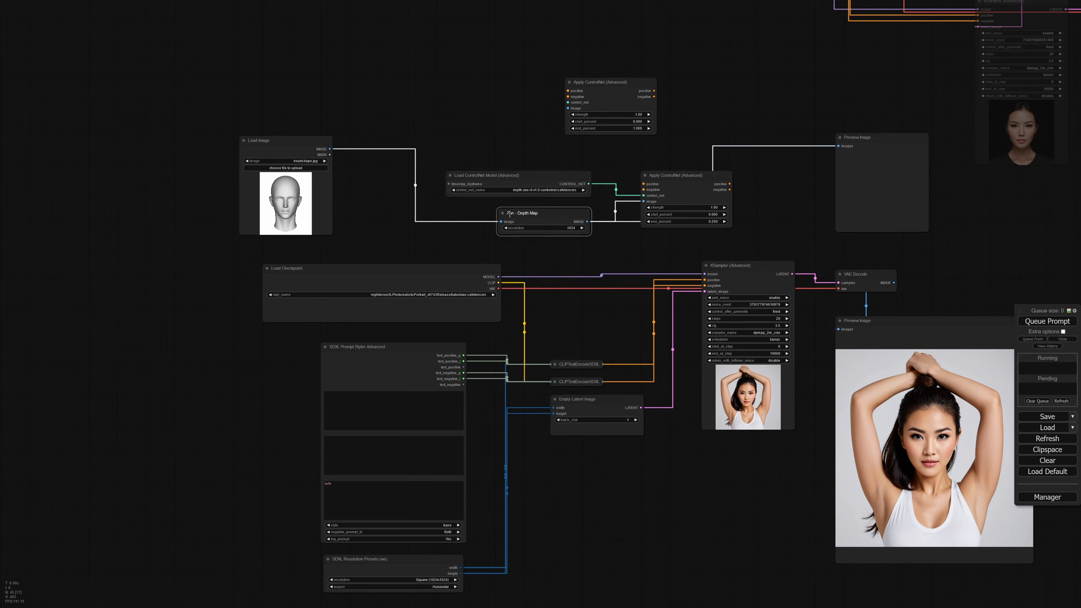
pyautogui.moveTo(527, 175)
pyautogui.mouseDown()
pyautogui.moveTo(531, 167)
pyautogui.moveTo(524, 173)
pyautogui.mouseUp()
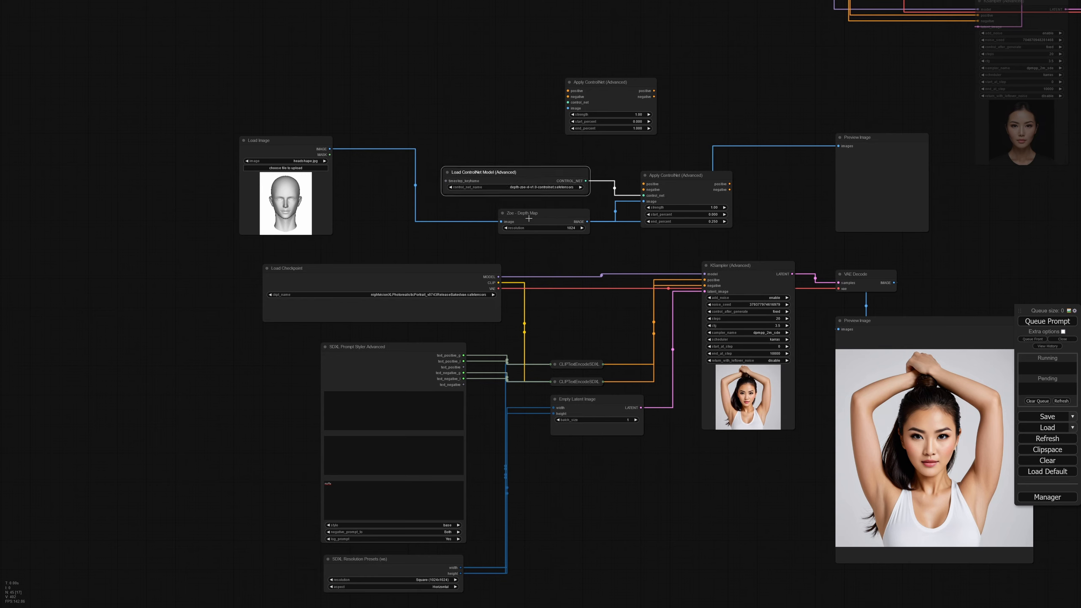
pyautogui.moveTo(520, 215); pyautogui.dragTo(515, 212)
# Step: Search the node list for "depth" preprocessors and close the search without adding a node
pyautogui.doubleClick(467, 87)
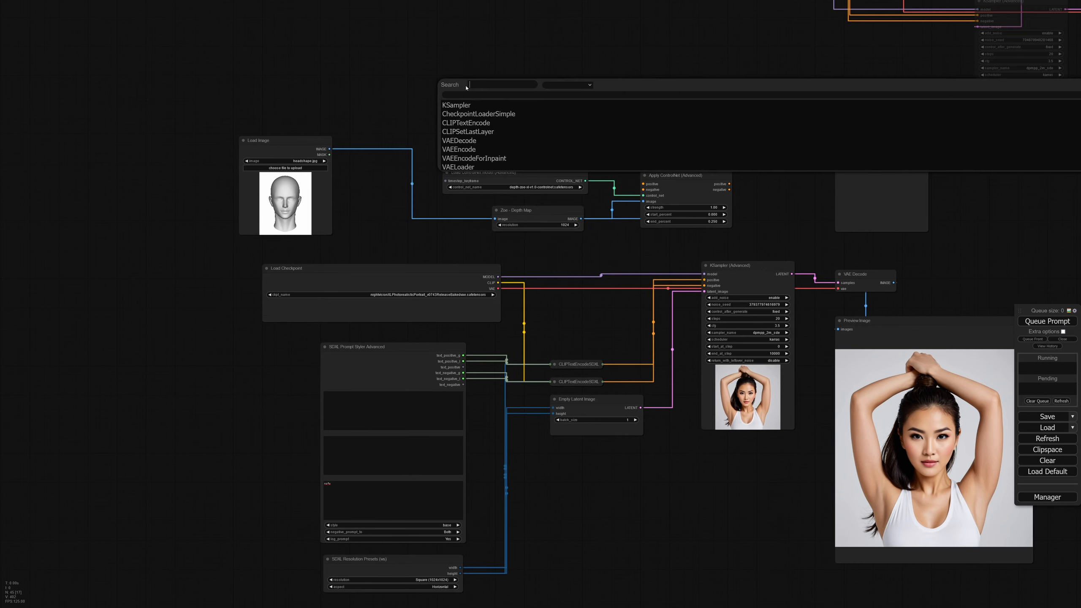
pyautogui.write('depth')
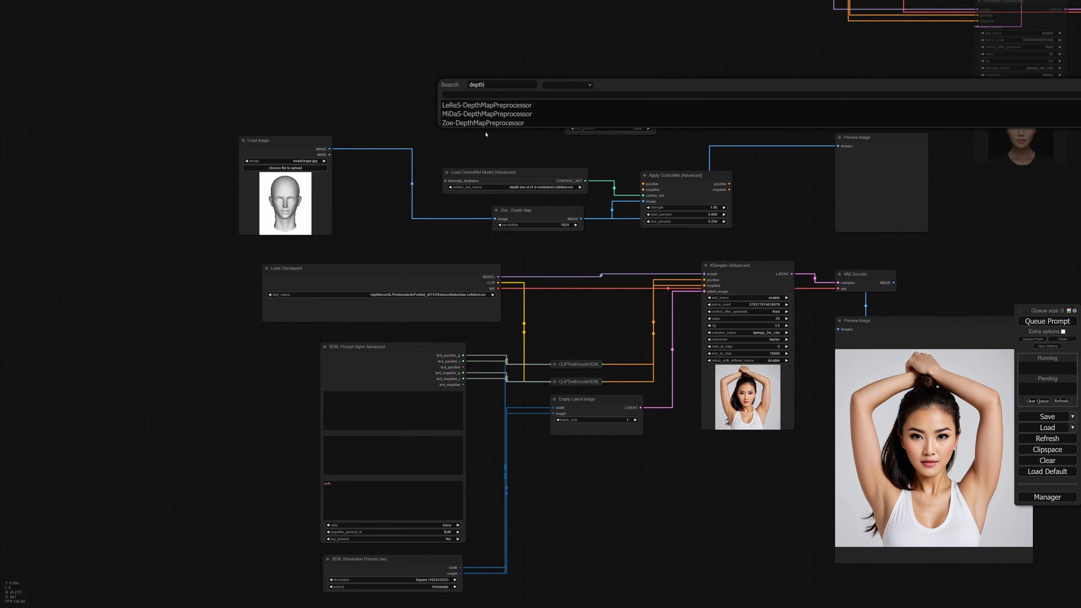
pyautogui.click(472, 198)
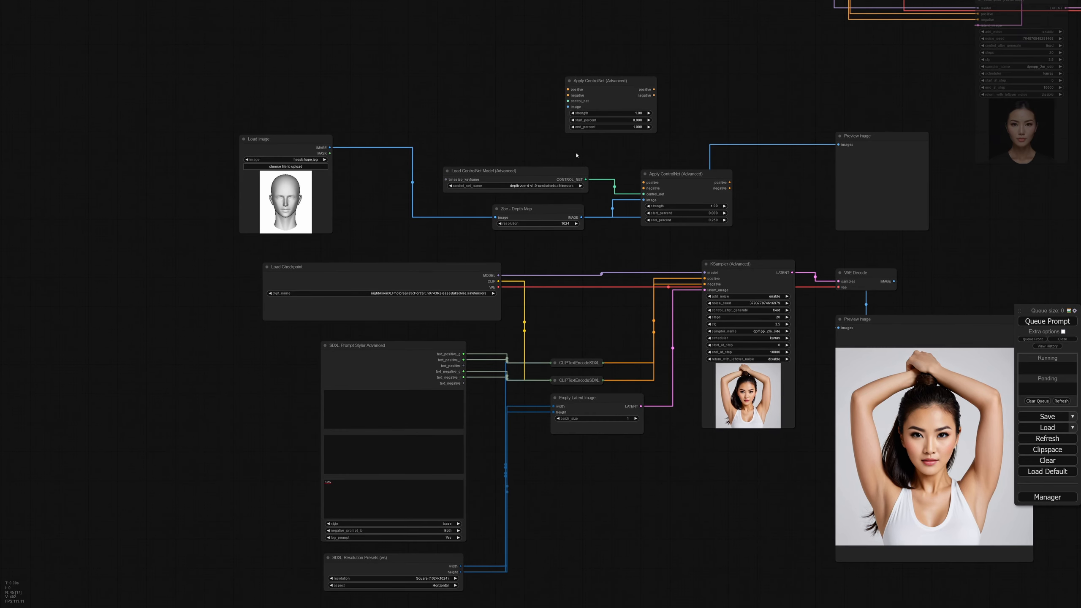
# Step: Delete the unconnected Apply ControlNet (Advanced) node above the depth nodes and nudge the KSampler (Advanced) node slightly
pyautogui.moveTo(593, 87); pyautogui.dragTo(541, 75)
pyautogui.press('Delete')
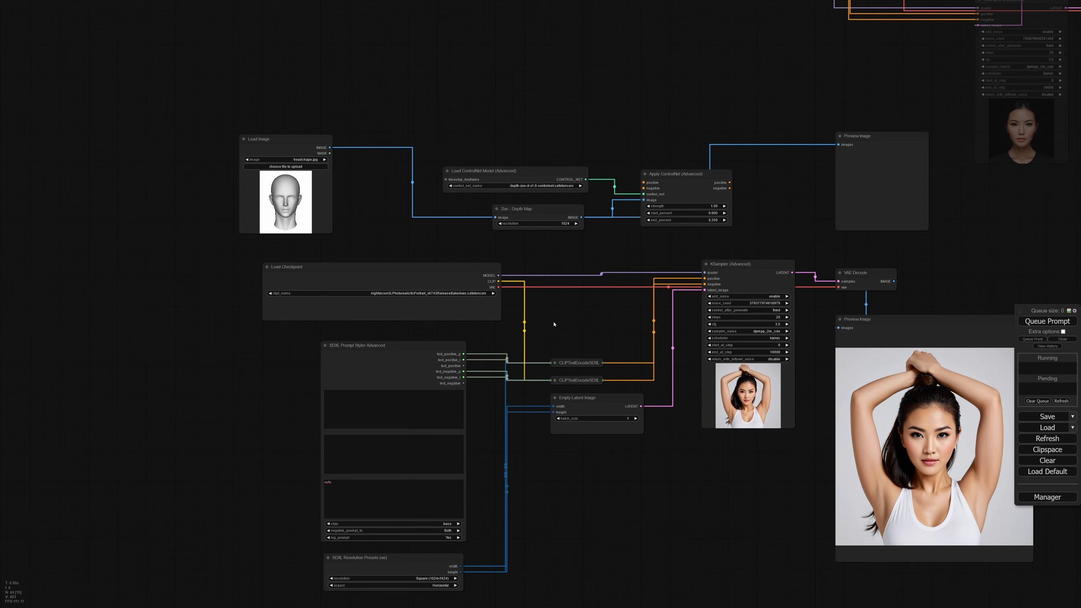
pyautogui.moveTo(727, 262); pyautogui.dragTo(722, 264)
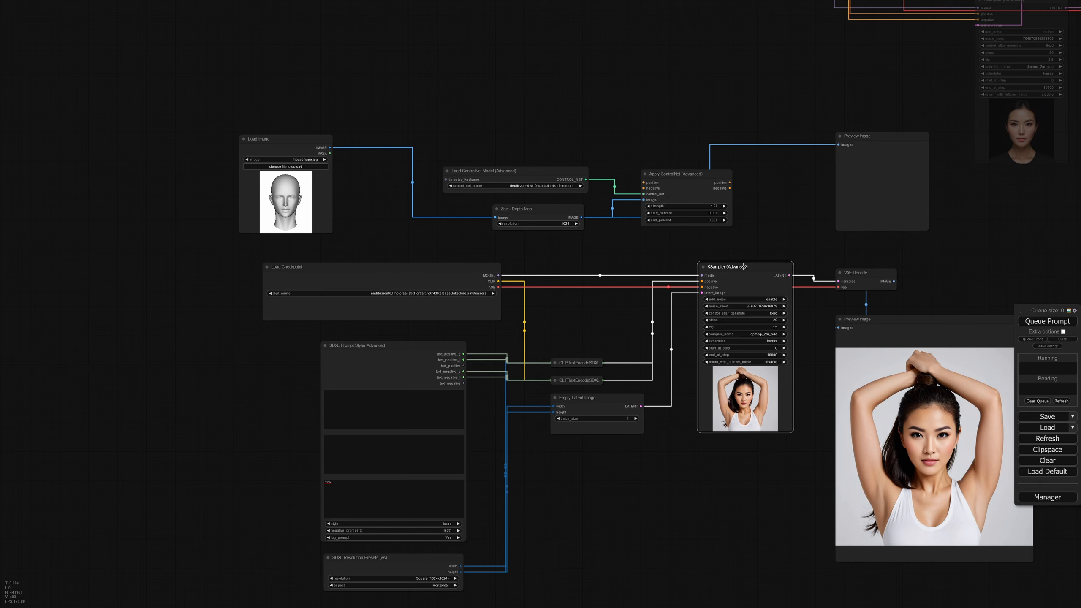
# Step: Expand the upper CLIPTextEncodeSDXL node, connect its conditioning output to the Apply ControlNet (Advanced) positive input, and collapse it again
pyautogui.click(555, 362)
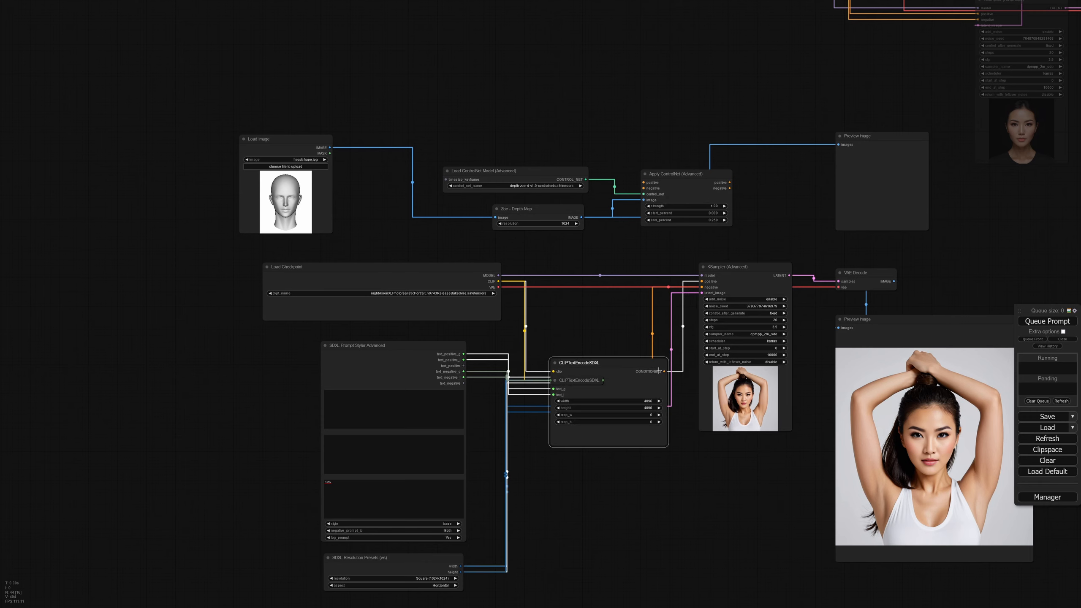
pyautogui.moveTo(659, 371); pyautogui.dragTo(643, 182)
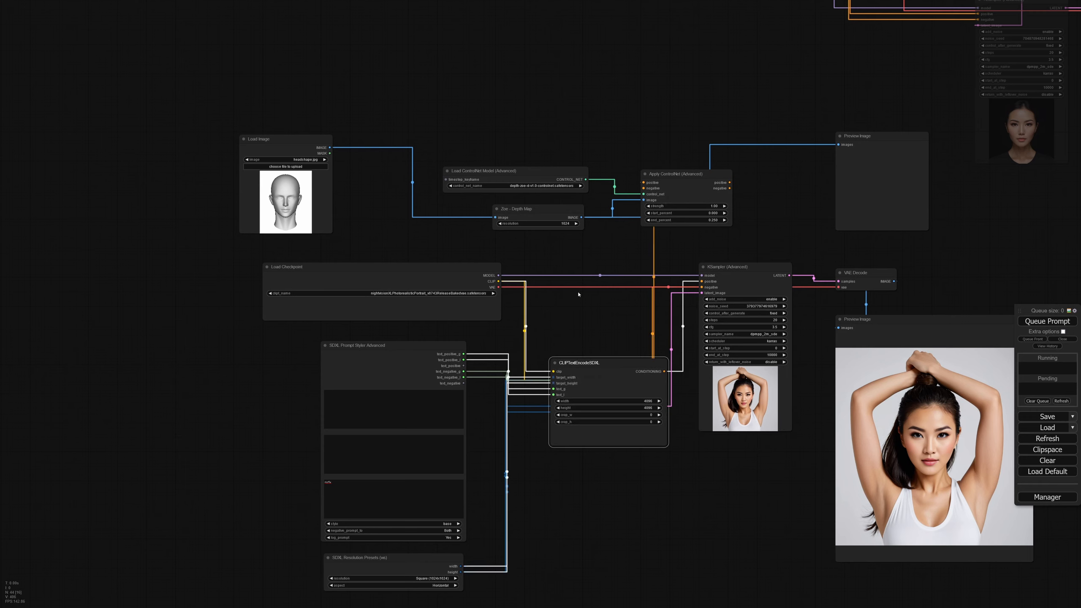
pyautogui.click(554, 363)
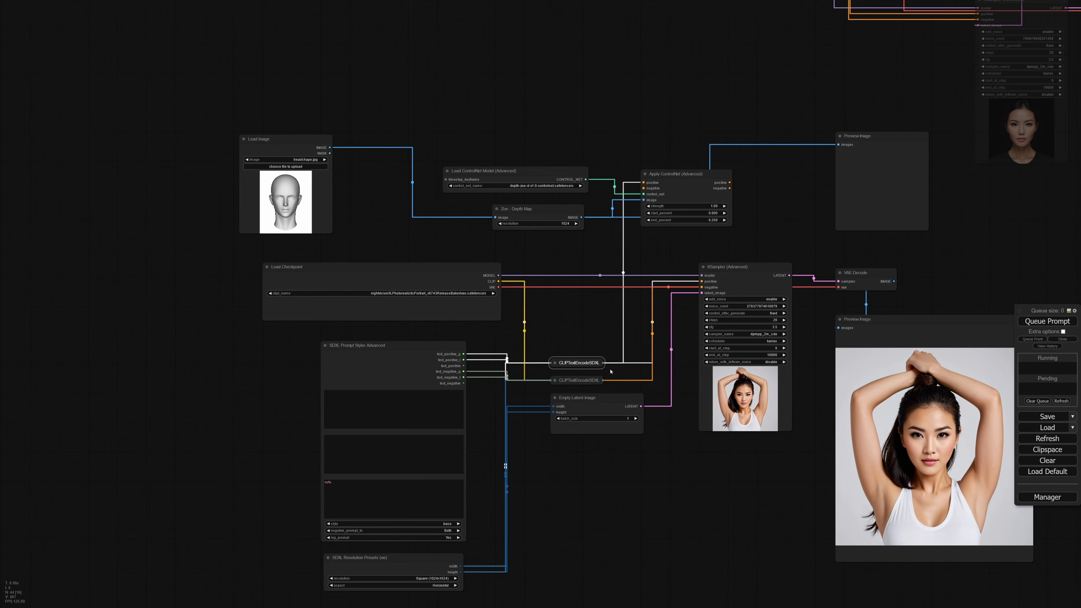
# Step: Try to connect the lower CLIPTextEncodeSDXL node's conditioning output to the Apply ControlNet (Advanced) node, and collapse the encoder again
pyautogui.click(554, 380)
pyautogui.moveTo(663, 388); pyautogui.dragTo(643, 183)
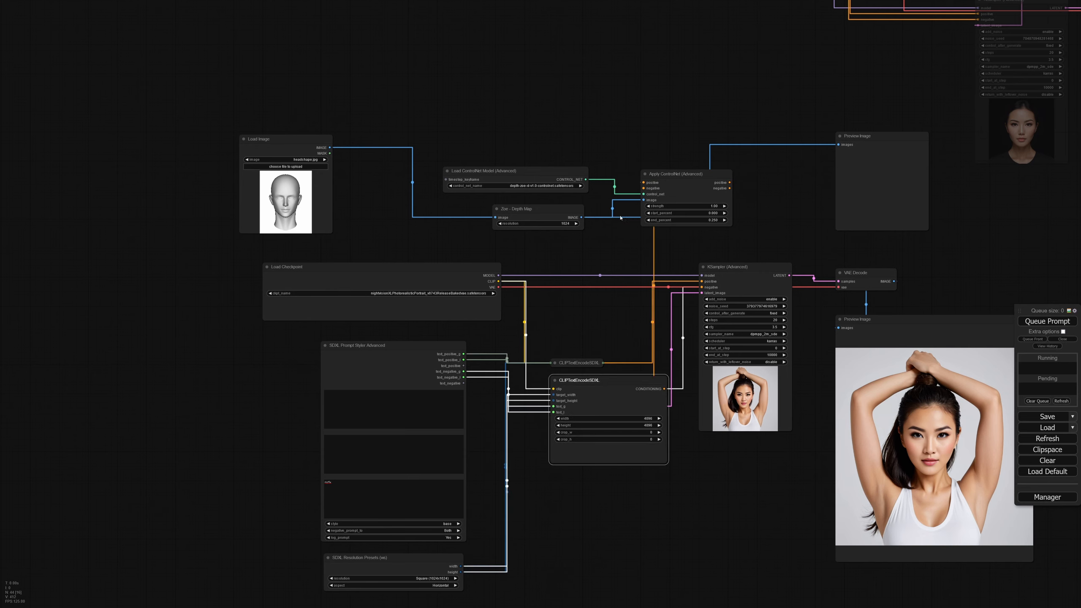
pyautogui.click(554, 381)
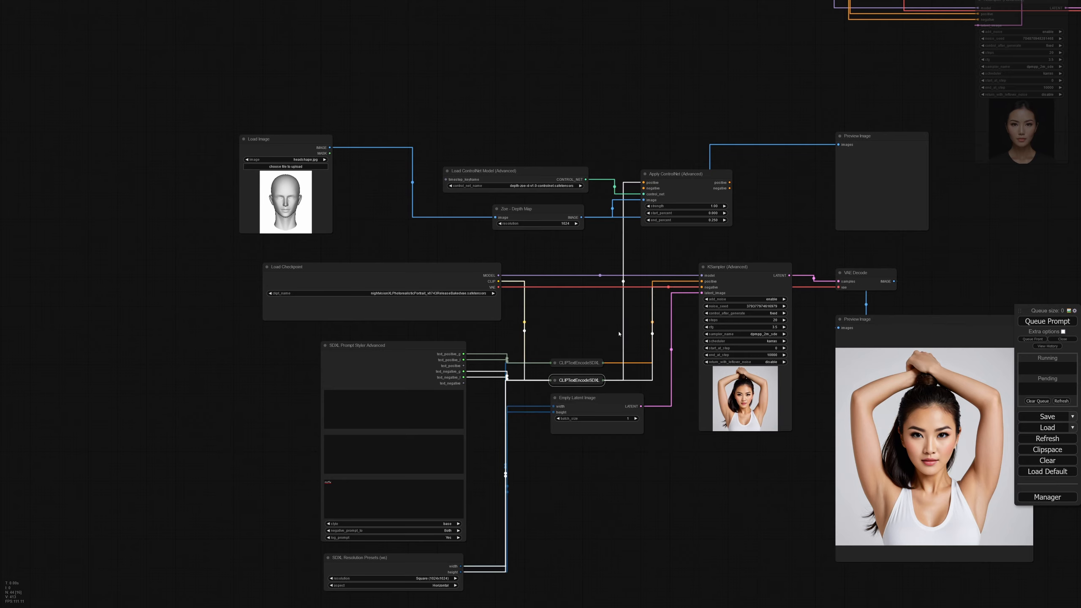
# Step: Move the Load ControlNet Model and Zoe Depth Map nodes beside Load Image, and shift both text encoders and Empty Latent Image upward
pyautogui.moveTo(511, 178); pyautogui.dragTo(444, 146)
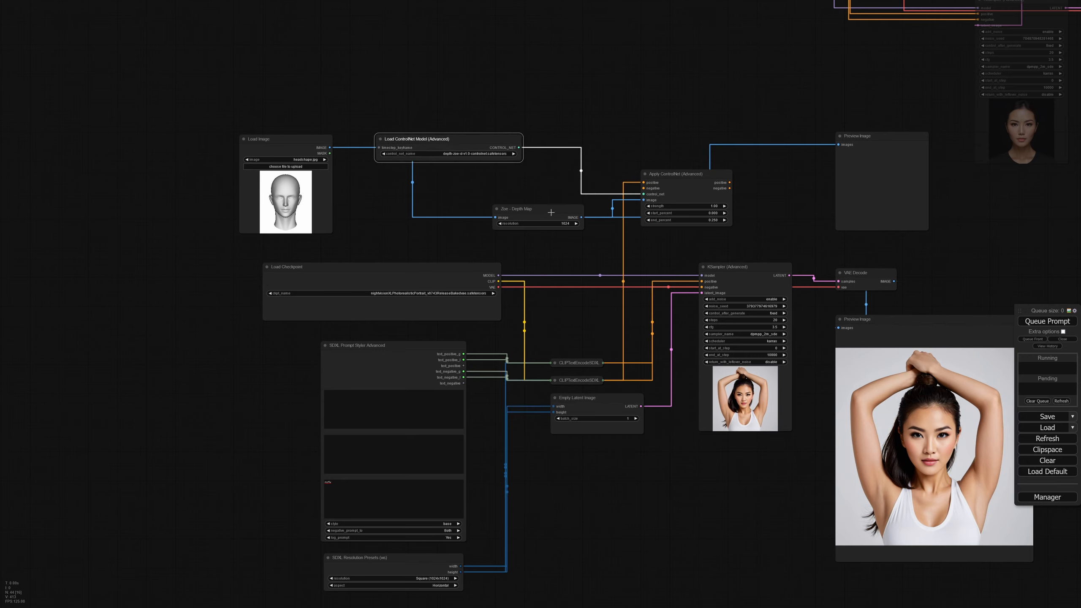
pyautogui.moveTo(552, 209); pyautogui.dragTo(469, 185)
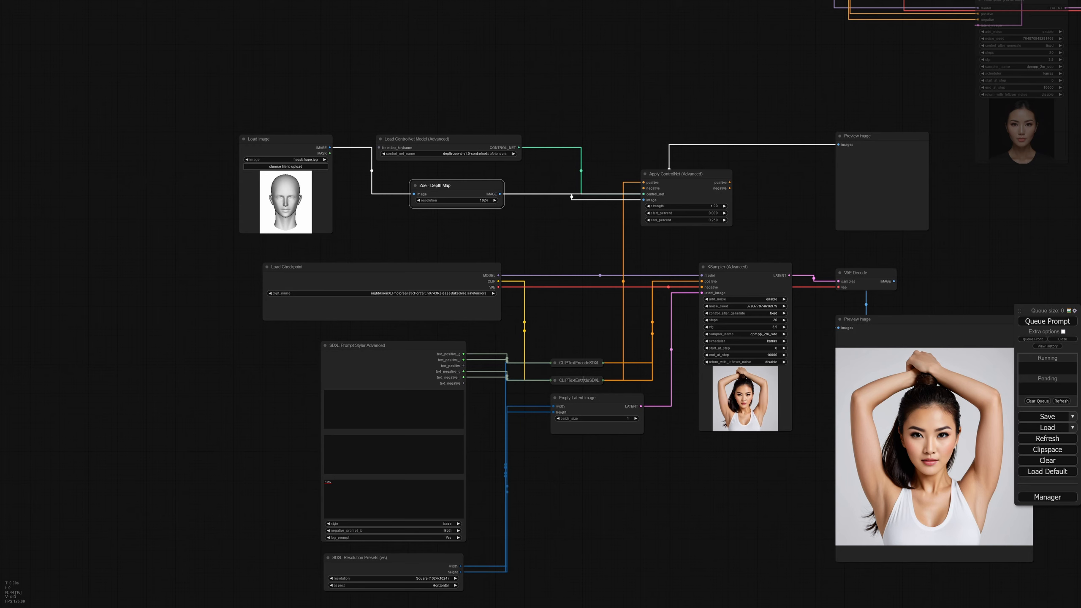
pyautogui.moveTo(566, 363); pyautogui.dragTo(557, 316)
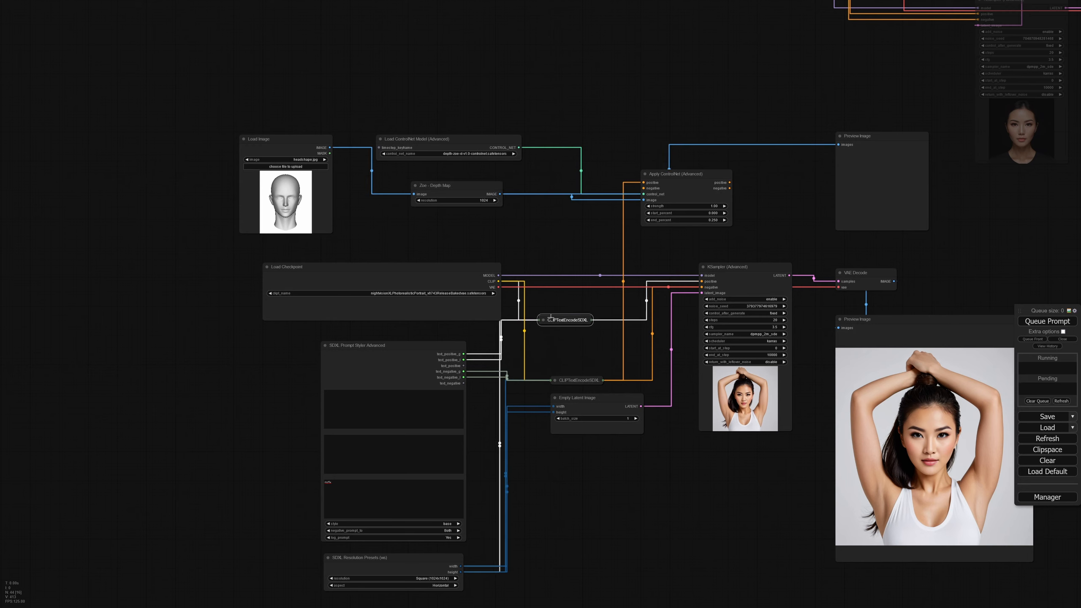
pyautogui.moveTo(574, 379); pyautogui.dragTo(569, 341)
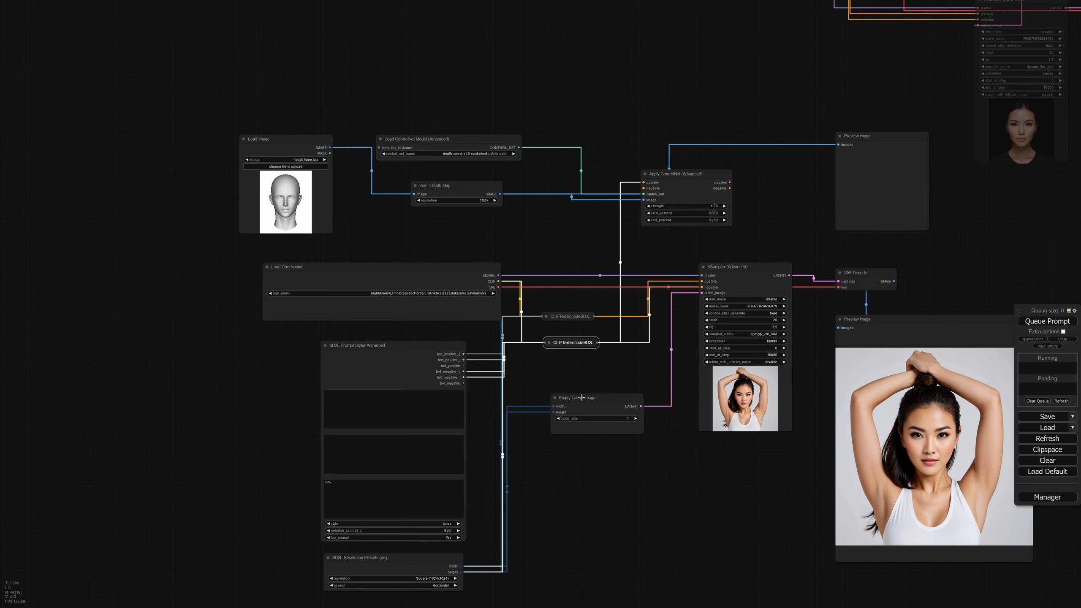
pyautogui.moveTo(579, 398); pyautogui.dragTo(558, 389)
# Step: Place Apply ControlNet (Advanced) beside its model loader and connect its positive and negative outputs to the matching KSampler (Advanced) inputs
pyautogui.moveTo(689, 180); pyautogui.dragTo(702, 281)
pyautogui.moveTo(639, 154); pyautogui.dragTo(702, 287)
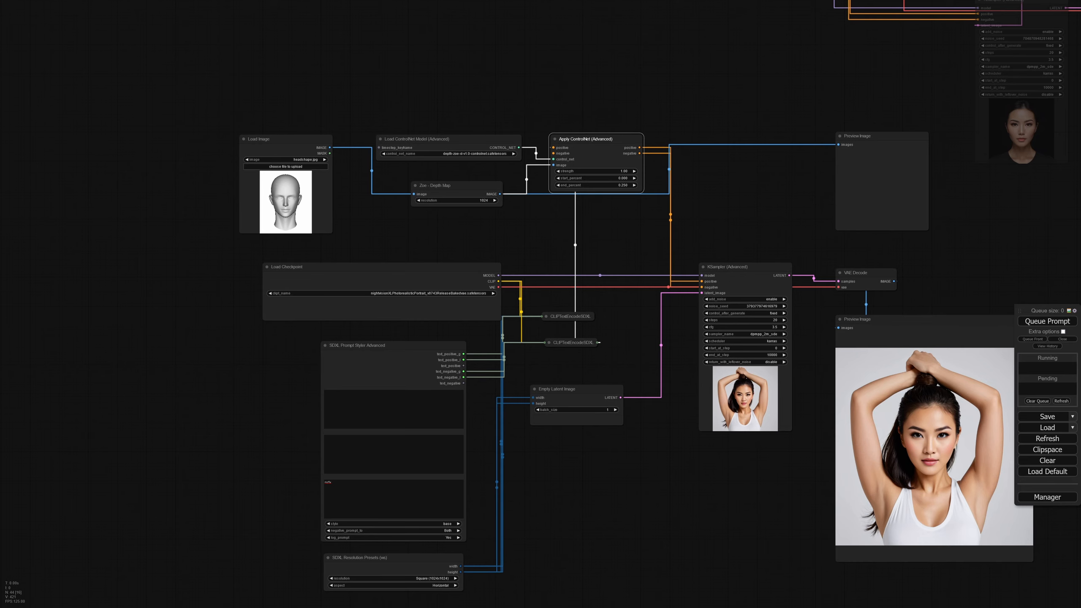
# Step: Enter a positive prompt for a photo of an asian woman with tied back hair, (head straight:1.2), (facing forward:1.2), (symmetrical face:1.2), (tshirt), (white background)
pyautogui.click(426, 411)
pyautogui.write('a photo of a asian woman tied back hair, detailed skin, (looking at the camera), (head straight:1.2), (facing forward:1.2), (symmetrical face:1.2), (tshirt), (soft lighting:1.2), (white background), center frame')
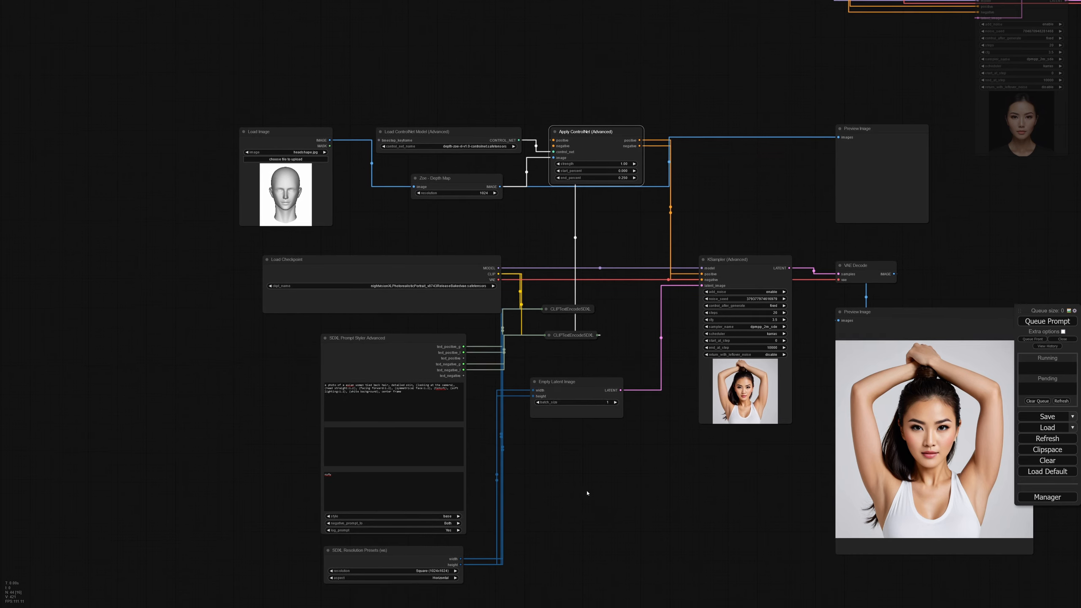
# Step: Examine the depth map preview, the Apply ControlNet settings and connections, and the generated portrait
pyautogui.moveTo(585, 515); pyautogui.dragTo(547, 468)
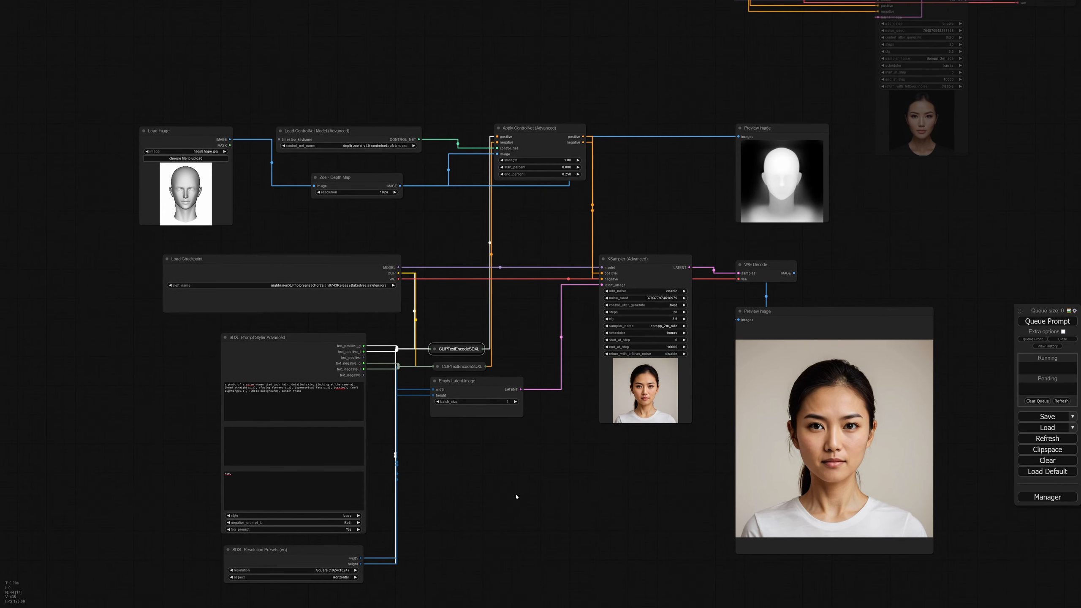
pyautogui.scroll(5, 549, 215)
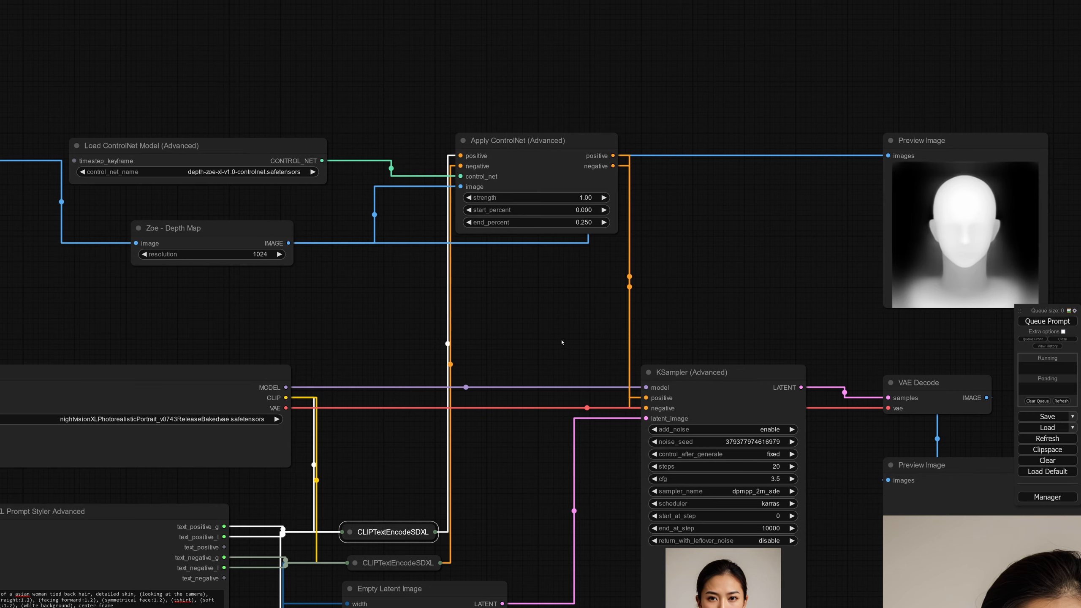
pyautogui.scroll(-6, 561, 342)
pyautogui.moveTo(502, 396); pyautogui.dragTo(510, 265)
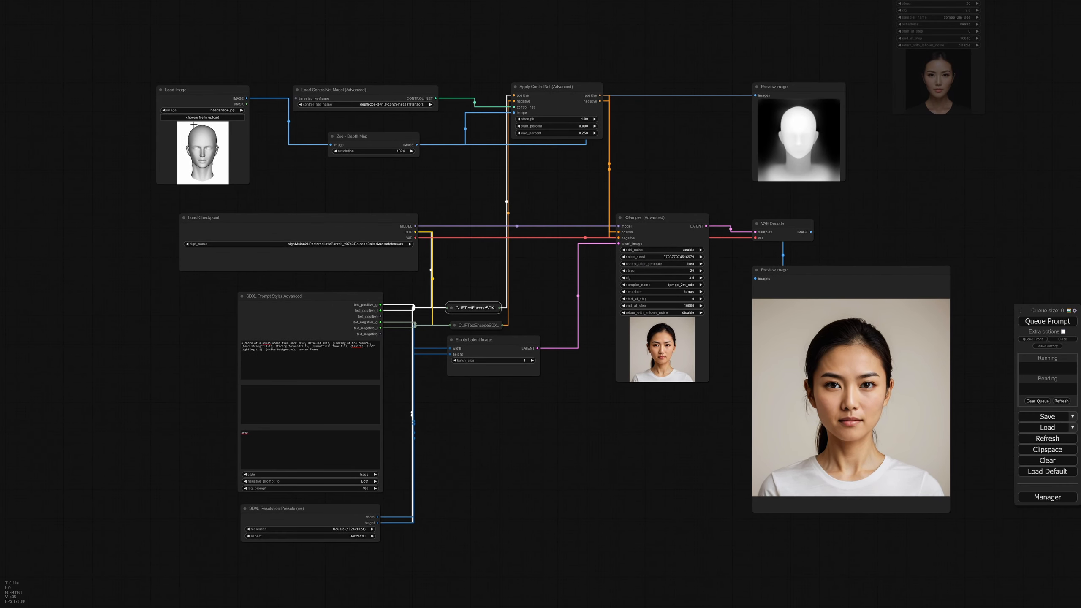
pyautogui.moveTo(193, 123)
pyautogui.mouseDown()
pyautogui.moveTo(213, 124)
pyautogui.moveTo(191, 124)
pyautogui.mouseUp()
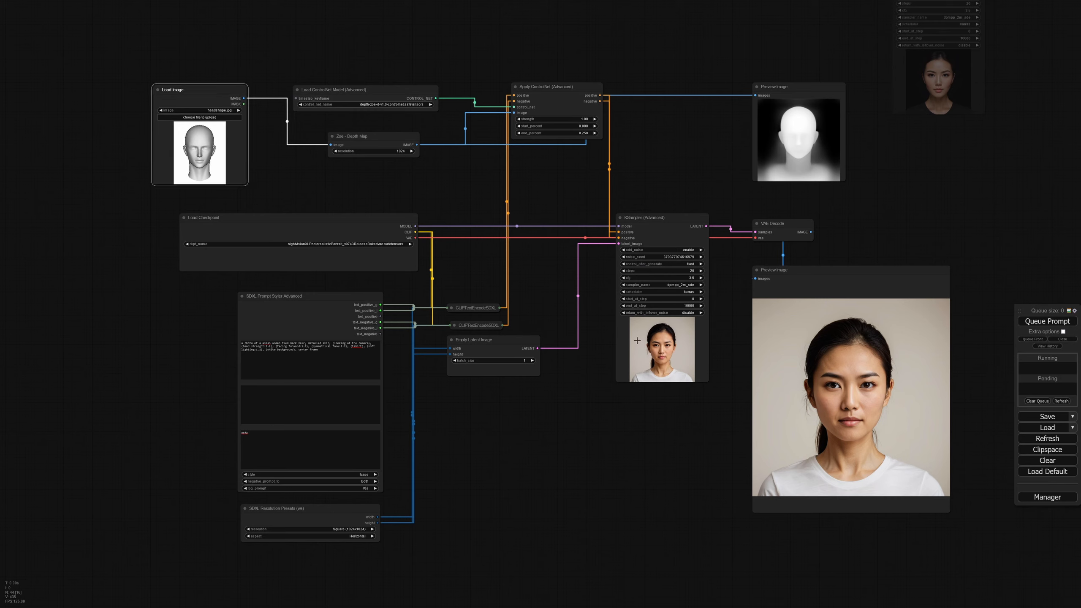
pyautogui.moveTo(551, 452); pyautogui.dragTo(484, 414)
pyautogui.moveTo(736, 230)
pyautogui.mouseDown()
pyautogui.moveTo(749, 234)
pyautogui.moveTo(739, 232)
pyautogui.mouseUp()
pyautogui.moveTo(485, 427); pyautogui.dragTo(516, 417)
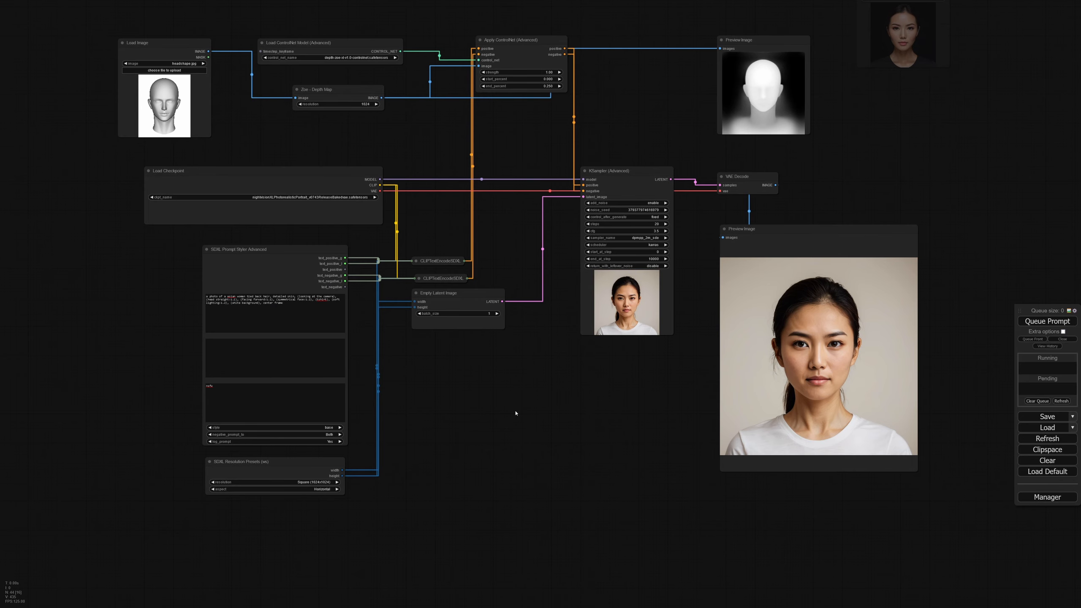
pyautogui.moveTo(456, 402); pyautogui.dragTo(528, 403)
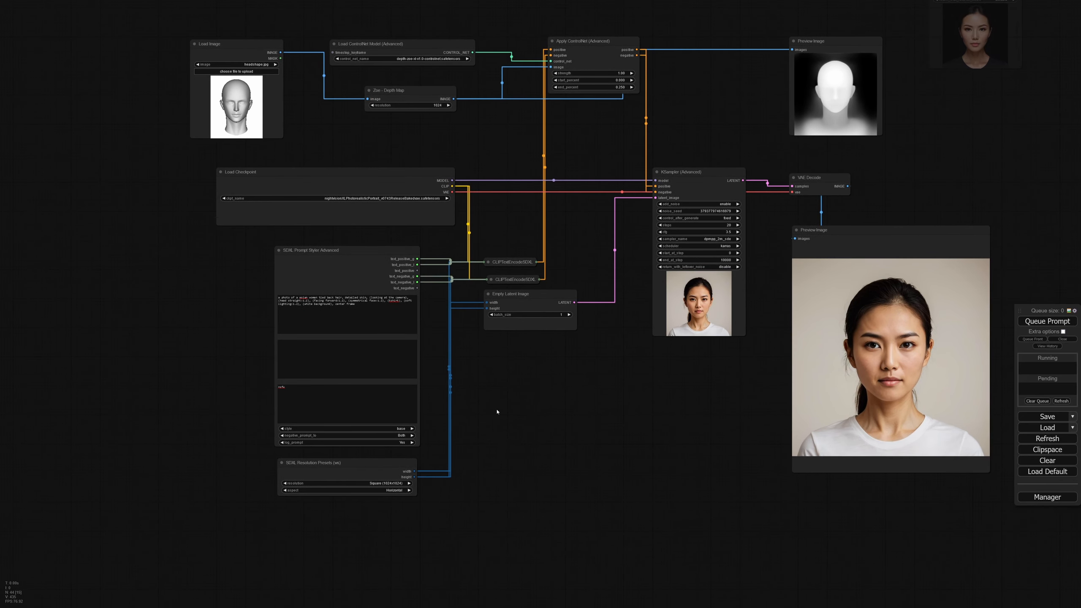
pyautogui.moveTo(387, 464); pyautogui.dragTo(384, 462)
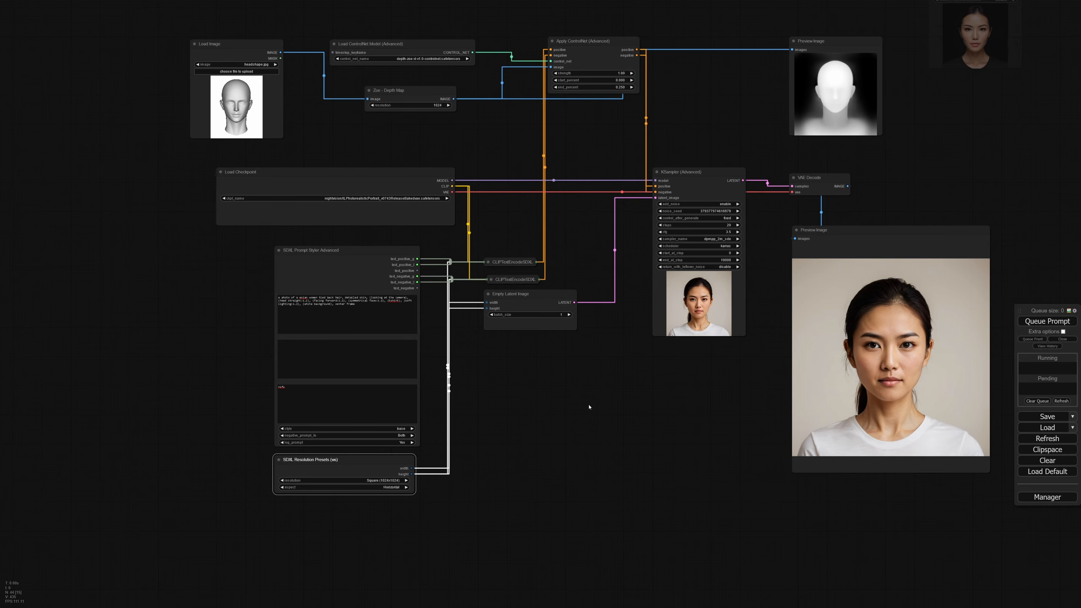
pyautogui.moveTo(664, 420); pyautogui.dragTo(623, 436)
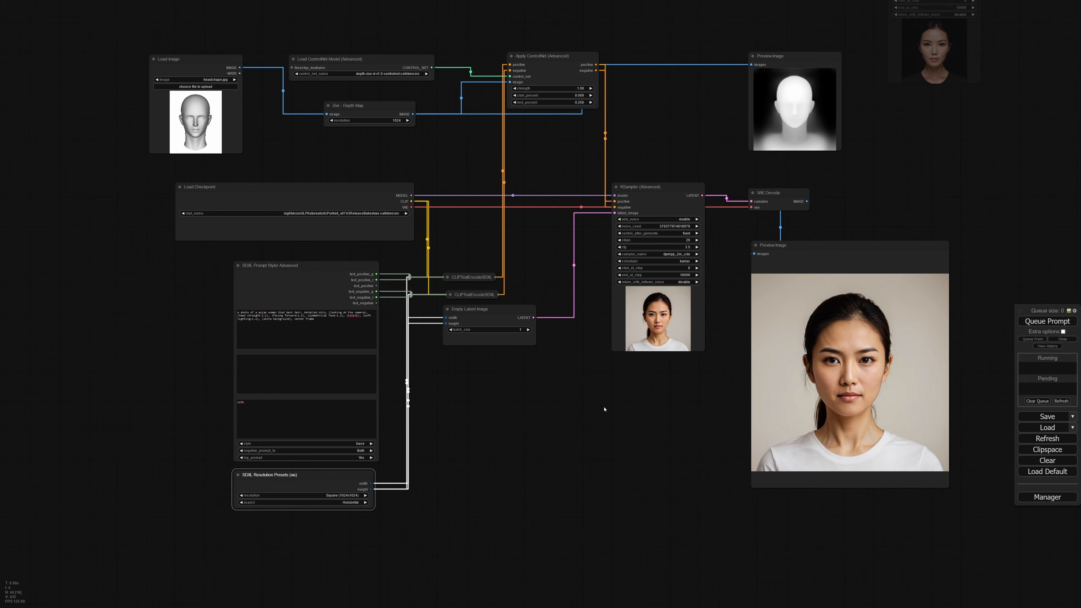
# Step: Move the two collapsed CLIPTextEncodeSDXL nodes higher and space them apart above the Empty Latent Image node
pyautogui.scroll(3, 573, 412)
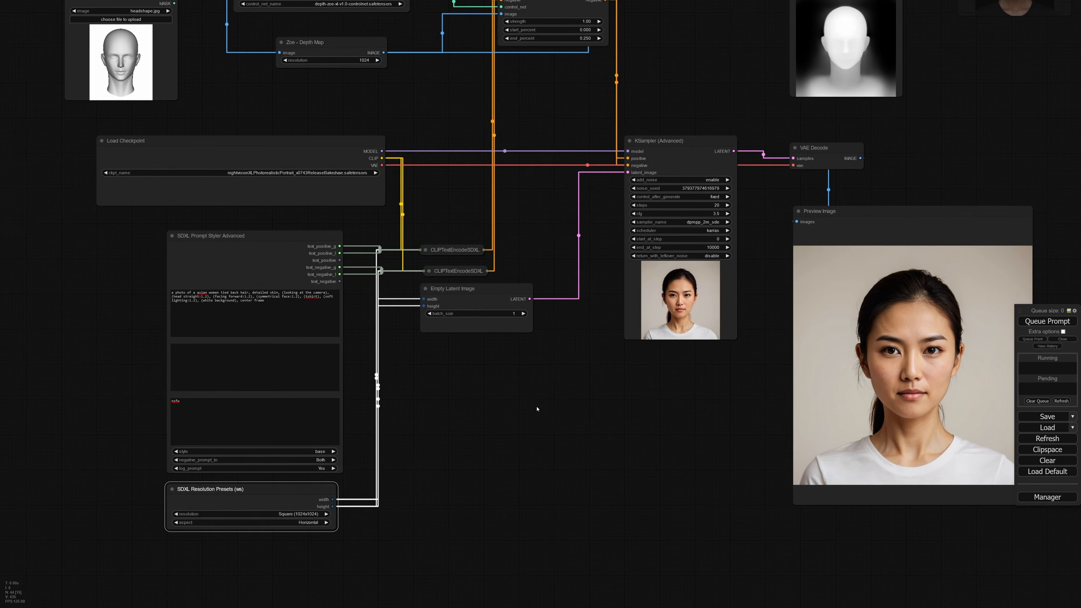
pyautogui.moveTo(469, 252); pyautogui.dragTo(470, 200)
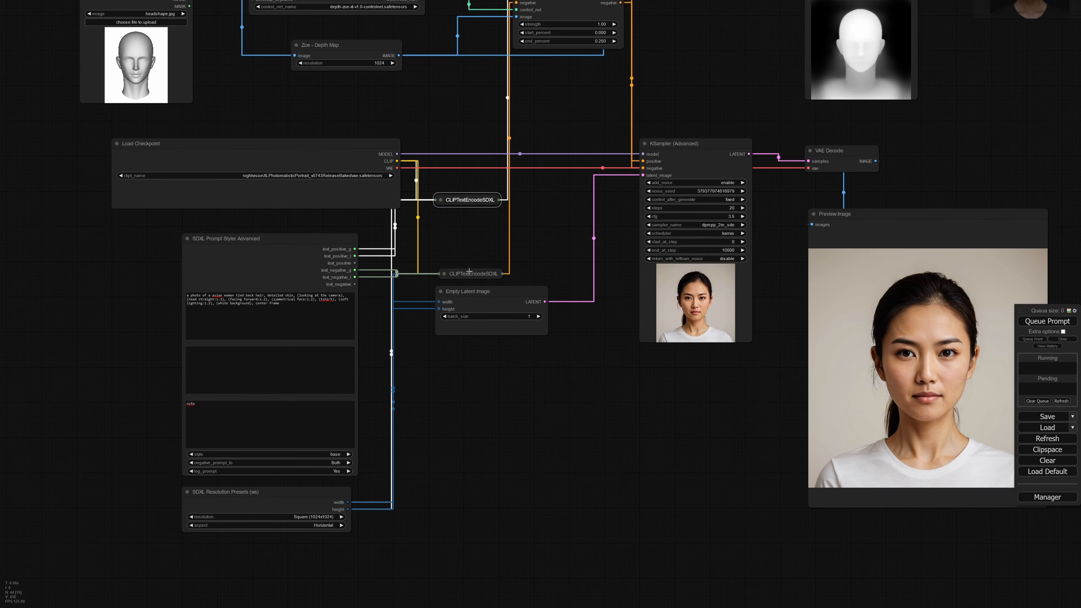
pyautogui.moveTo(473, 273)
pyautogui.mouseDown()
pyautogui.moveTo(470, 221)
pyautogui.moveTo(468, 253)
pyautogui.mouseUp()
pyautogui.moveTo(580, 386); pyautogui.dragTo(567, 417)
pyautogui.click(567, 418)
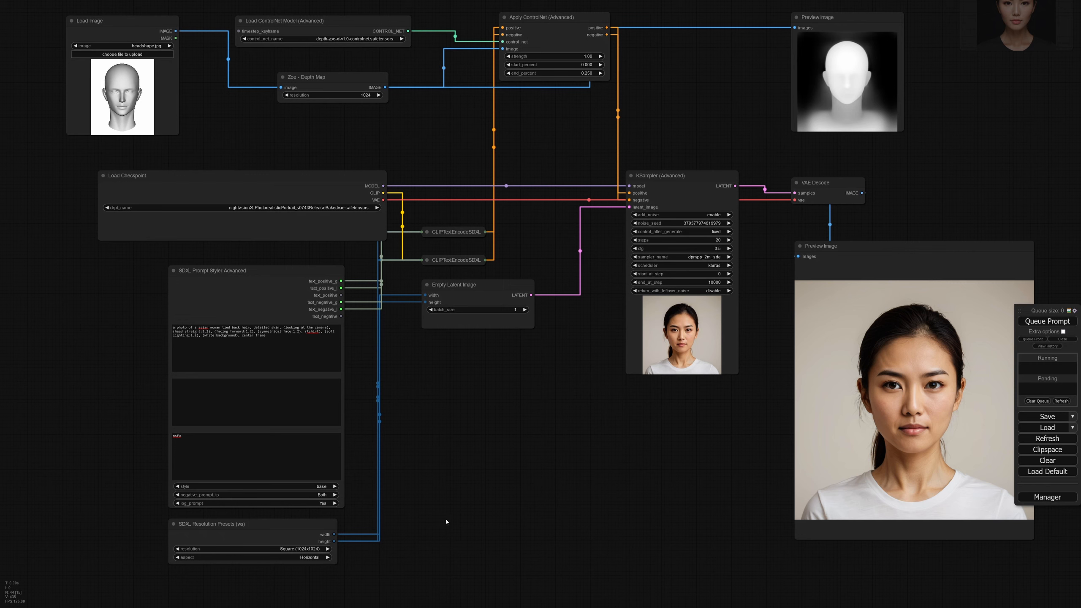
pyautogui.moveTo(463, 518); pyautogui.dragTo(497, 531)
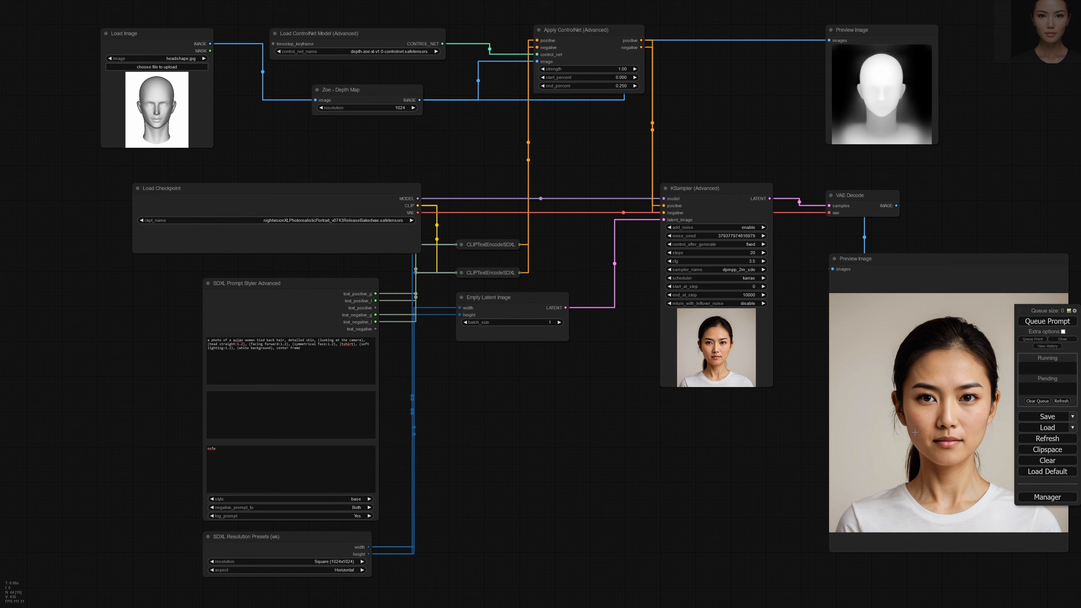
pyautogui.click(743, 235)
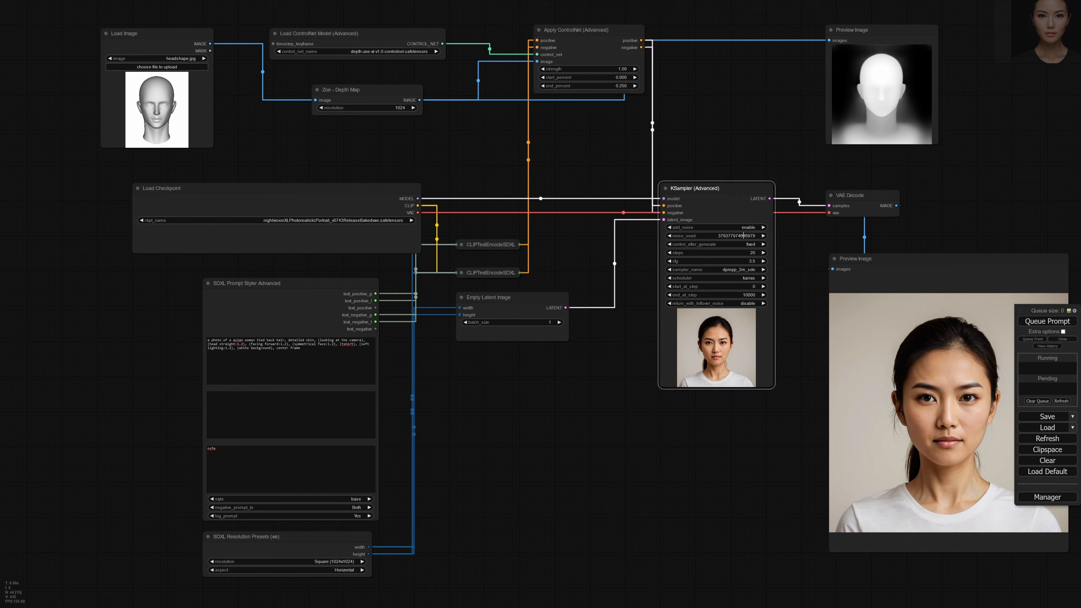
pyautogui.click(1046, 320)
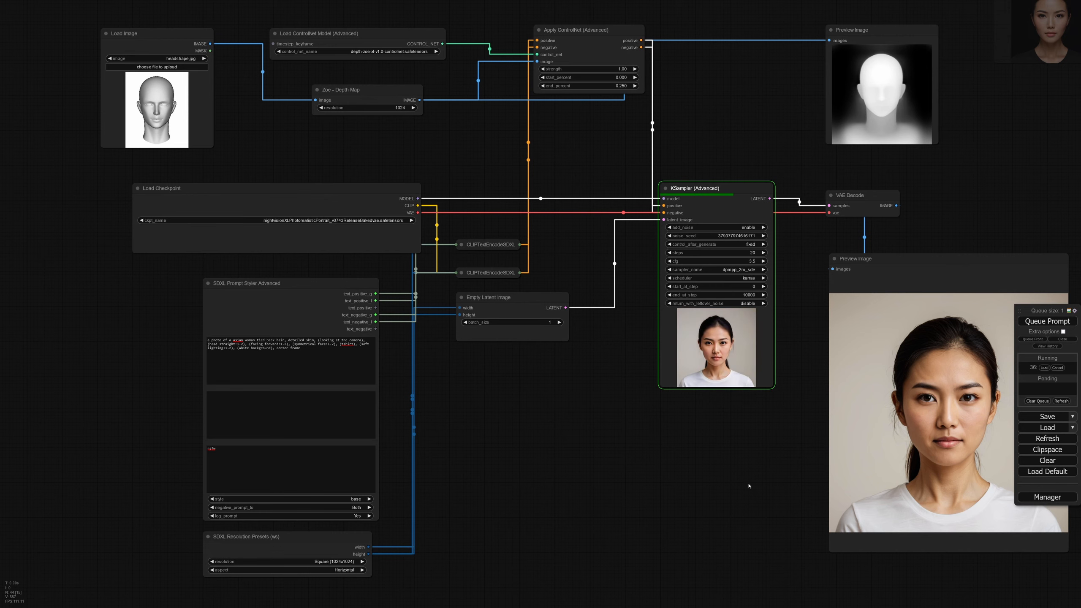
pyautogui.moveTo(749, 485); pyautogui.dragTo(526, 459)
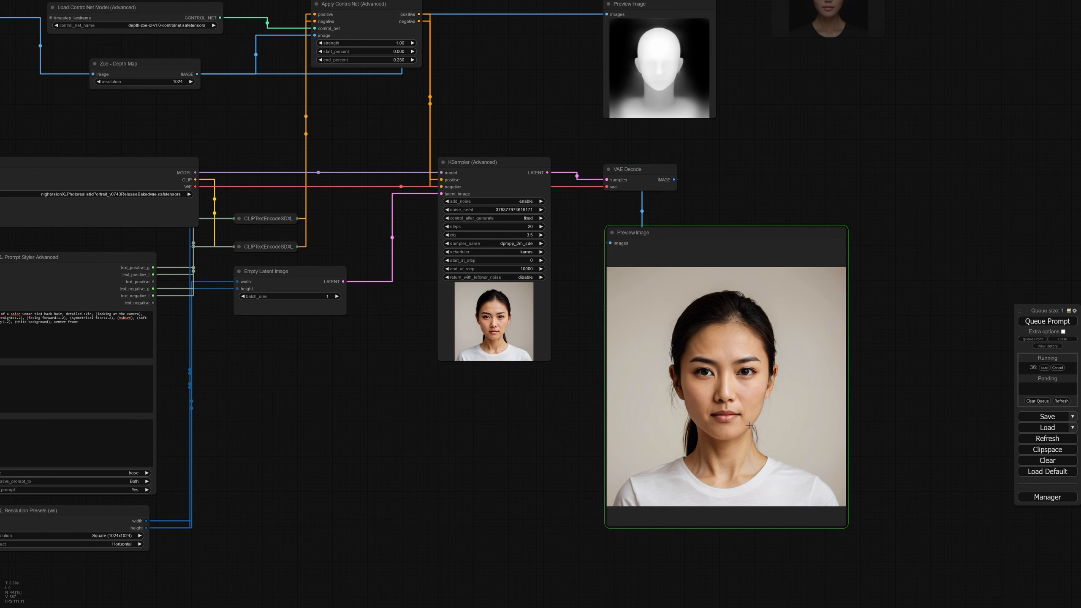
pyautogui.moveTo(442, 463); pyautogui.dragTo(660, 446)
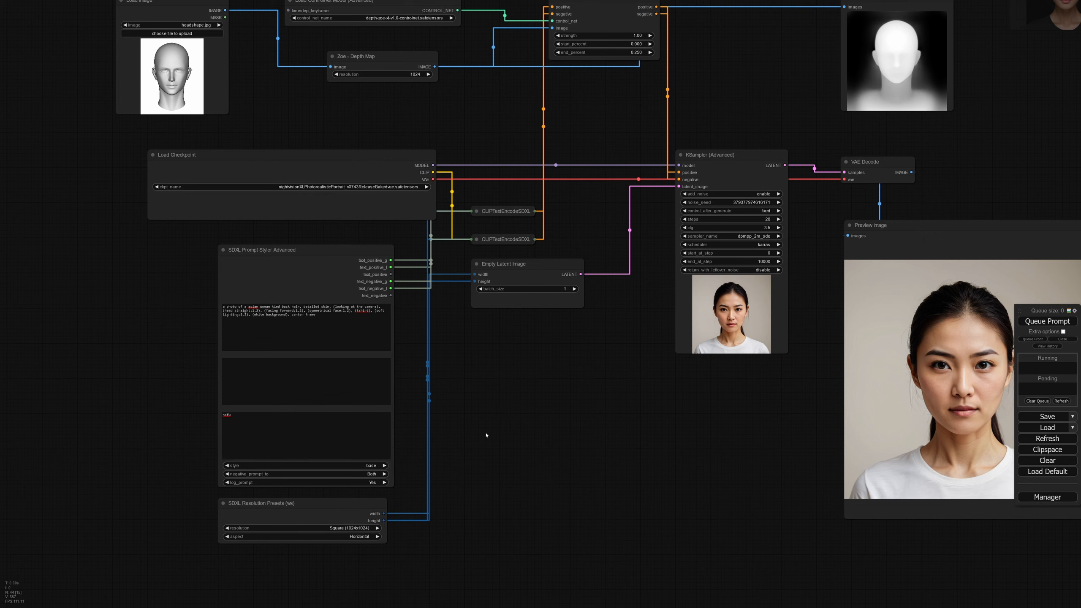
pyautogui.moveTo(486, 435); pyautogui.dragTo(637, 361)
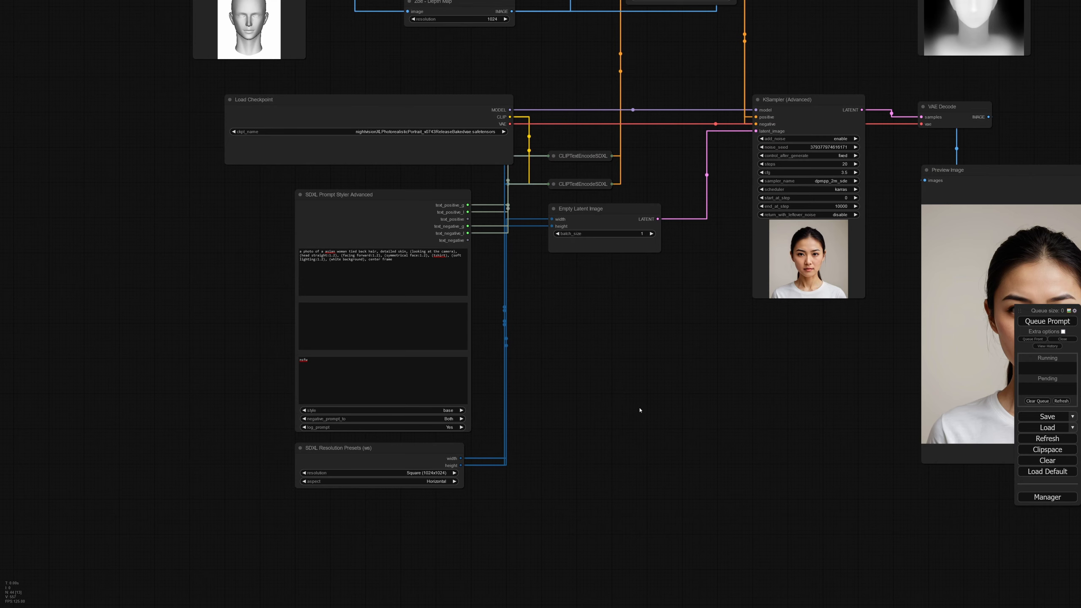
# Step: Remove "(looking at the camera)" from the positive prompt in the SDXL Prompt Styler Advanced node
pyautogui.moveTo(600, 375); pyautogui.dragTo(649, 379)
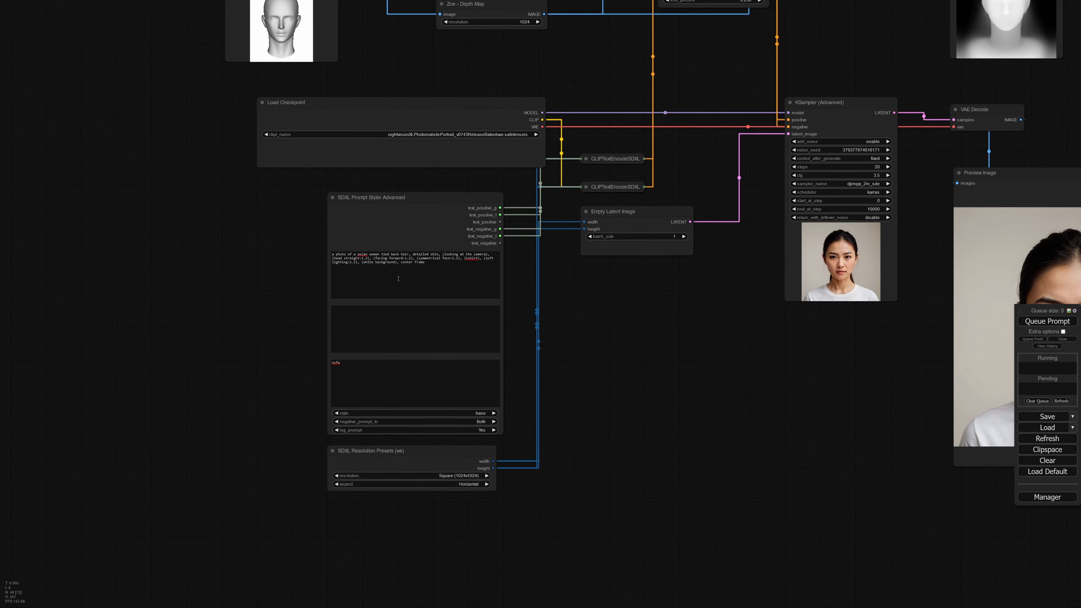
pyautogui.moveTo(446, 268); pyautogui.dragTo(265, 255)
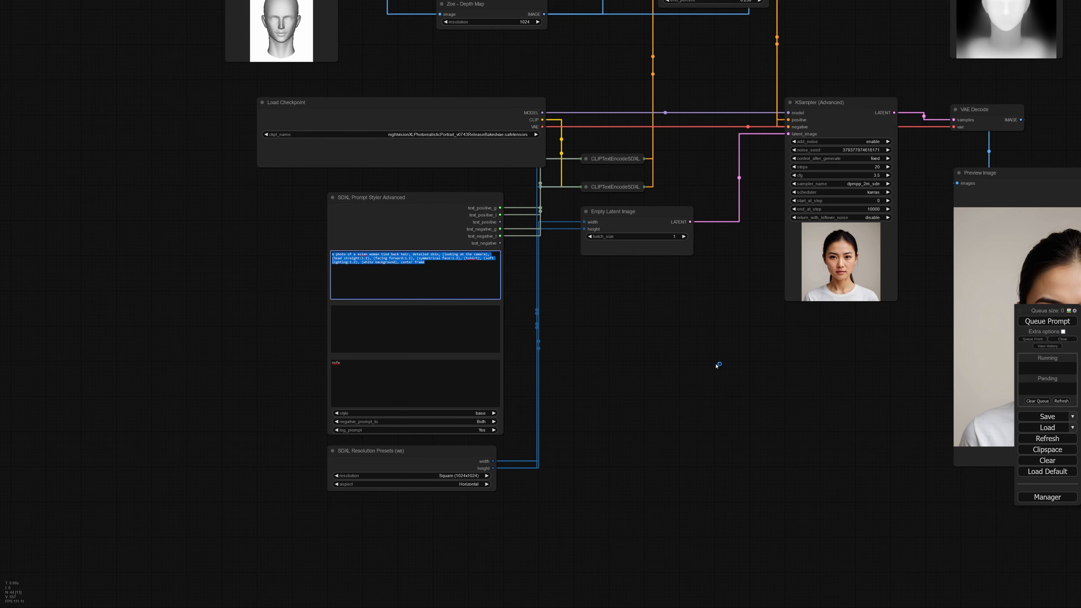
pyautogui.moveTo(812, 372); pyautogui.dragTo(783, 364)
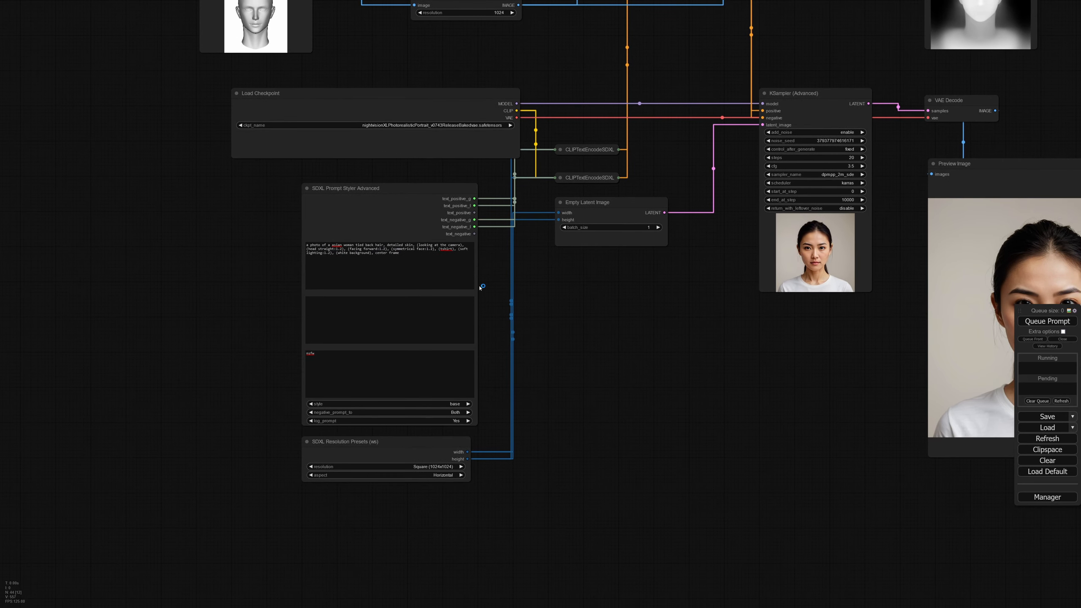
pyautogui.click(415, 252)
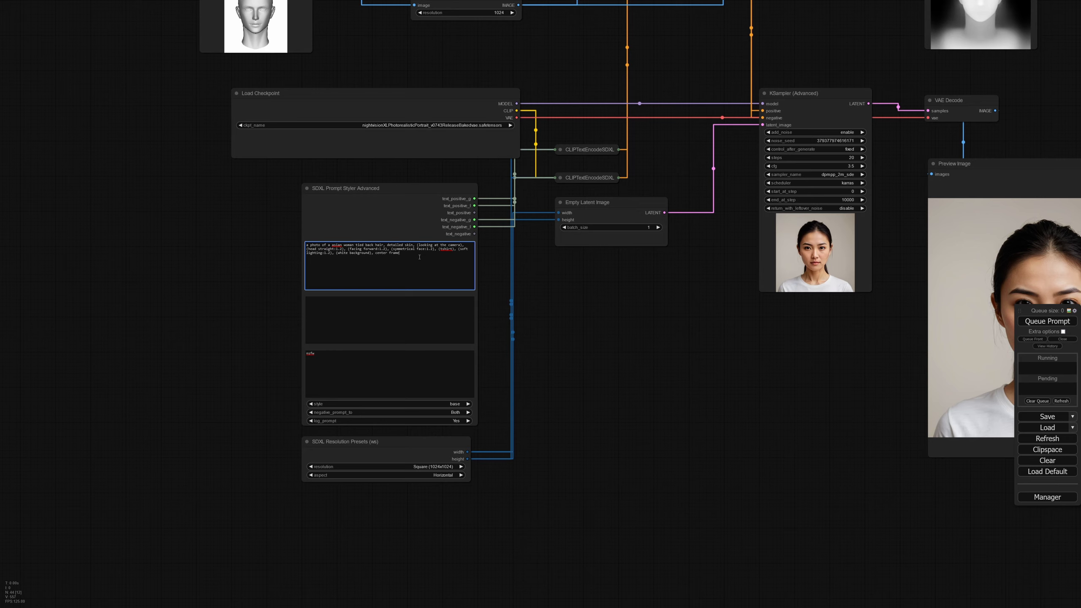
pyautogui.moveTo(416, 246); pyautogui.dragTo(461, 246)
pyautogui.press('BackSpace')
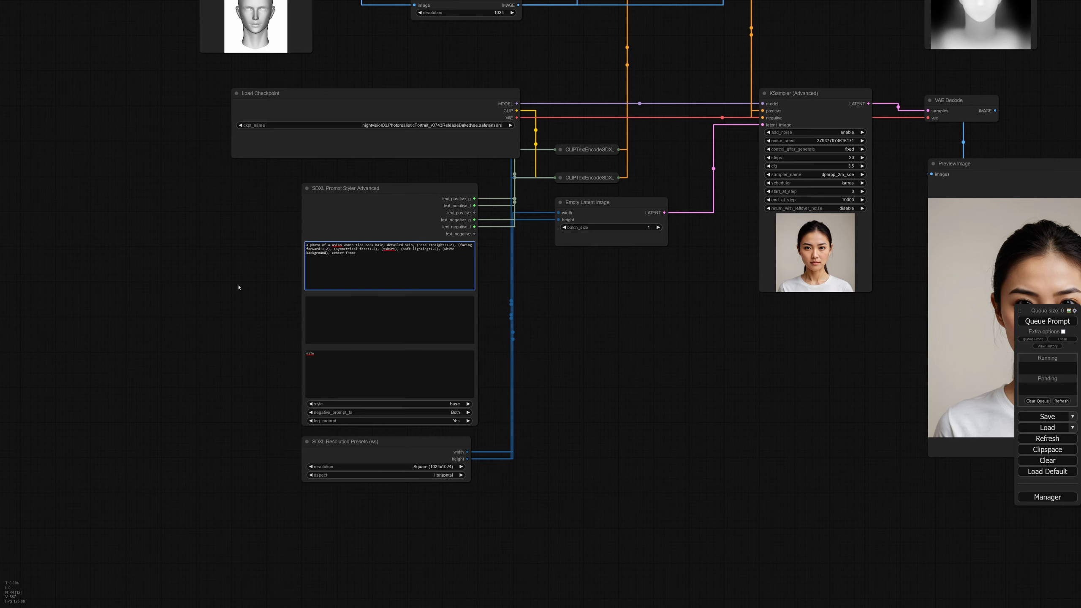
pyautogui.moveTo(239, 288); pyautogui.dragTo(256, 329)
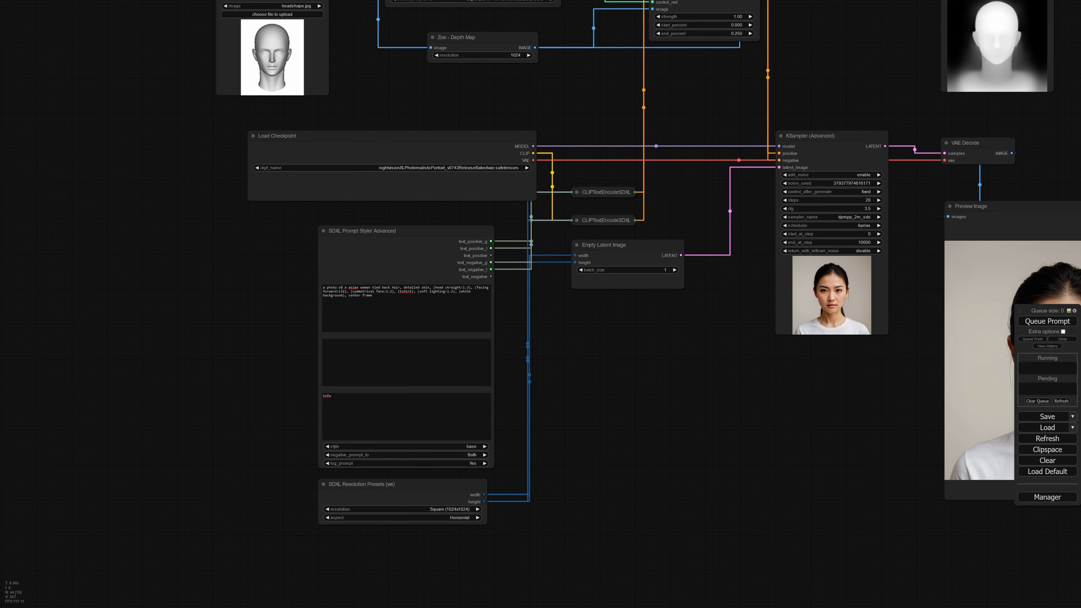
# Step: Remove "(symmetrical face:1.2)" from the positive prompt, keeping "(facing forward:1.2)" before it
pyautogui.moveTo(349, 292); pyautogui.dragTo(477, 288)
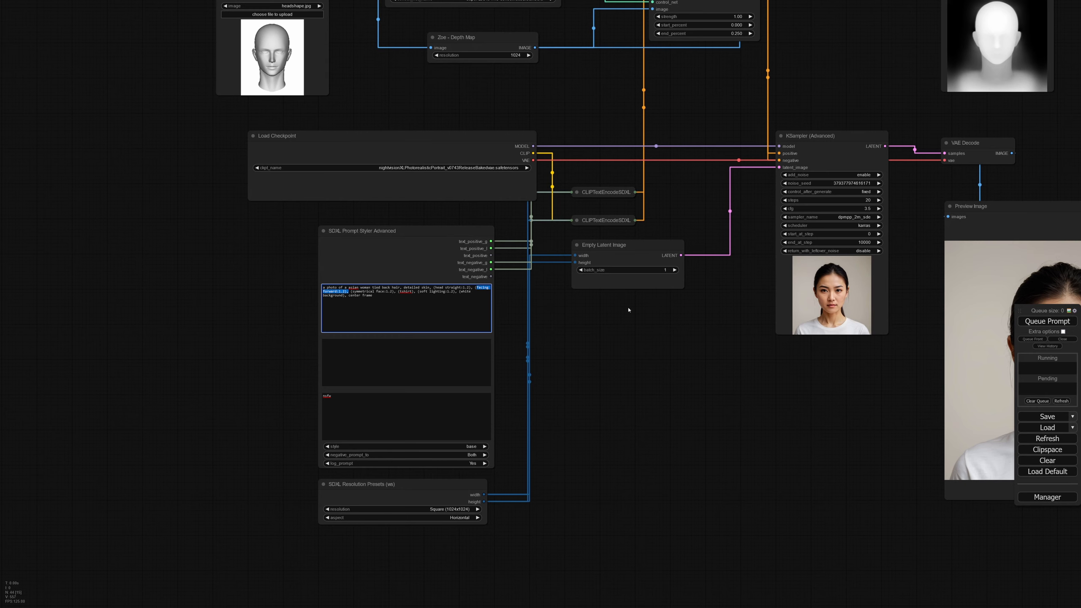
pyautogui.moveTo(634, 334); pyautogui.dragTo(642, 400)
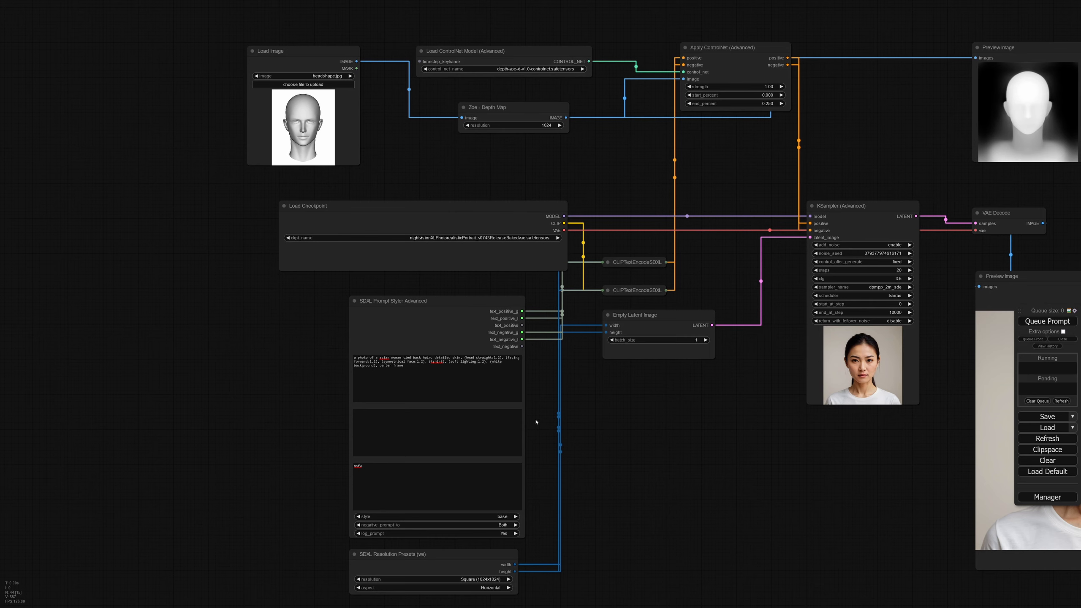
pyautogui.moveTo(646, 528); pyautogui.dragTo(645, 486)
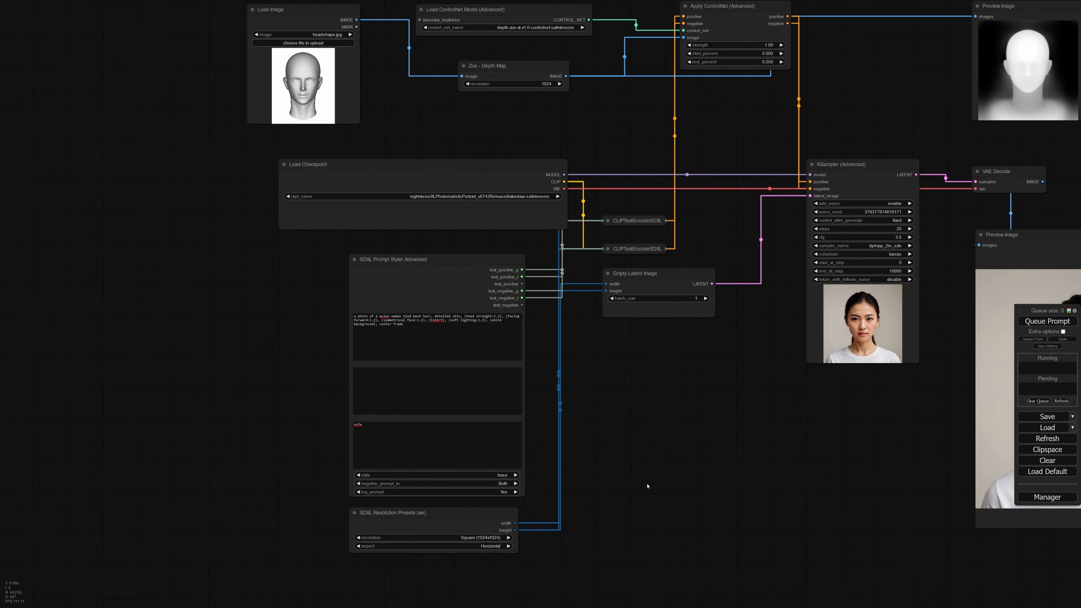
pyautogui.scroll(3, 623, 474)
pyautogui.moveTo(602, 387); pyautogui.dragTo(665, 463)
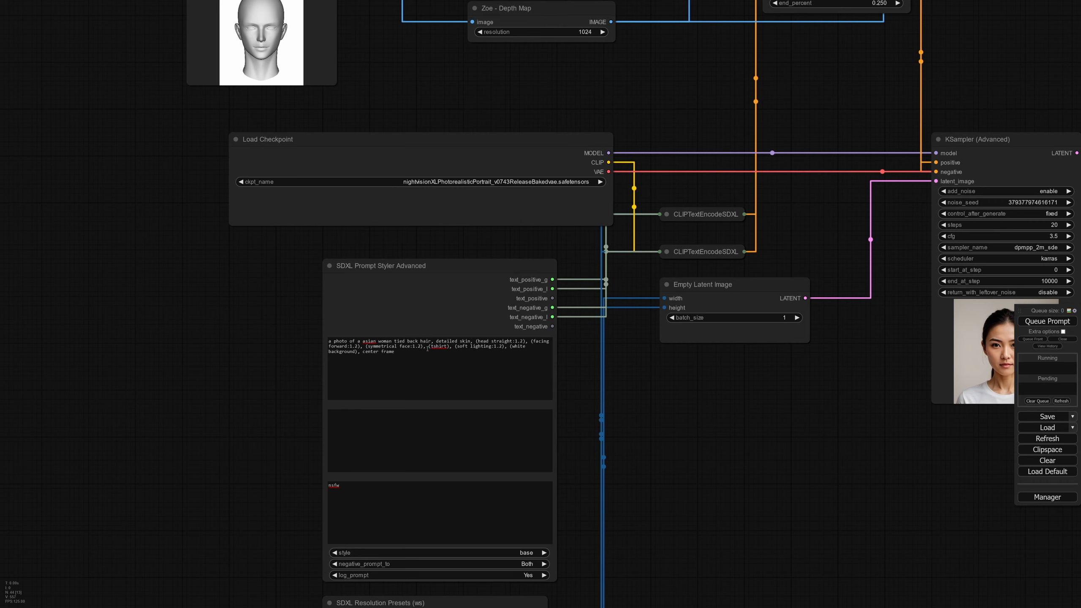
pyautogui.moveTo(427, 349); pyautogui.dragTo(366, 346)
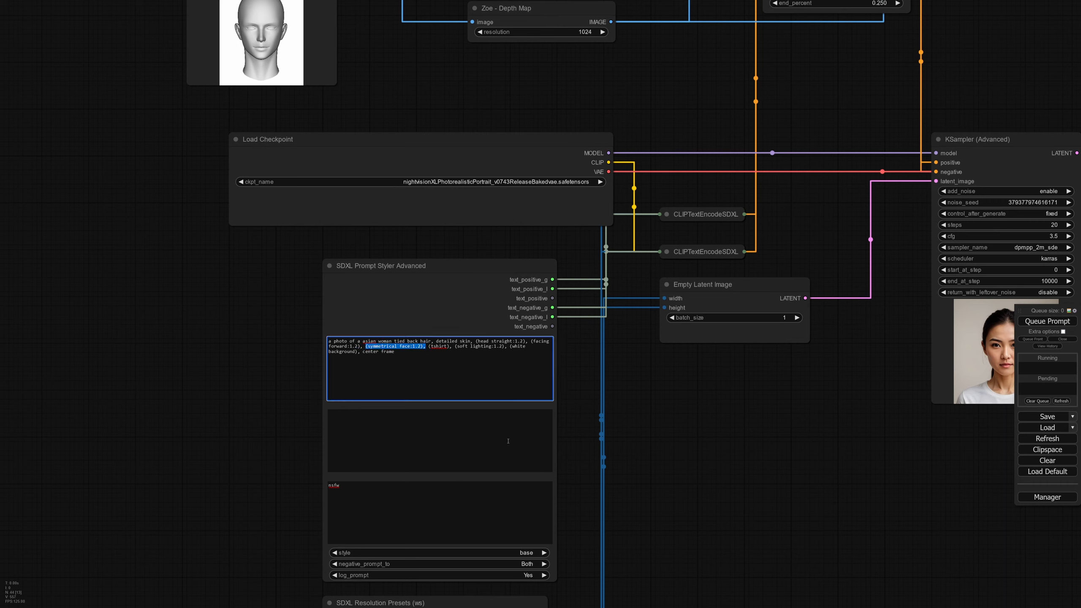
pyautogui.press('BackSpace')
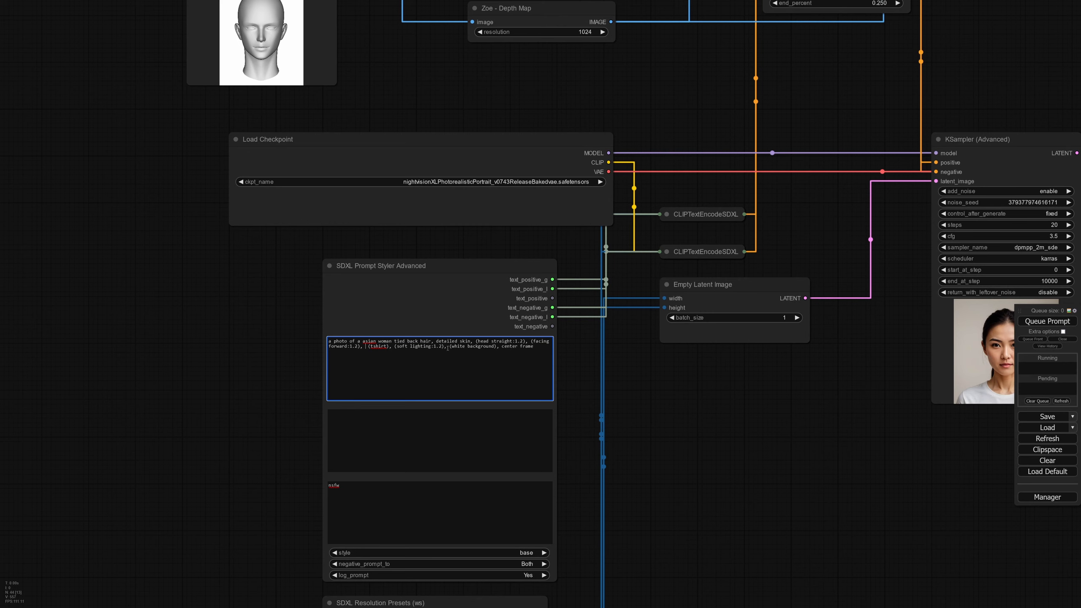
# Step: Delete "(soft lighting:1.2)" and "center frame" from the positive prompt and clean up the leftover spacing
pyautogui.moveTo(448, 348); pyautogui.dragTo(394, 348)
pyautogui.press('BackSpace')
pyautogui.moveTo(482, 347); pyautogui.dragTo(446, 346)
pyautogui.press('BackSpace')
pyautogui.press('BackSpace')
pyautogui.click(368, 347)
pyautogui.press('BackSpace')
pyautogui.click(747, 439)
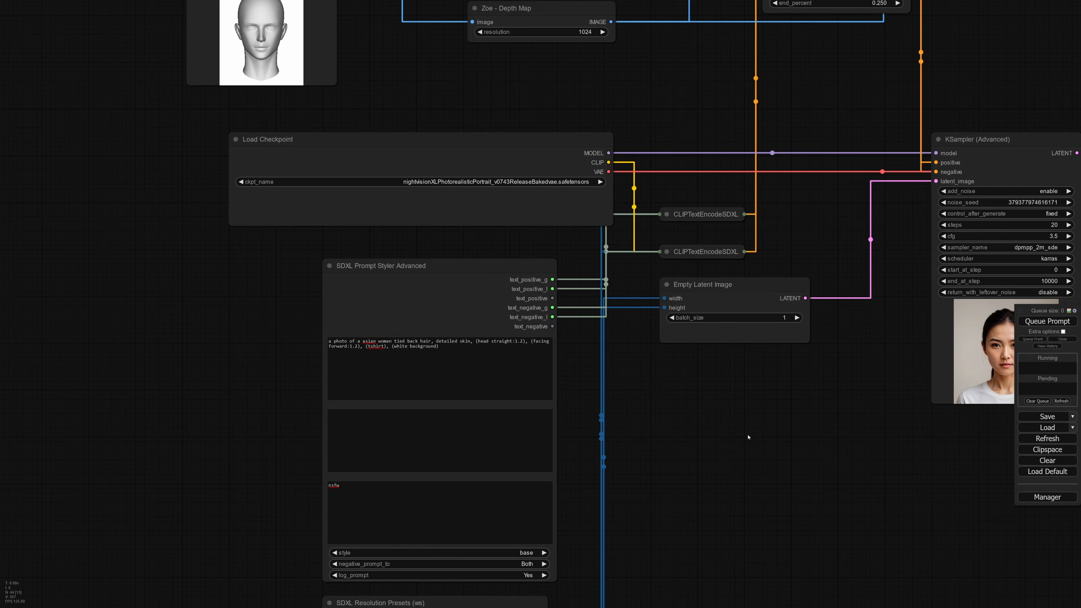
# Step: Queue the prompt with the shortened positive text and view the generated portrait
pyautogui.scroll(-2, 712, 449)
pyautogui.moveTo(711, 449); pyautogui.dragTo(576, 366)
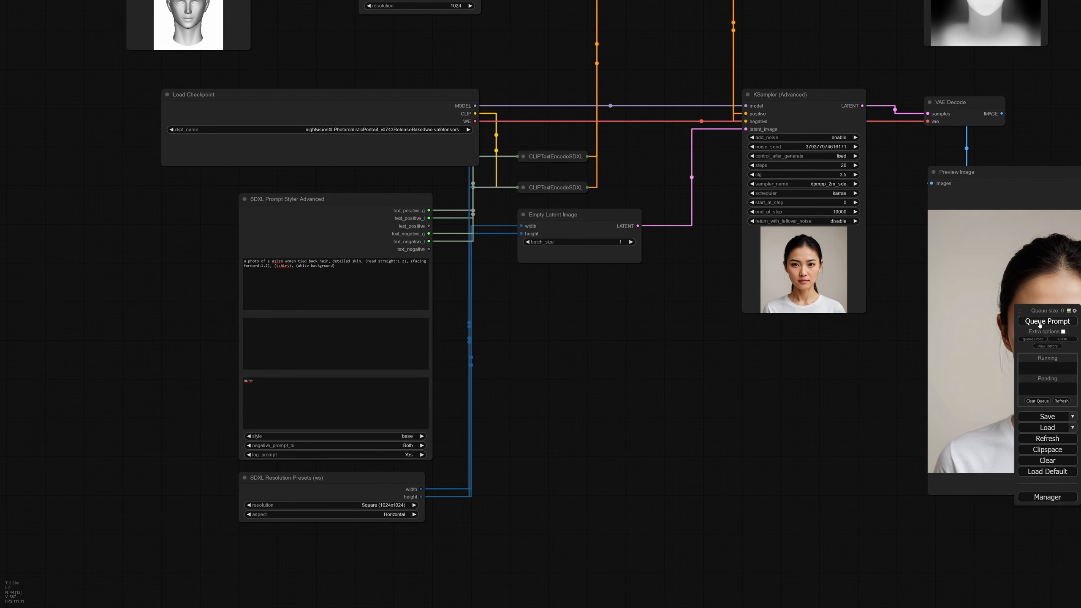
pyautogui.click(1036, 323)
pyautogui.moveTo(773, 440); pyautogui.dragTo(551, 442)
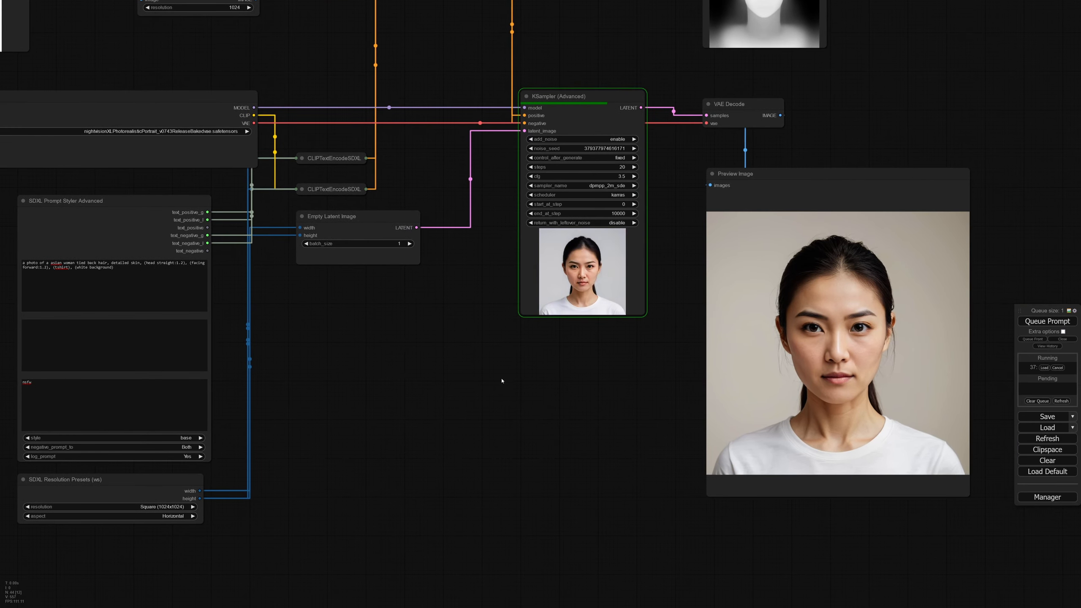
pyautogui.moveTo(455, 369); pyautogui.dragTo(639, 359)
pyautogui.moveTo(880, 359); pyautogui.dragTo(732, 366)
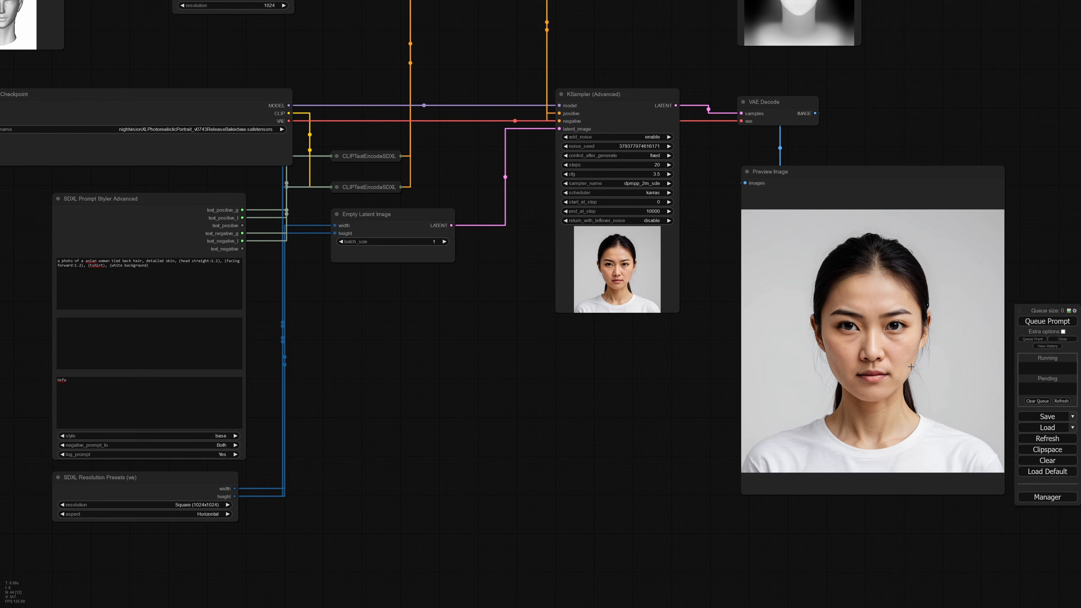
# Step: Examine the shortened prompt, the sampler settings and the enlarged portrait in the Preview Image node
pyautogui.moveTo(481, 412); pyautogui.dragTo(632, 435)
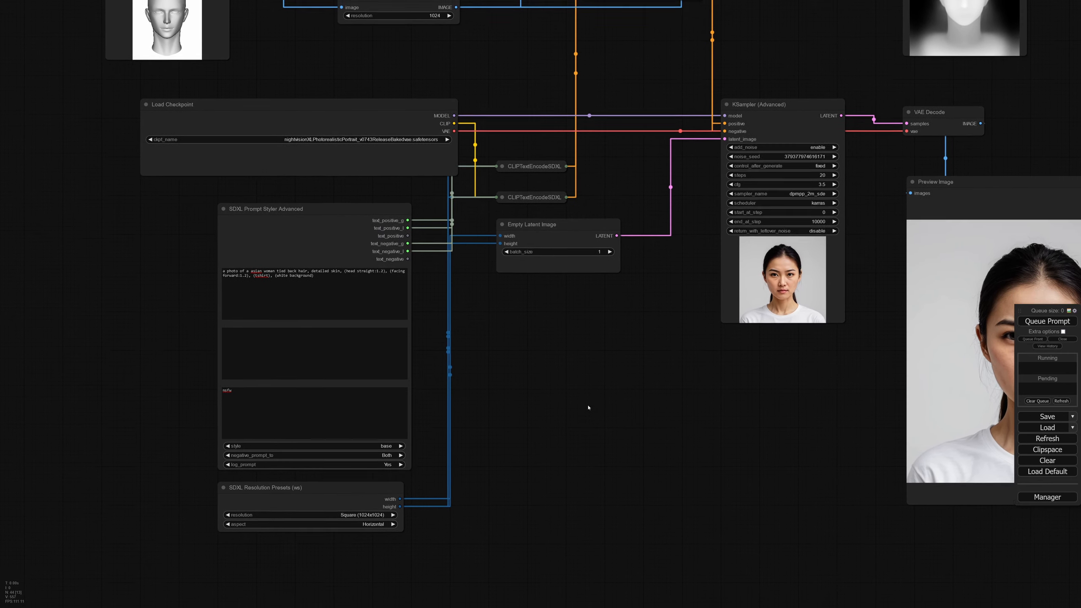
pyautogui.moveTo(588, 407)
pyautogui.mouseDown()
pyautogui.moveTo(584, 364)
pyautogui.moveTo(545, 350)
pyautogui.moveTo(595, 379)
pyautogui.moveTo(683, 391)
pyautogui.moveTo(644, 415)
pyautogui.moveTo(575, 414)
pyautogui.mouseUp()
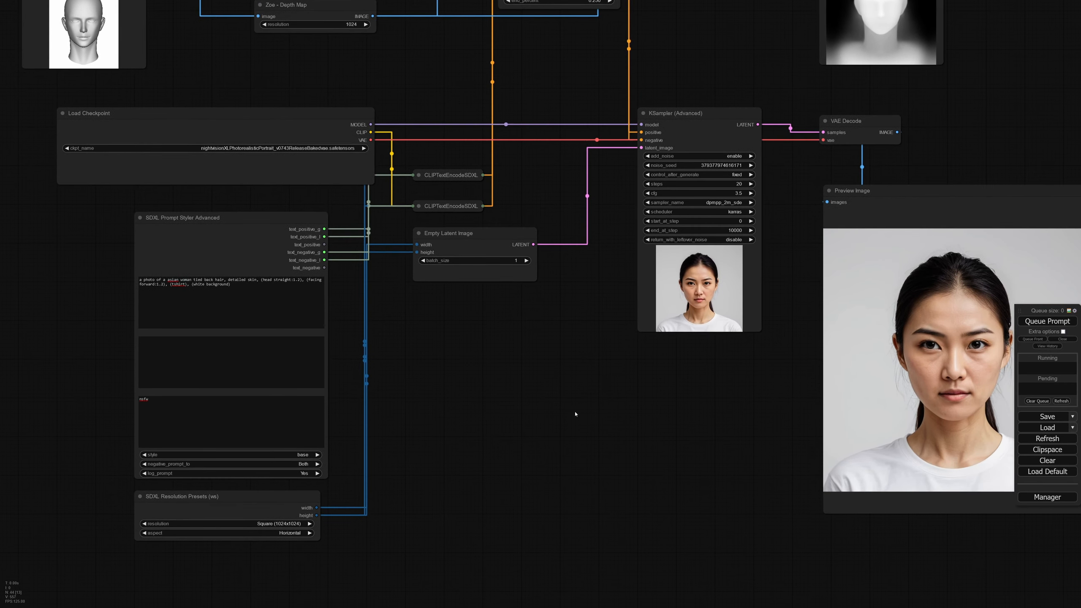
pyautogui.moveTo(654, 451); pyautogui.dragTo(723, 442)
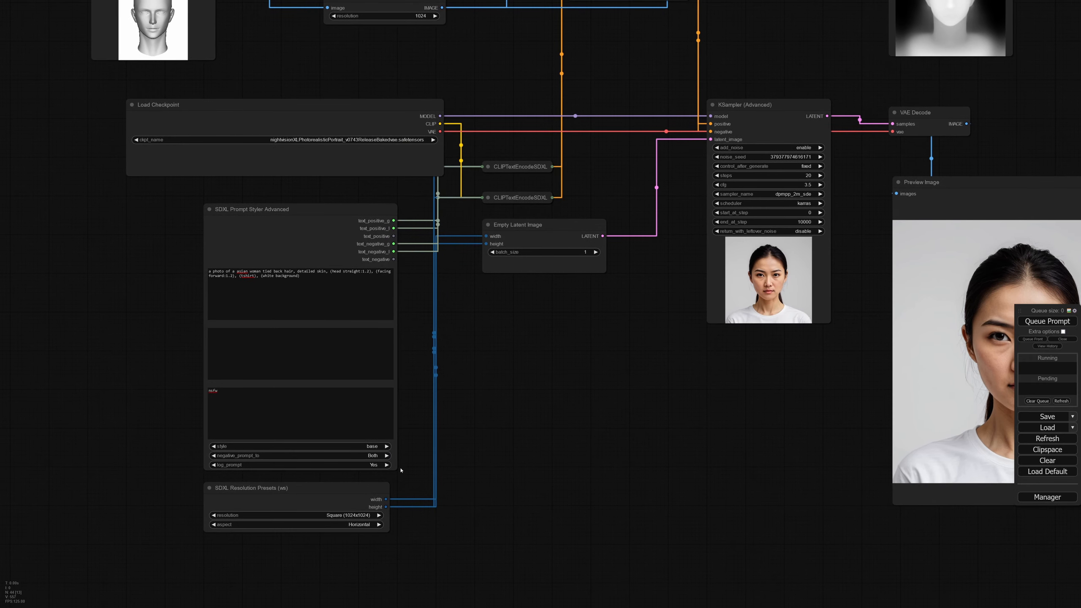
pyautogui.moveTo(526, 418); pyautogui.dragTo(618, 430)
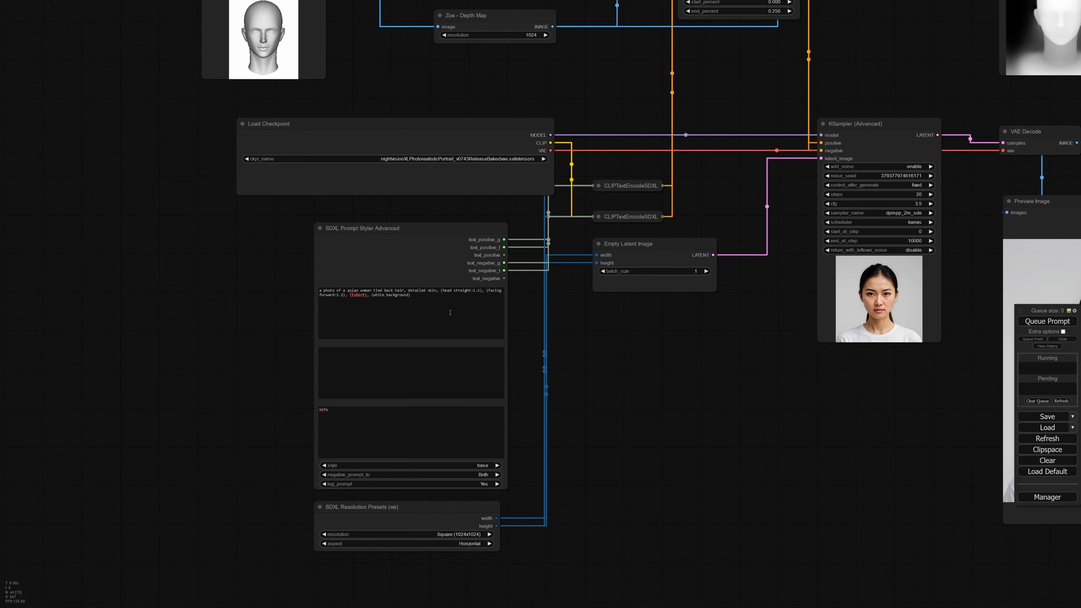
pyautogui.moveTo(618, 415); pyautogui.dragTo(390, 416)
pyautogui.moveTo(437, 461); pyautogui.dragTo(331, 384)
pyautogui.scroll(8, 786, 322)
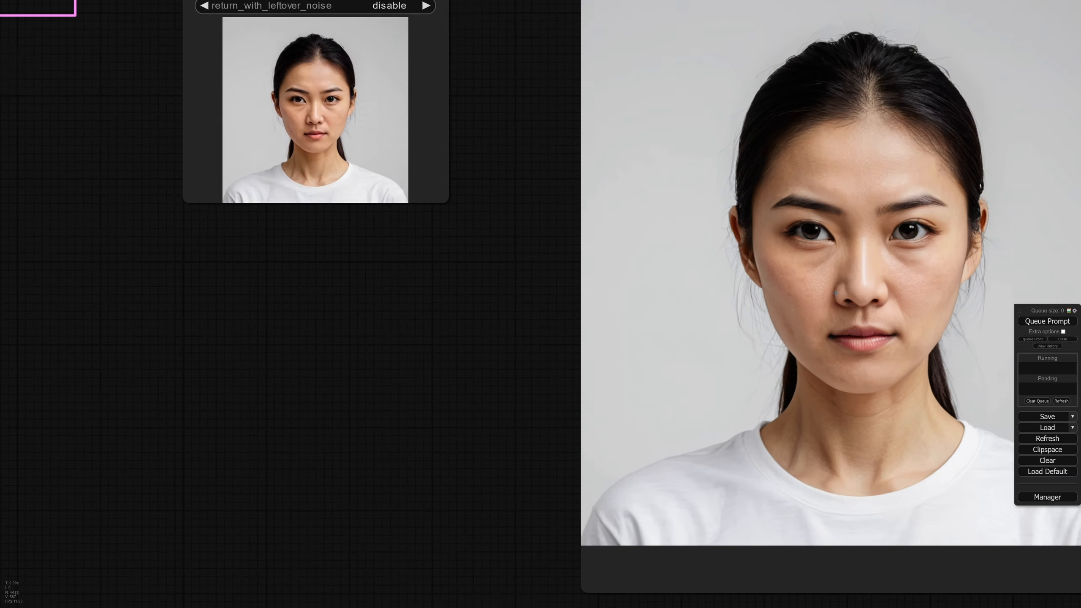
pyautogui.scroll(-6, 352, 388)
pyautogui.moveTo(400, 409); pyautogui.dragTo(827, 425)
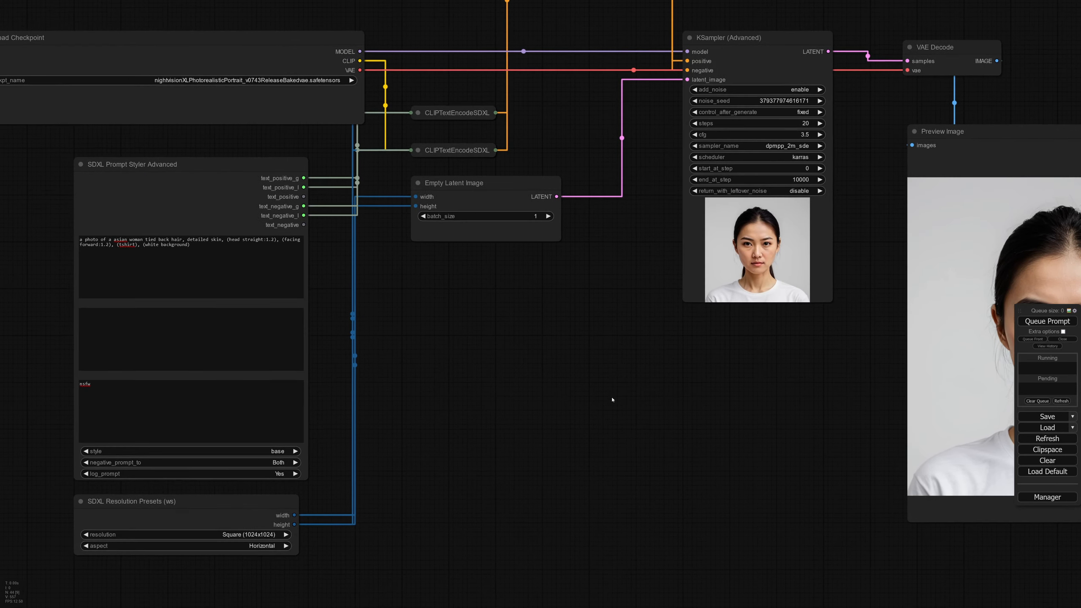
# Step: Replace the leading "a" of the positive prompt with "glamorous" so it starts with "glamorous photo of a asian woman"
pyautogui.moveTo(332, 298); pyautogui.dragTo(550, 317)
pyautogui.click(298, 259)
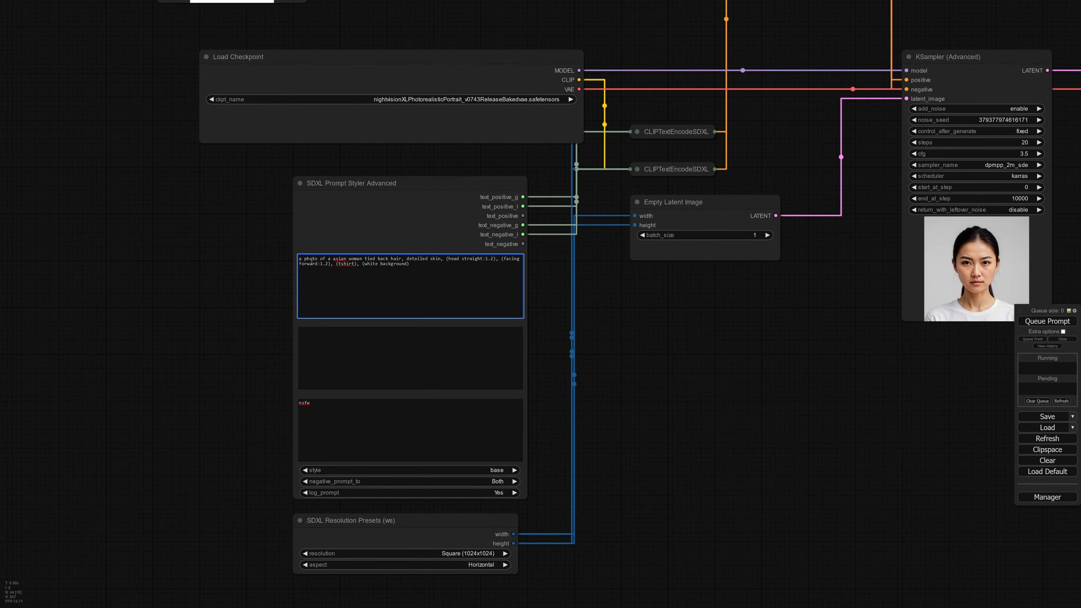
pyautogui.press('Delete')
pyautogui.moveTo(801, 384); pyautogui.dragTo(400, 338)
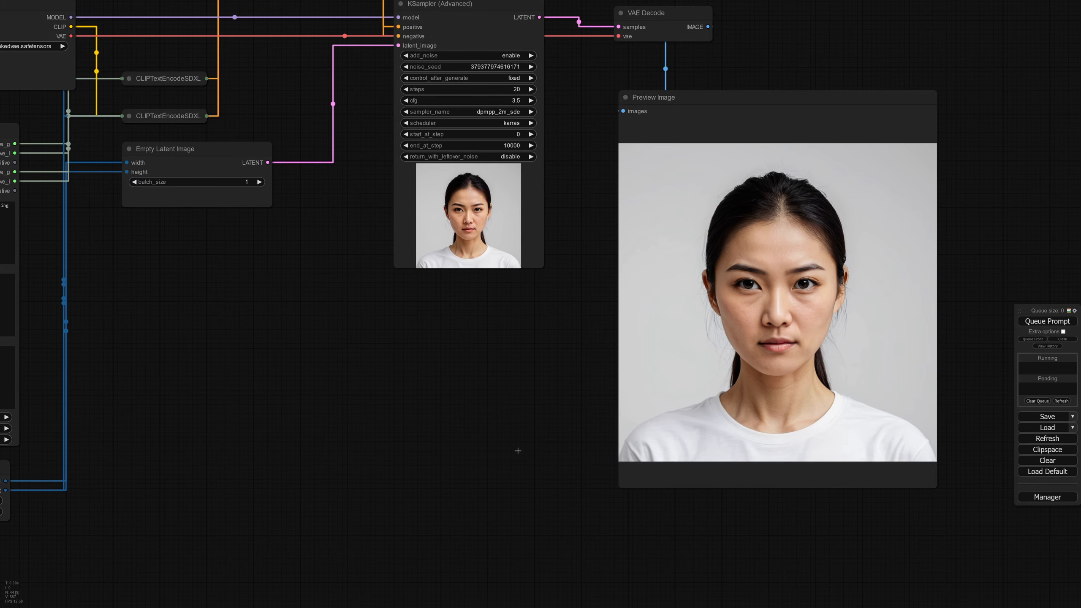
pyautogui.moveTo(435, 425); pyautogui.dragTo(726, 436)
pyautogui.moveTo(568, 404); pyautogui.dragTo(696, 407)
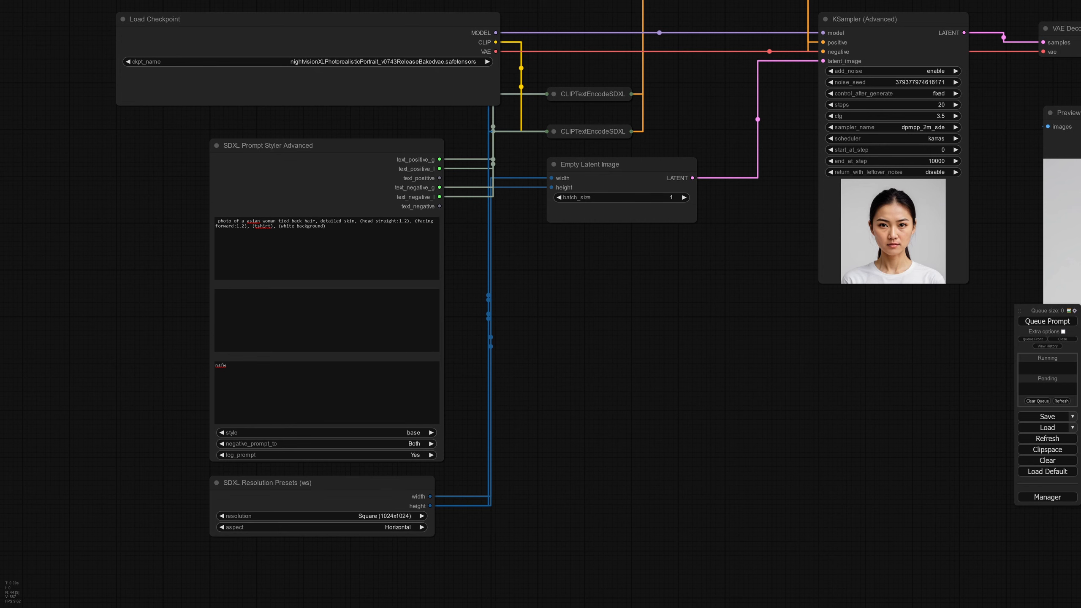
pyautogui.moveTo(179, 237); pyautogui.dragTo(343, 254)
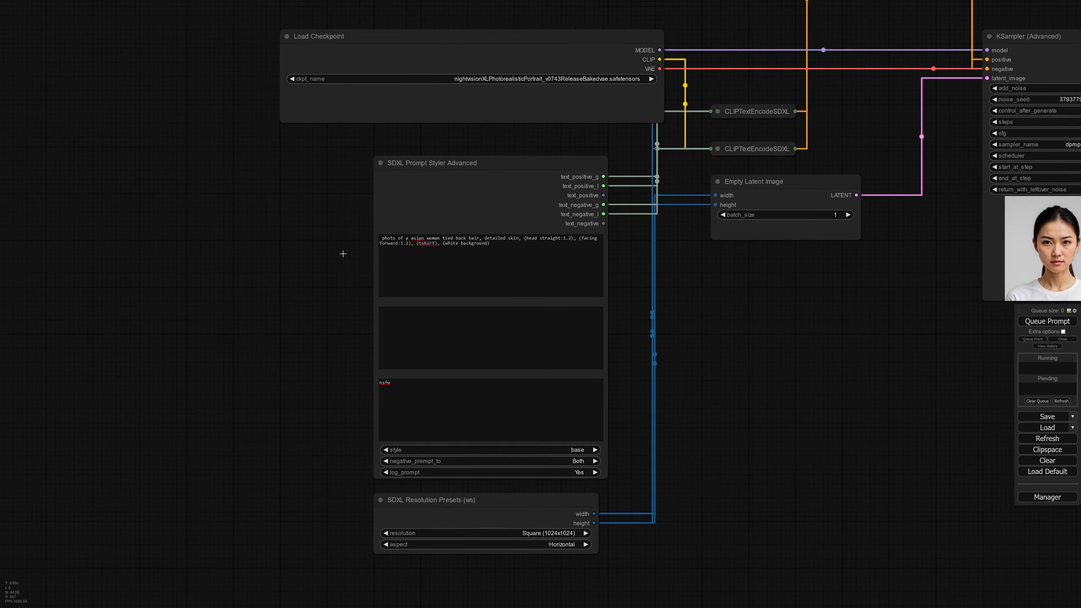
pyautogui.click(390, 236)
pyautogui.press('Home')
pyautogui.write('glamorous')
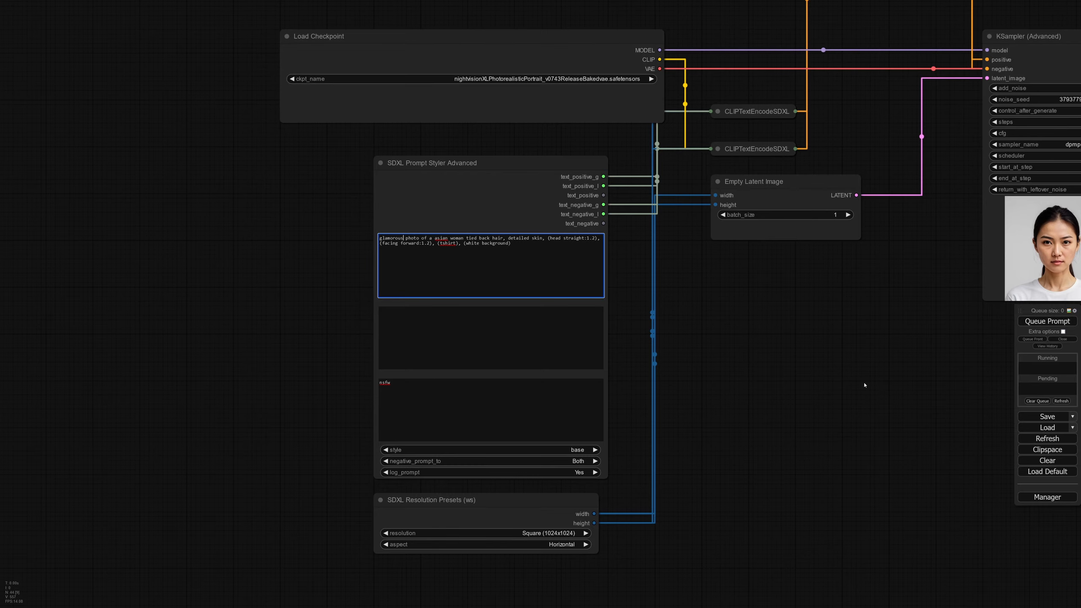
# Step: Queue the prompt with the glamorous wording and inspect the generated portrait up close
pyautogui.moveTo(879, 385); pyautogui.dragTo(698, 391)
pyautogui.moveTo(1000, 349); pyautogui.dragTo(882, 350)
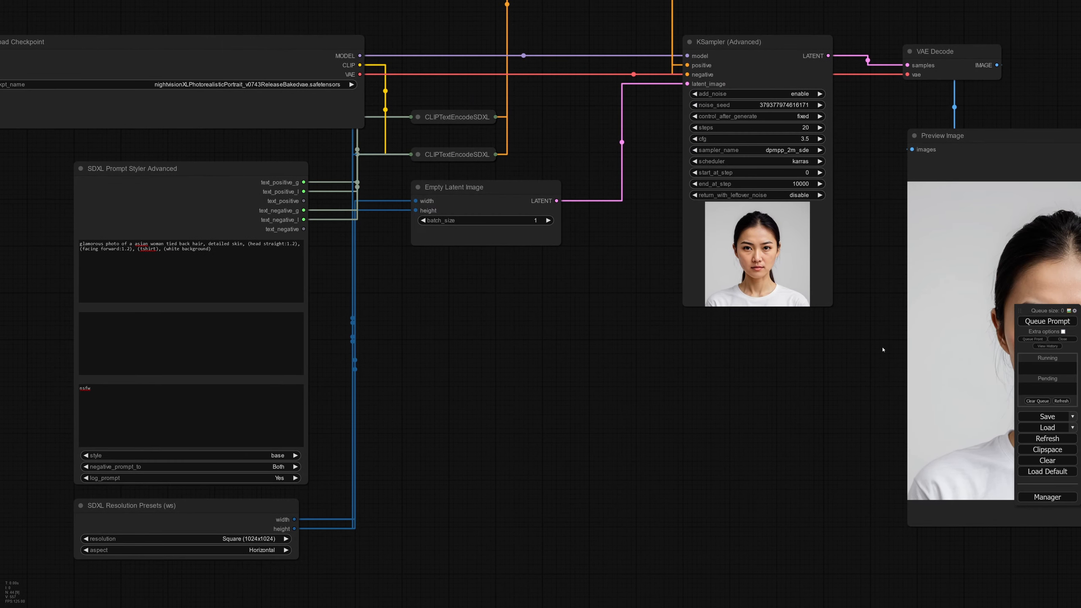
pyautogui.click(1050, 320)
pyautogui.moveTo(666, 394); pyautogui.dragTo(504, 375)
pyautogui.moveTo(719, 388); pyautogui.dragTo(563, 364)
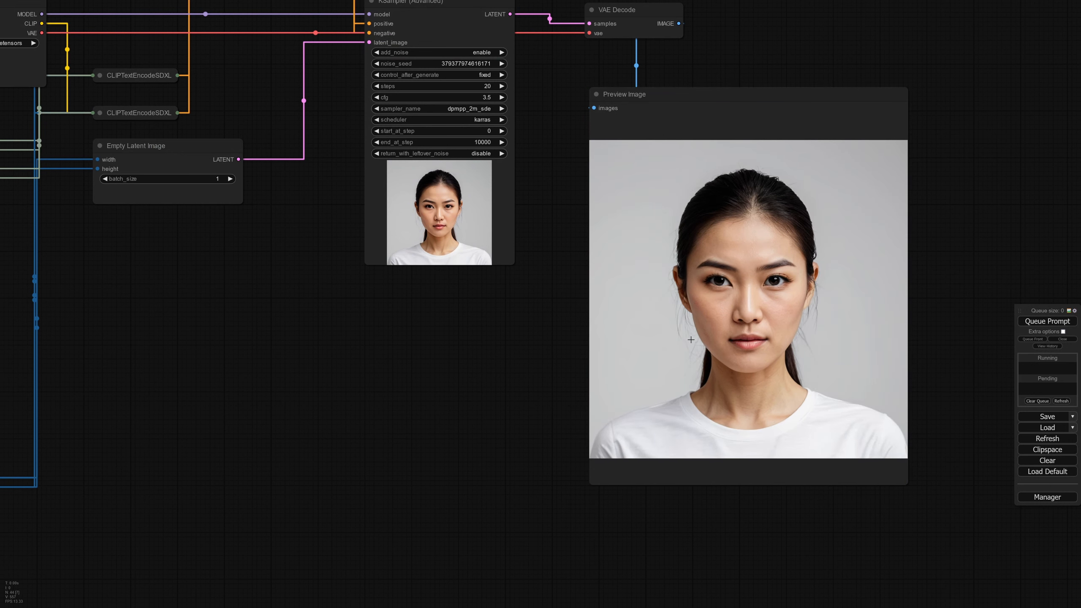
pyautogui.scroll(3, 691, 340)
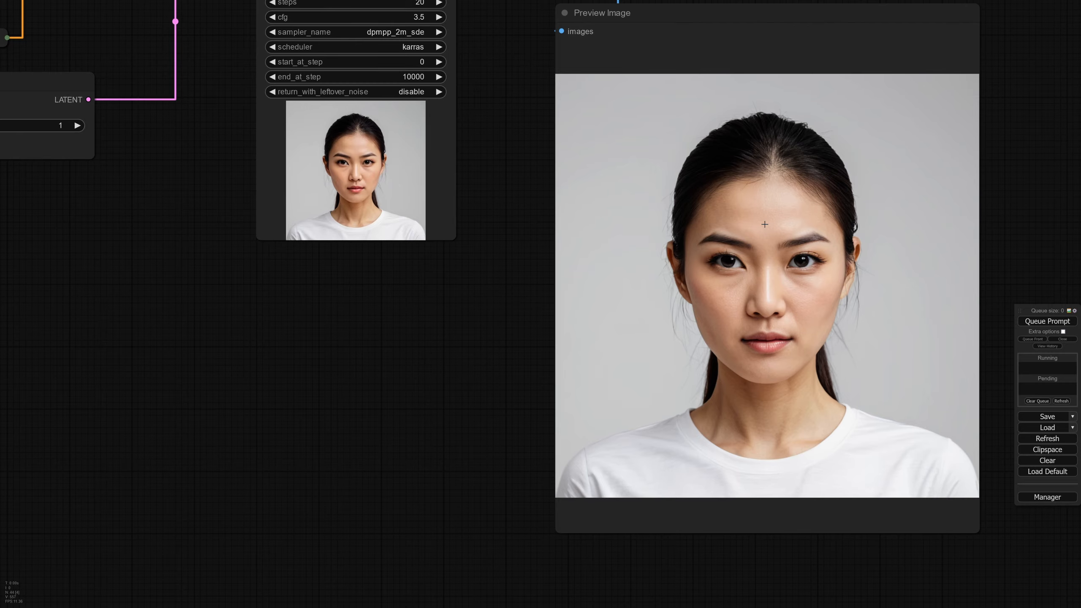
pyautogui.scroll(-4, 389, 421)
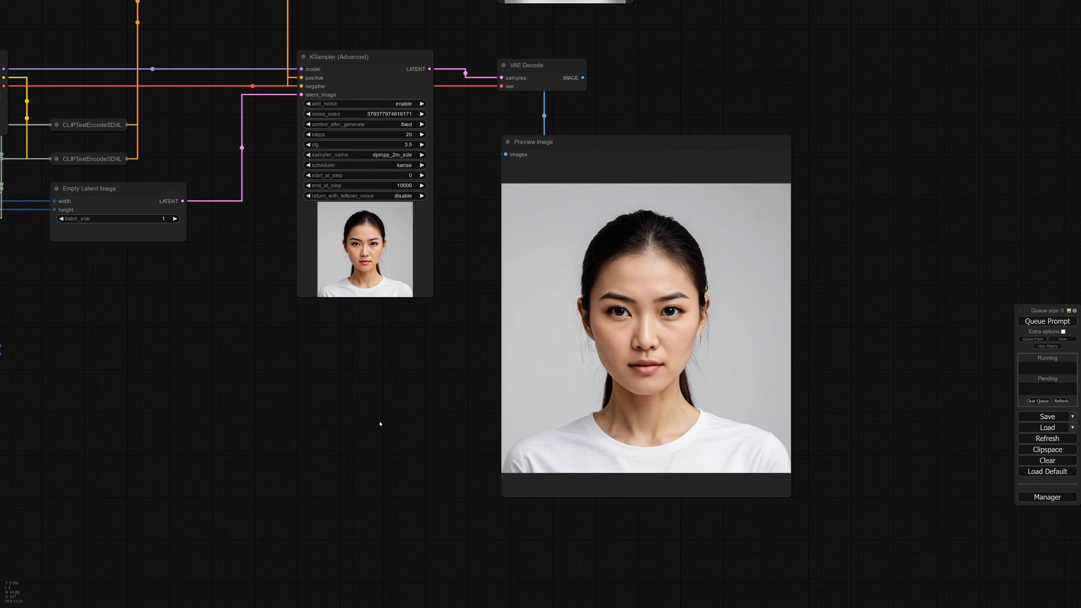
# Step: Add a makeup term in parentheses after "nsfw" in the negative prompt
pyautogui.moveTo(472, 379); pyautogui.dragTo(800, 343)
pyautogui.moveTo(506, 353); pyautogui.dragTo(759, 389)
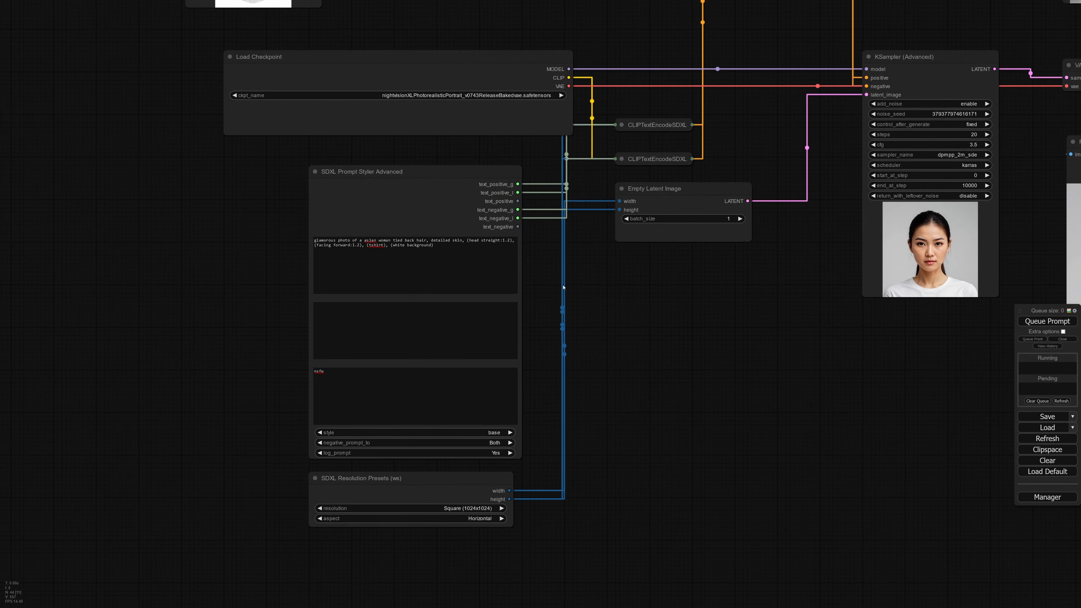
pyautogui.click(339, 372)
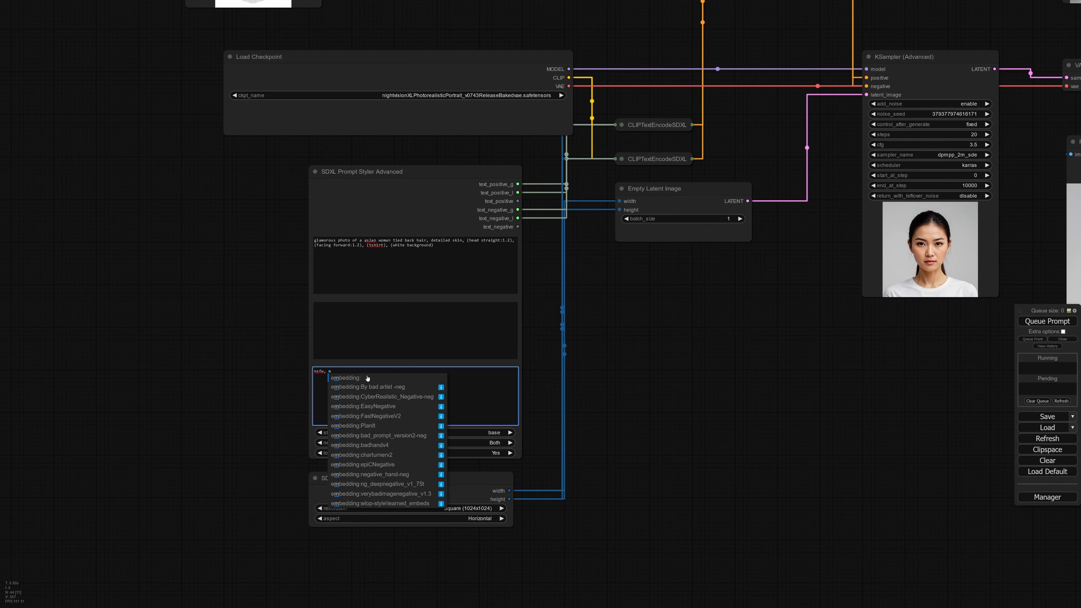
pyautogui.press('BackSpace')
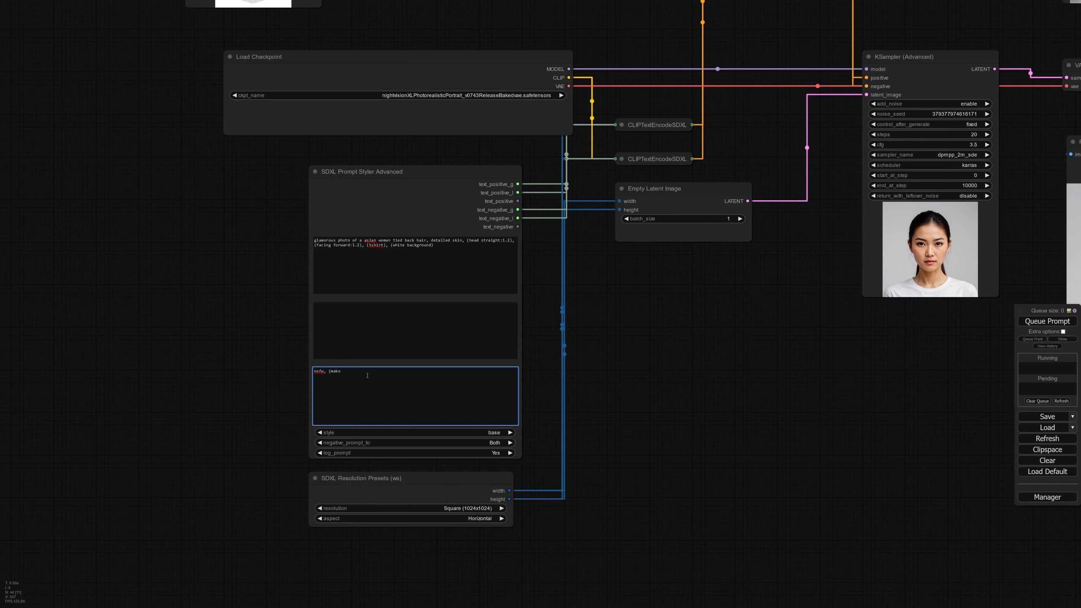
# Step: Queue the prompt with the extended negative prompt and inspect the new portrait up close
pyautogui.hotkey('ctrl', 'Return')
pyautogui.moveTo(975, 383); pyautogui.dragTo(429, 384)
pyautogui.scroll(3, 429, 383)
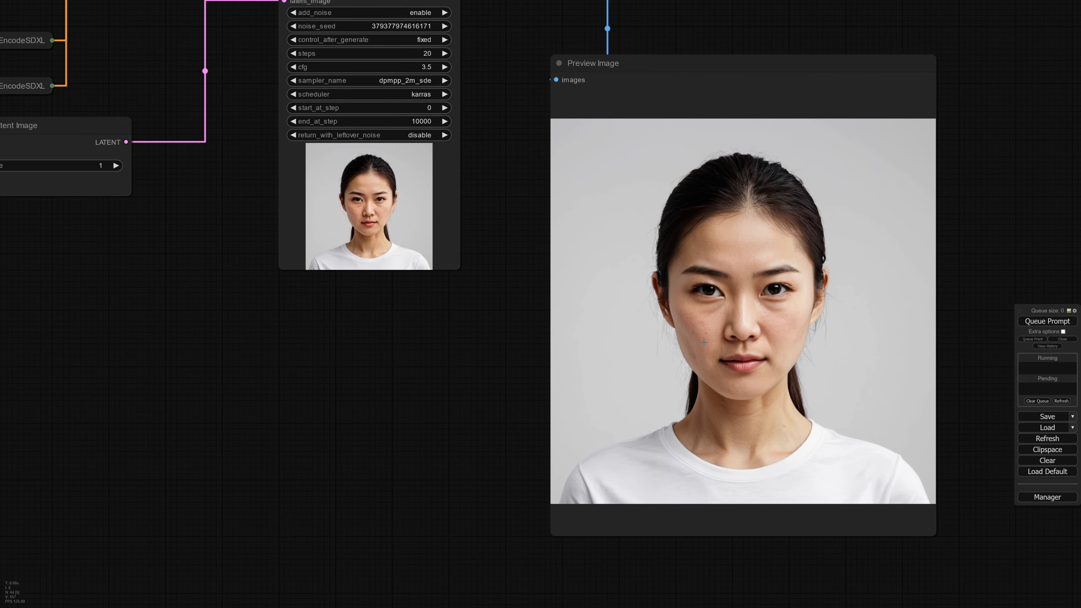
# Step: Delete the terms "(facing forward:1.2)," and "(head straight:1.2)," from the positive prompt in the SDXL Prompt Styler Advanced node
pyautogui.moveTo(489, 370); pyautogui.dragTo(801, 304)
pyautogui.moveTo(547, 343); pyautogui.dragTo(926, 327)
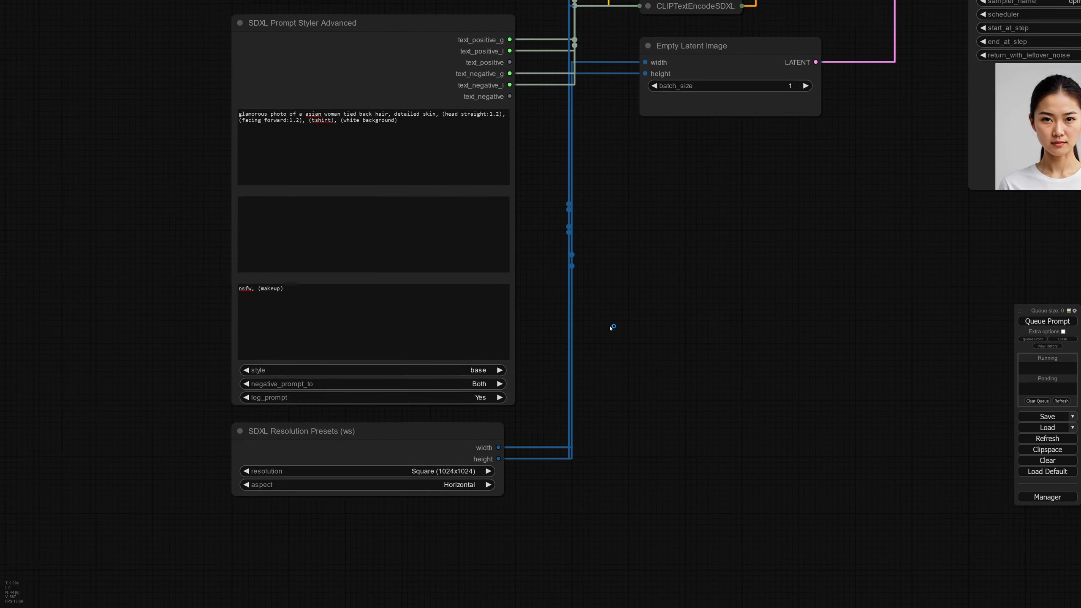
pyautogui.moveTo(610, 326); pyautogui.dragTo(656, 323)
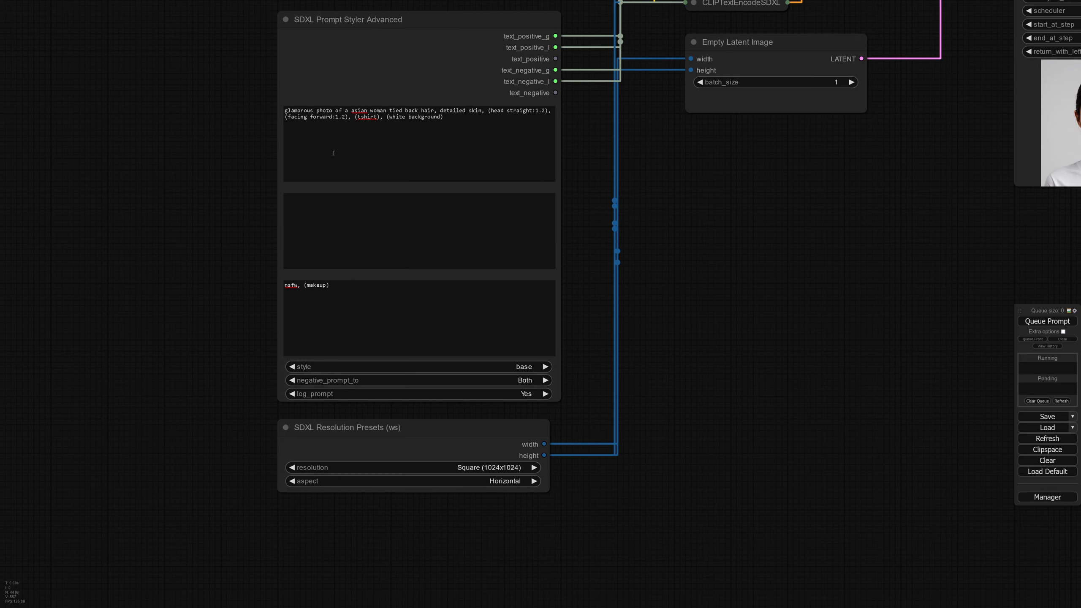
pyautogui.moveTo(351, 117); pyautogui.dragTo(281, 117)
pyautogui.press('BackSpace')
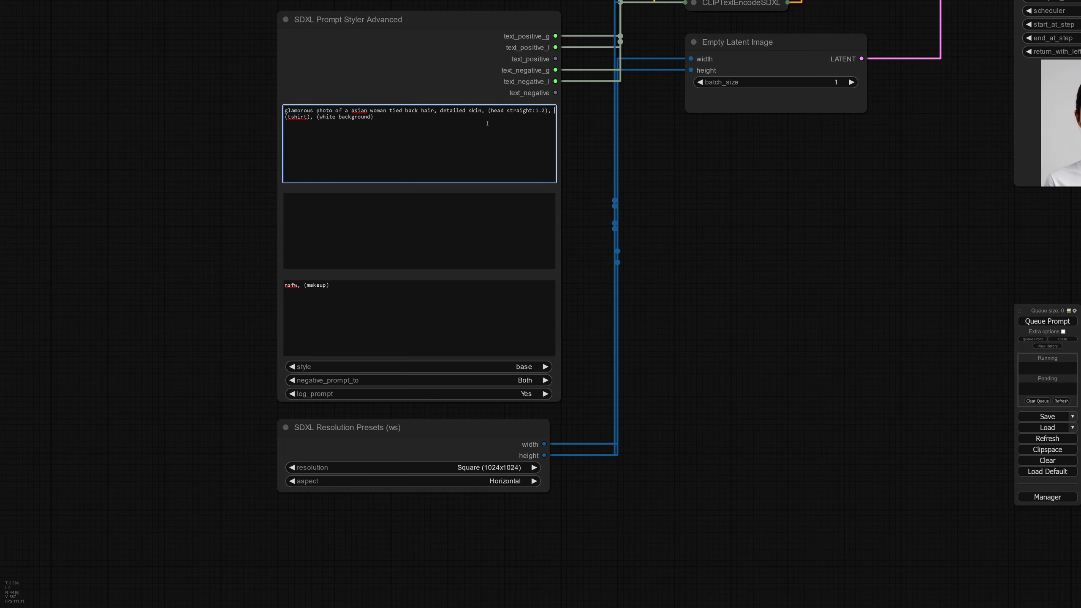
pyautogui.moveTo(487, 111); pyautogui.dragTo(556, 112)
pyautogui.press('BackSpace')
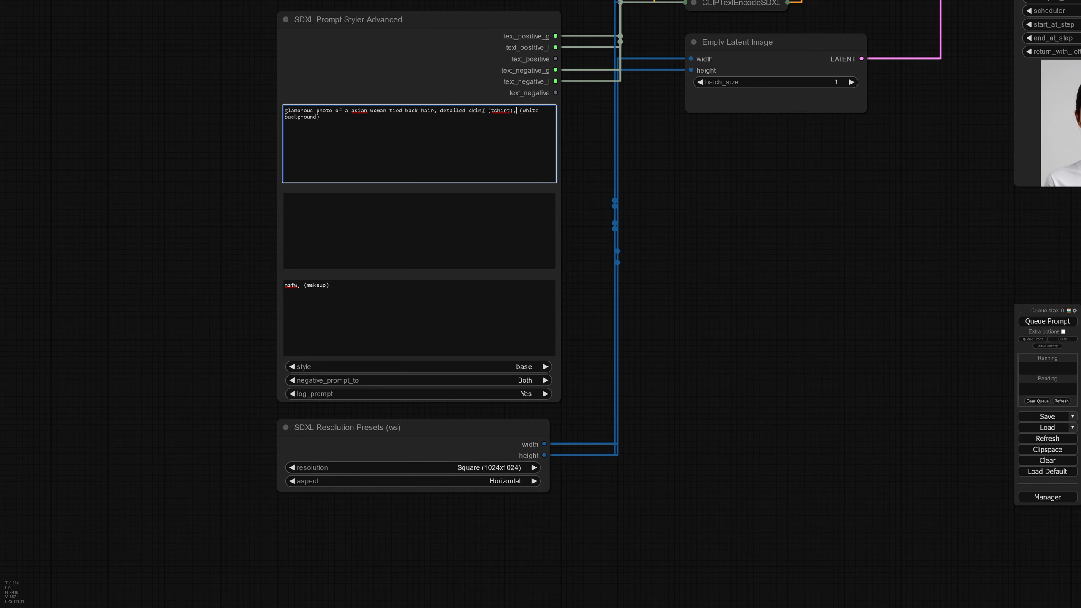
# Step: Move "(tshirt), (white background)" from the end of the first positive prompt into the empty second prompt box
pyautogui.moveTo(487, 110); pyautogui.dragTo(340, 119)
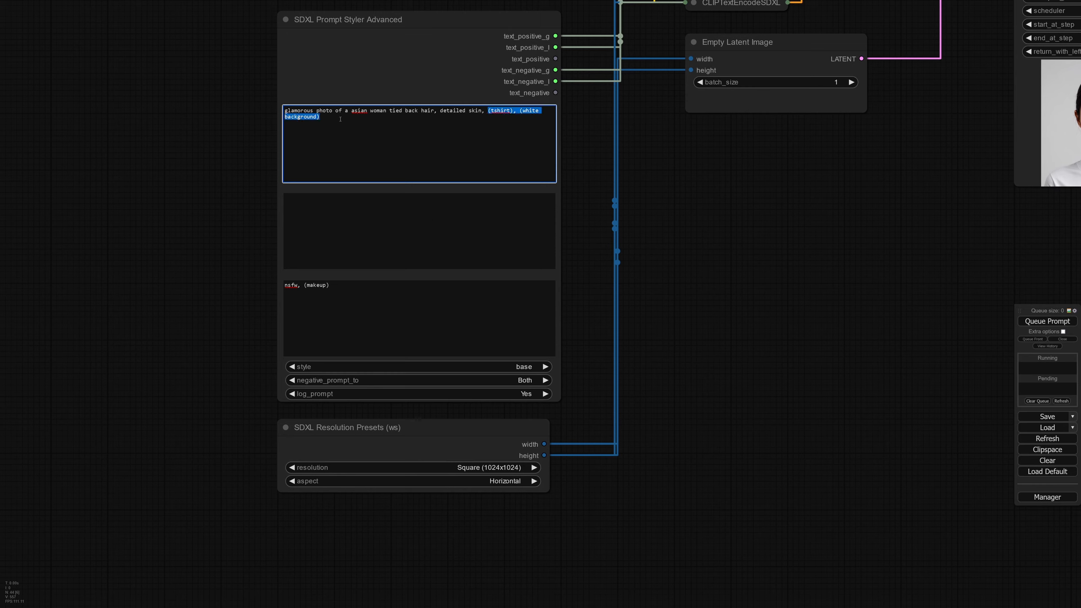
pyautogui.hotkey('ctrl', 'x')
pyautogui.click(334, 204)
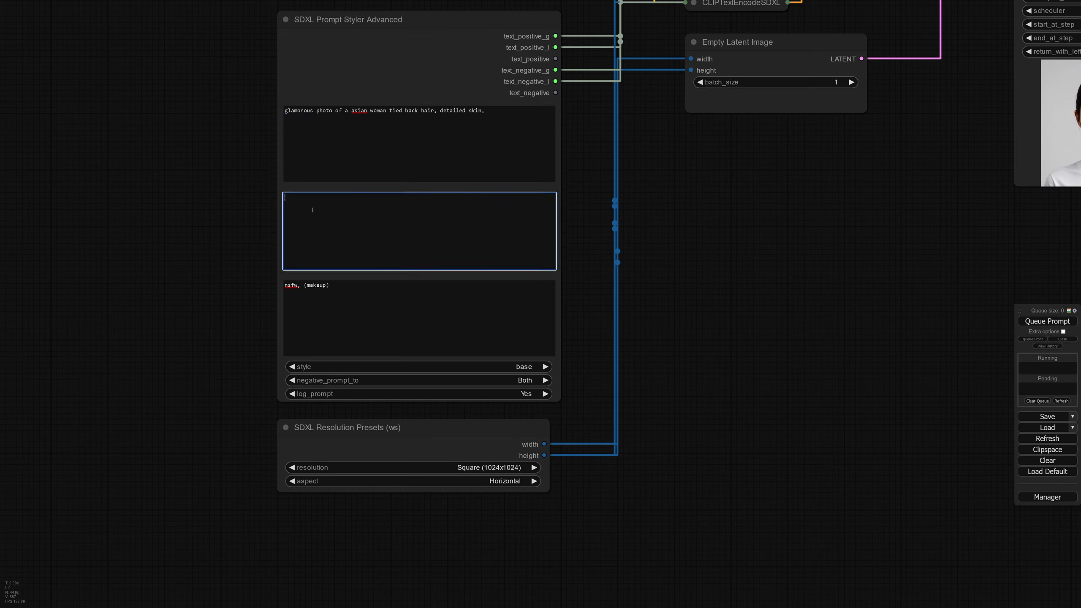
pyautogui.hotkey('ctrl', 'v')
# Step: Remove "asian" from the first prompt and add it as "(asian)," at the start of the second prompt
pyautogui.doubleClick(358, 111)
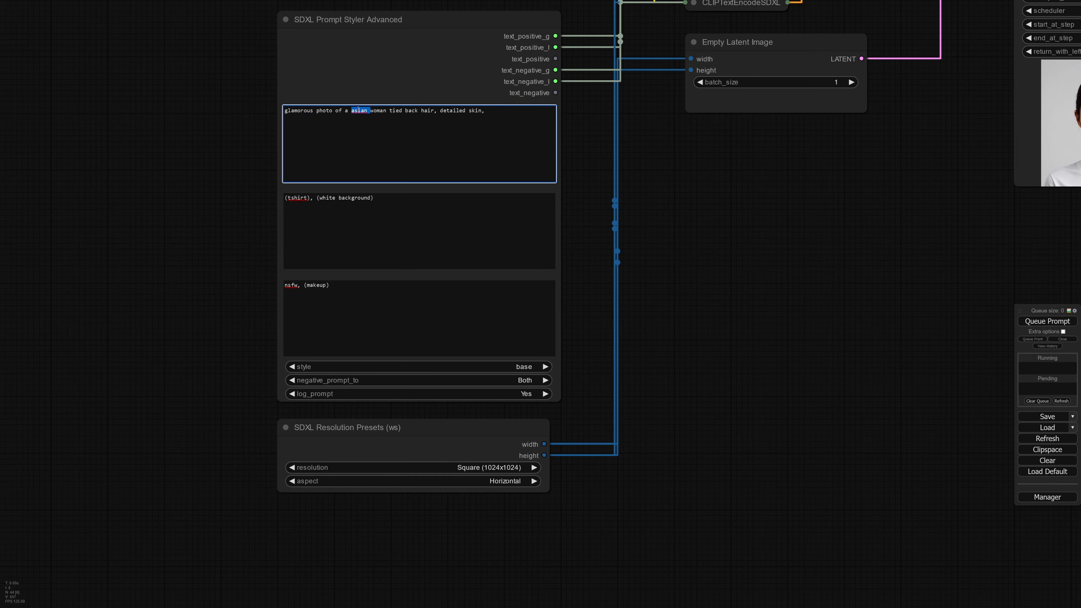
pyautogui.press('BackSpace')
pyautogui.click(286, 202)
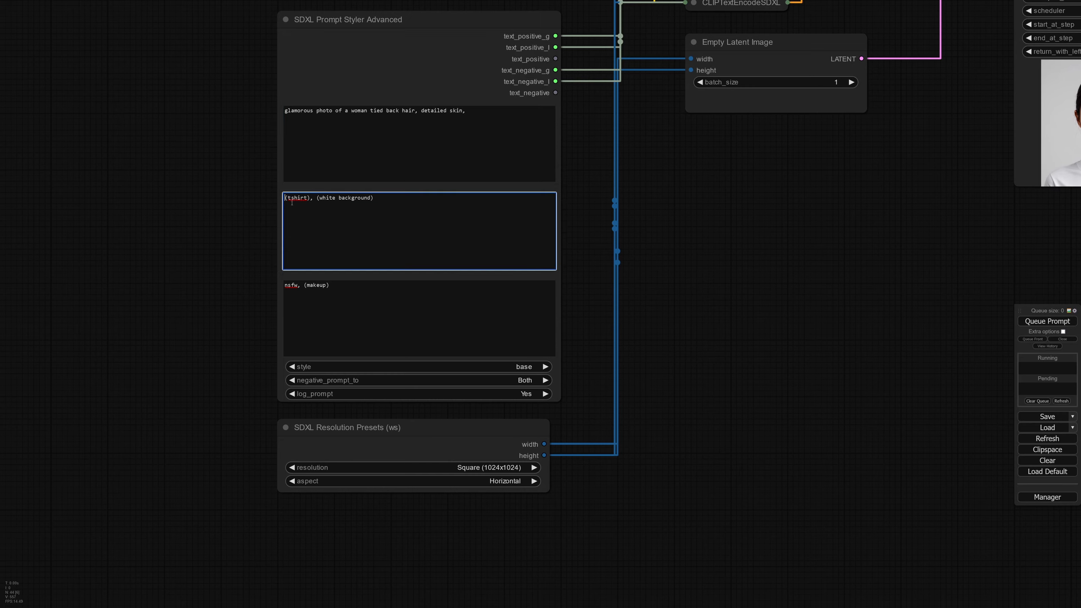
pyautogui.write('asian')
pyautogui.press('BackSpace')
pyautogui.write(', (')
pyautogui.press('Right')
pyautogui.press('Right')
pyautogui.press('Right')
pyautogui.press('Right')
pyautogui.press('Right')
pyautogui.write(')')
# Step: Move "detailed skin" out of the first prompt to the start of the second as "(detailed skin)," and drop the first prompt's trailing comma
pyautogui.moveTo(466, 110); pyautogui.dragTo(420, 112)
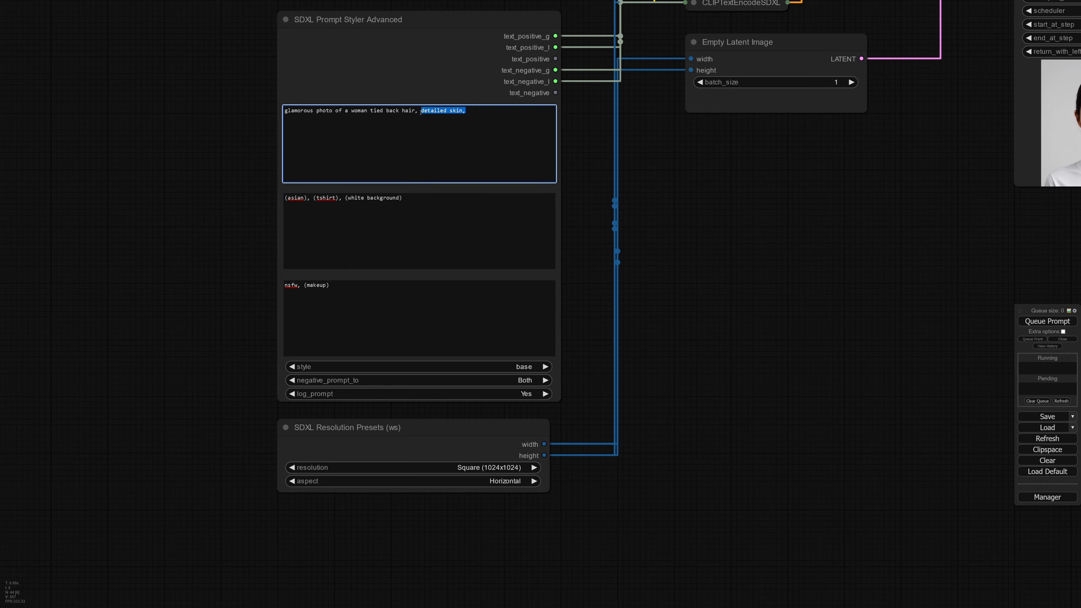
pyautogui.press('BackSpace')
pyautogui.click(285, 199)
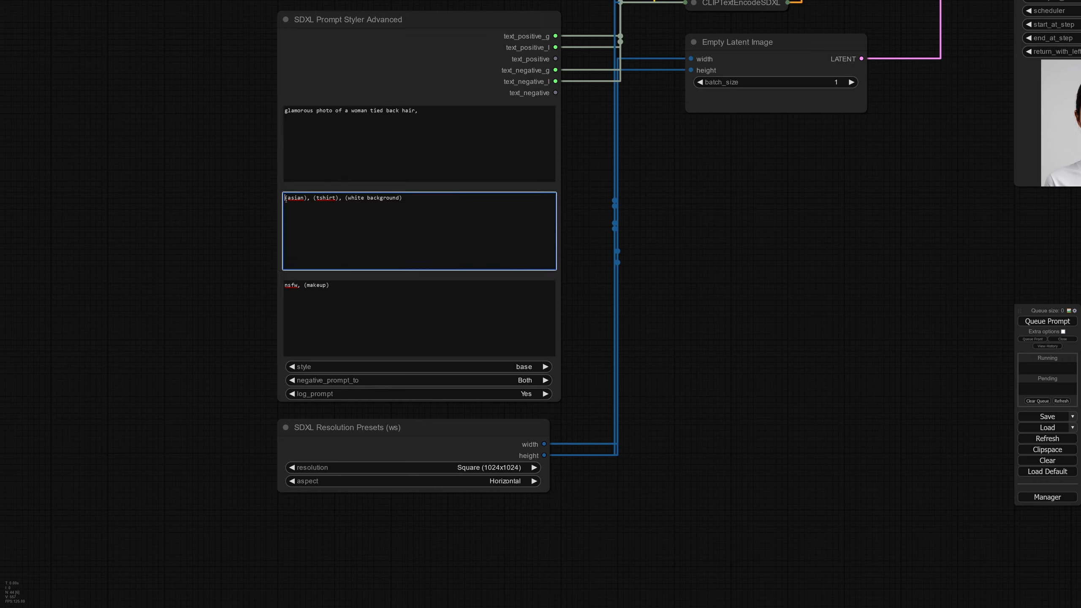
pyautogui.write('(detailed skin,).')
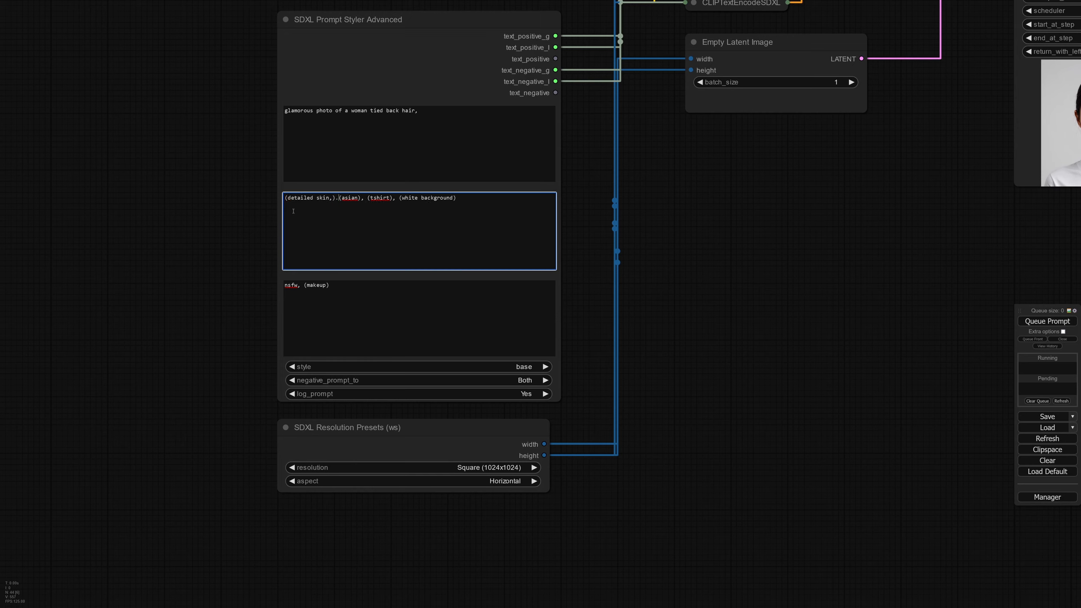
pyautogui.press('BackSpace')
pyautogui.press('BackSpace')
pyautogui.press('BackSpace')
pyautogui.press('BackSpace')
pyautogui.write('),')
pyautogui.click(419, 110)
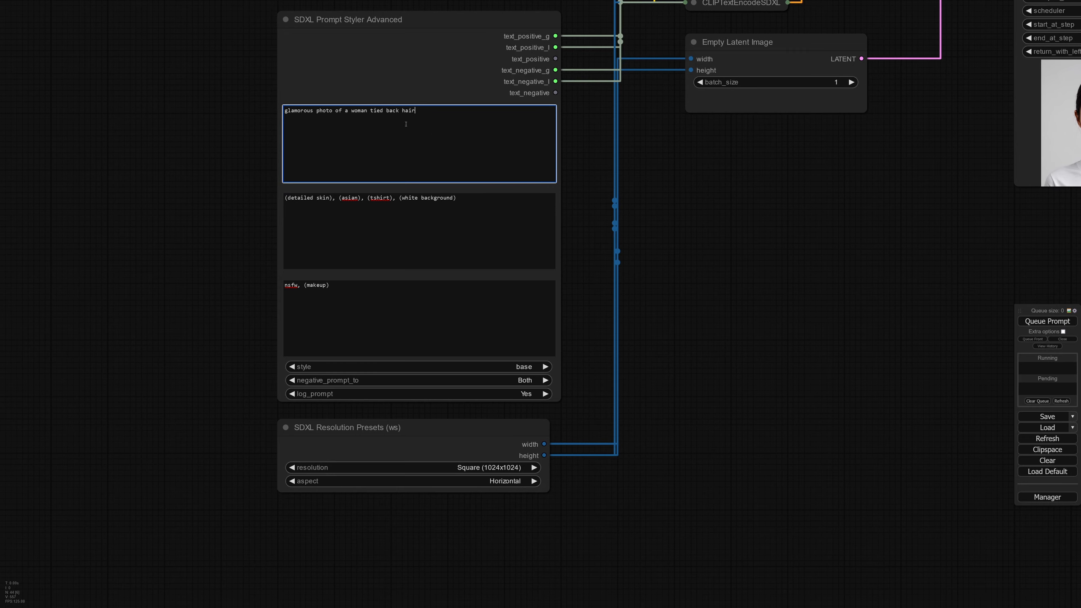
# Step: Queue the prompt with the terms split across both positive boxes and inspect the generated portrait
pyautogui.click(833, 262)
pyautogui.scroll(-4, 833, 261)
pyautogui.moveTo(832, 263); pyautogui.dragTo(462, 324)
pyautogui.click(1042, 323)
pyautogui.moveTo(649, 392); pyautogui.dragTo(642, 393)
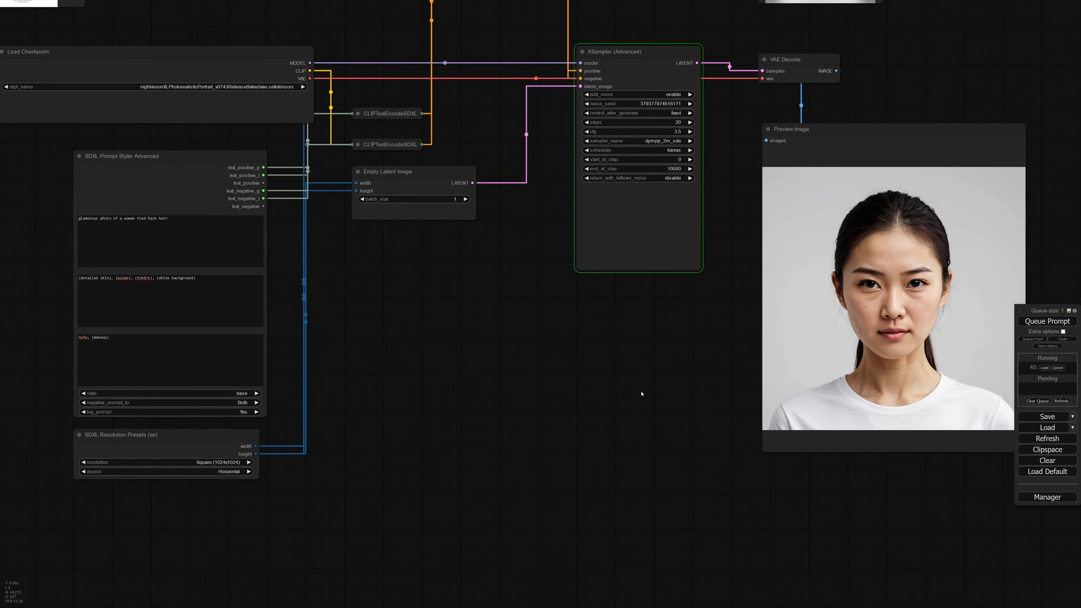
pyautogui.scroll(2, 641, 394)
pyautogui.moveTo(671, 325); pyautogui.dragTo(519, 295)
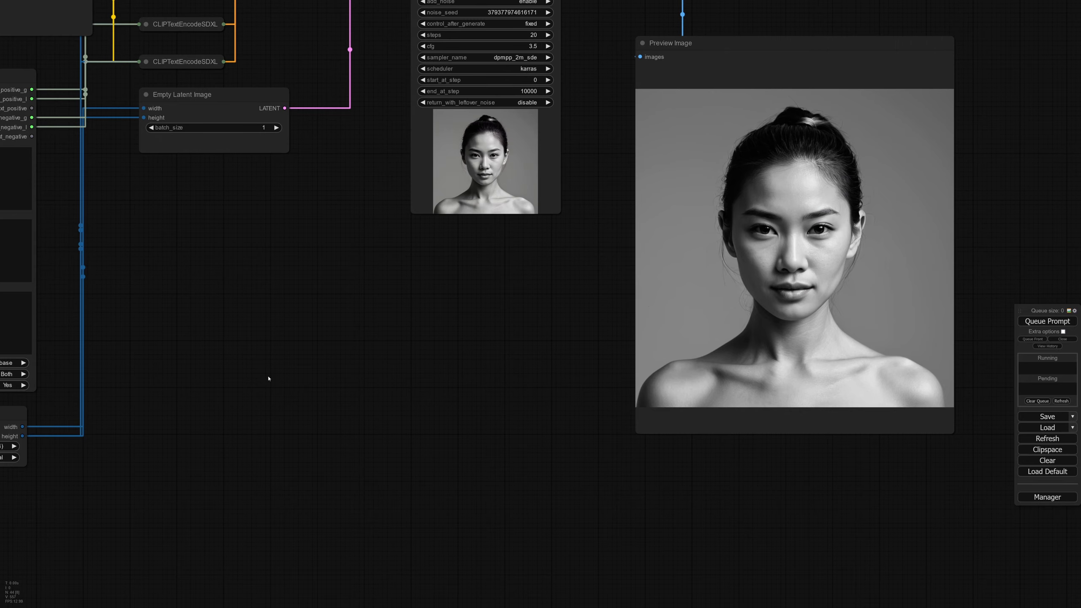
# Step: Add "(color)," at the start of the second positive prompt
pyautogui.moveTo(268, 378); pyautogui.dragTo(719, 430)
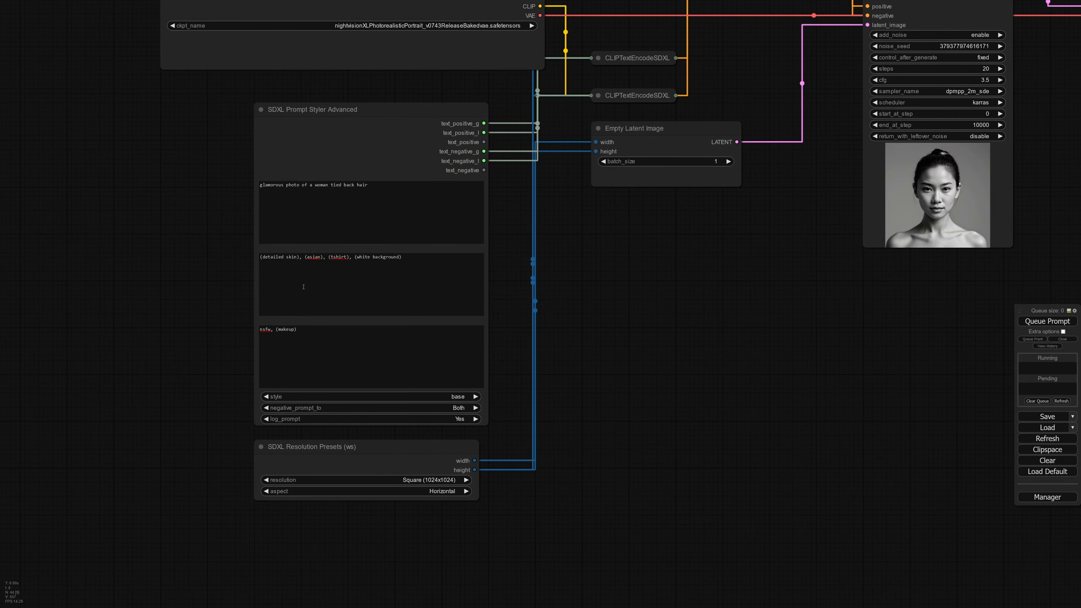
pyautogui.click(261, 257)
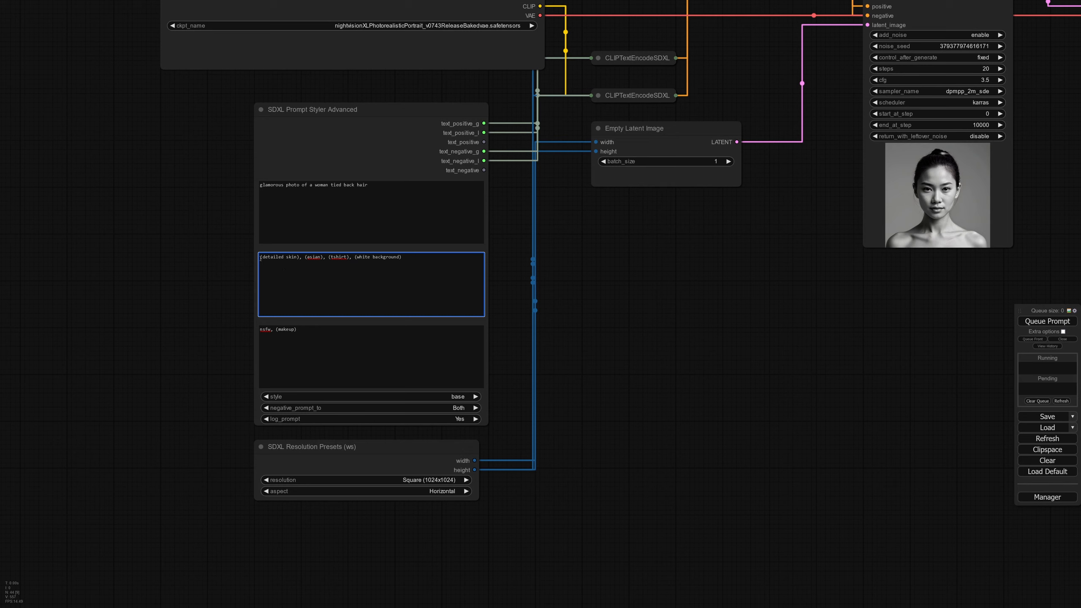
pyautogui.write('(color).')
pyautogui.press('BackSpace')
pyautogui.press('BackSpace')
pyautogui.write(',')
# Step: Append ", wearing a tshirt" to the first positive prompt and delete "(tshirt)," from the second one
pyautogui.click(386, 203)
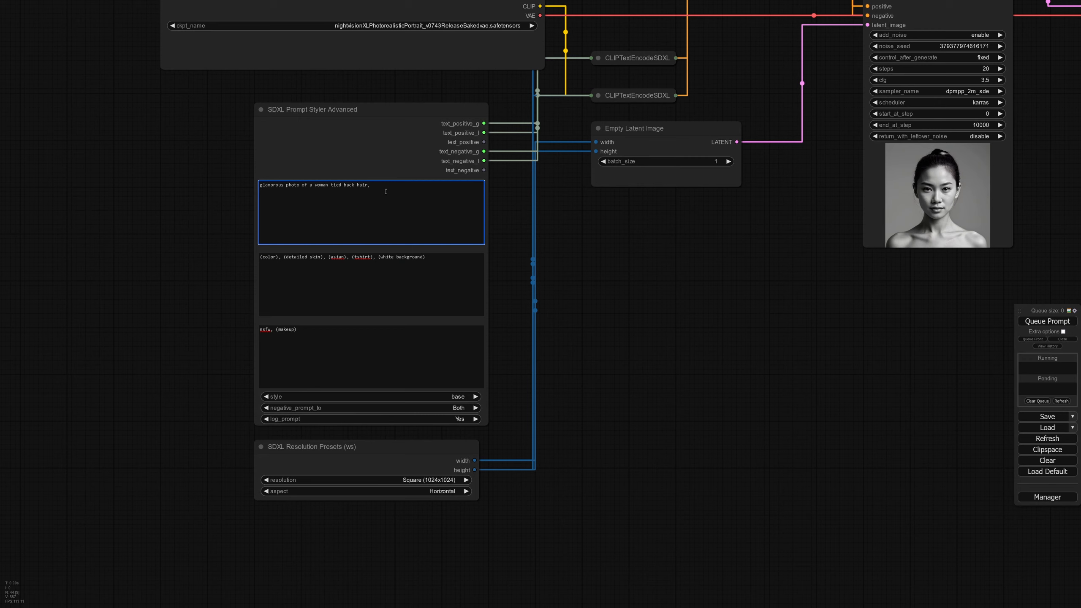
pyautogui.write('weating ')
pyautogui.write('ing a')
pyautogui.write(' shui')
pyautogui.press('BackSpace')
pyautogui.press('BackSpace')
pyautogui.press('BackSpace')
pyautogui.press('BackSpace')
pyautogui.write('tsh')
pyautogui.moveTo(376, 258); pyautogui.dragTo(354, 258)
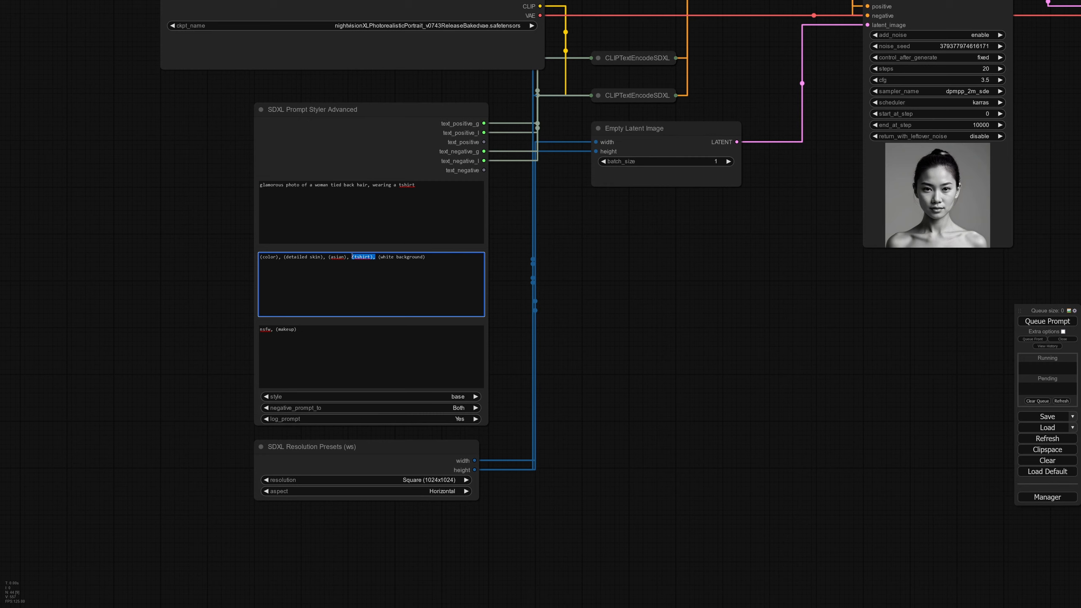
pyautogui.press('BackSpace')
# Step: Reorder the second positive prompt so that "(asian)," comes right after "(color)," and before "(detailed skin)"
pyautogui.moveTo(347, 257); pyautogui.dragTo(328, 258)
pyautogui.press('BackSpace')
pyautogui.click(283, 257)
pyautogui.hotkey('ctrl', 'v')
pyautogui.press('BackSpace')
pyautogui.click(354, 258)
pyautogui.press('BackSpace')
pyautogui.press('BackSpace')
pyautogui.press('BackSpace')
# Step: Queue the prompt with the color and tshirt wording and inspect the new portrait
pyautogui.click(1032, 322)
pyautogui.moveTo(822, 374); pyautogui.dragTo(536, 405)
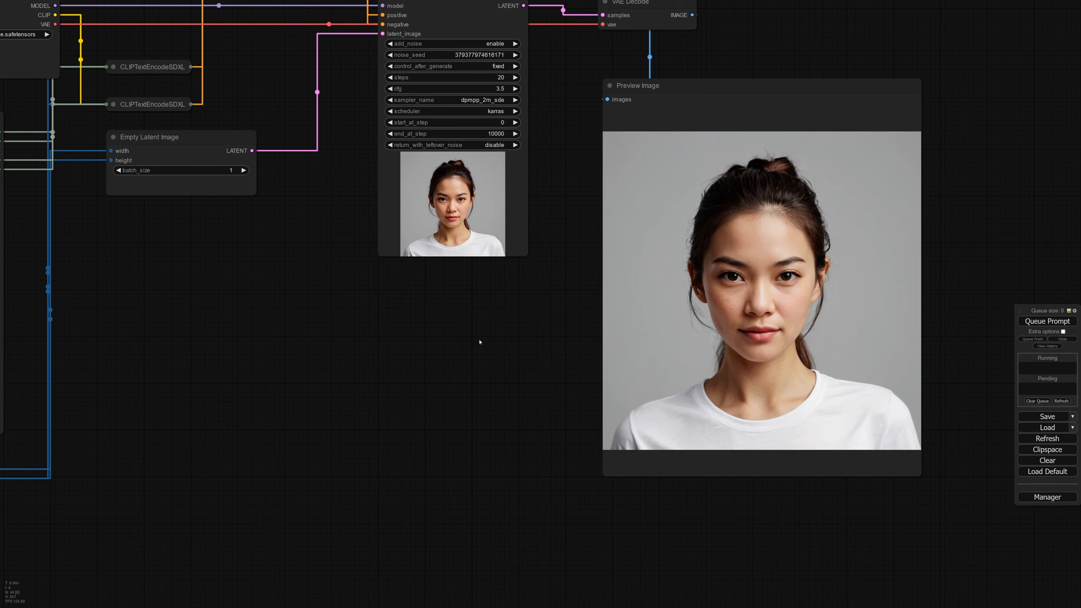
pyautogui.moveTo(432, 384); pyautogui.dragTo(766, 386)
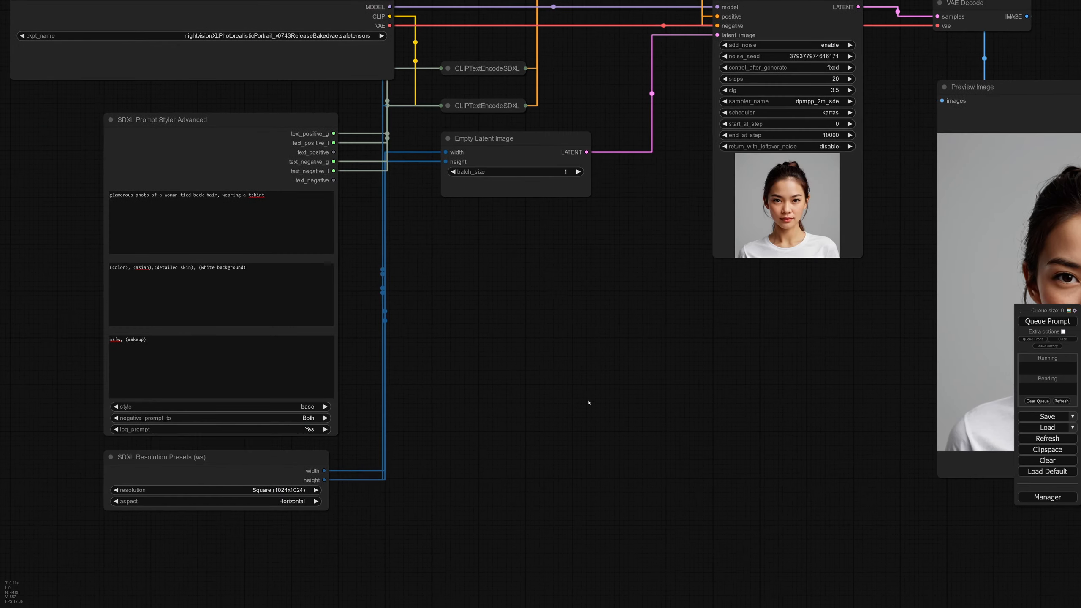
pyautogui.moveTo(575, 391); pyautogui.dragTo(631, 380)
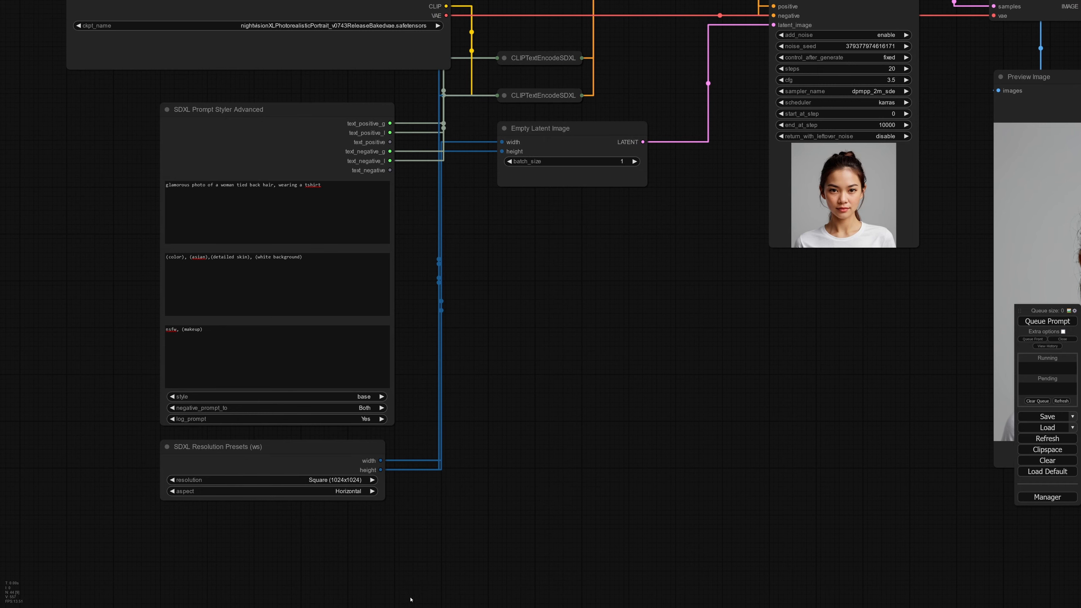
# Step: Switch to the Cmder console and copy the styled negative prompt terms, starting at "ugly", logged for the photo-glamour run
pyautogui.press('super')
pyautogui.moveTo(229, 599)
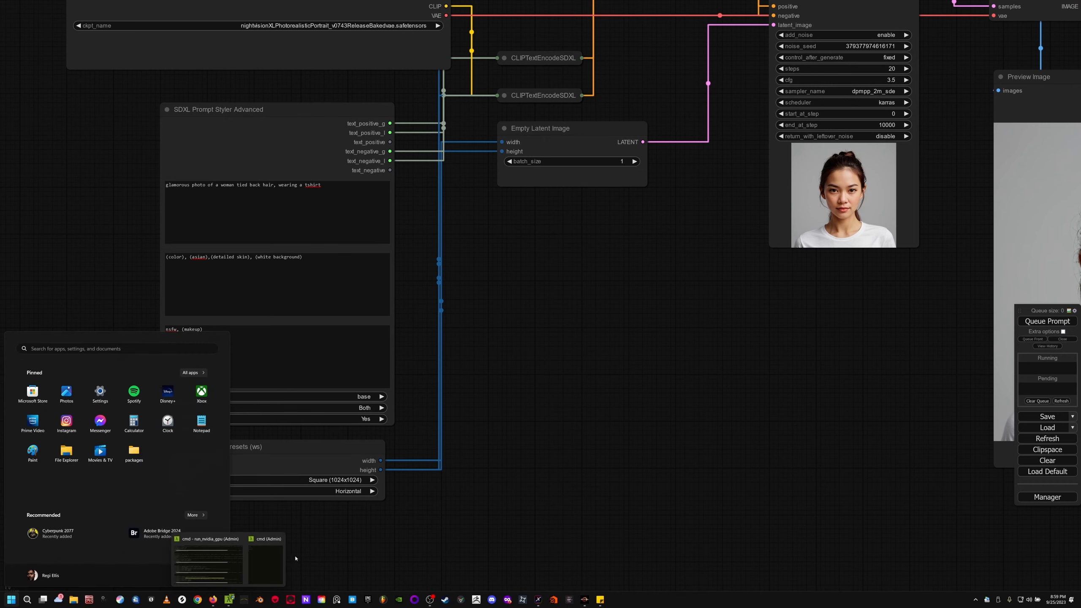
pyautogui.click(209, 564)
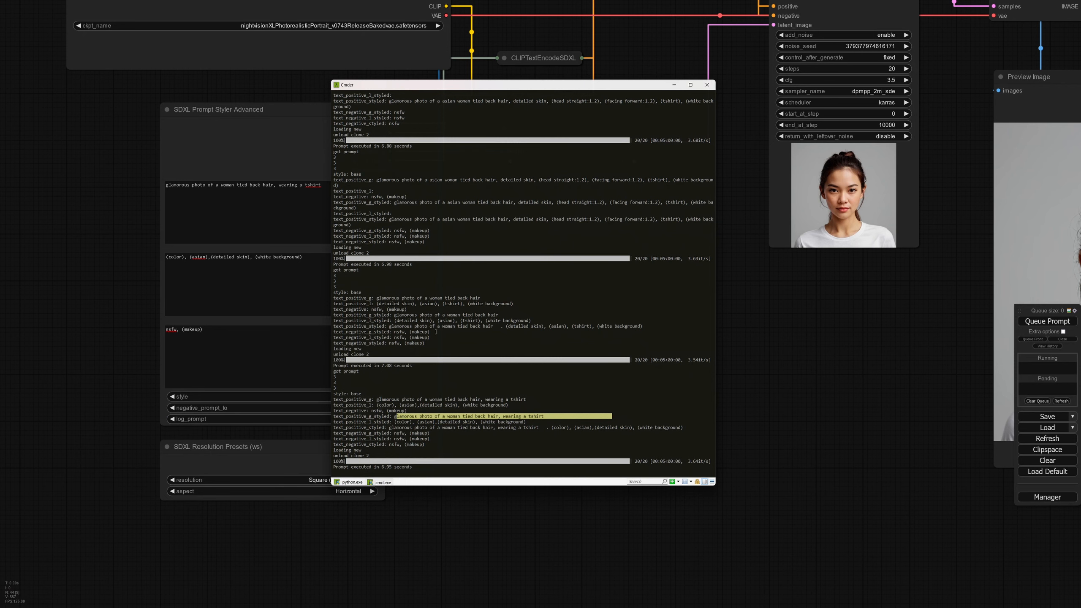
pyautogui.scroll(14, 405, 352)
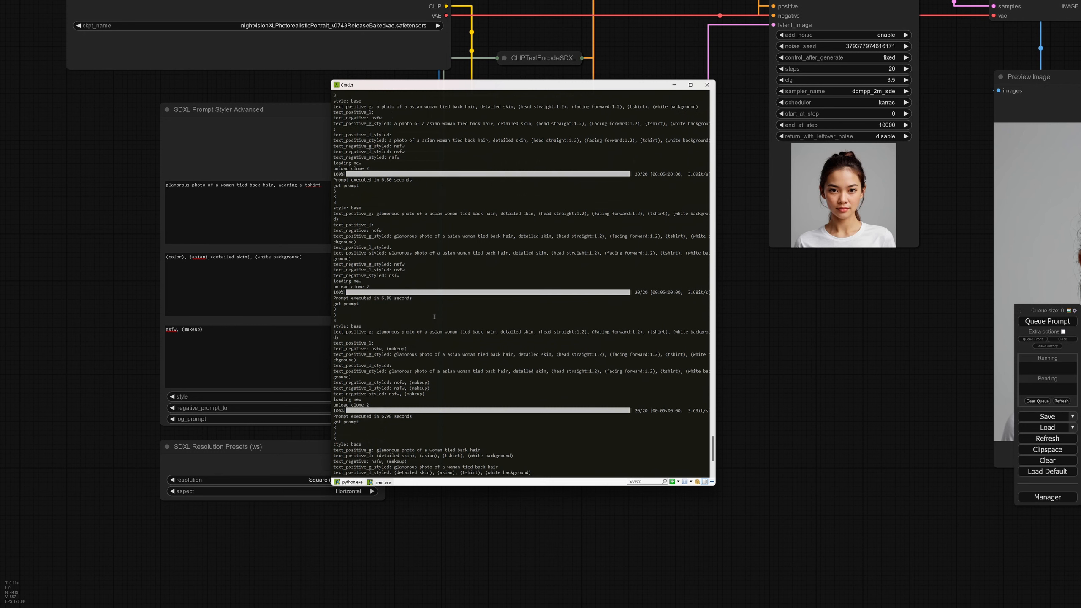
pyautogui.scroll(1, 434, 319)
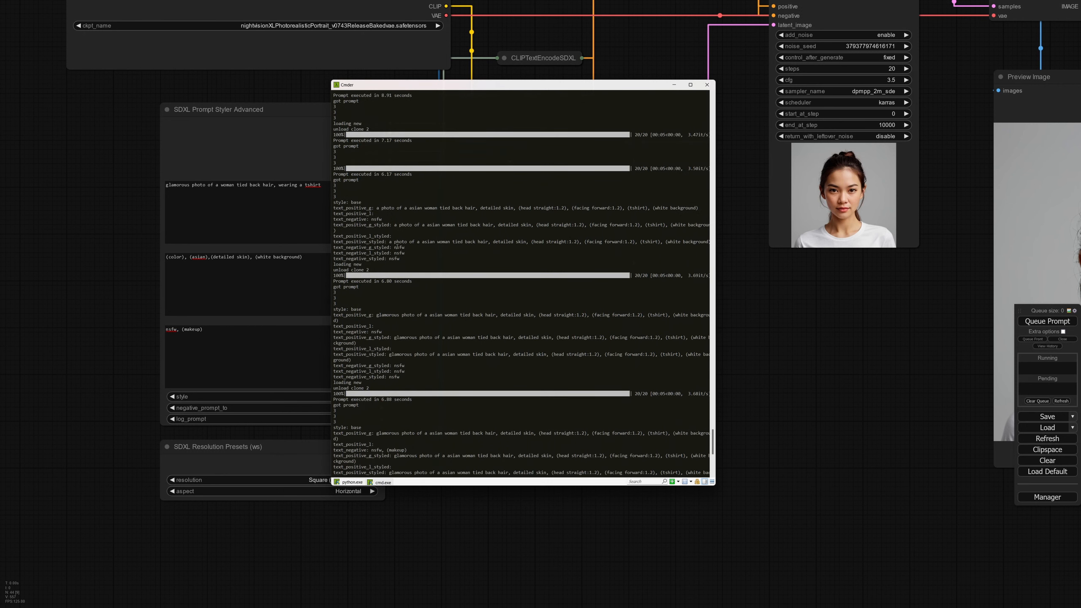
pyautogui.scroll(11, 417, 226)
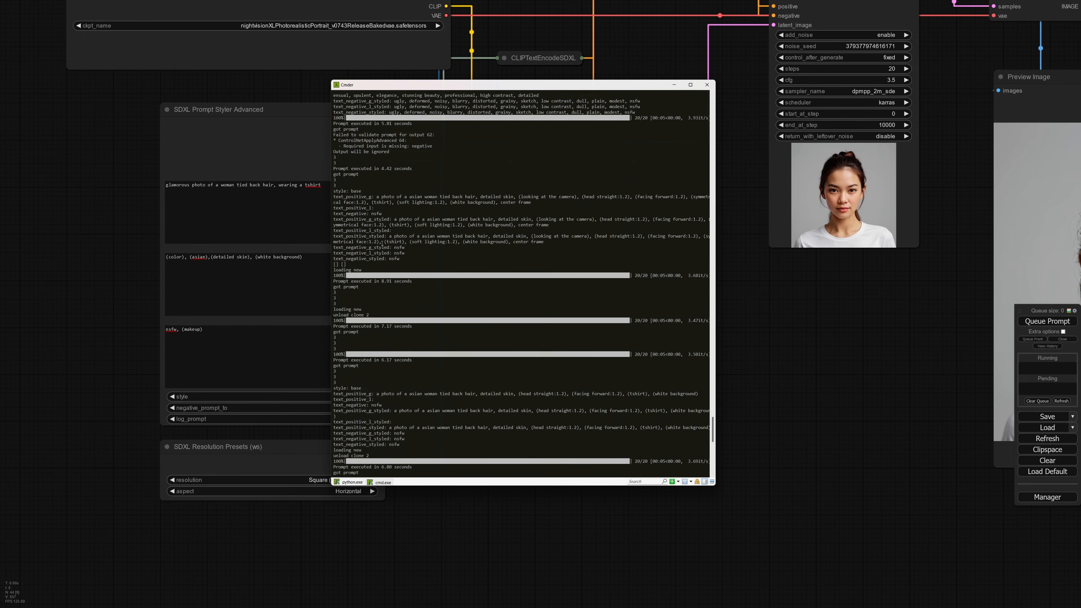
pyautogui.scroll(4, 417, 243)
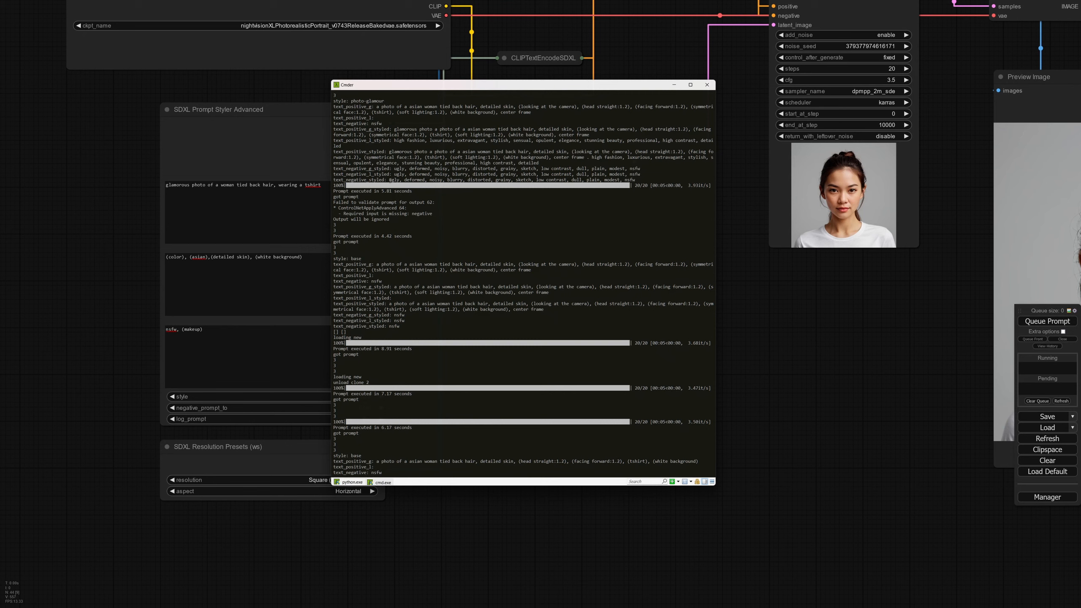
pyautogui.moveTo(390, 180); pyautogui.dragTo(601, 186)
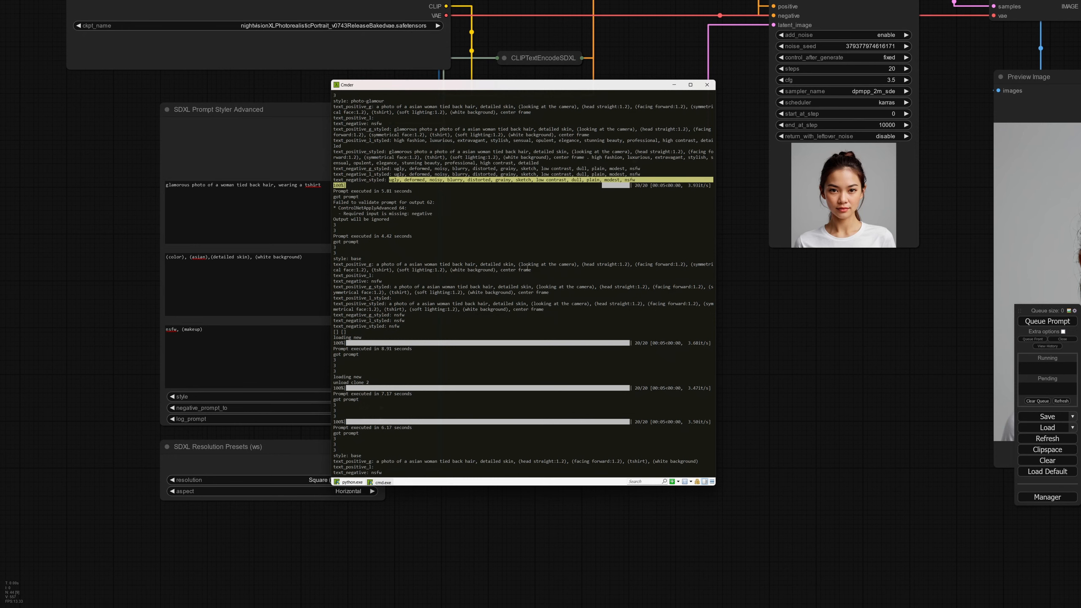
# Step: Replace "(makeup)" in the negative prompt with "ugly, deformed, noisy, blurry, distorted, grainy, sketch, low contrast, dull, plain, modest"
pyautogui.click(772, 371)
pyautogui.scroll(-4, 443, 435)
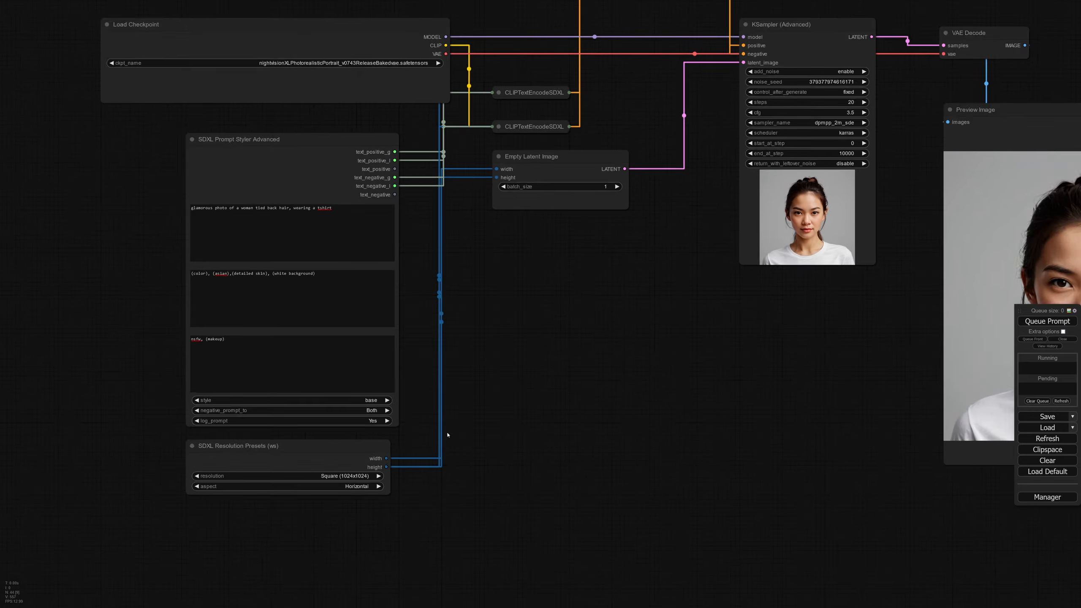
pyautogui.moveTo(760, 416); pyautogui.dragTo(538, 418)
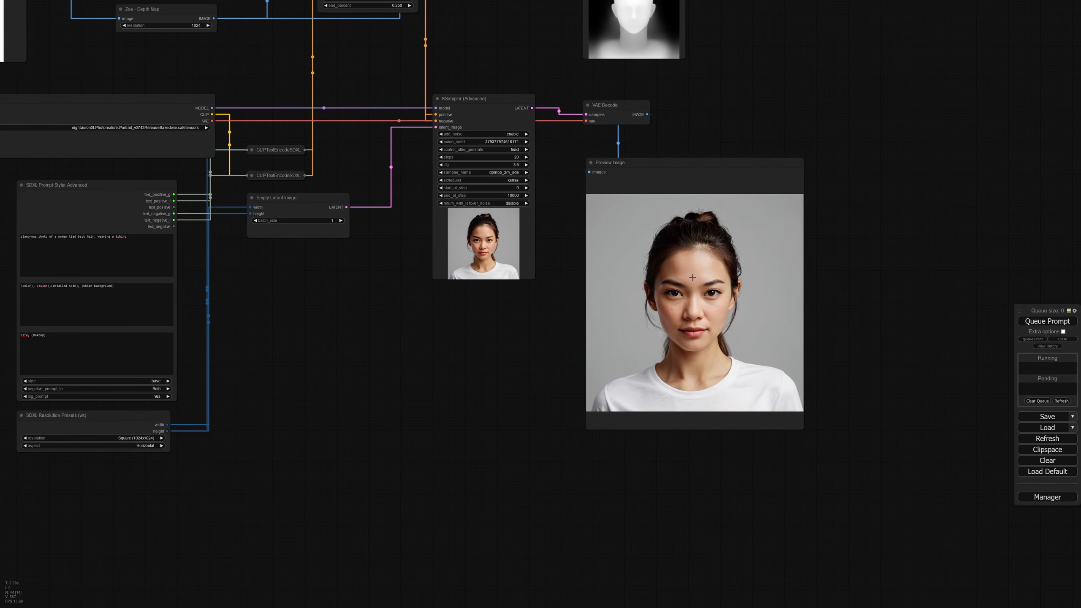
pyautogui.scroll(7, 427, 397)
pyautogui.moveTo(222, 356); pyautogui.dragTo(594, 374)
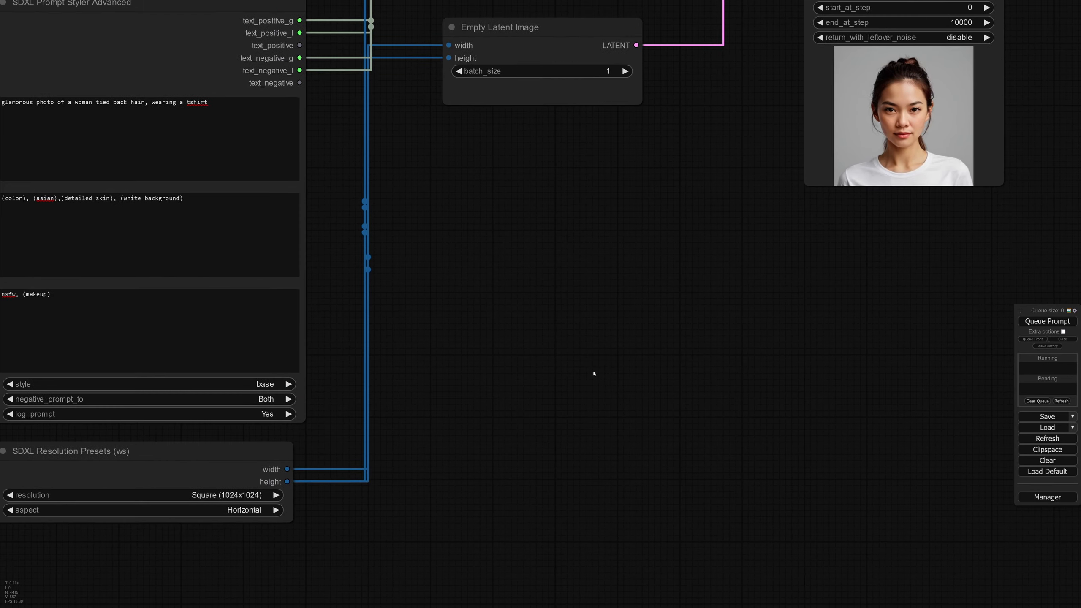
pyautogui.scroll(-2, 595, 374)
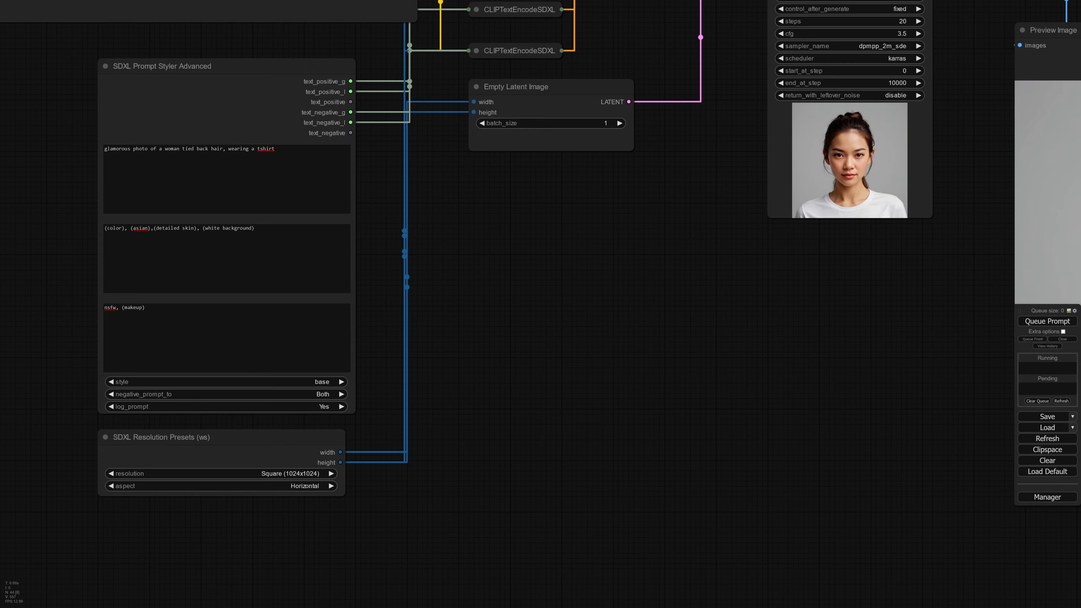
pyautogui.moveTo(466, 357); pyautogui.dragTo(610, 362)
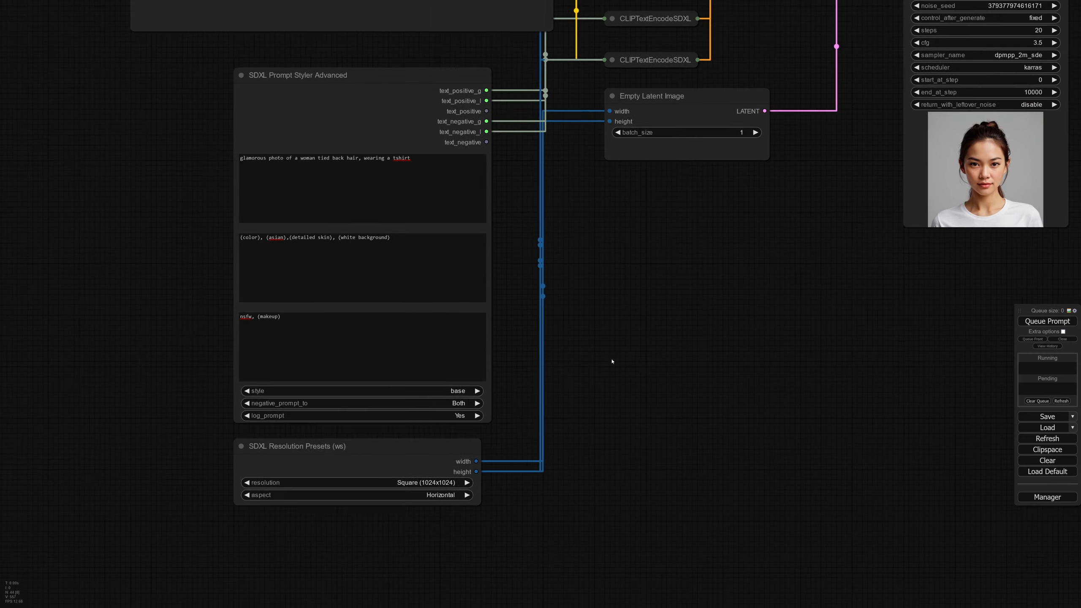
pyautogui.click(293, 319)
pyautogui.moveTo(293, 319); pyautogui.dragTo(258, 318)
pyautogui.write('ugly, deformed, noisy, blurry, distorted, grainy, sketch, low contrast, dull, plain, modest')
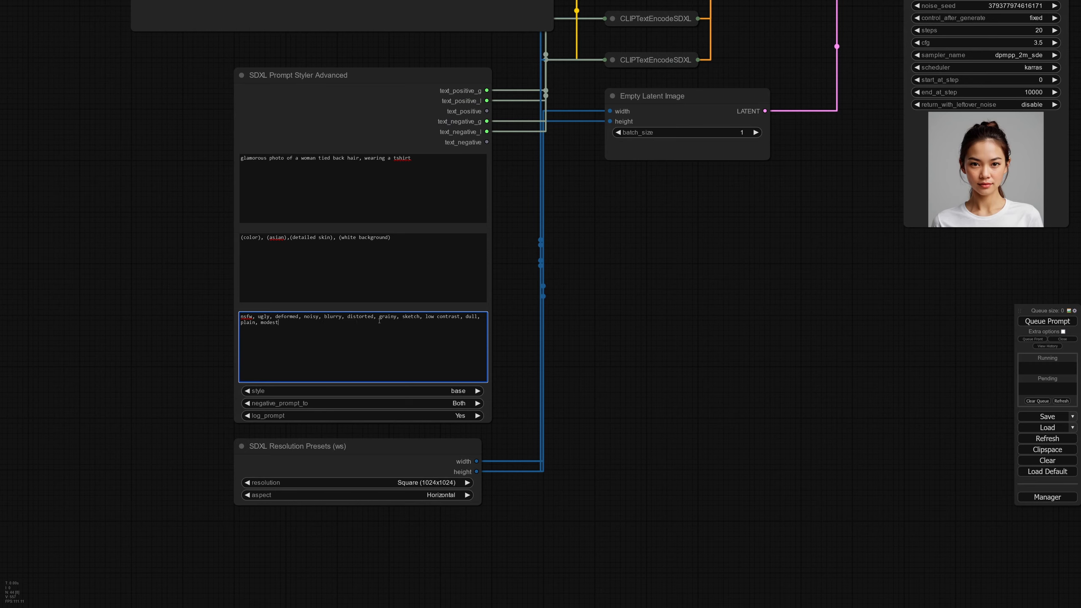
pyautogui.moveTo(624, 285); pyautogui.dragTo(466, 325)
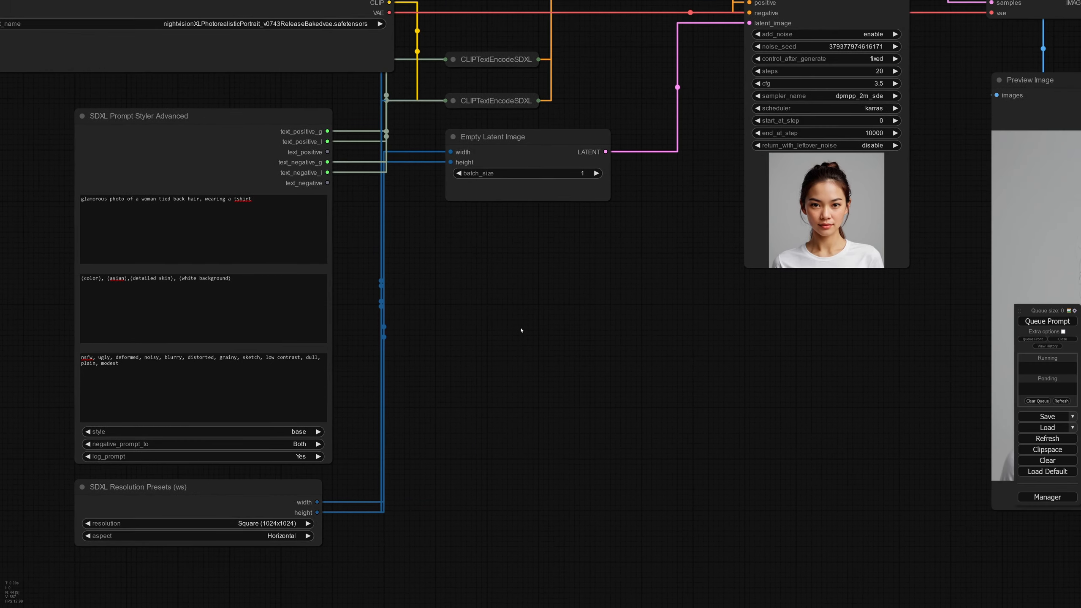
# Step: Queue the prompt with the expanded negative terms from "ugly" through "modest"
pyautogui.moveTo(634, 412); pyautogui.dragTo(358, 396)
pyautogui.moveTo(570, 397); pyautogui.dragTo(495, 366)
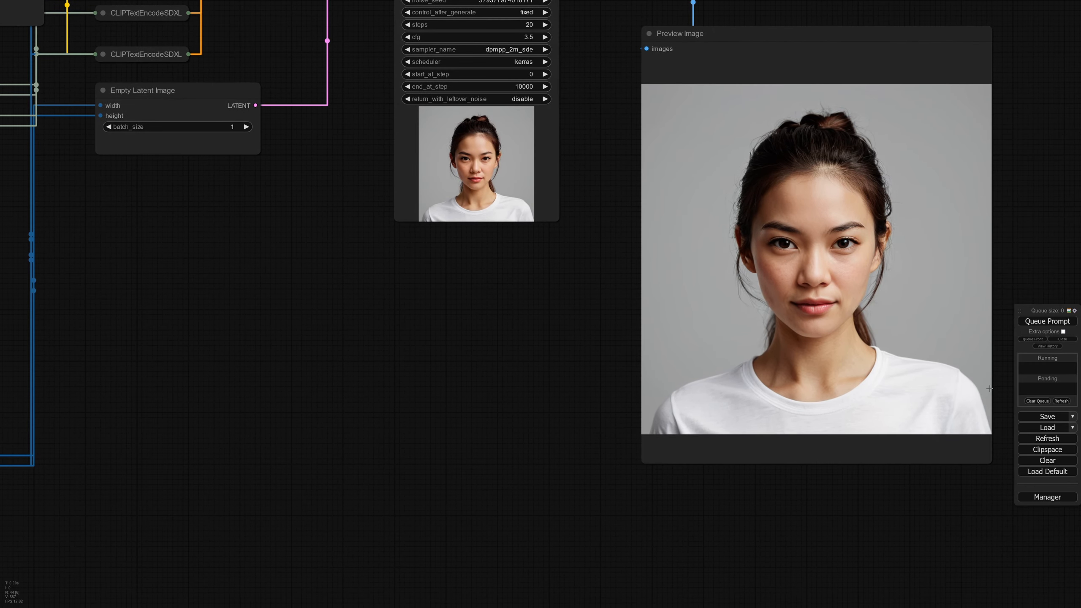
pyautogui.click(1055, 322)
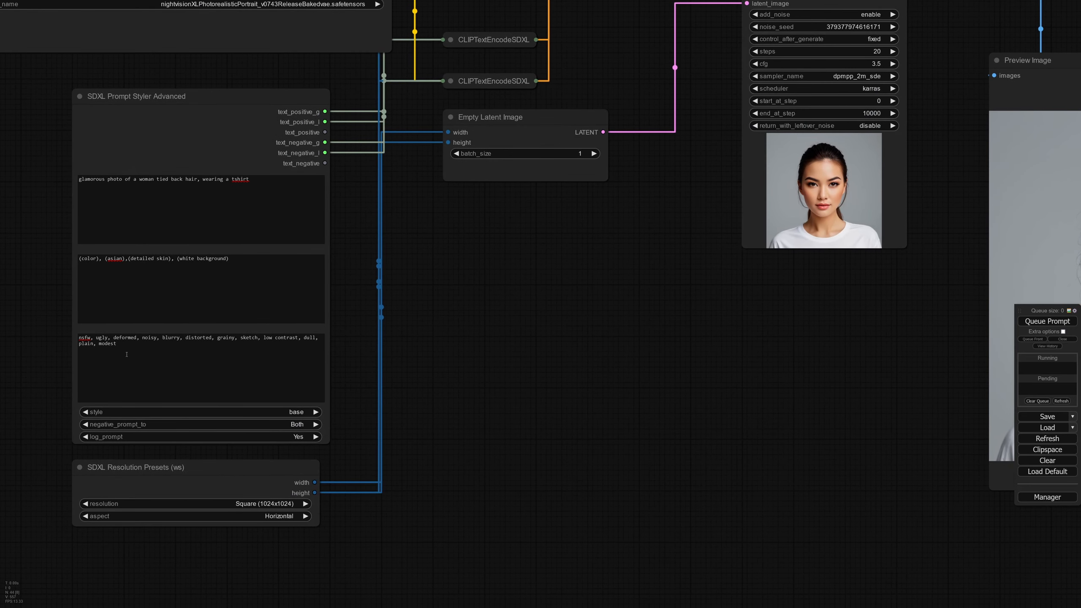
# Step: Replace the negative terms from "ugly" through "modest" with "(makeup)" and examine the current portrait's face up close
pyautogui.moveTo(126, 354); pyautogui.dragTo(96, 338)
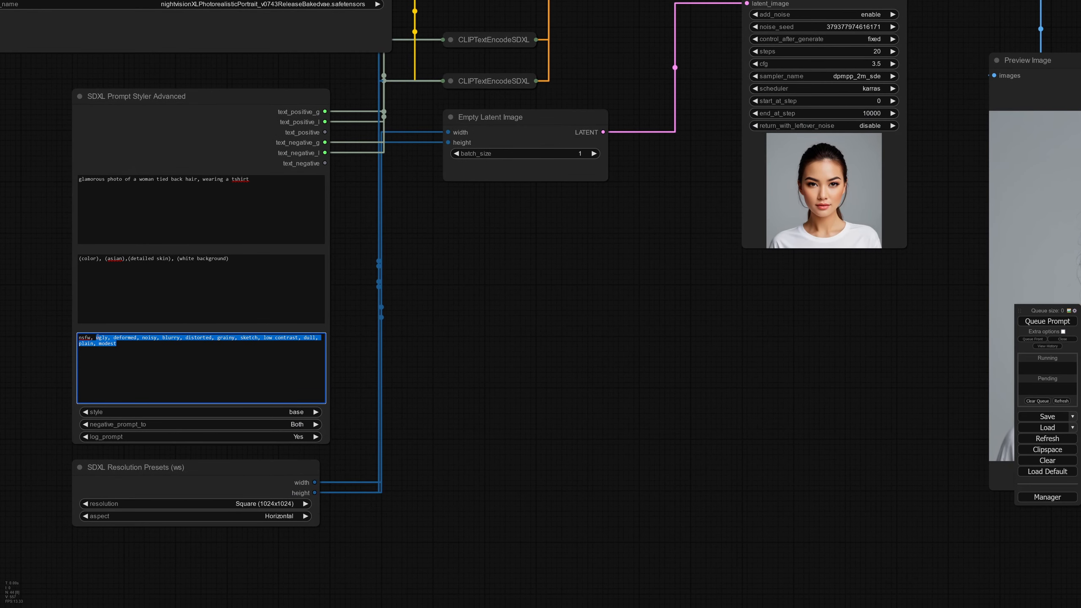
pyautogui.press('BackSpace')
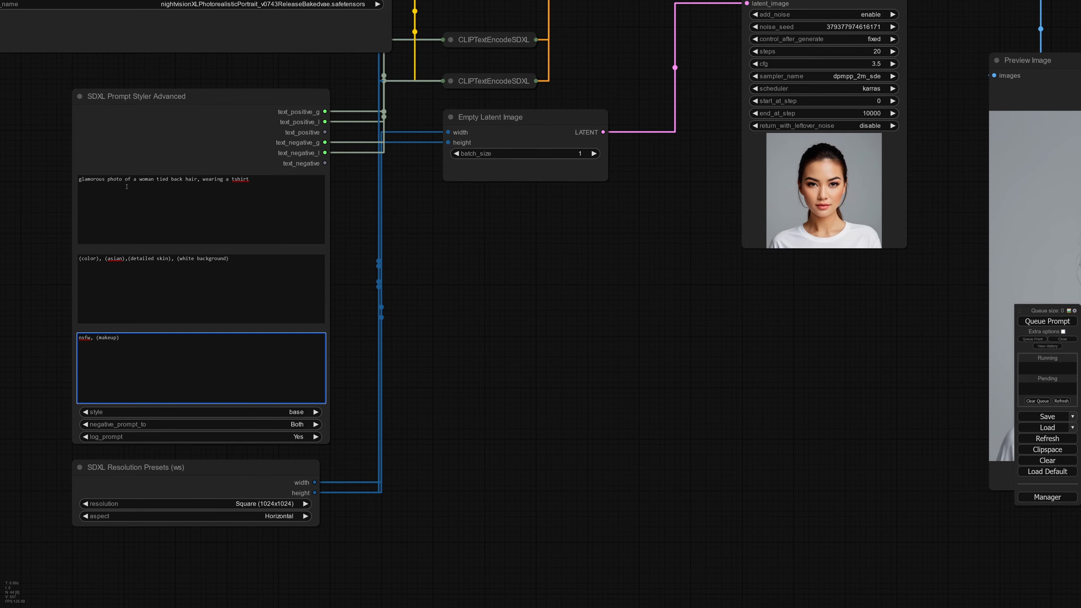
pyautogui.moveTo(785, 432); pyautogui.dragTo(432, 429)
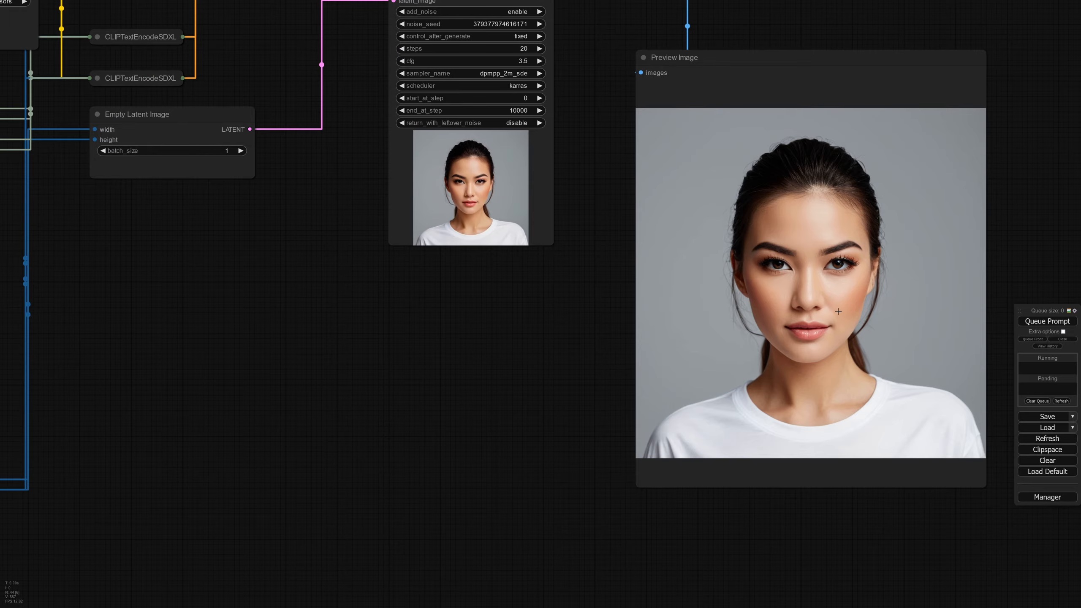
pyautogui.scroll(12, 837, 311)
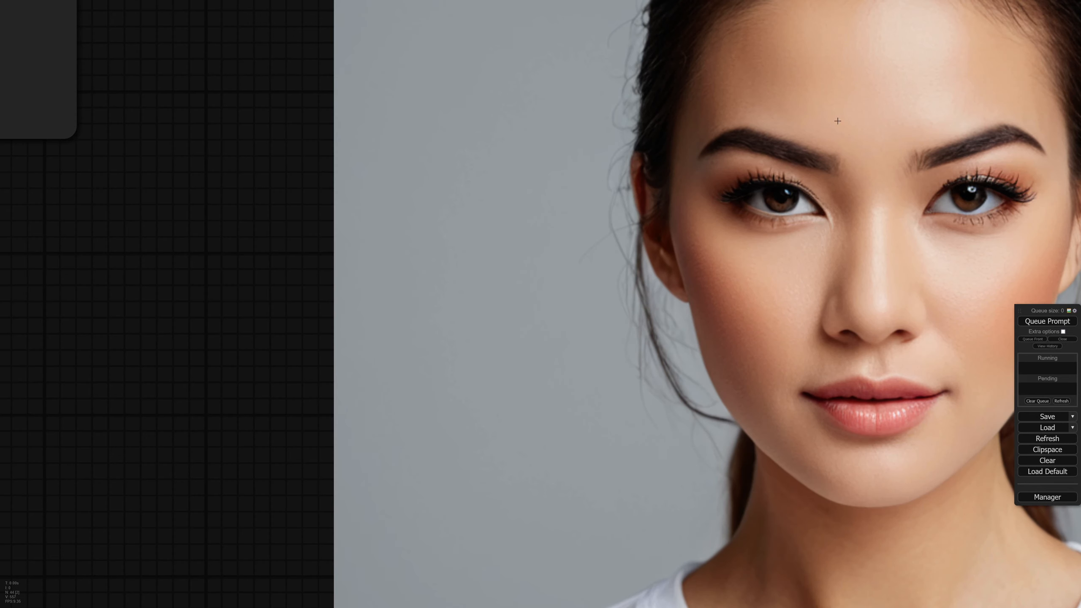
pyautogui.scroll(-2, 837, 120)
pyautogui.scroll(-8, 556, 429)
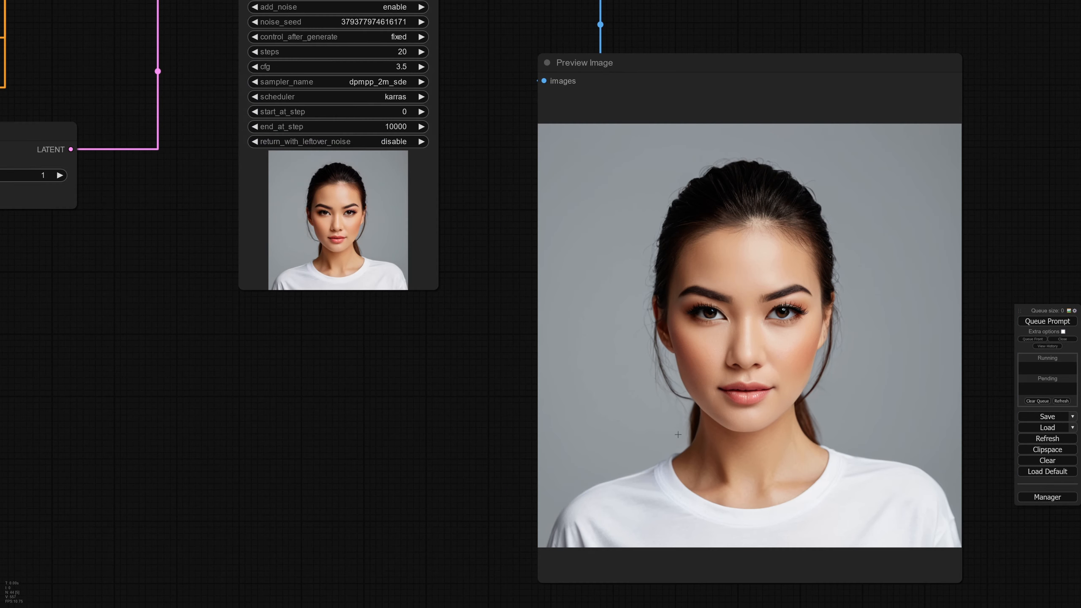
# Step: Queue the prompt with the negative prompt "nsfw, (makeup)" and inspect the skin detail in the new portrait
pyautogui.moveTo(420, 472); pyautogui.dragTo(385, 418)
pyautogui.click(1047, 321)
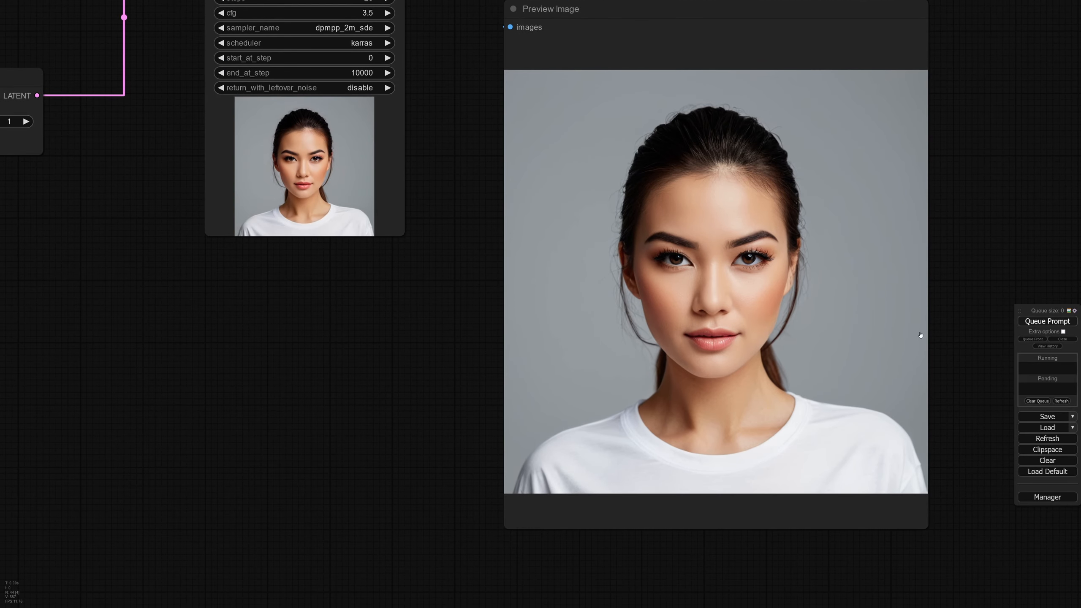
pyautogui.moveTo(305, 443); pyautogui.dragTo(381, 437)
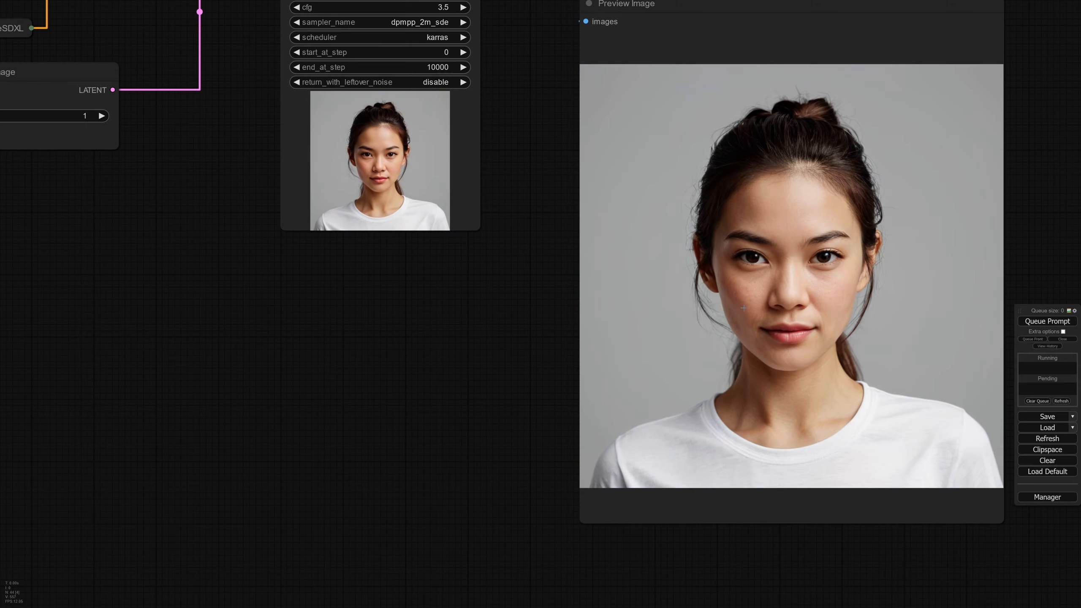
pyautogui.scroll(6, 743, 308)
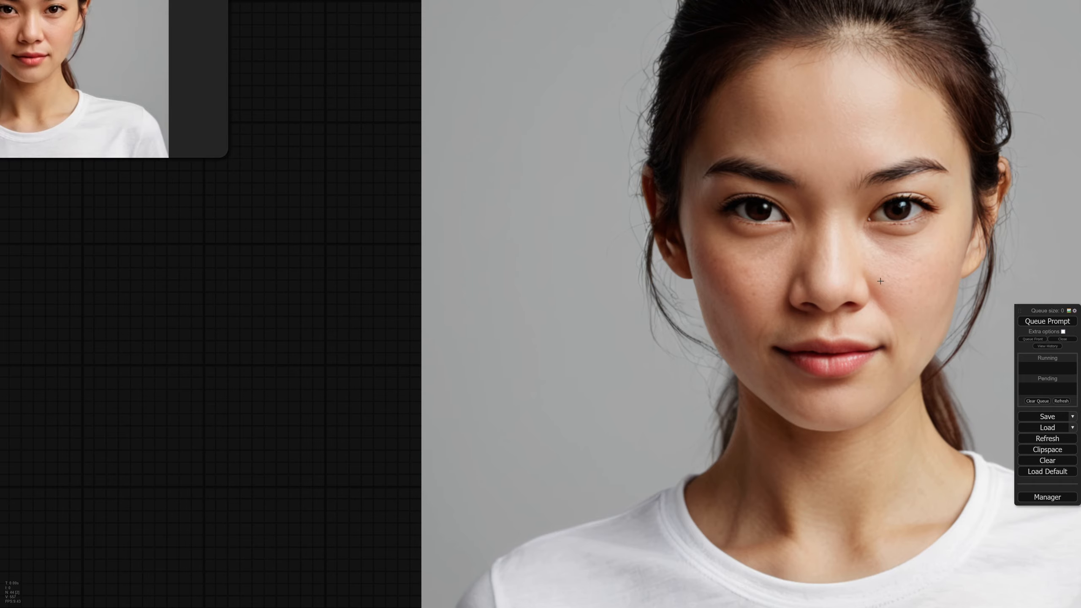
pyautogui.scroll(-6, 880, 281)
pyautogui.scroll(-3, 202, 425)
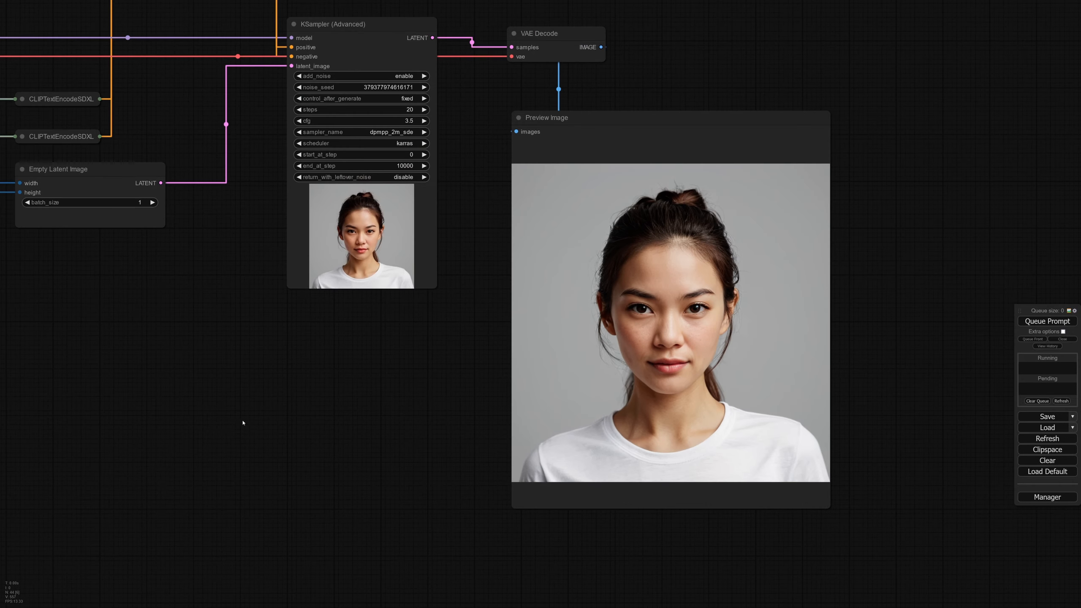
# Step: Replace "asian" with "African American" in the second positive prompt
pyautogui.moveTo(218, 408); pyautogui.dragTo(473, 427)
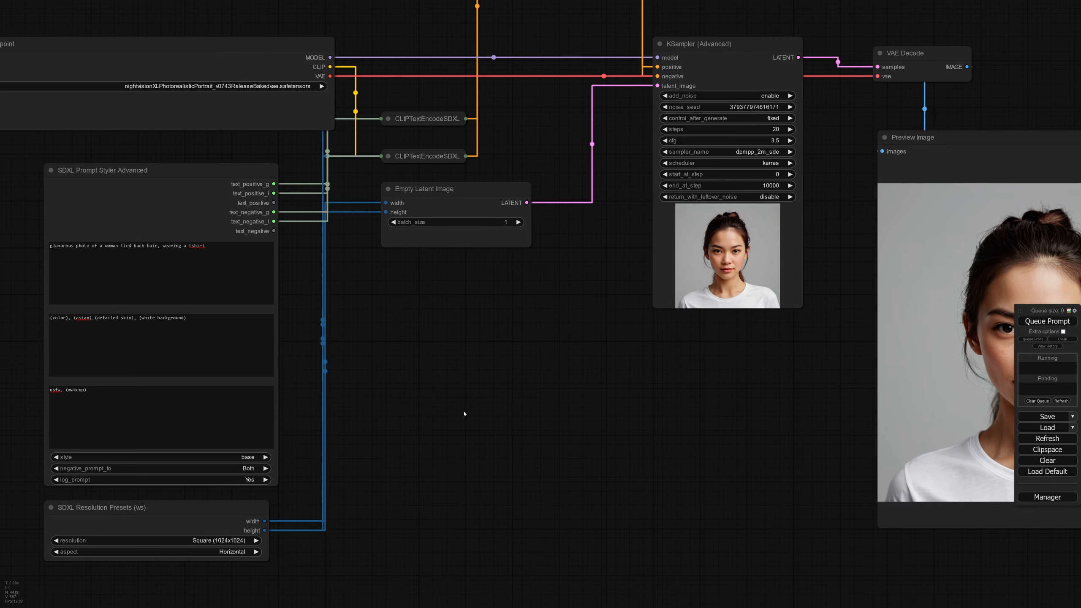
pyautogui.scroll(-4, 506, 437)
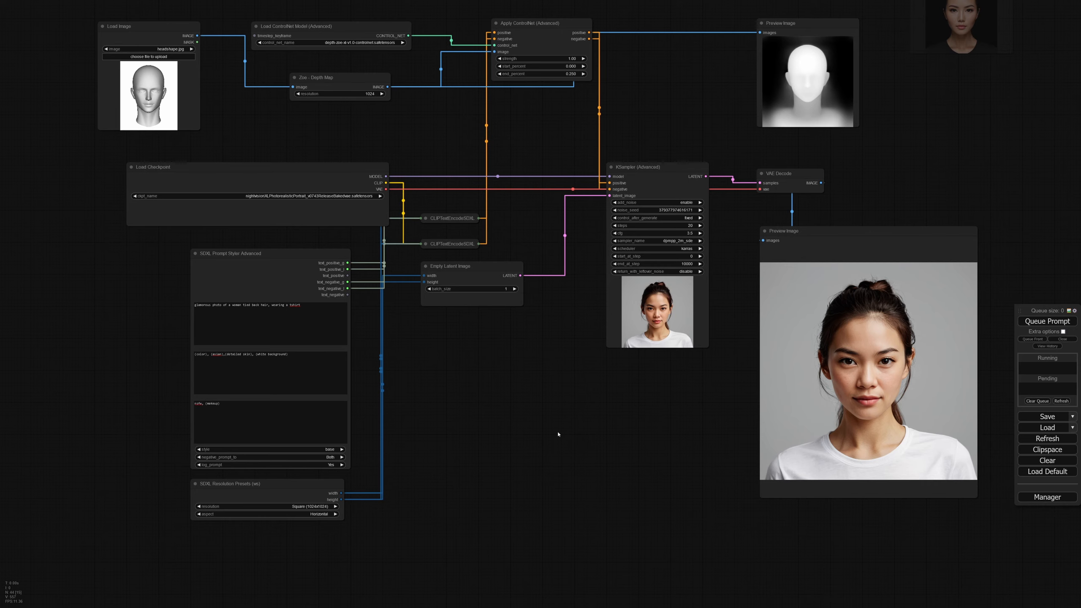
pyautogui.moveTo(500, 447); pyautogui.dragTo(506, 401)
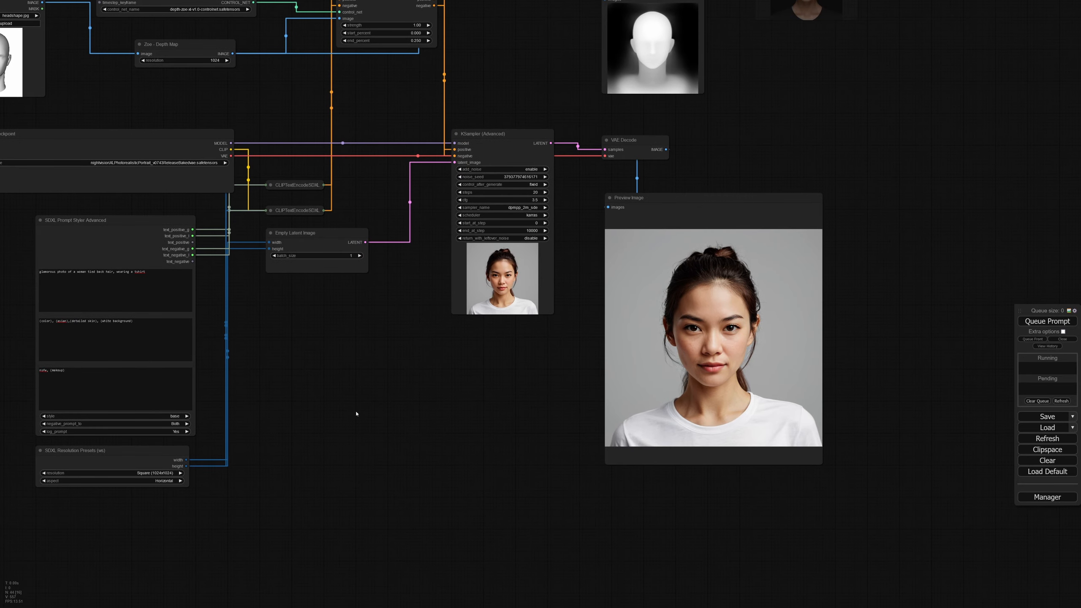
pyautogui.moveTo(356, 413); pyautogui.dragTo(600, 402)
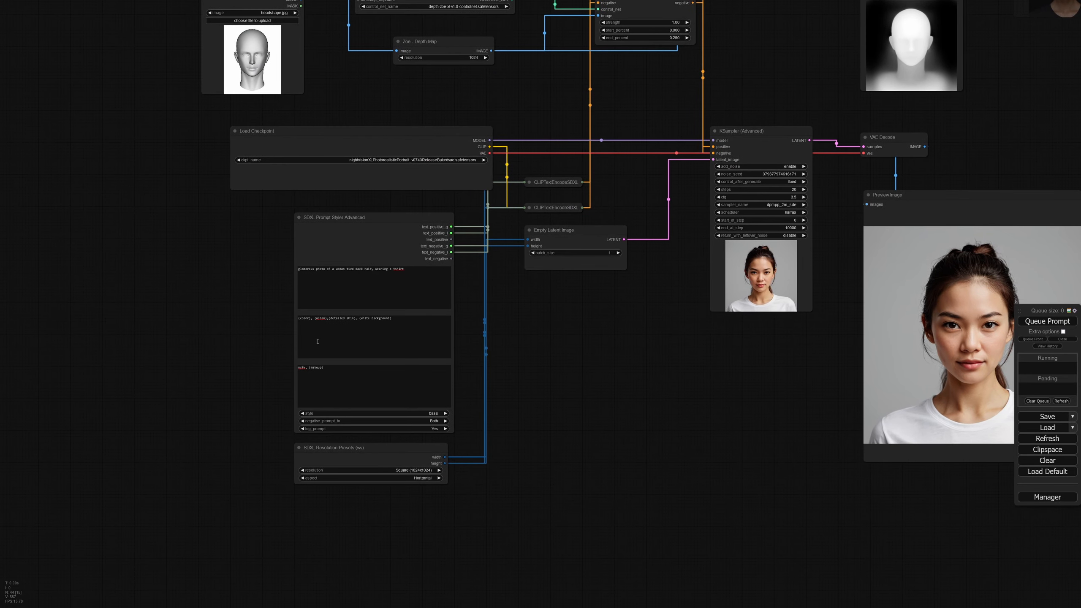
pyautogui.scroll(3, 627, 413)
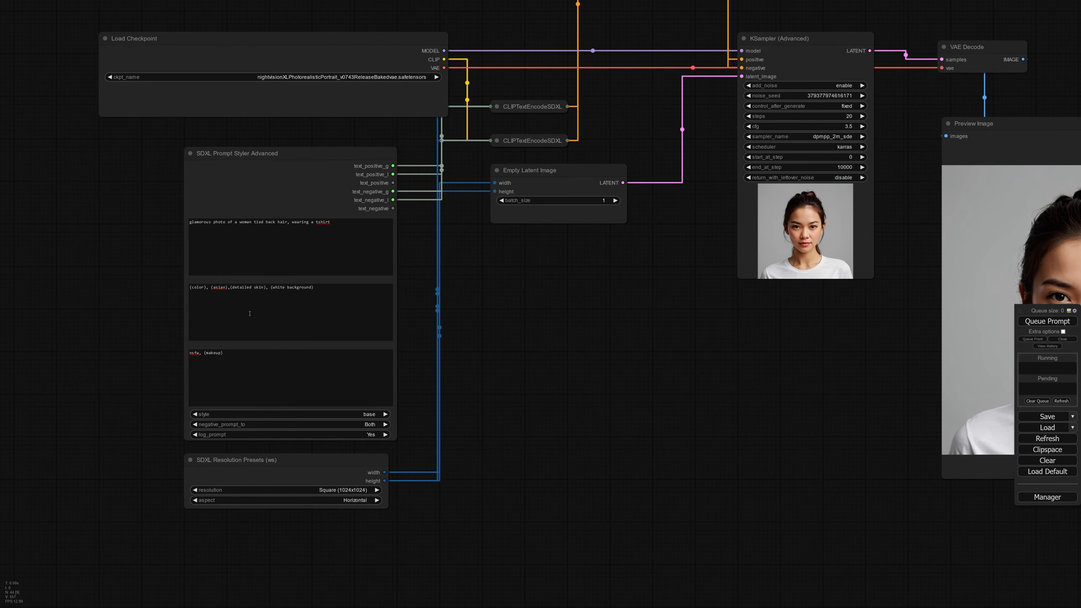
pyautogui.click(230, 288)
pyautogui.doubleClick(213, 290)
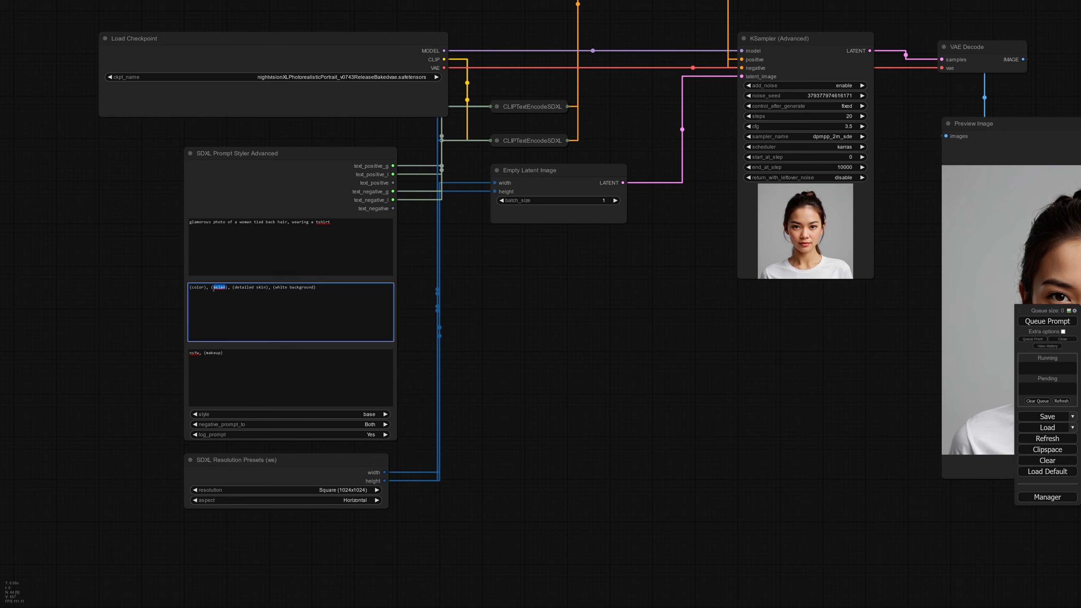
pyautogui.write('black')
pyautogui.press('BackSpace')
pyautogui.press('BackSpace')
pyautogui.press('BackSpace')
pyautogui.press('BackSpace')
pyautogui.press('BackSpace')
pyautogui.write('African Amercai')
pyautogui.press('BackSpace')
pyautogui.write('n')
pyautogui.press('BackSpace')
pyautogui.press('BackSpace')
pyautogui.press('BackSpace')
pyautogui.write('ican')
# Step: Queue the prompt with the "(African American)" term and view the portrait being generated
pyautogui.click(1047, 320)
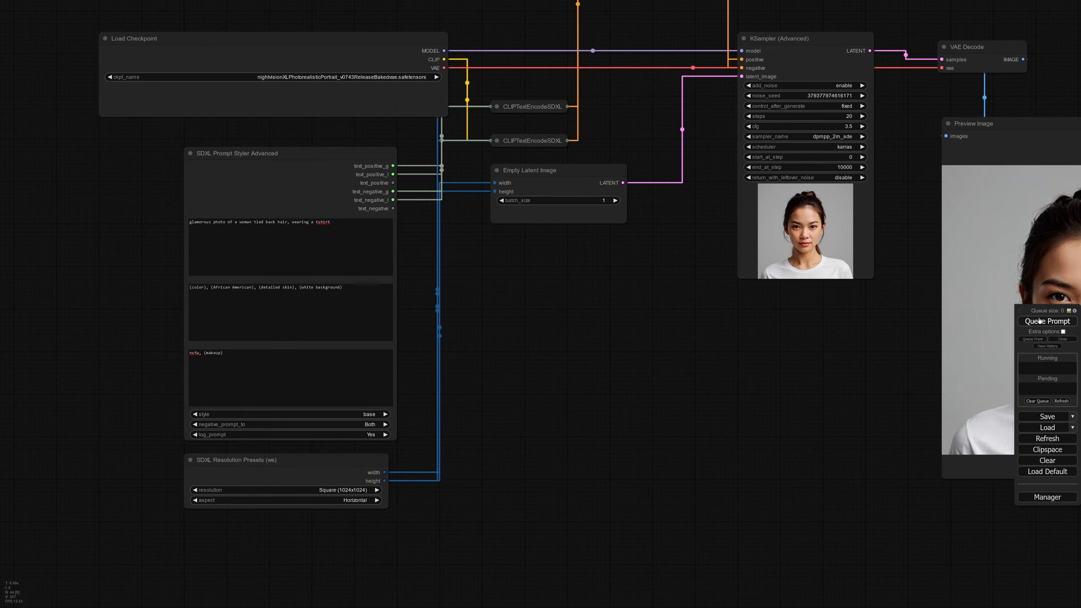
pyautogui.moveTo(864, 406); pyautogui.dragTo(490, 379)
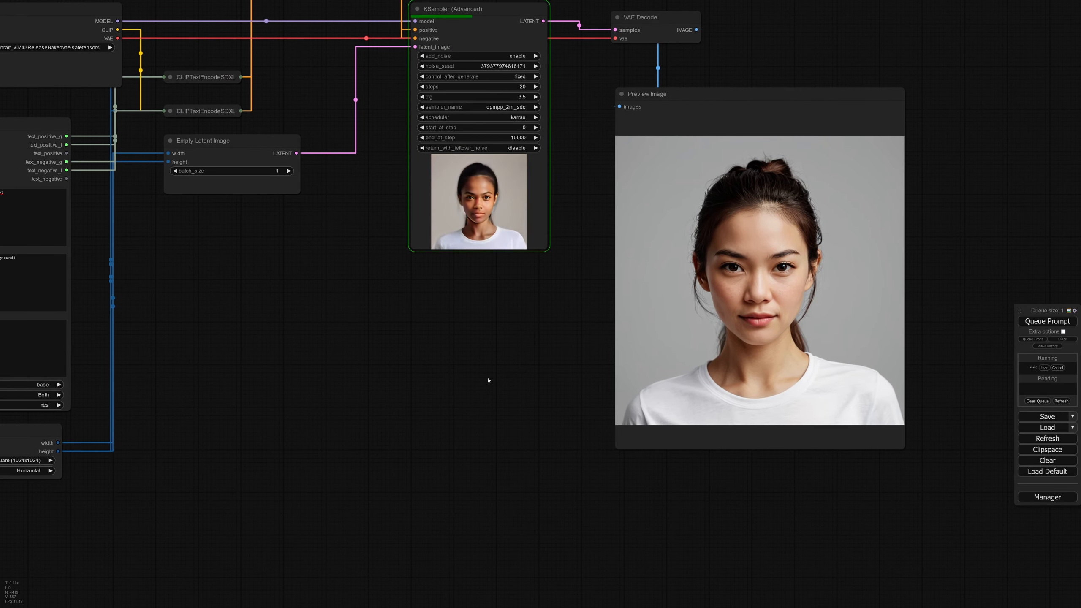
pyautogui.moveTo(427, 409); pyautogui.dragTo(641, 456)
# Step: Set the KSampler's sampler_name to dpmpp_3m_sde, queue the prompt and view the resulting portrait
pyautogui.moveTo(453, 320); pyautogui.dragTo(506, 436)
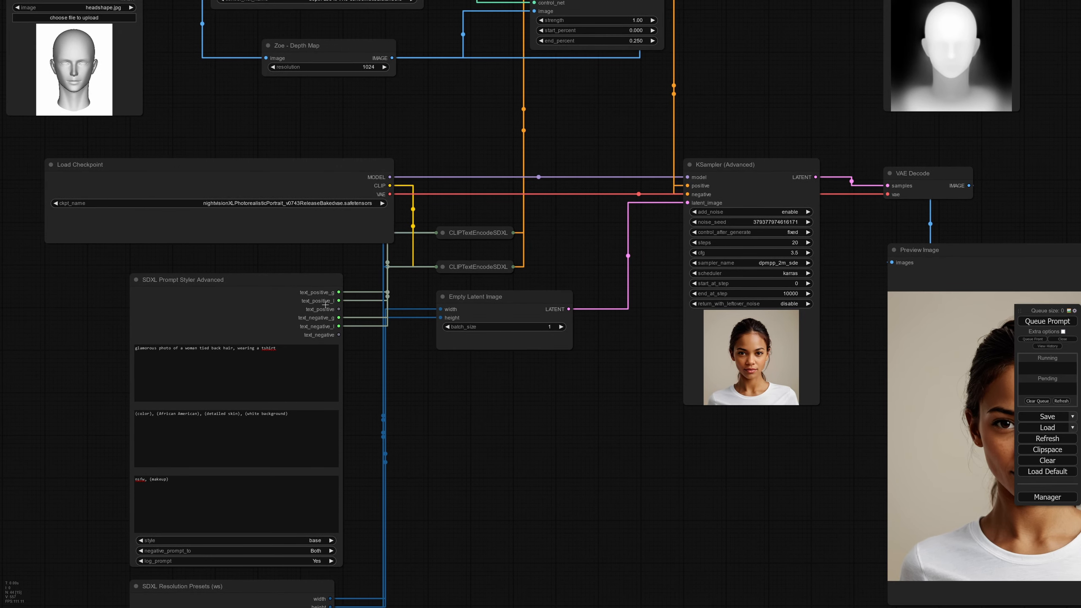
pyautogui.click(771, 263)
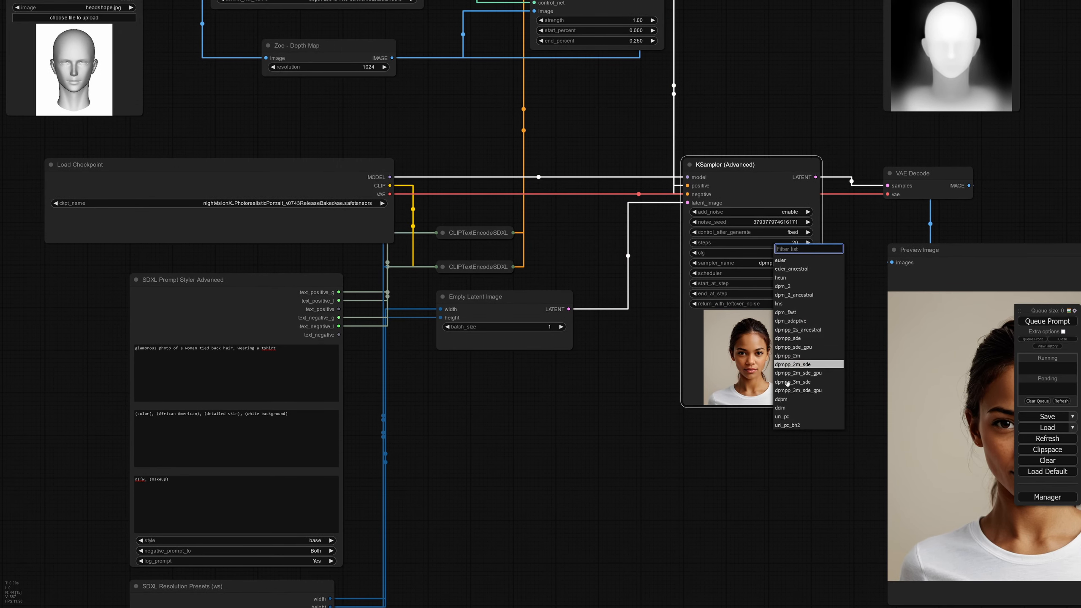
pyautogui.click(798, 381)
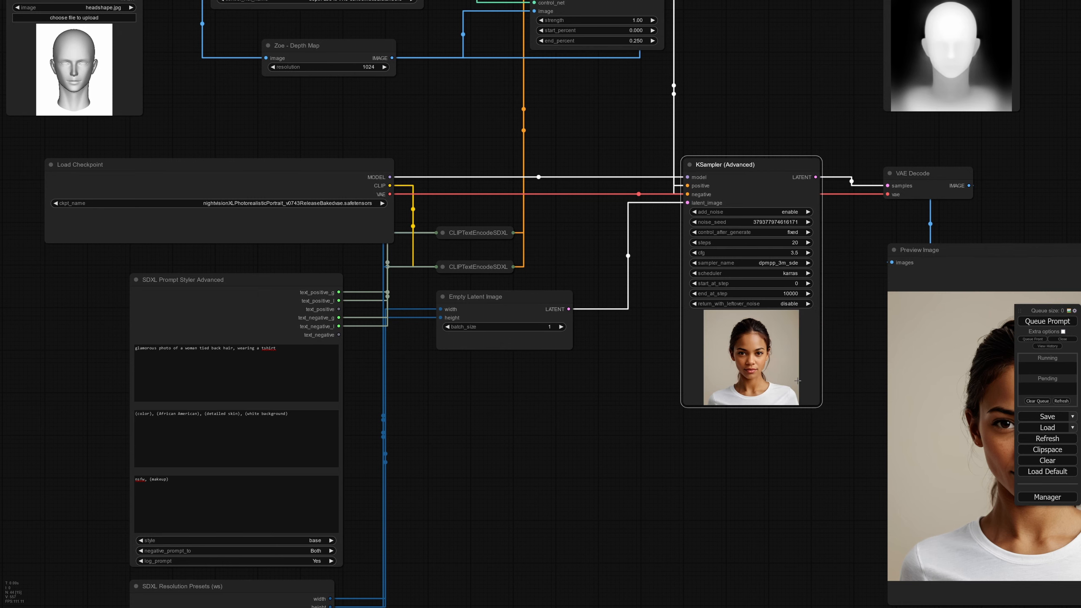
pyautogui.click(805, 263)
pyautogui.moveTo(865, 421); pyautogui.dragTo(872, 415)
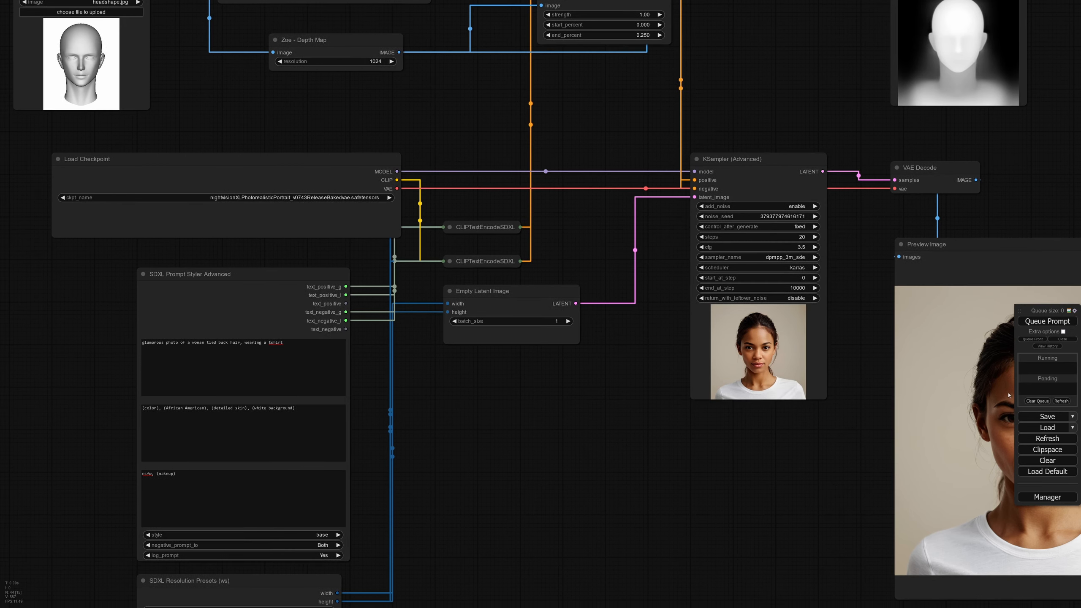
pyautogui.click(1047, 321)
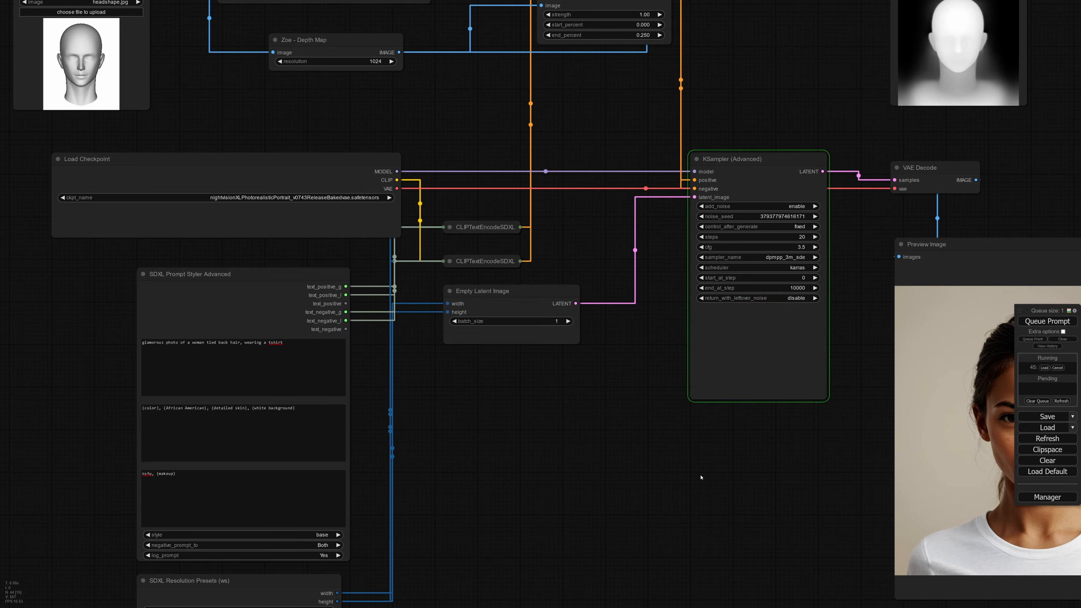
pyautogui.moveTo(673, 474); pyautogui.dragTo(497, 392)
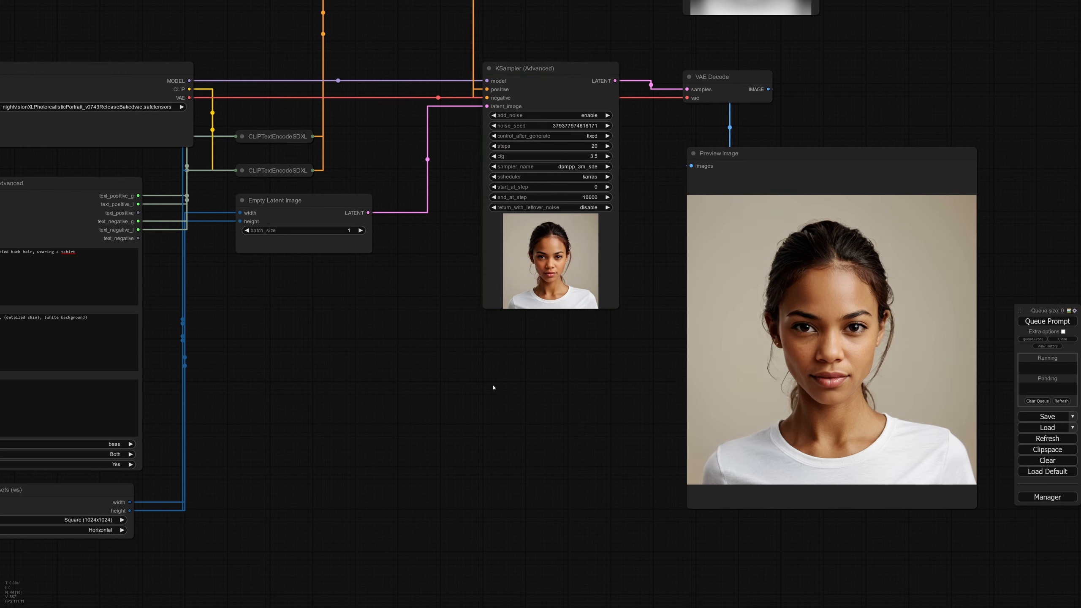
# Step: Set the KSampler's sampler_name to euler_ancestral and queue the prompt
pyautogui.click(578, 166)
pyautogui.click(578, 181)
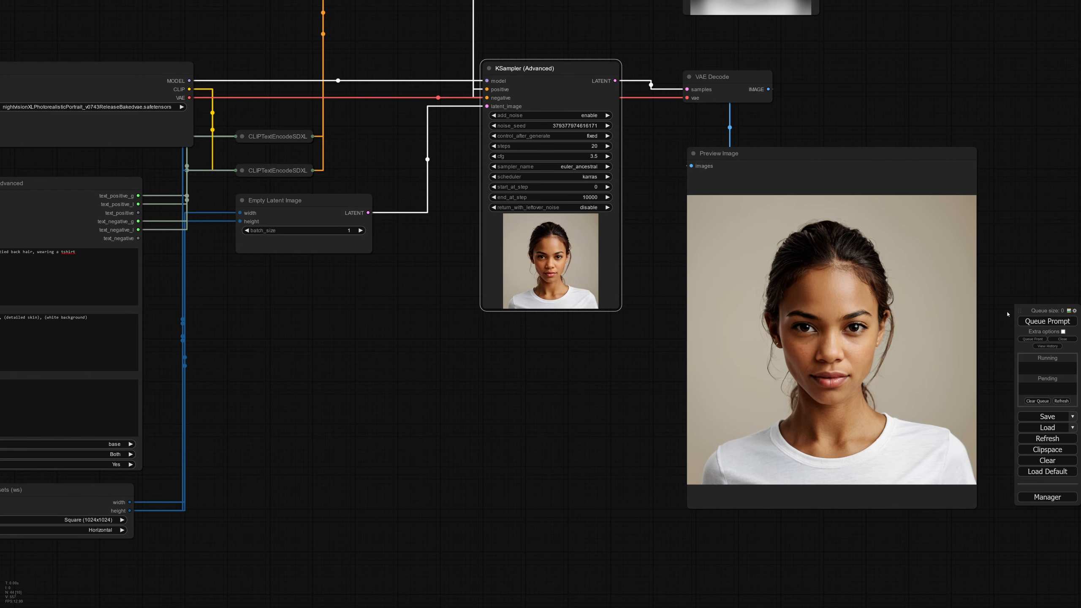
pyautogui.click(1036, 324)
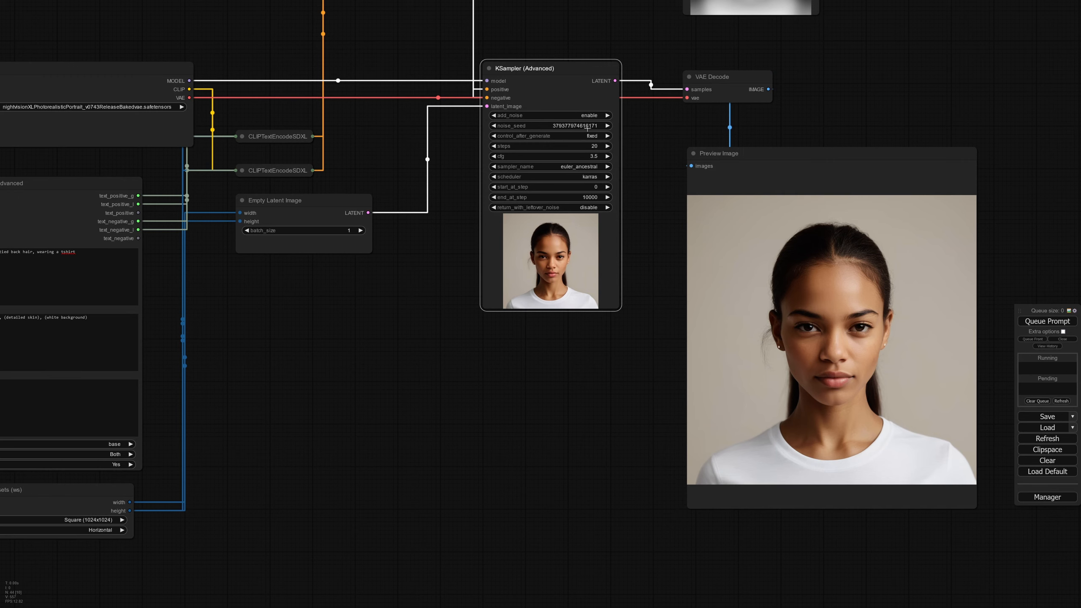
# Step: Set the KSampler's sampler_name back to dpmpp_2m_sde
pyautogui.click(586, 167)
pyautogui.click(583, 261)
pyautogui.click(584, 166)
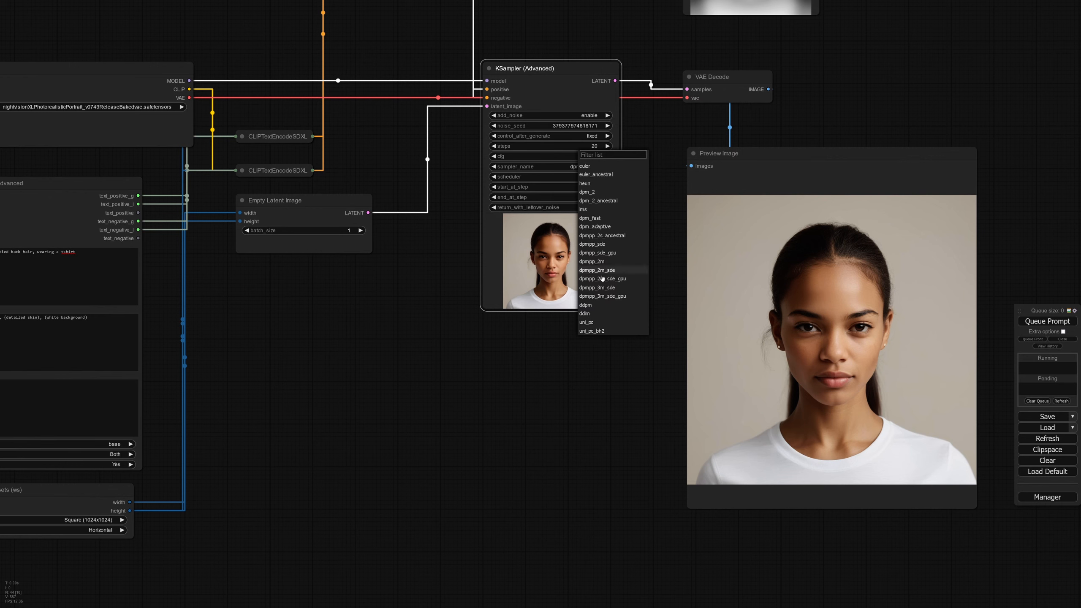
pyautogui.click(596, 270)
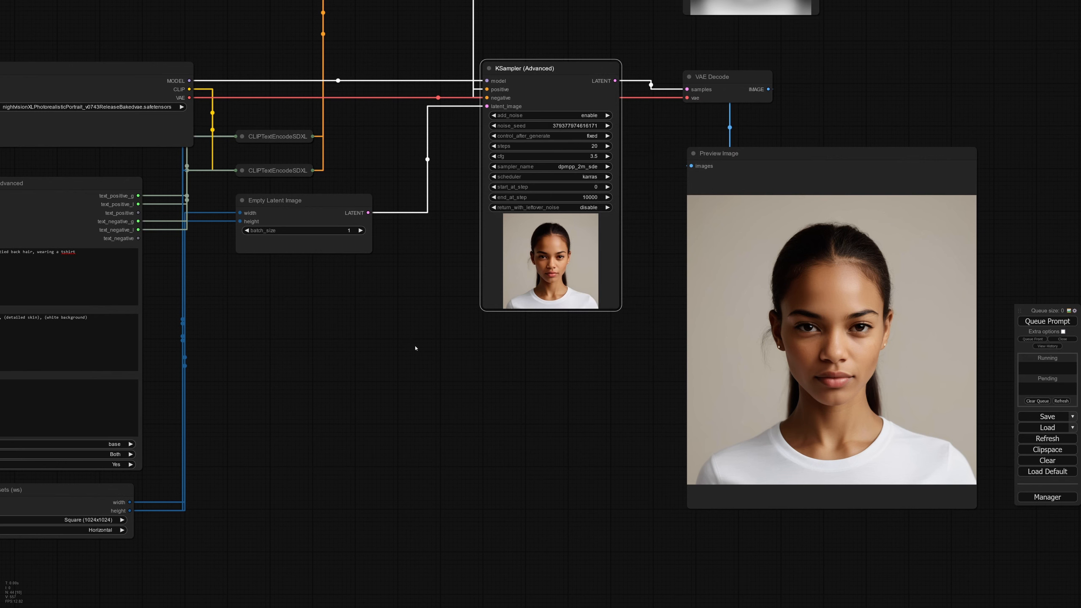
# Step: Replace "African American" with "Asian" in the second positive prompt
pyautogui.moveTo(455, 376); pyautogui.dragTo(693, 309)
pyautogui.moveTo(234, 248); pyautogui.dragTo(196, 249)
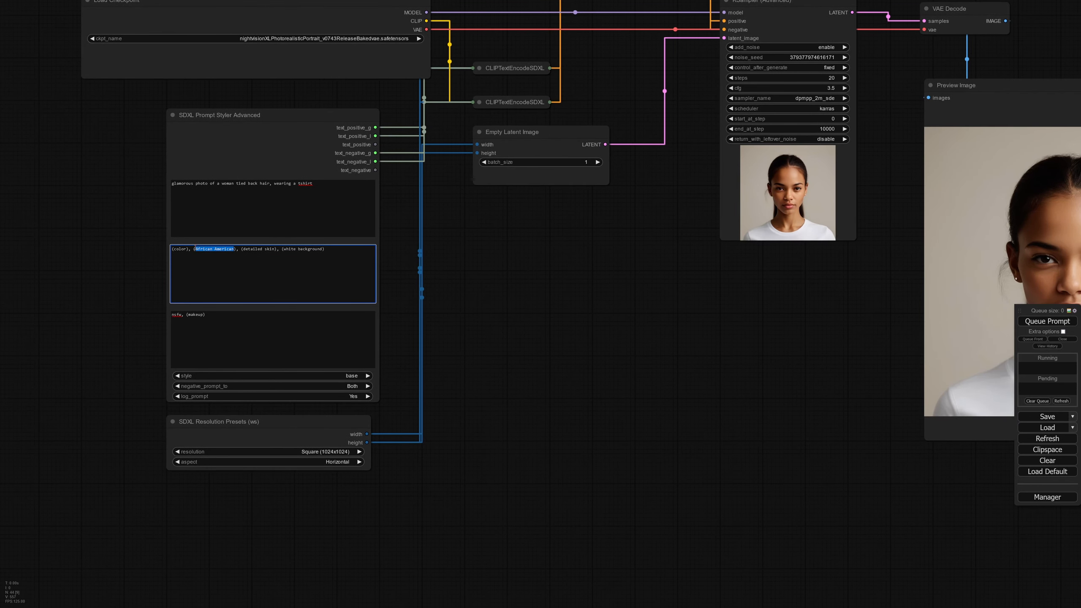
pyautogui.write('Asian')
pyautogui.moveTo(483, 286); pyautogui.dragTo(577, 445)
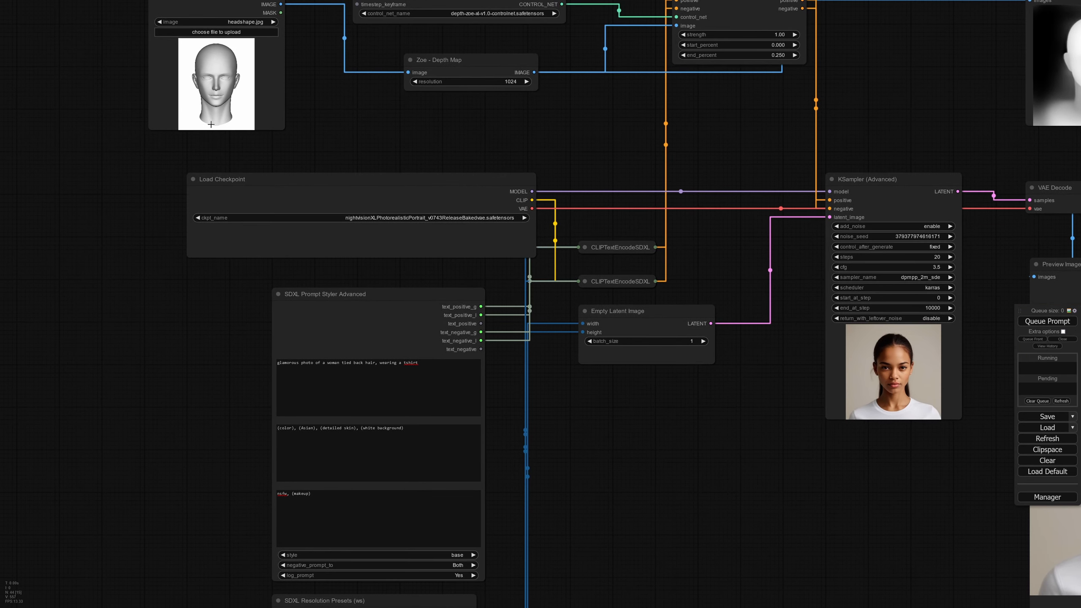
# Step: Remove the "(Asian)," term from the second positive prompt, leaving "(color), (detailed skin), (white background)"
pyautogui.moveTo(185, 476); pyautogui.dragTo(223, 321)
pyautogui.moveTo(354, 279); pyautogui.dragTo(336, 274)
pyautogui.press('BackSpace')
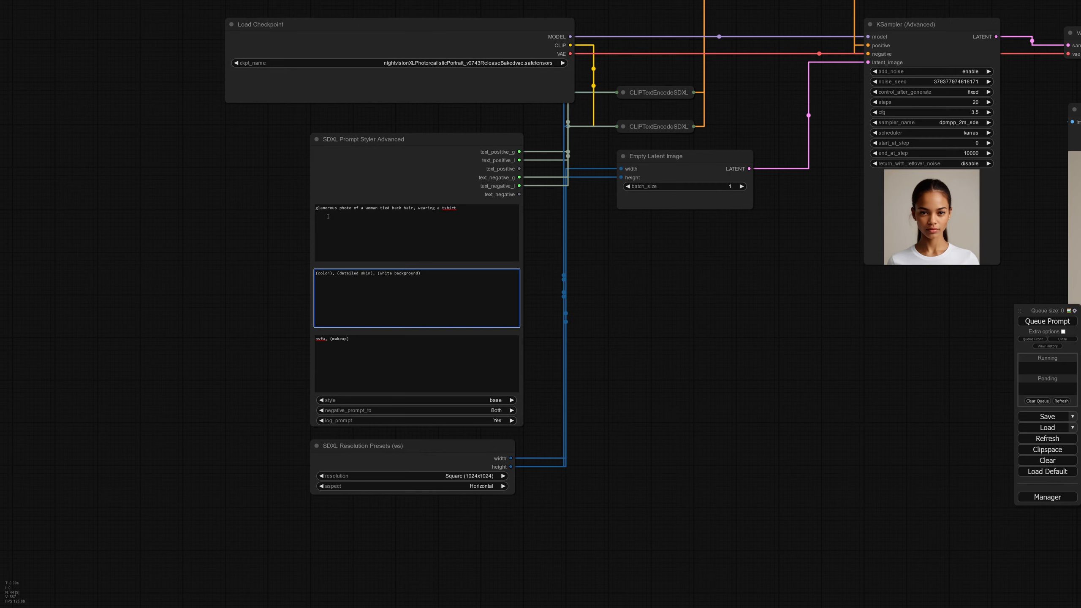
# Step: Change the first positive prompt to "glamorous photo of a man, wearing a tshirt", dropping the tied back hair wording
pyautogui.doubleClick(371, 208)
pyautogui.write('man')
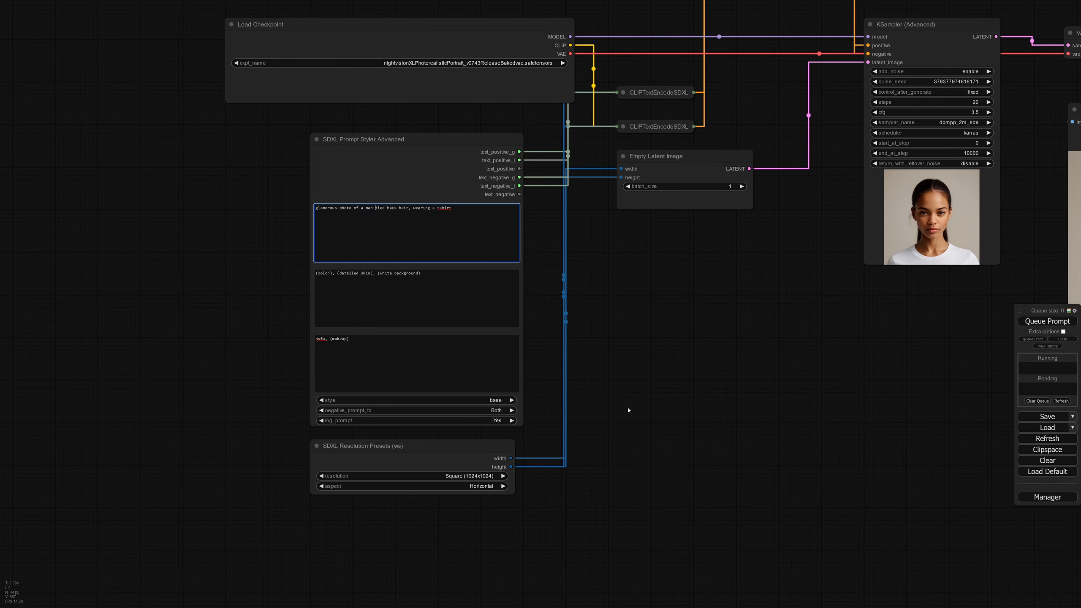
pyautogui.moveTo(409, 208); pyautogui.dragTo(378, 209)
pyautogui.press('BackSpace')
pyautogui.press('BackSpace')
pyautogui.moveTo(719, 434); pyautogui.dragTo(687, 355)
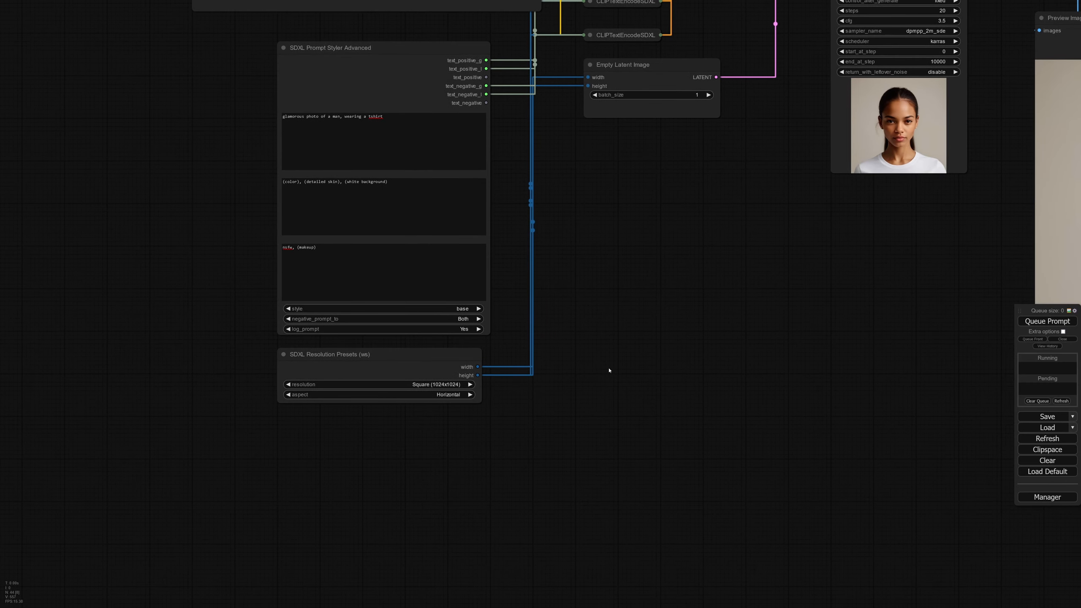
pyautogui.moveTo(608, 369); pyautogui.dragTo(596, 398)
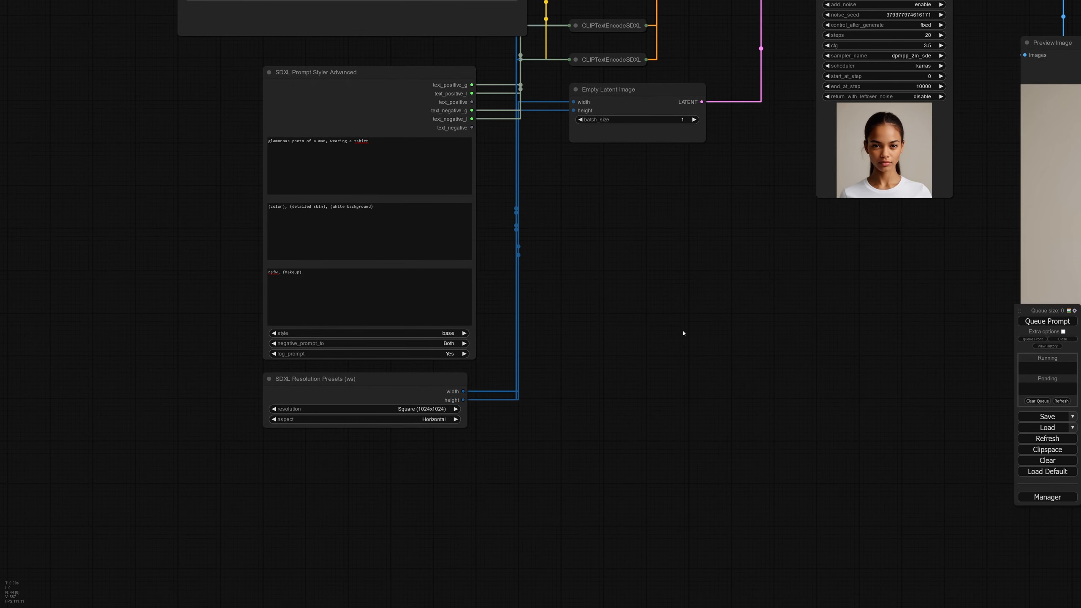
# Step: Generate a portrait from the man-in-a-tshirt prompt and inspect the sampling preview
pyautogui.moveTo(683, 333); pyautogui.dragTo(586, 394)
pyautogui.hotkey('ctrl', 'Return')
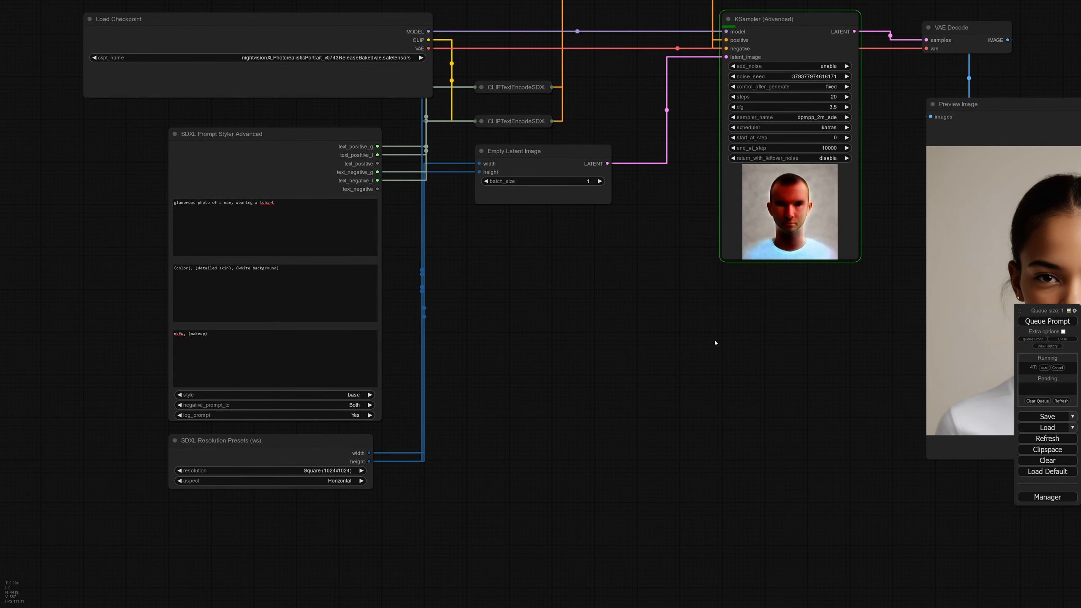
pyautogui.moveTo(714, 341); pyautogui.dragTo(426, 369)
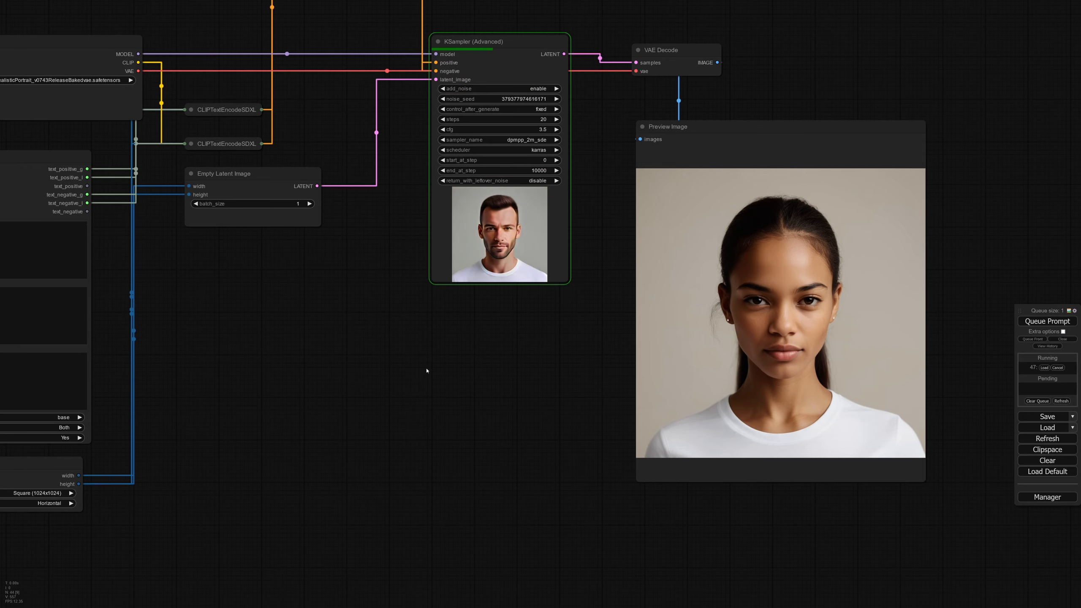
# Step: Replace "makeup" with "beard" in the negative prompt and generate the portrait again
pyautogui.moveTo(365, 407); pyautogui.dragTo(630, 370)
pyautogui.click(184, 319)
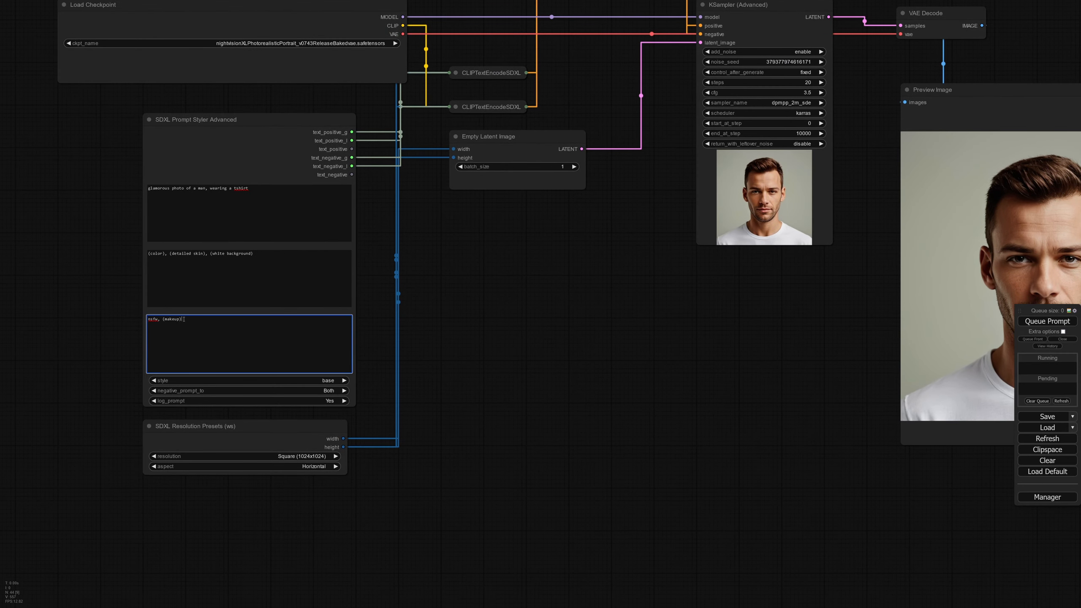
pyautogui.doubleClick(172, 319)
pyautogui.write('beard')
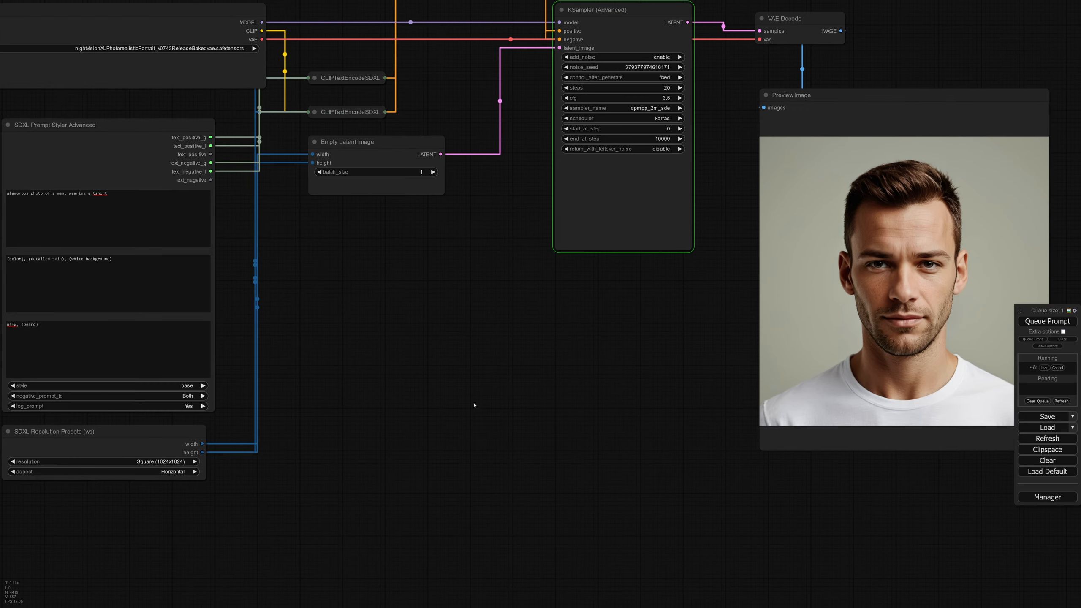
pyautogui.scroll(-4, 540, 393)
pyautogui.scroll(3, 512, 396)
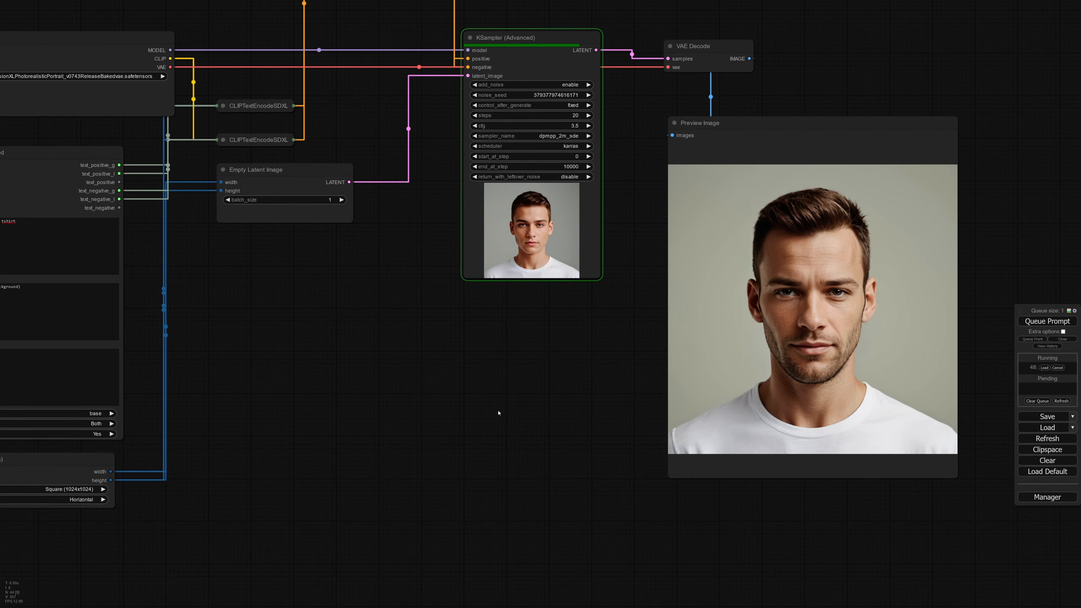
pyautogui.scroll(-4, 541, 393)
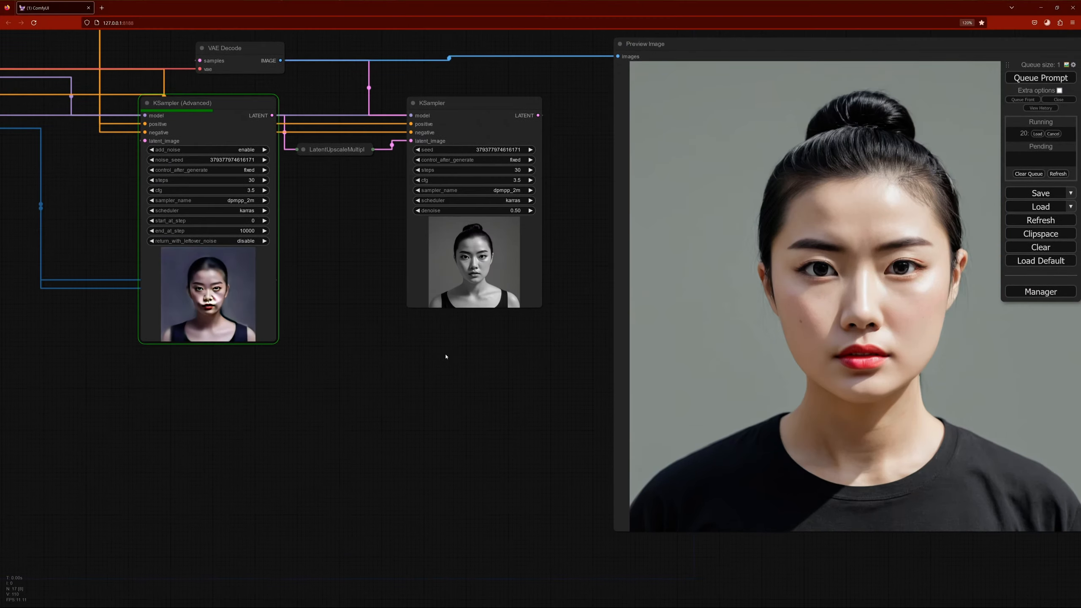
# Step: Launch Character Creator 4 and Topaz Photo AI, and load the generated portrait of the woman in Topaz Photo AI
pyautogui.moveTo(441, 356); pyautogui.dragTo(377, 347)
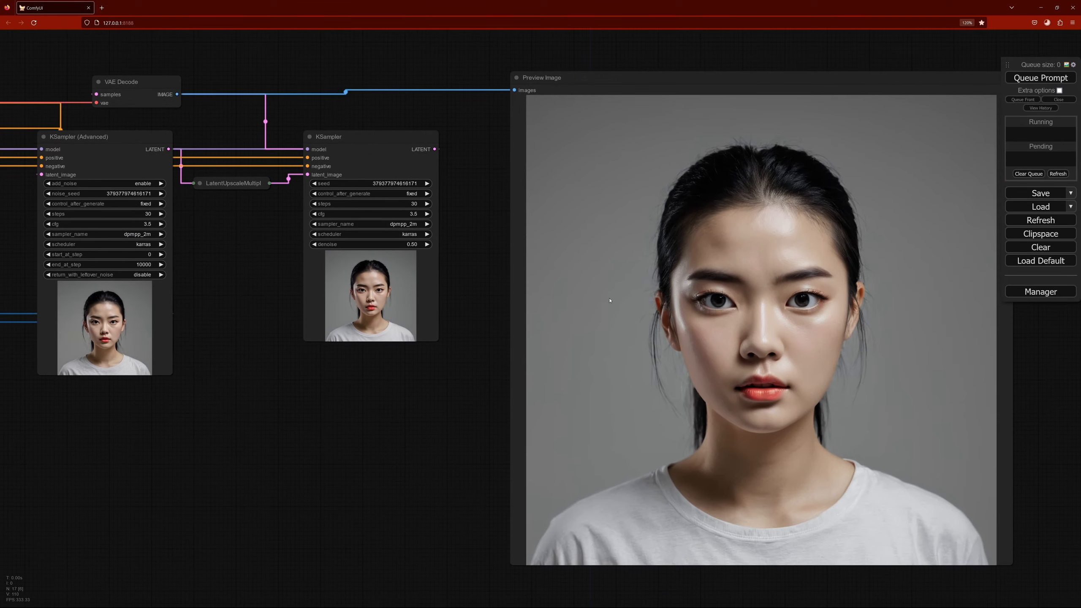
pyautogui.click(510, 222)
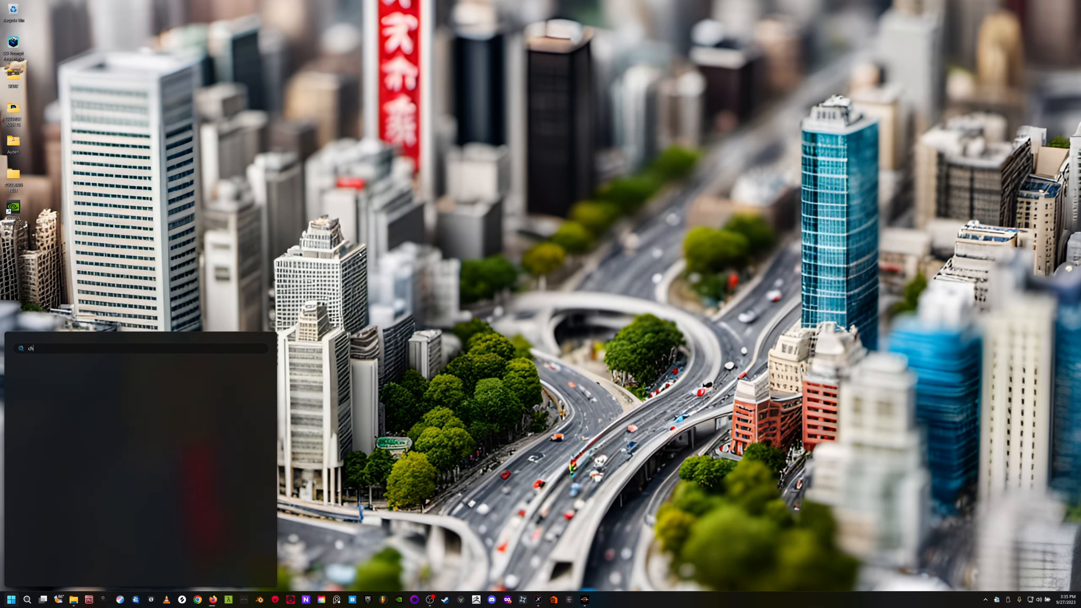
pyautogui.write('top')
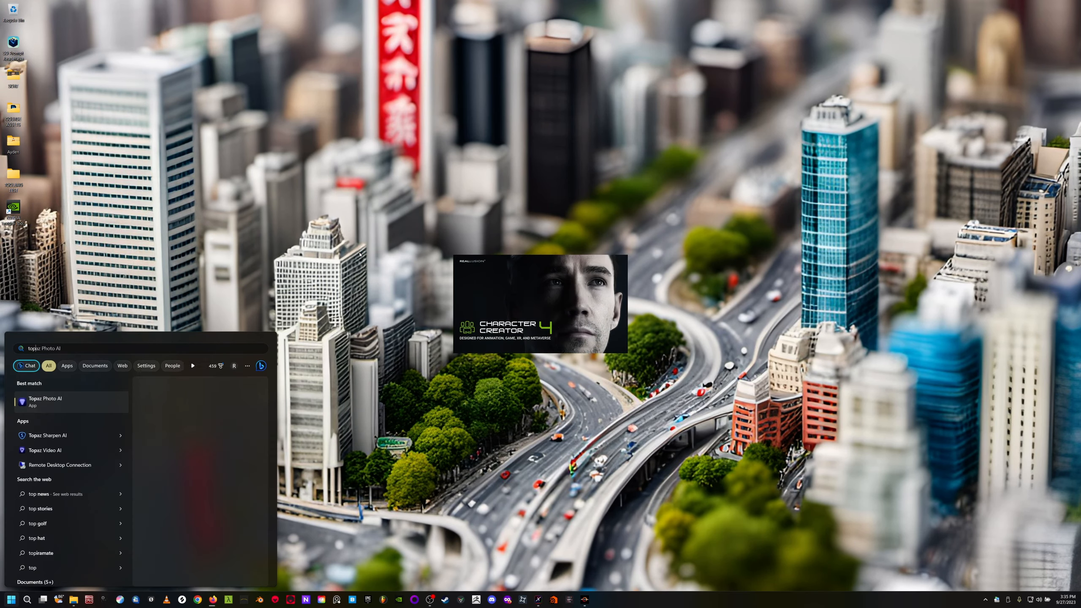
pyautogui.press('Return')
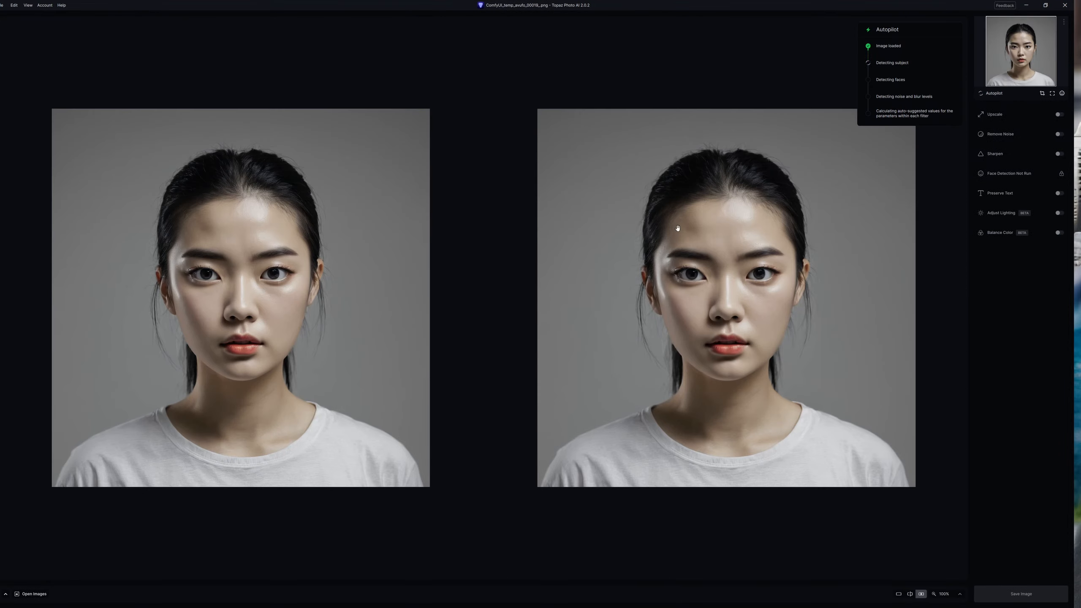
pyautogui.scroll(5, 628, 285)
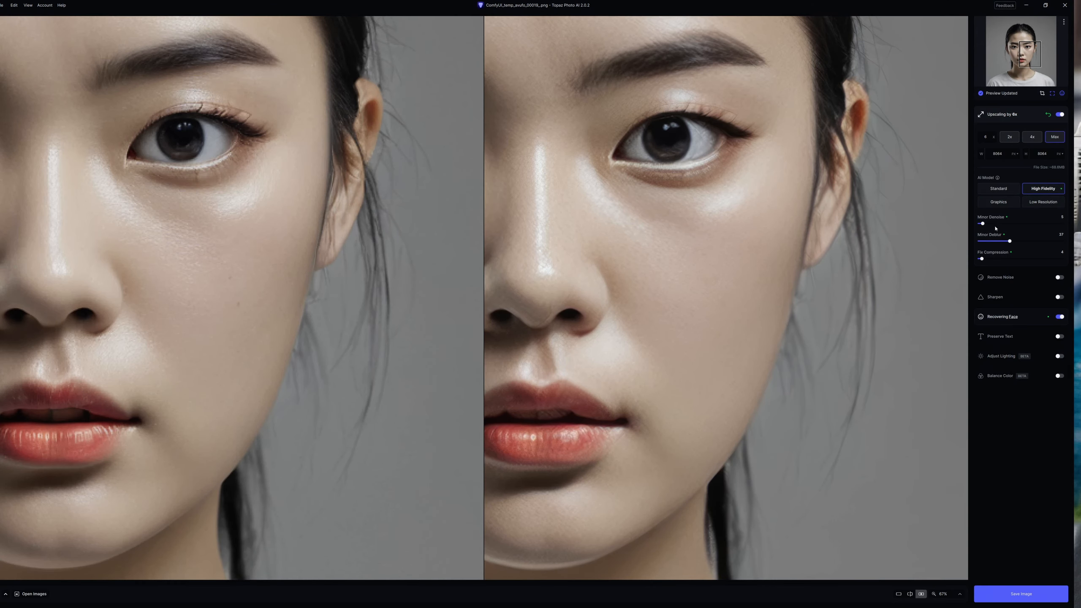
# Step: Set the upscale's Minor Denoise to 10 and Minor Deblur to 1, and enable subject sharpening with the Standard v2 model
pyautogui.click(979, 241)
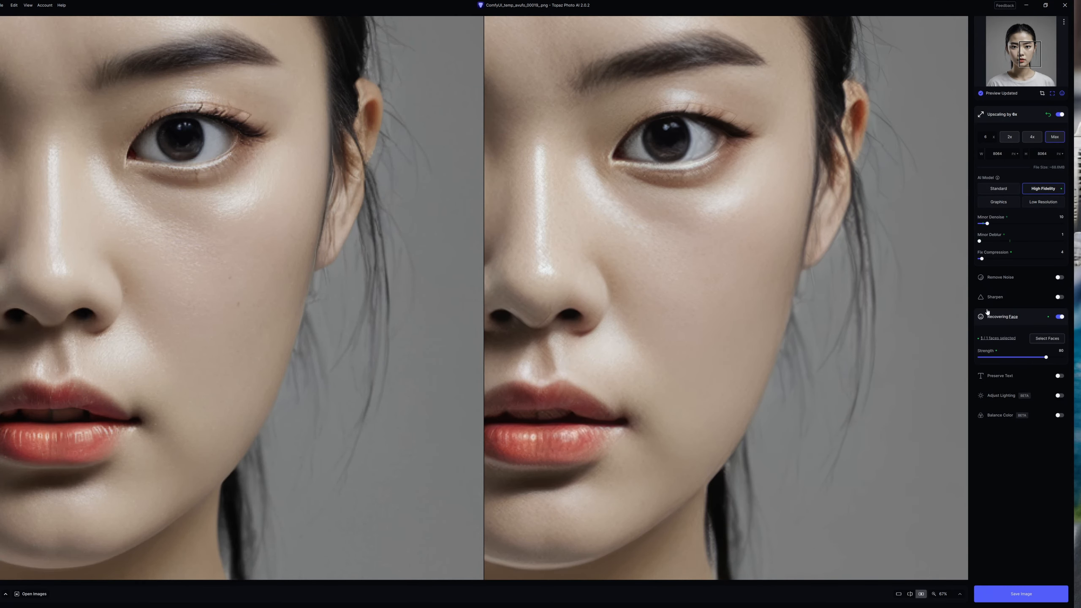
pyautogui.click(1059, 297)
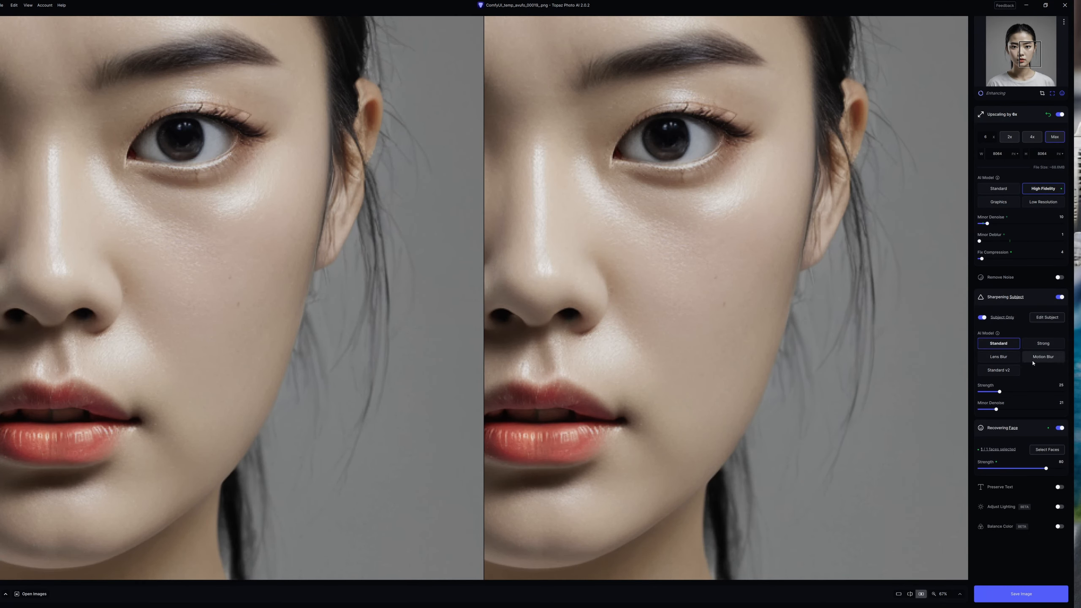
pyautogui.click(998, 370)
# Step: Save the enhanced portrait and generate a 3D head from it with Headshot 2 in Character Creator 4
pyautogui.click(1021, 594)
pyautogui.click(698, 408)
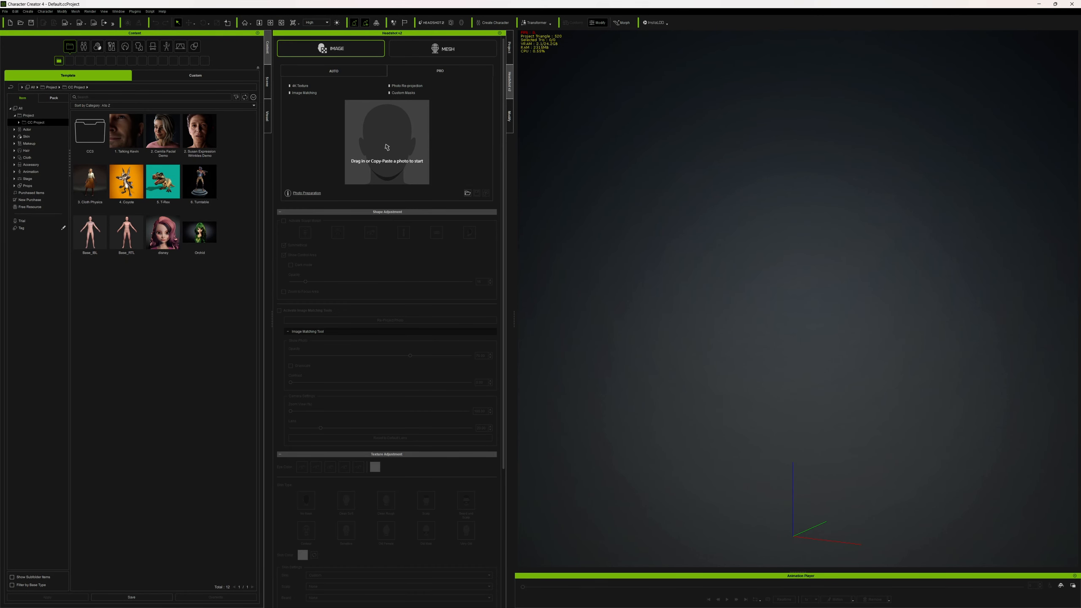
pyautogui.click(550, 354)
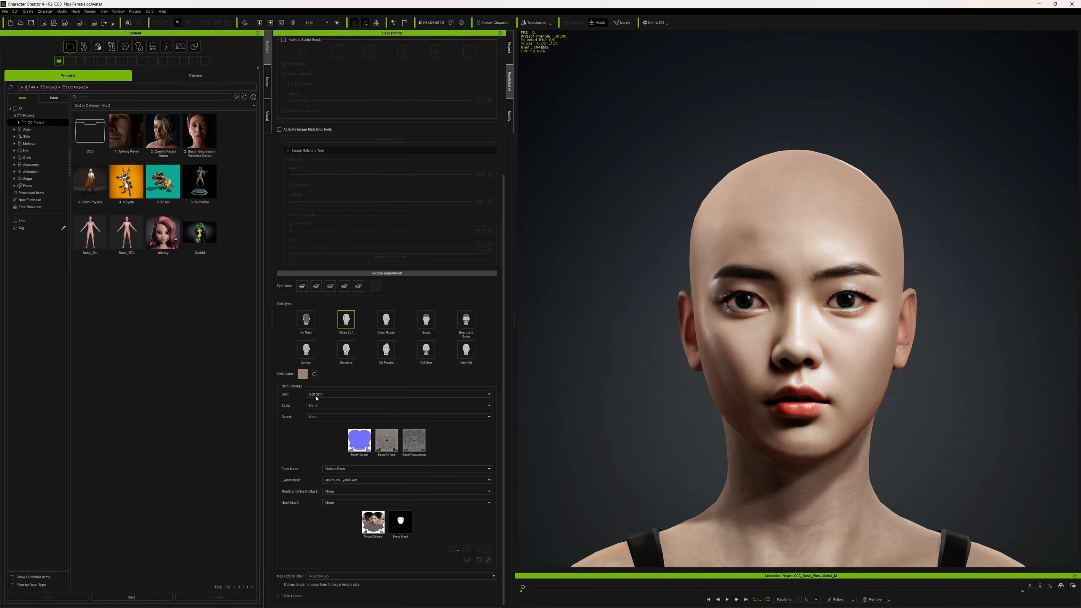
# Step: Set the Face Mask to DeLight, the mouth mask to Repair Upper Lip and the eyelid mask to its maximum option, and update the skin texture
pyautogui.click(343, 469)
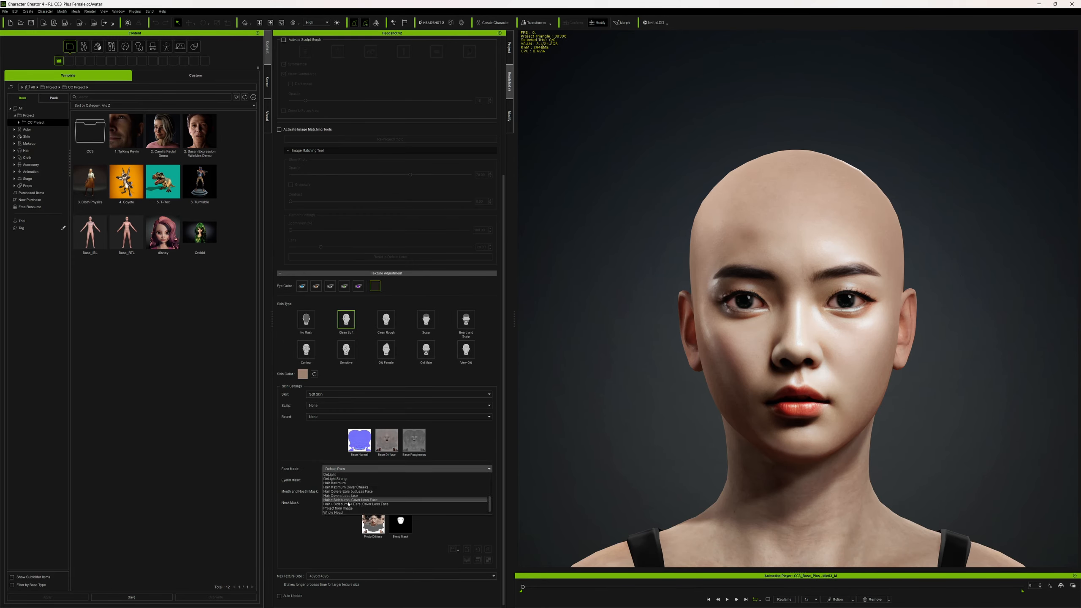
pyautogui.click(347, 482)
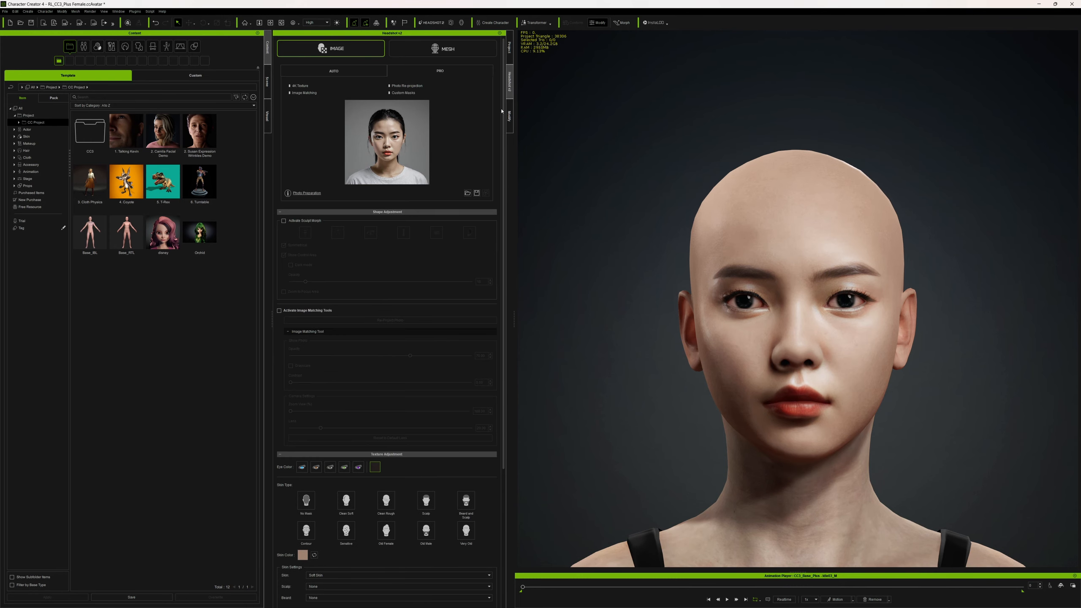
pyautogui.click(344, 492)
pyautogui.click(336, 514)
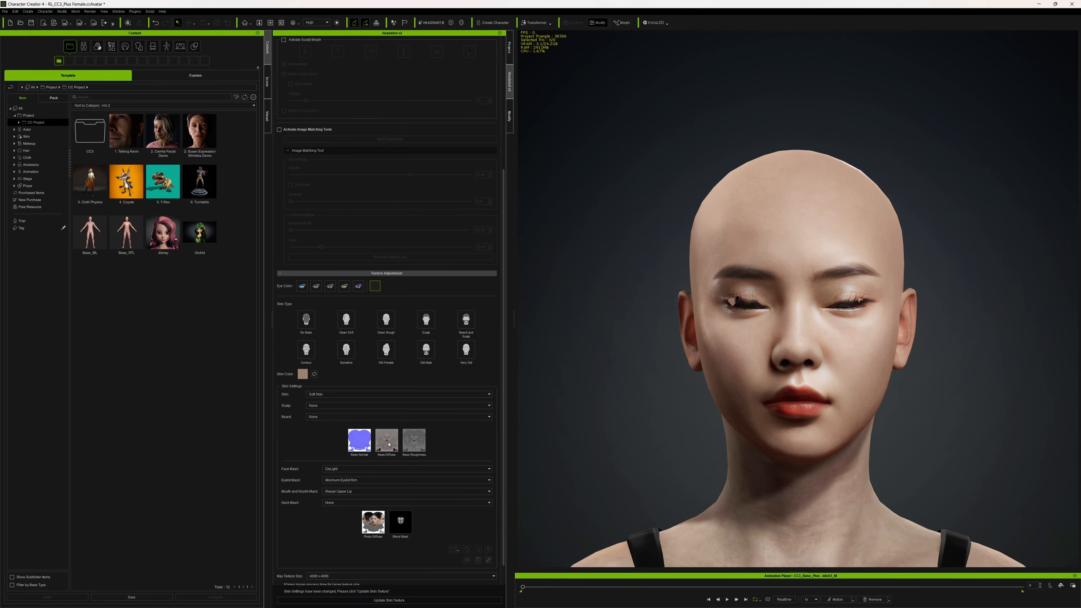
pyautogui.click(346, 503)
pyautogui.click(349, 516)
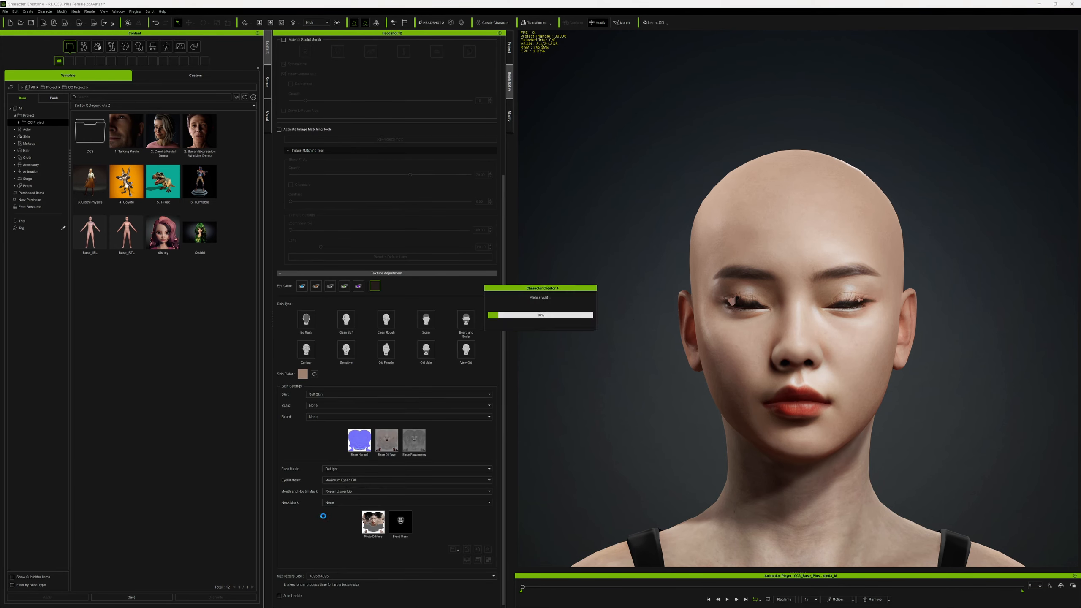
# Step: Filter the head morphs by "eye" and slightly reduce Eye Scale L
pyautogui.click(311, 42)
pyautogui.click(300, 42)
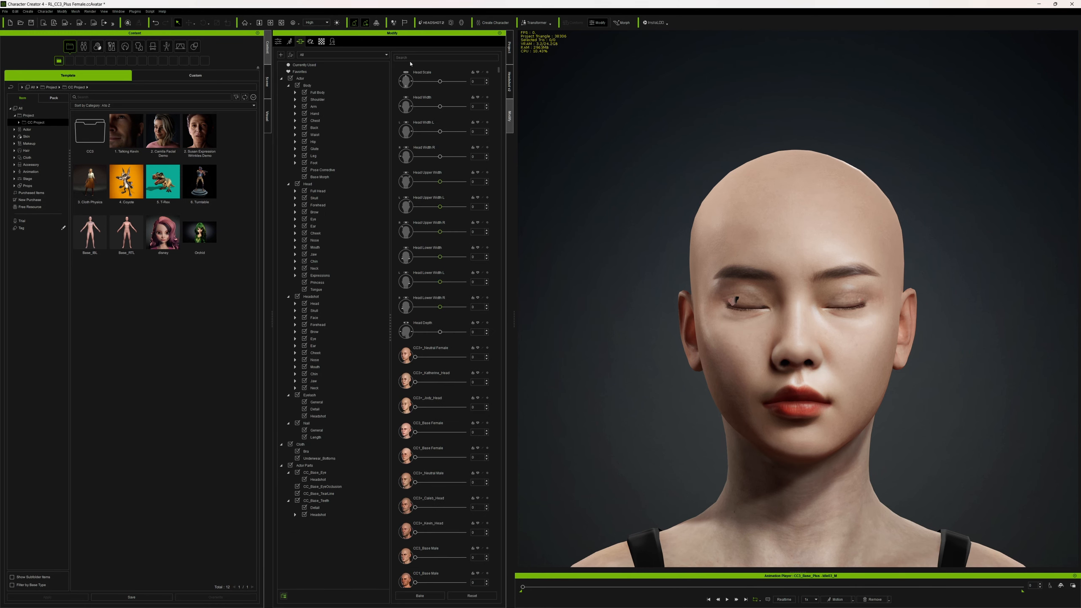
pyautogui.moveTo(441, 82); pyautogui.dragTo(441, 82)
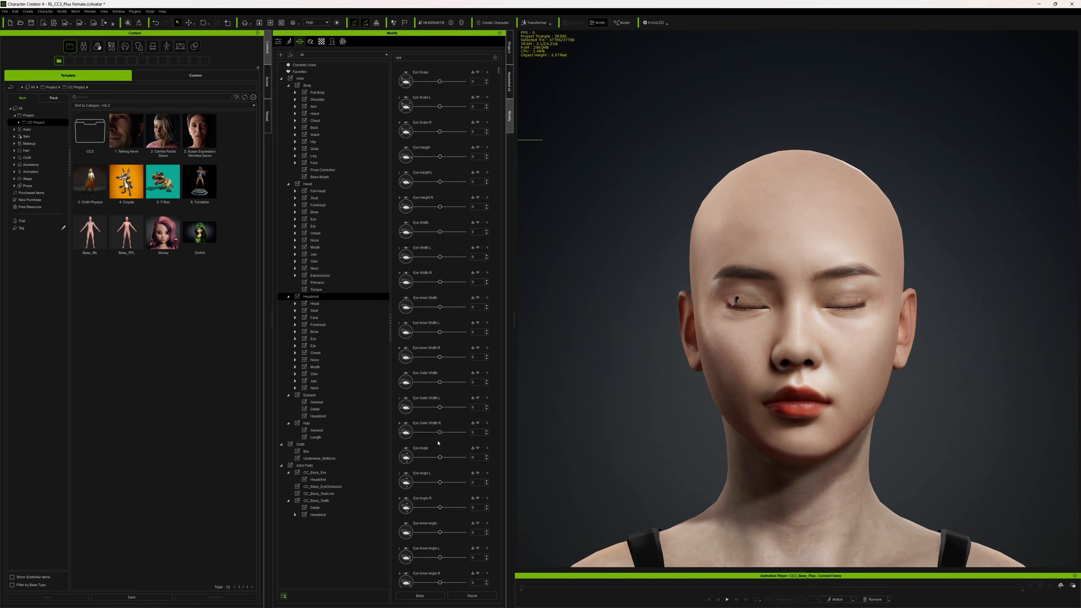
pyautogui.moveTo(440, 106); pyautogui.dragTo(437, 106)
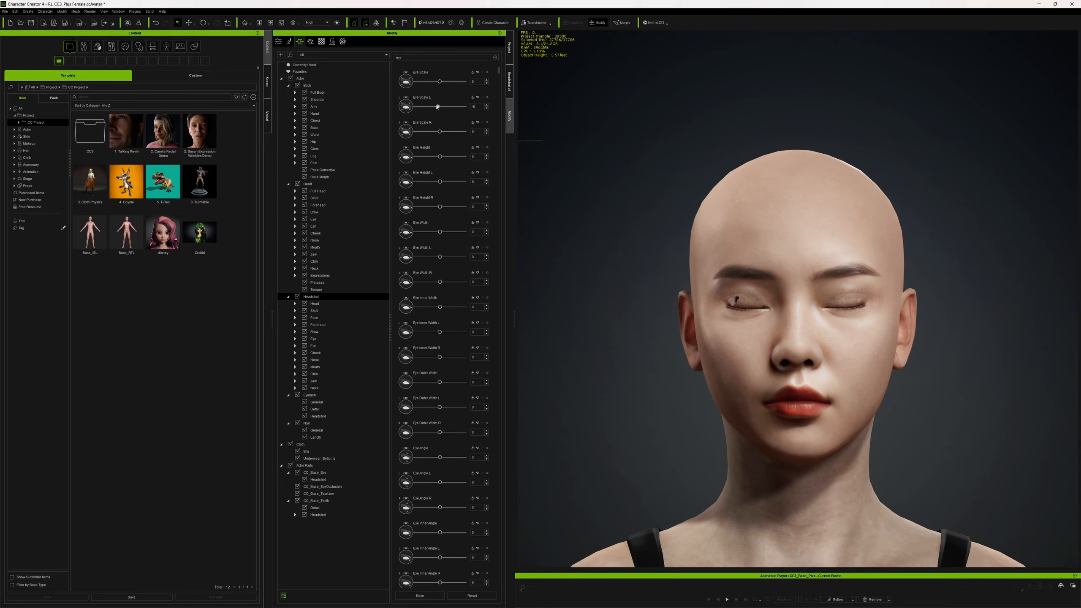